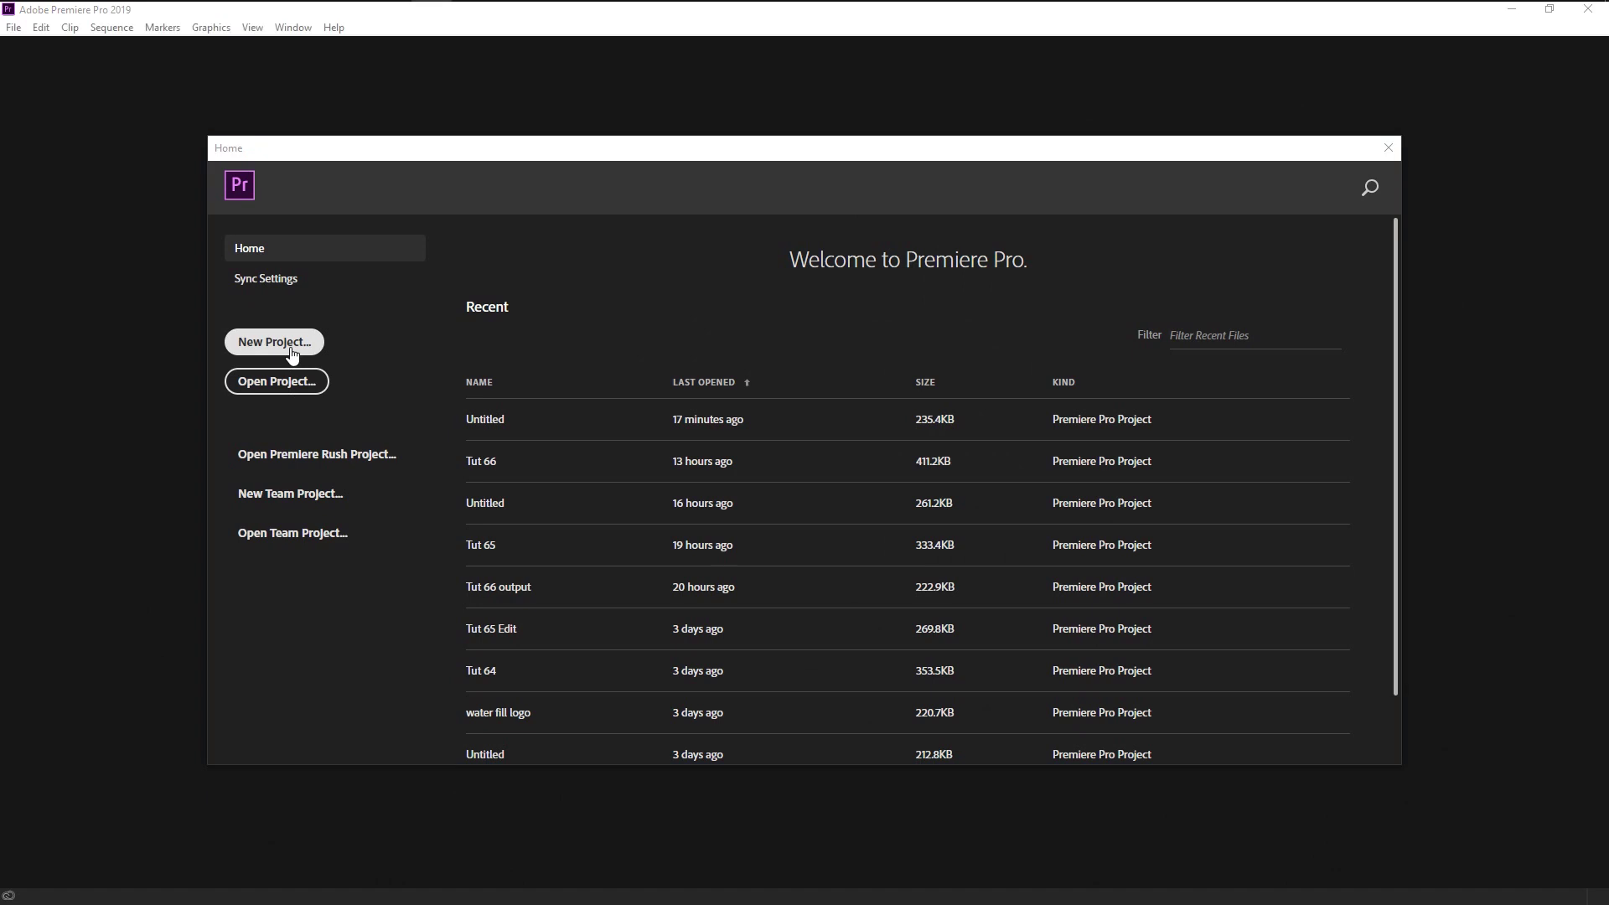
Step: Create a new Premiere Pro project named 'multi zoom'
left_click(291, 349)
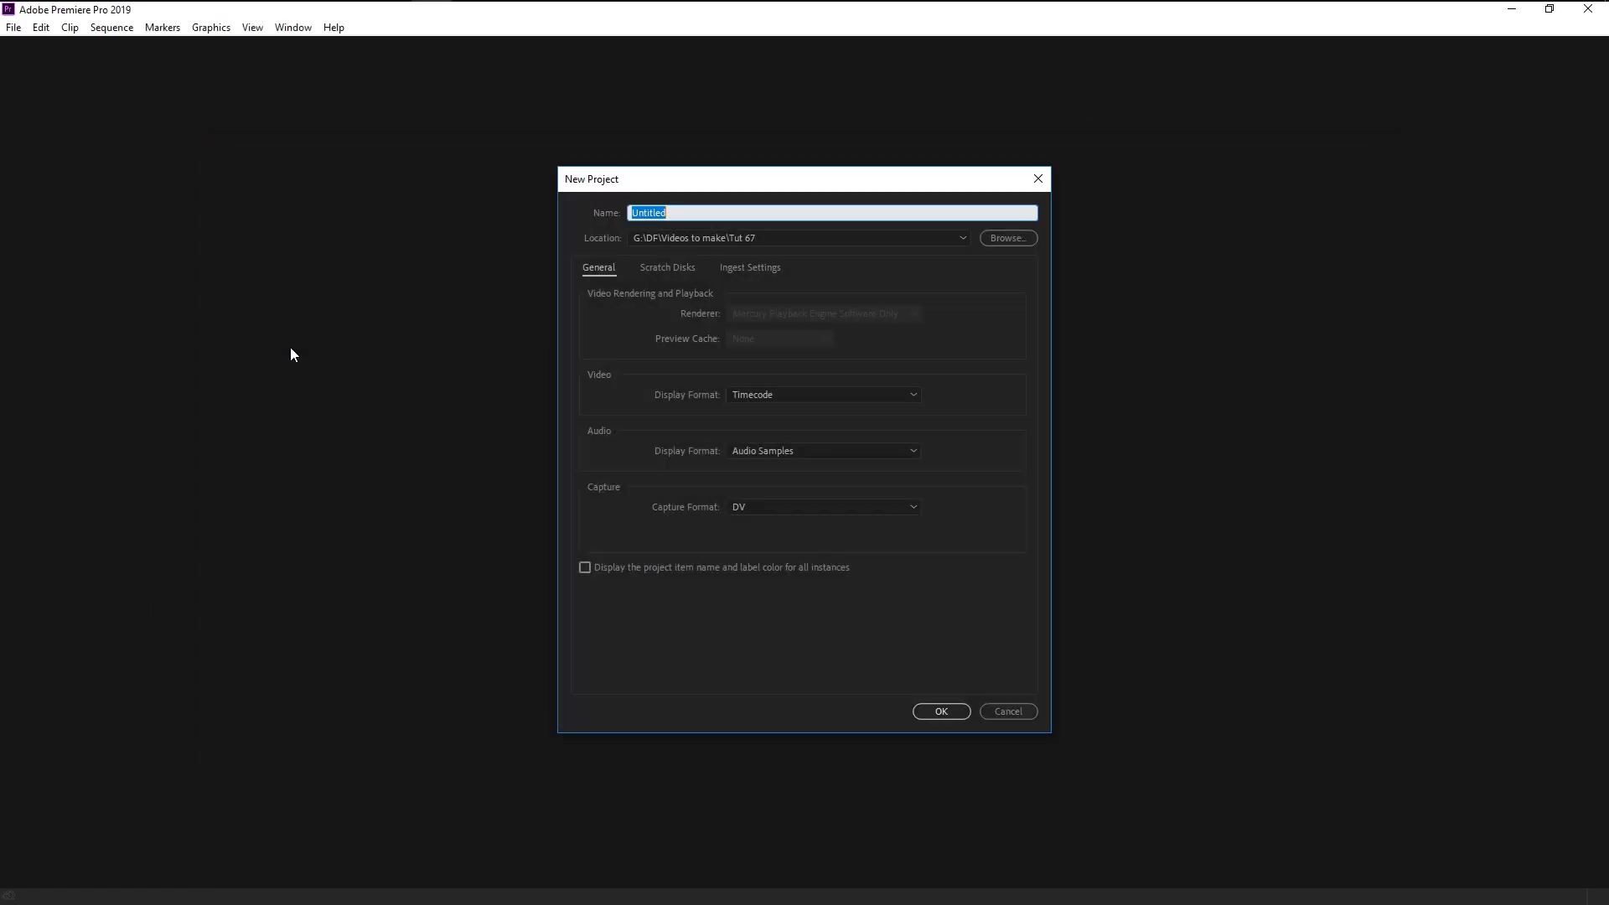
type("multi zoom")
key("Return")
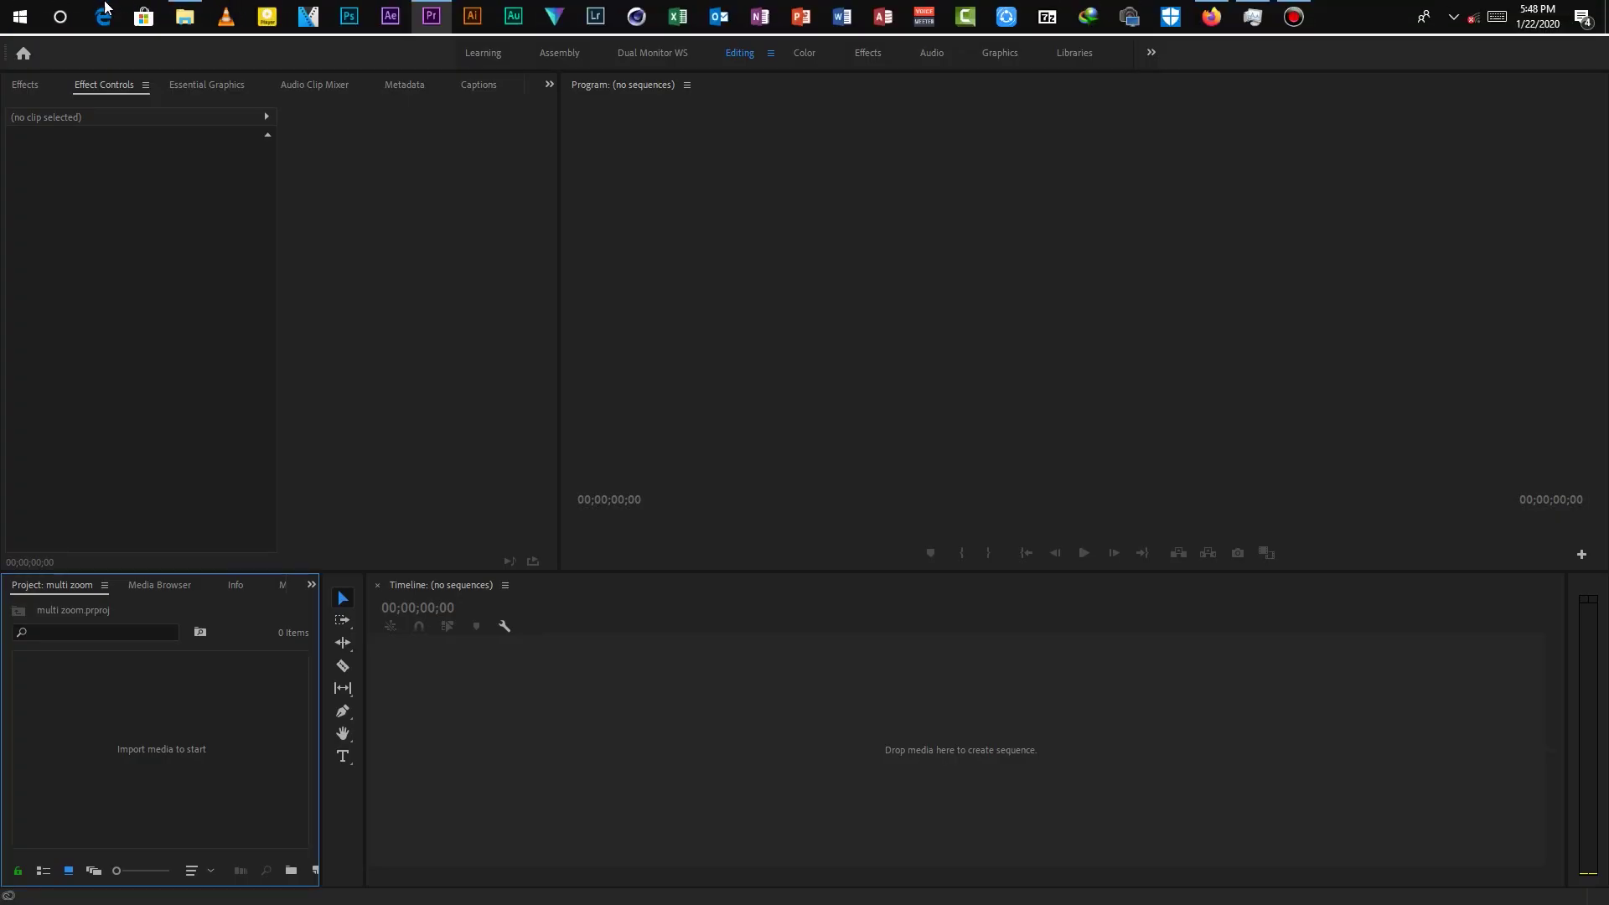
Step: Import video_2.mp4 from File Explorer into the Project panel
left_click(181, 18)
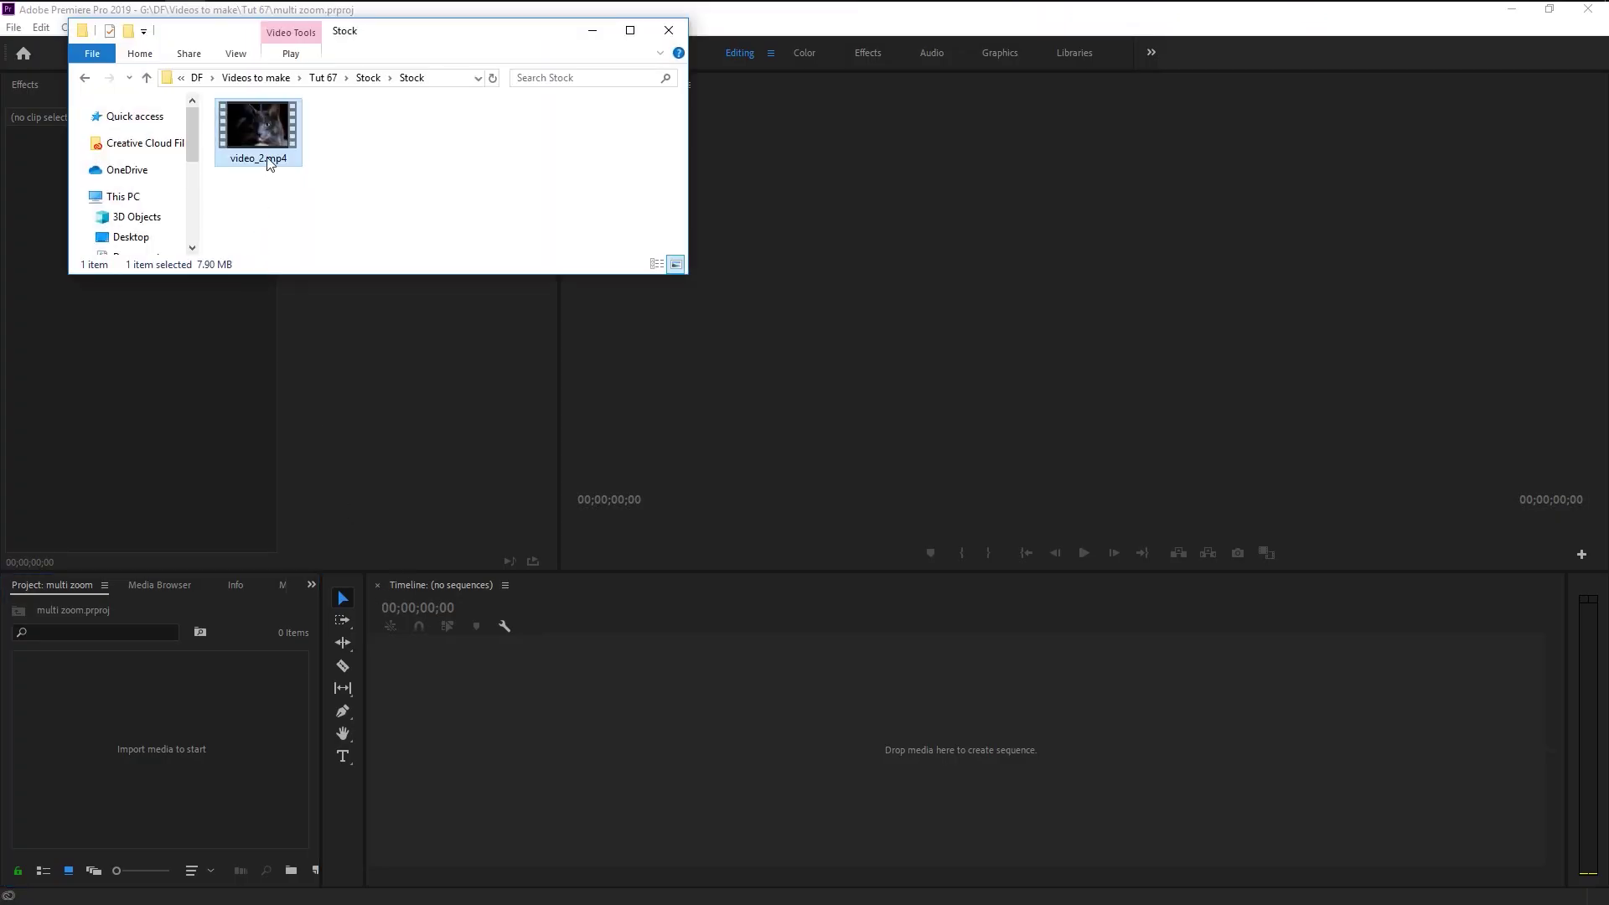
left_click_drag(268, 149, 225, 725)
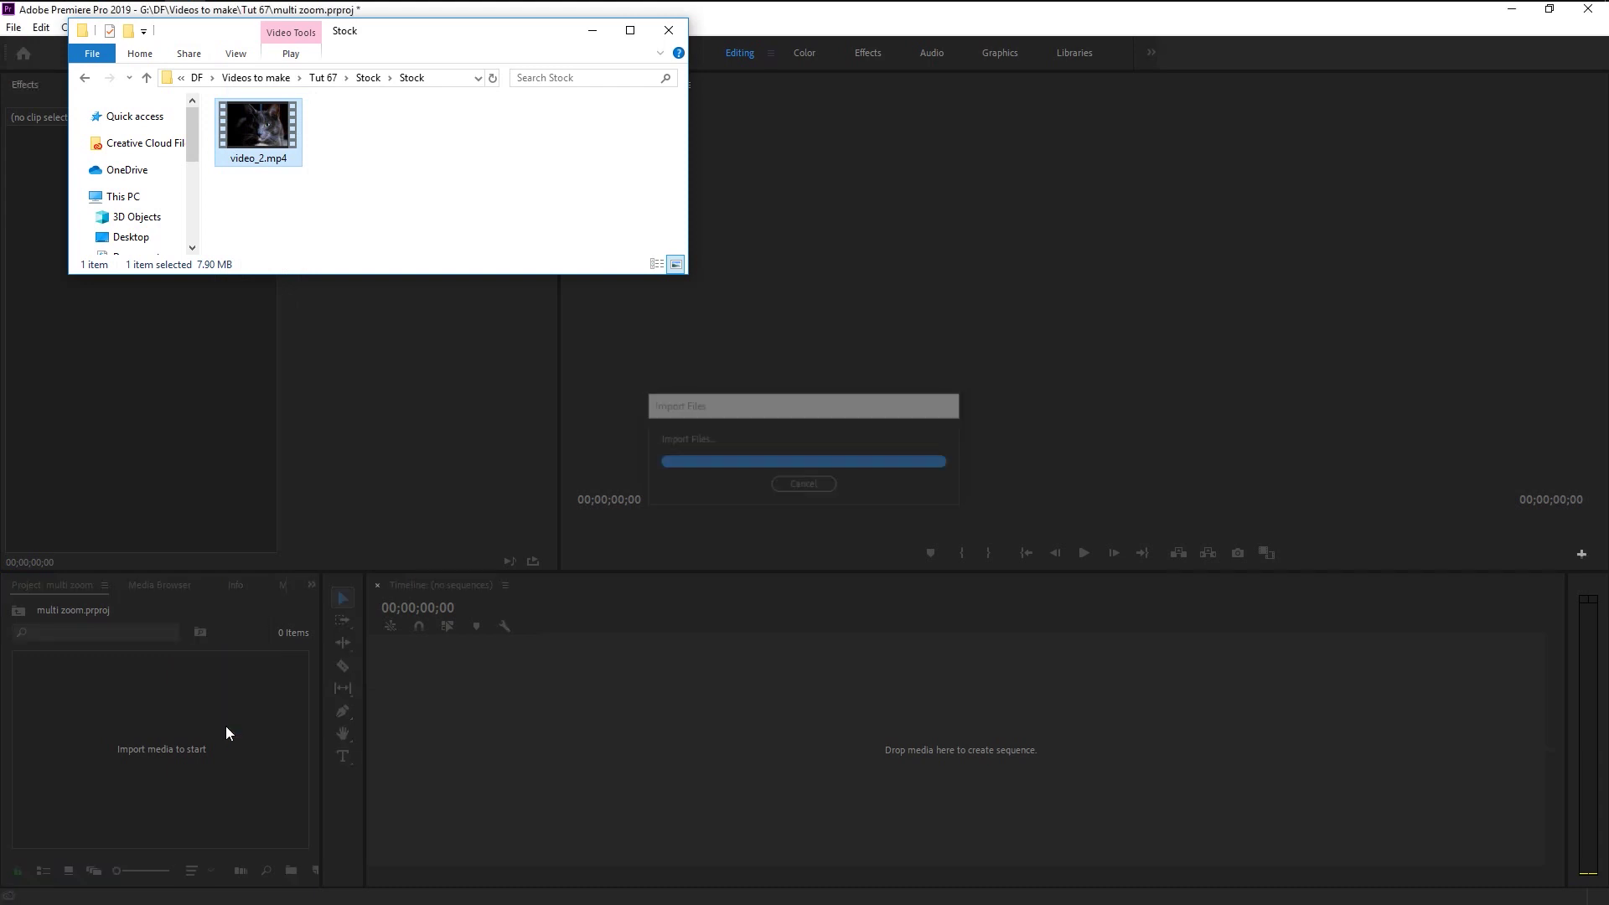
left_click(224, 725)
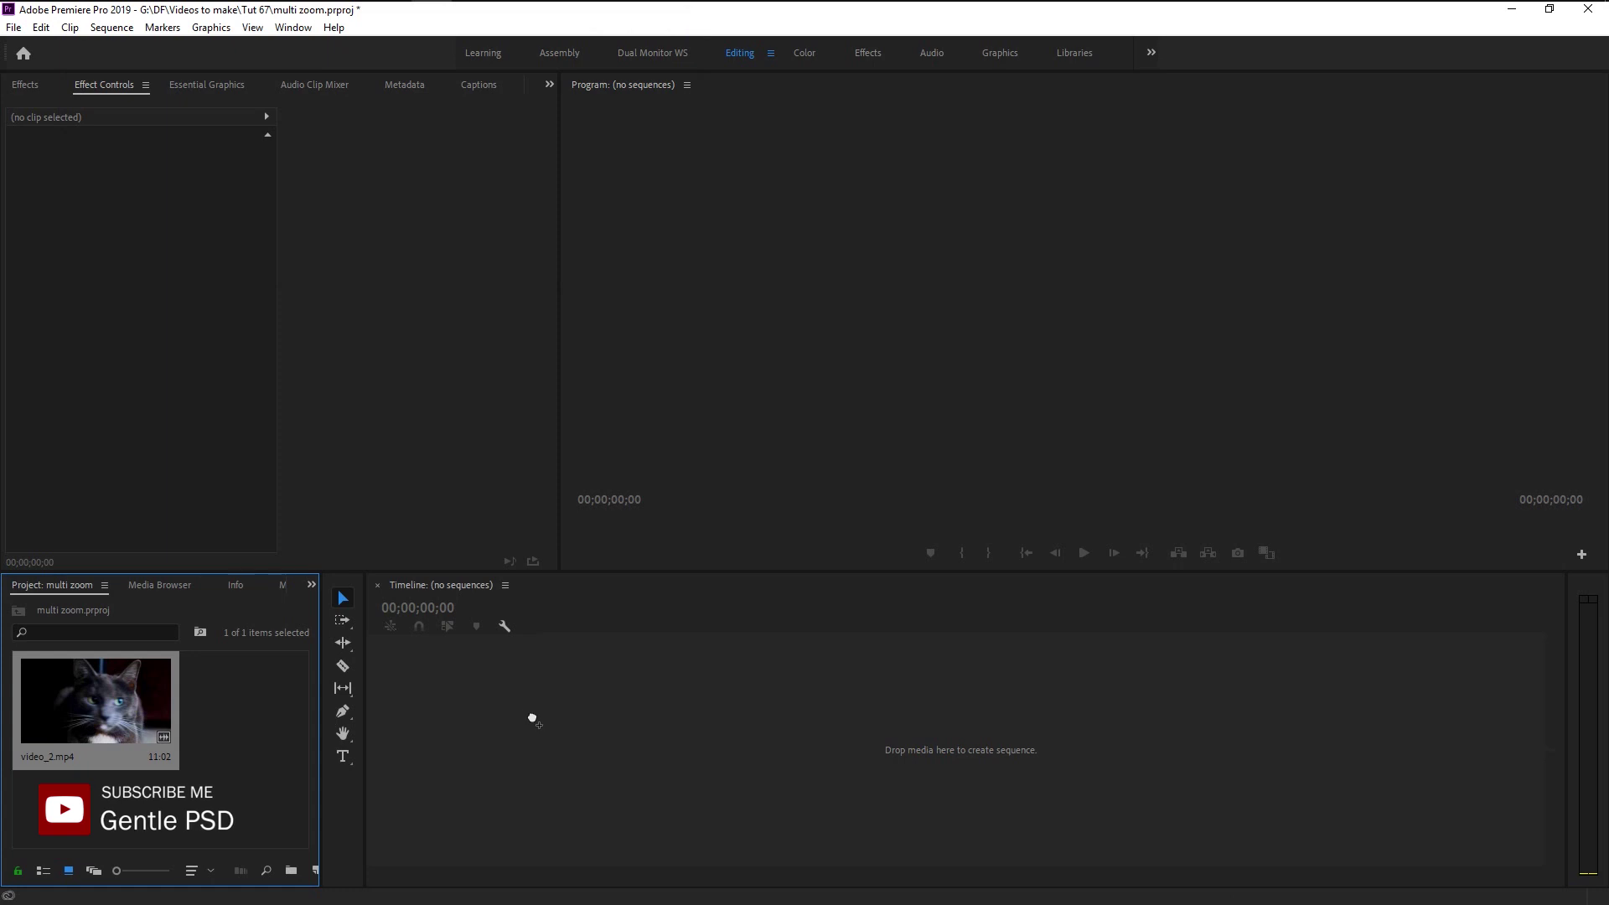
Step: Create a video_2 sequence from the cat clip and preview it
left_click_drag(531, 715, 531, 716)
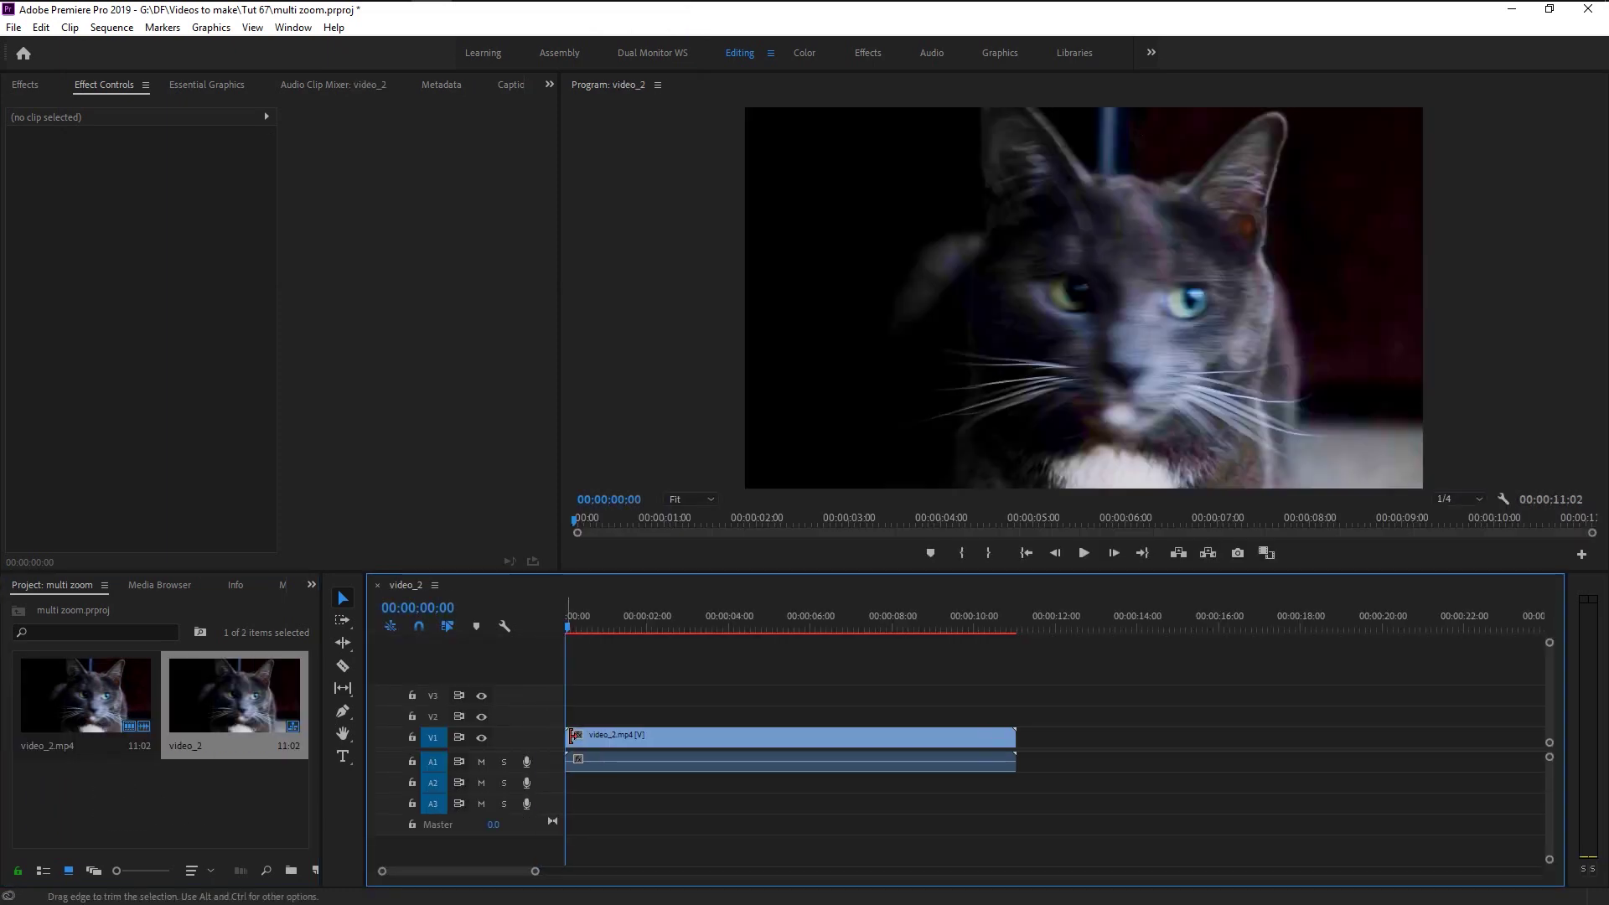
left_click(590, 742)
key("space")
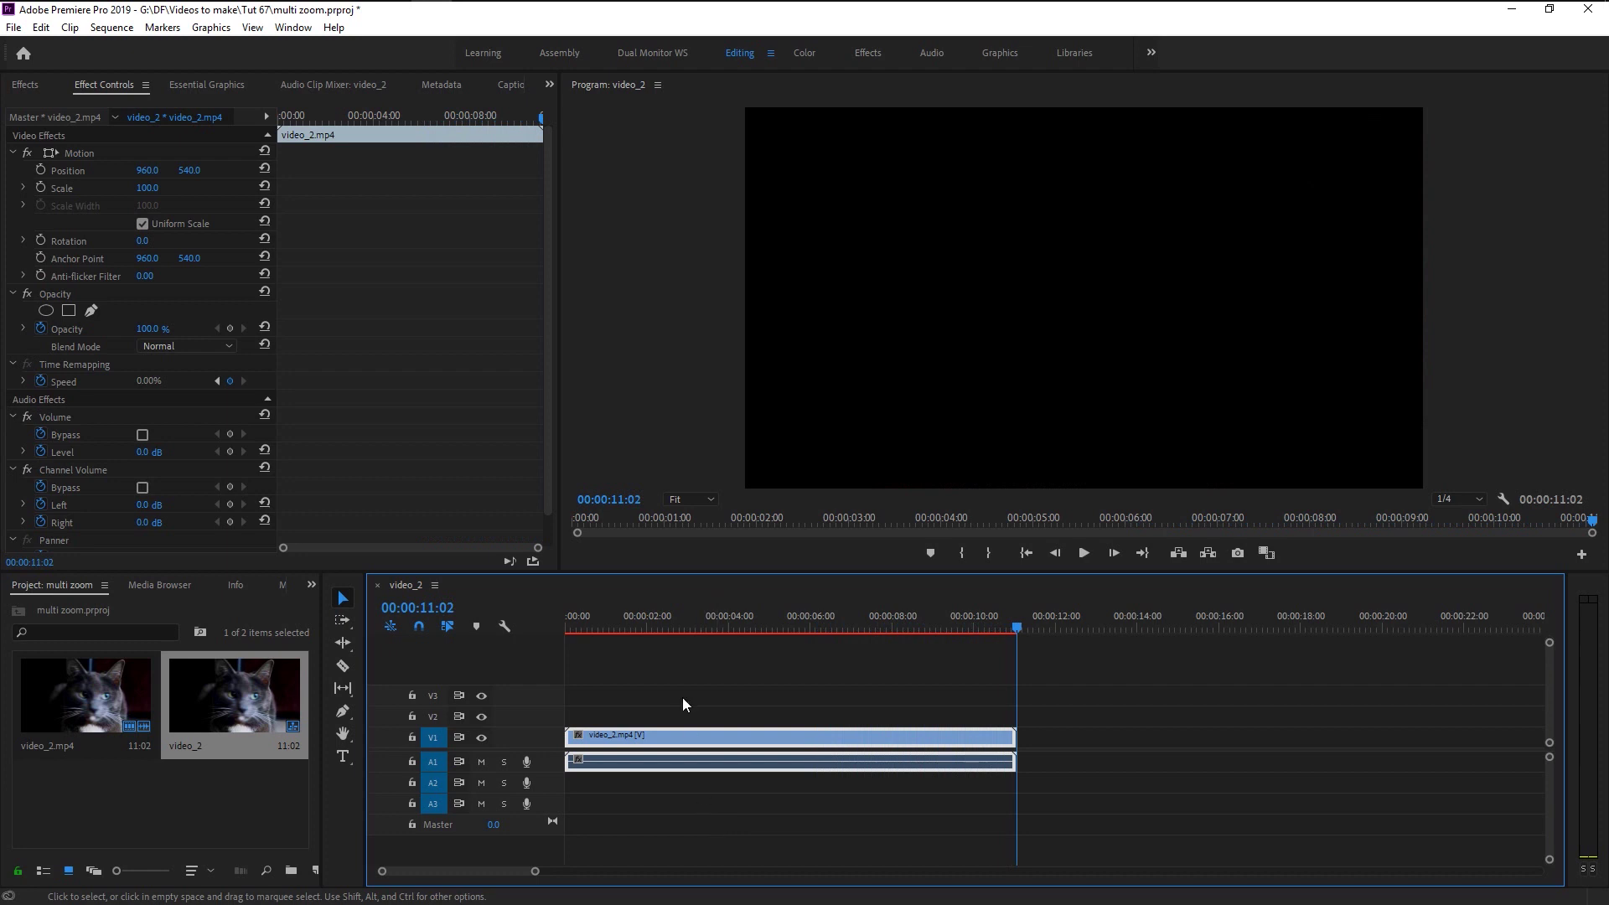
Step: Razor-cut the cat clip at 2:24, just before the 3-second mark
left_click(689, 627)
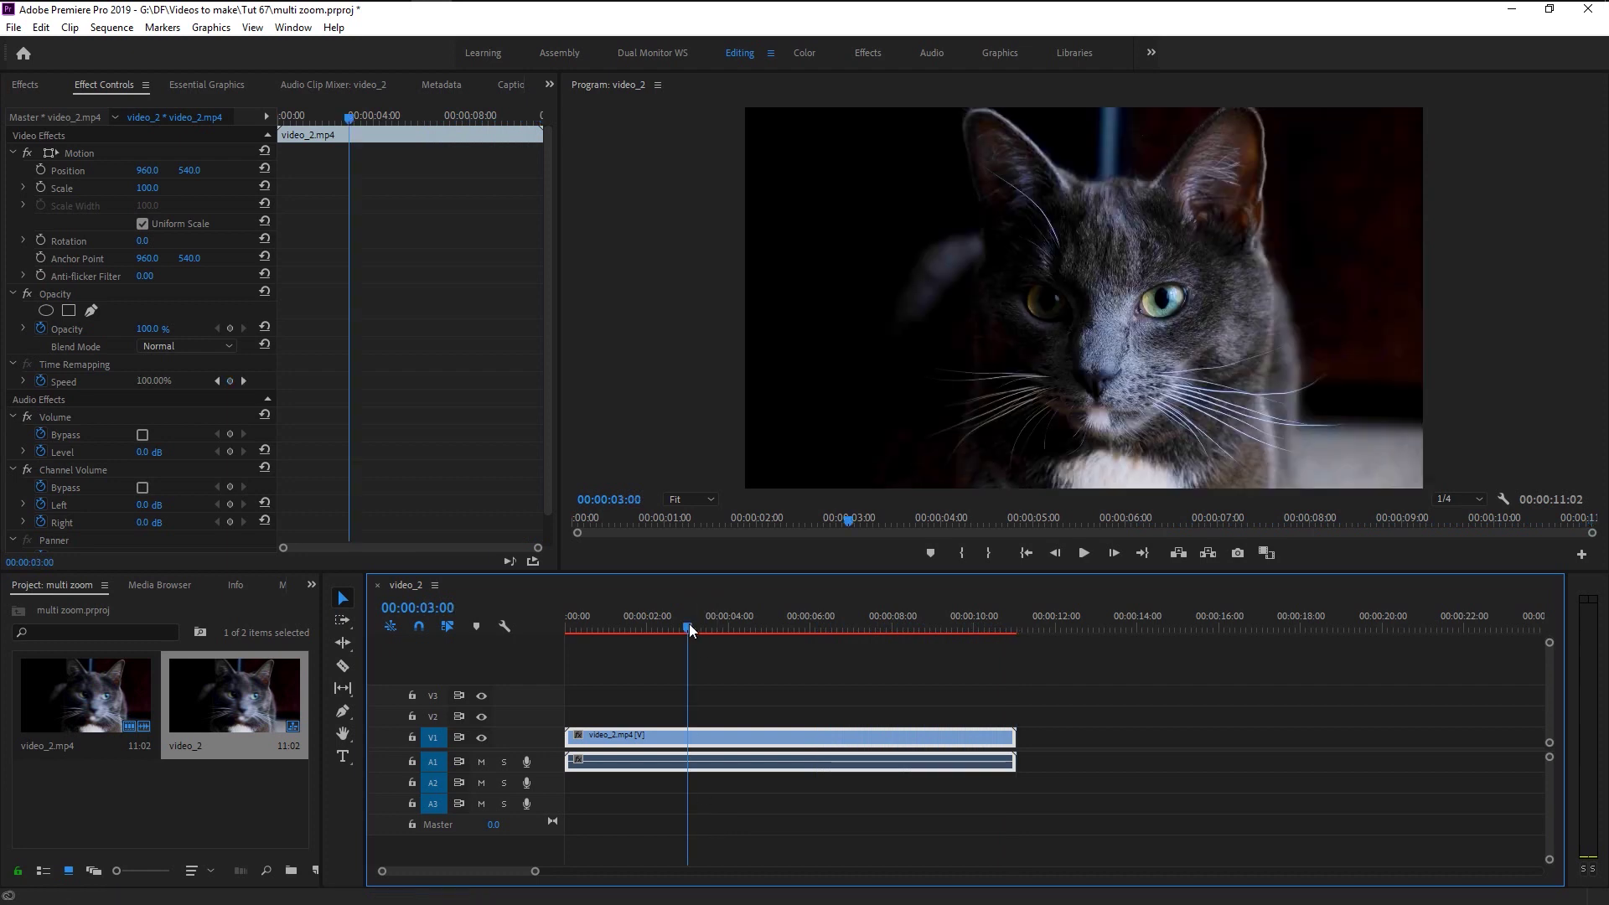
mouse_move(689, 630)
left_mouse_down()
mouse_move(662, 630)
mouse_move(683, 634)
left_mouse_up()
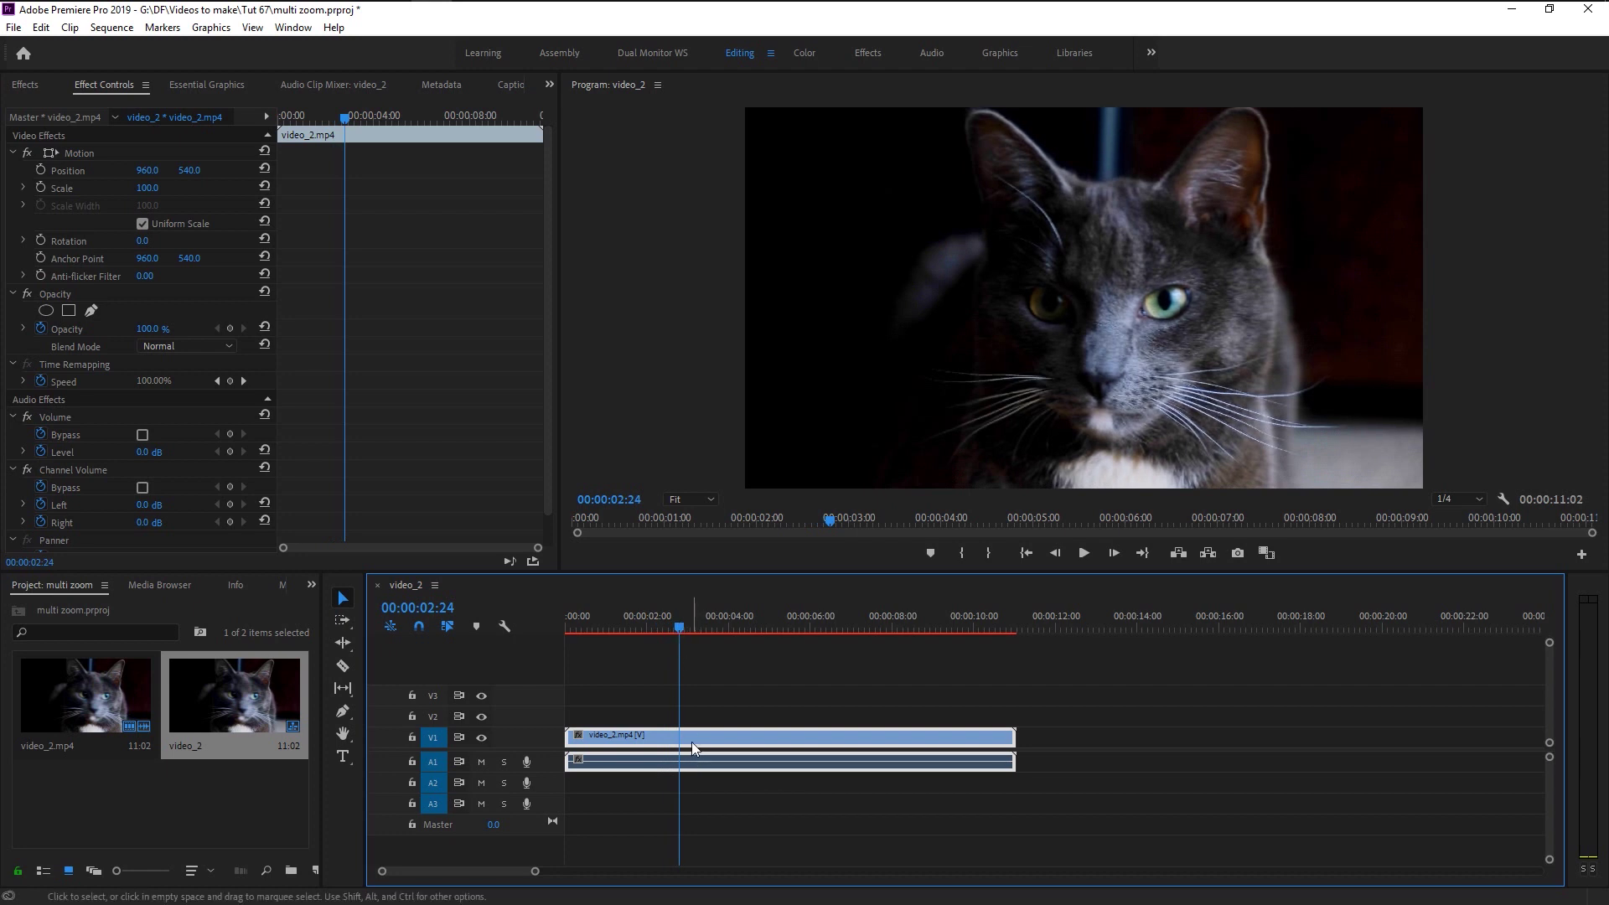
left_click(343, 666)
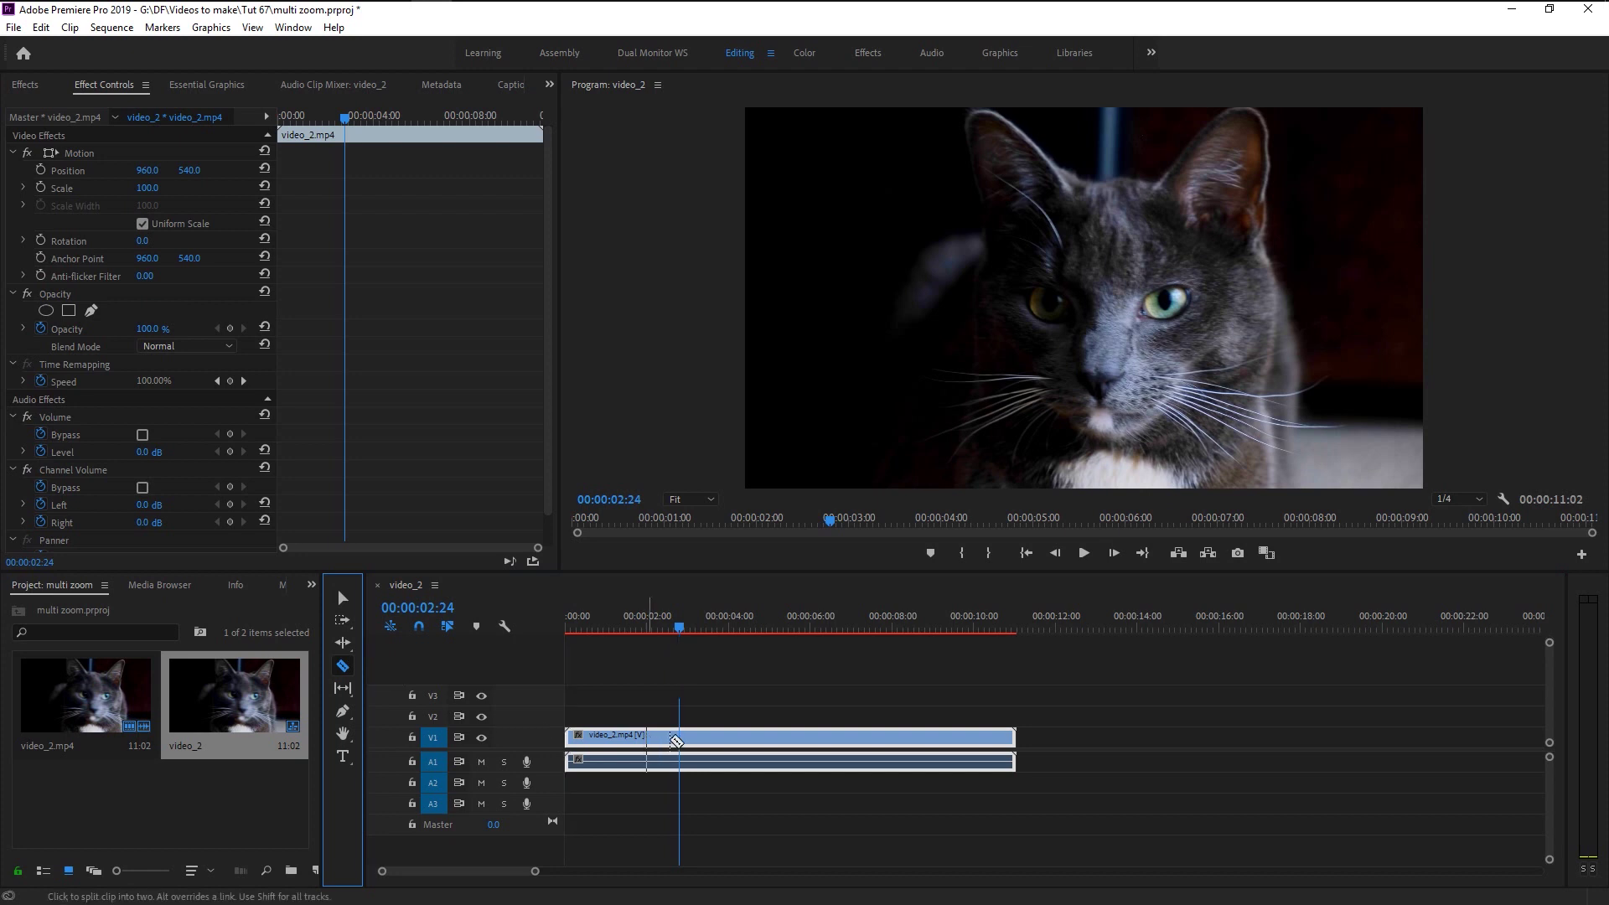
left_click(679, 736)
key("v")
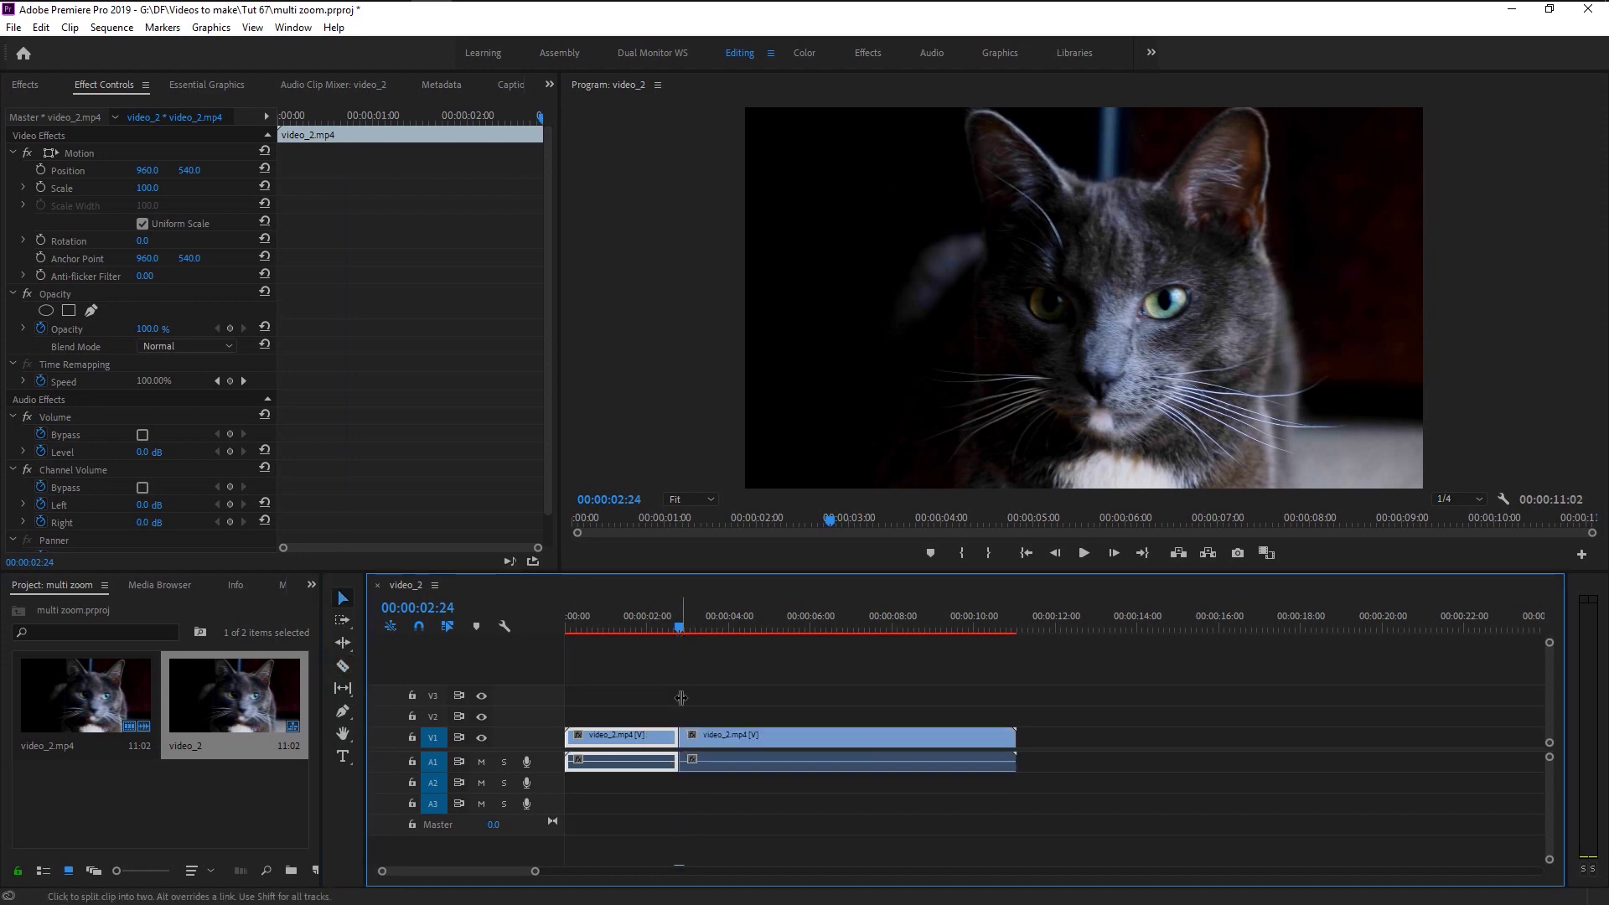
Step: Split the following piece at 00:00:03:00 with Ctrl+K
key("equal")
key("equal")
key("equal")
key("equal")
key("equal")
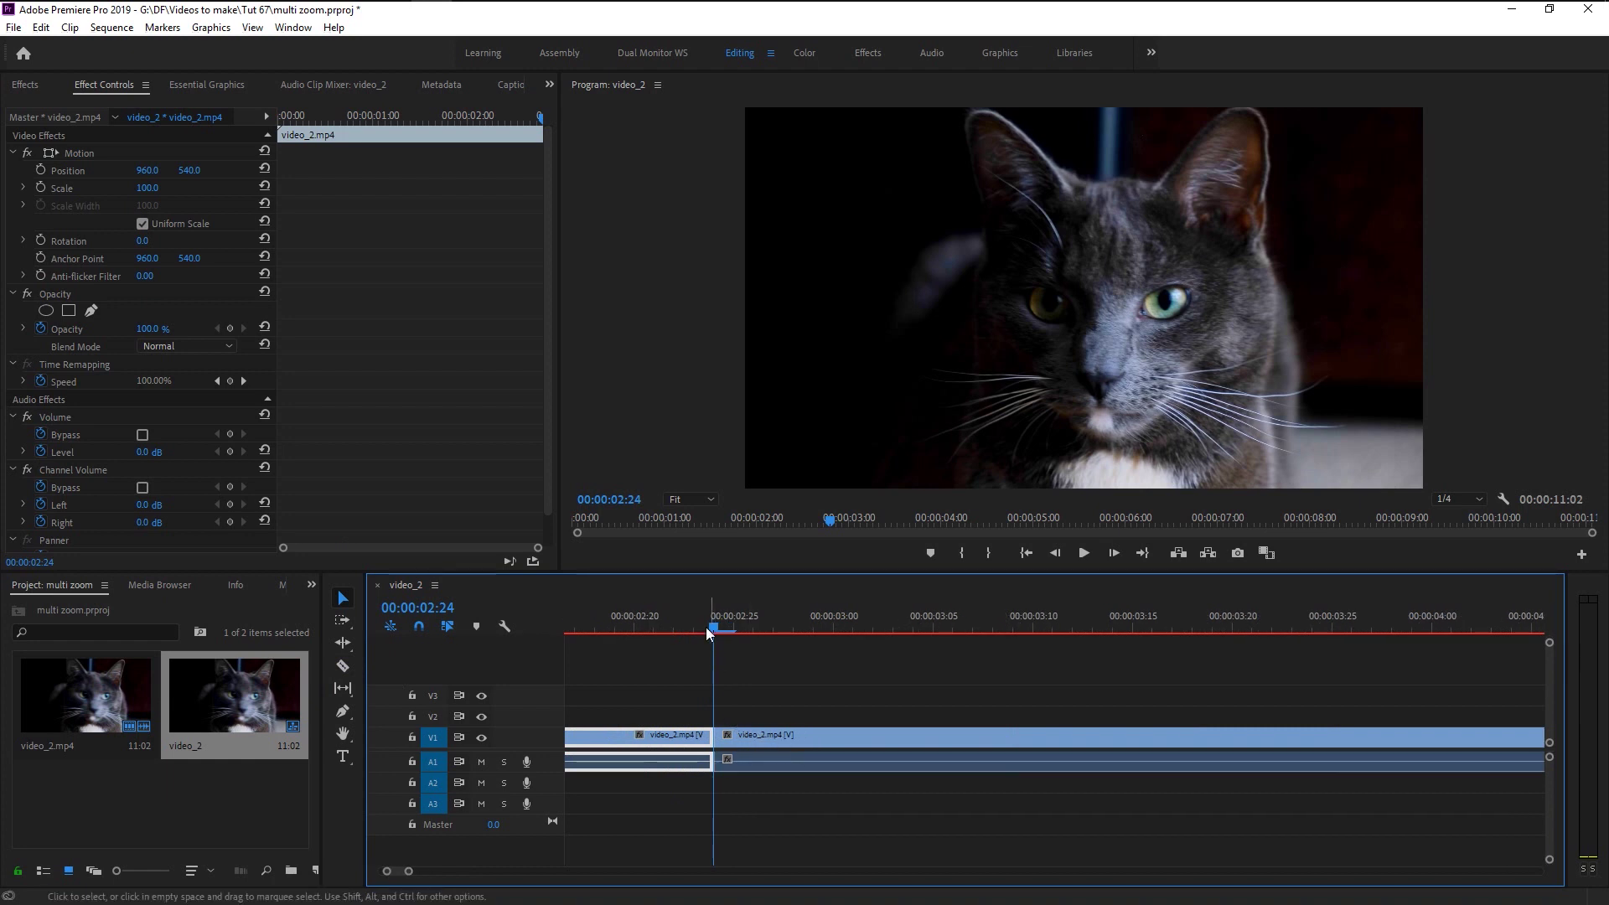
left_click_drag(724, 634, 840, 668)
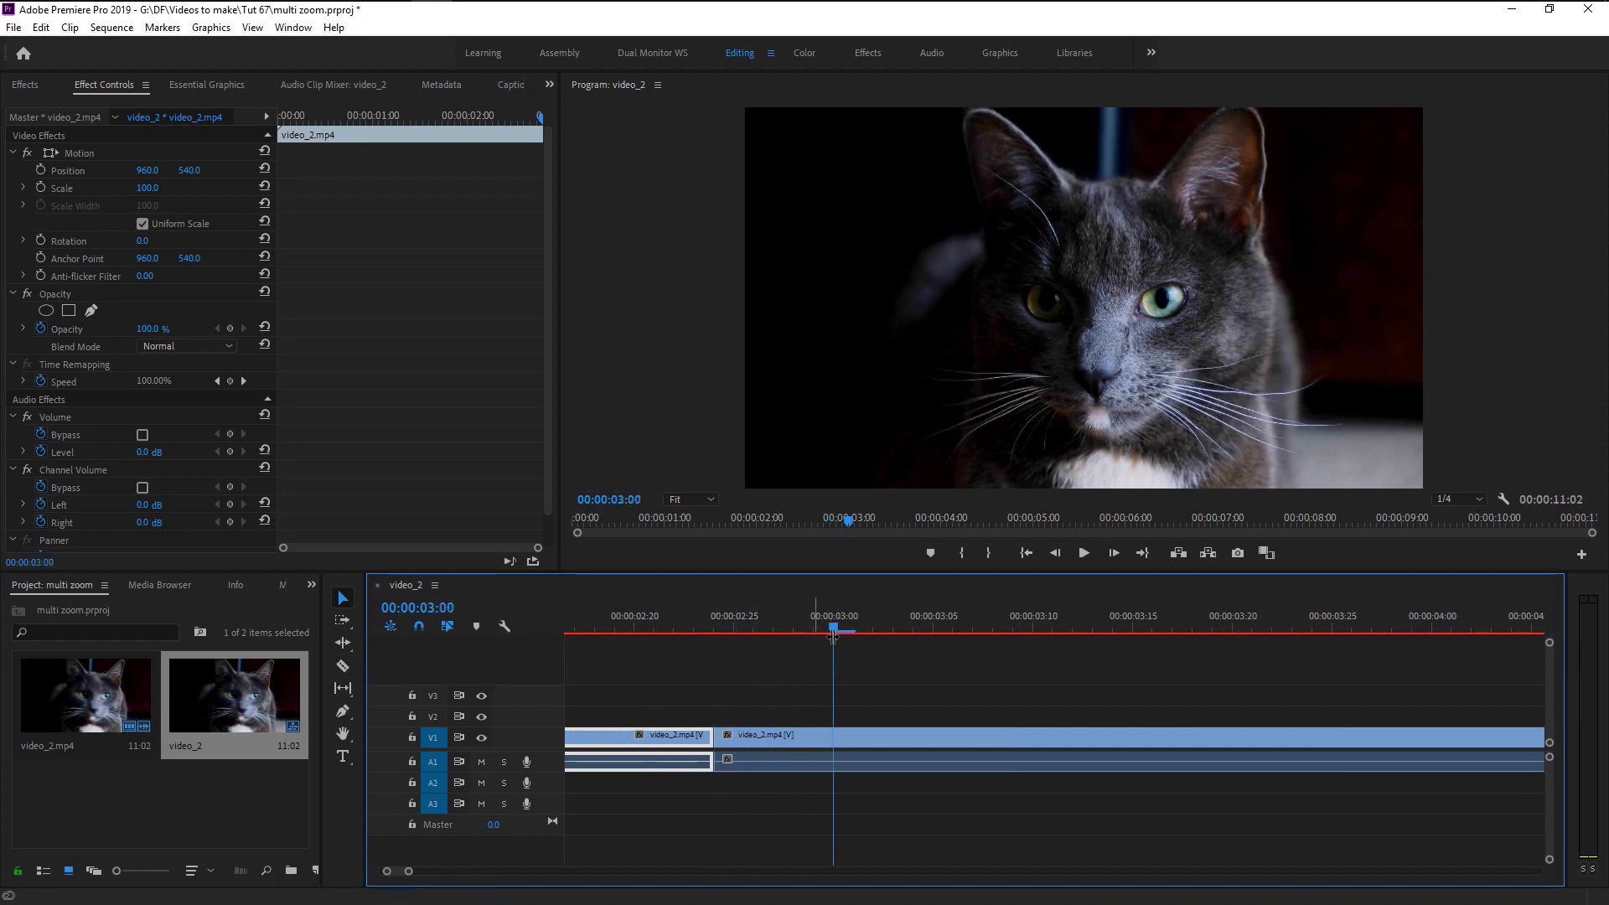
left_click(852, 744)
key("ctrl+k")
key("minus")
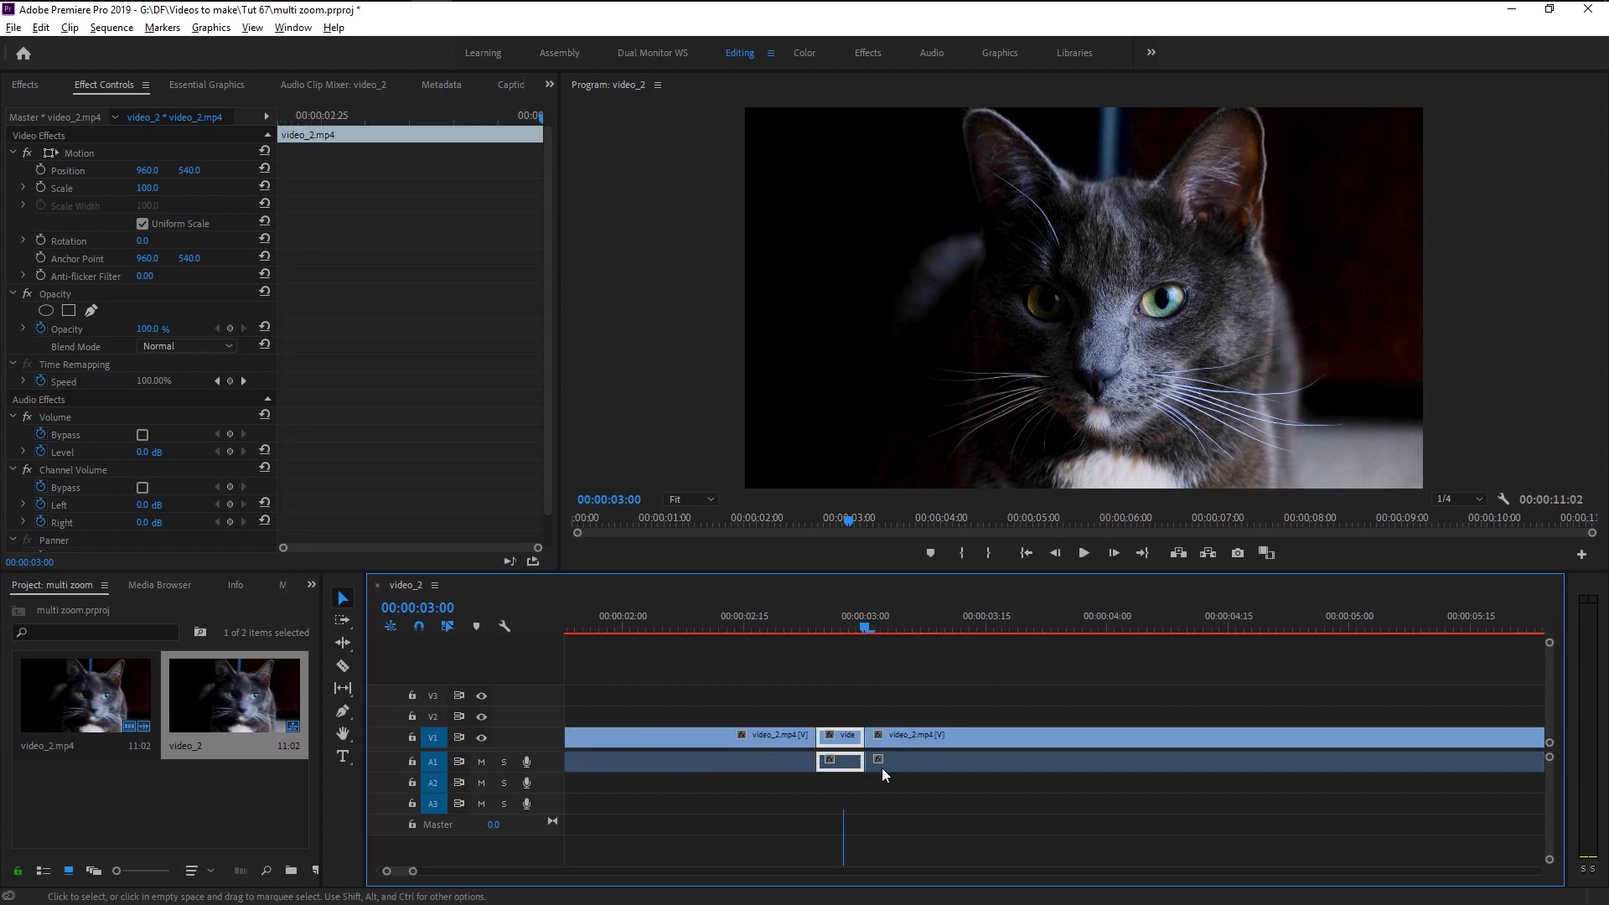
Step: Move the remaining cat footage out to about 00:00:52
left_click(882, 767)
key("minus")
key("minus")
key("minus")
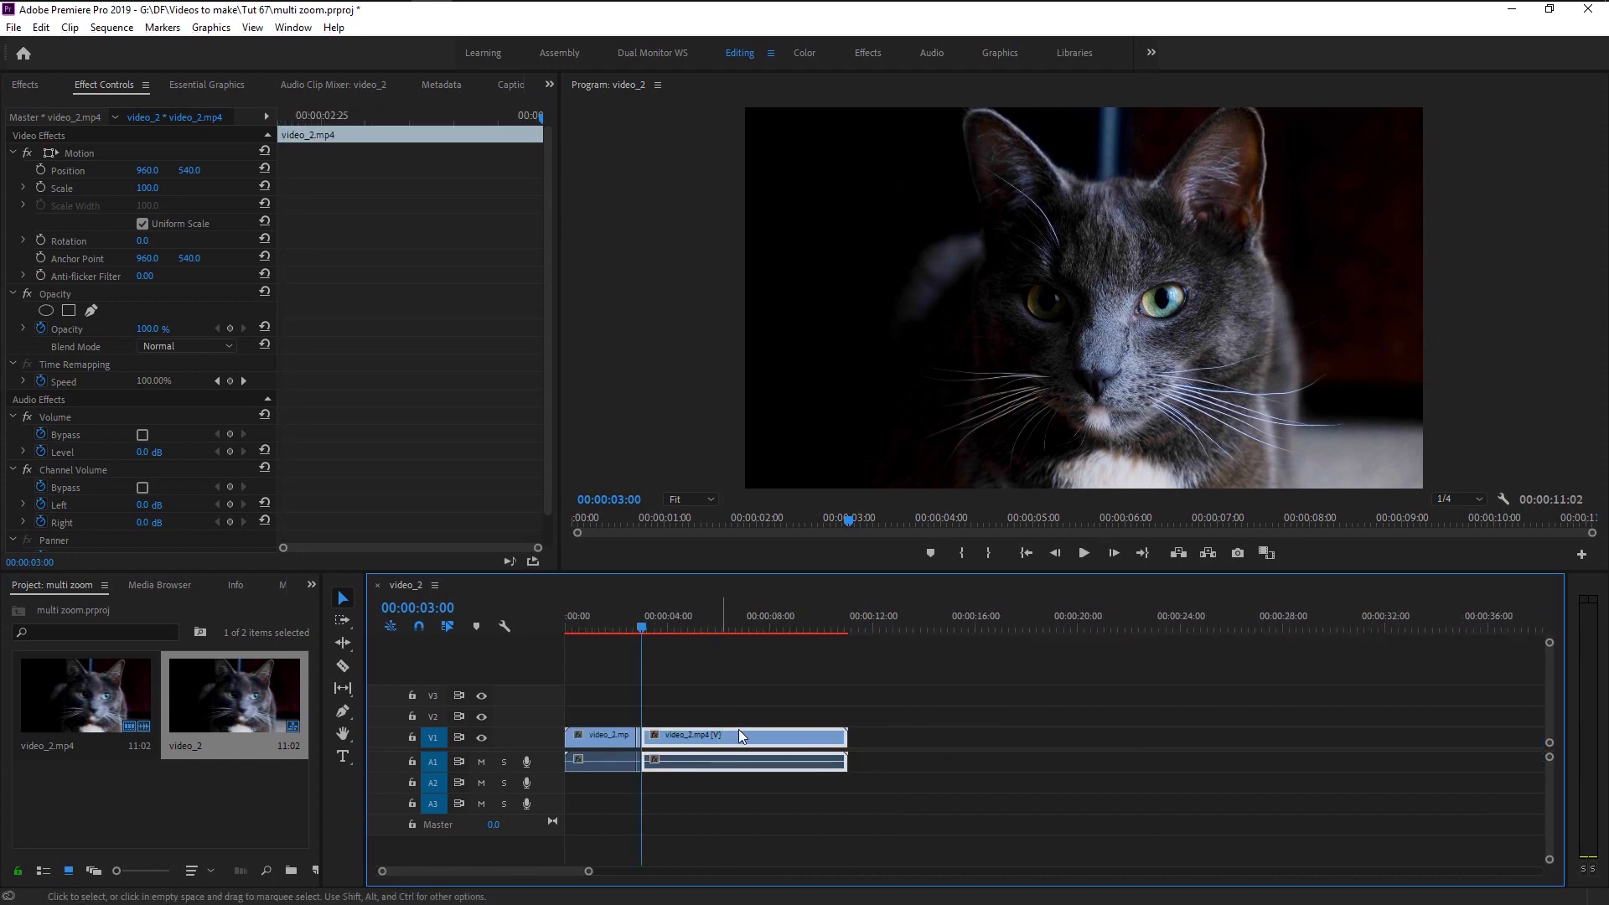
left_click_drag(740, 735, 1479, 779)
key("minus")
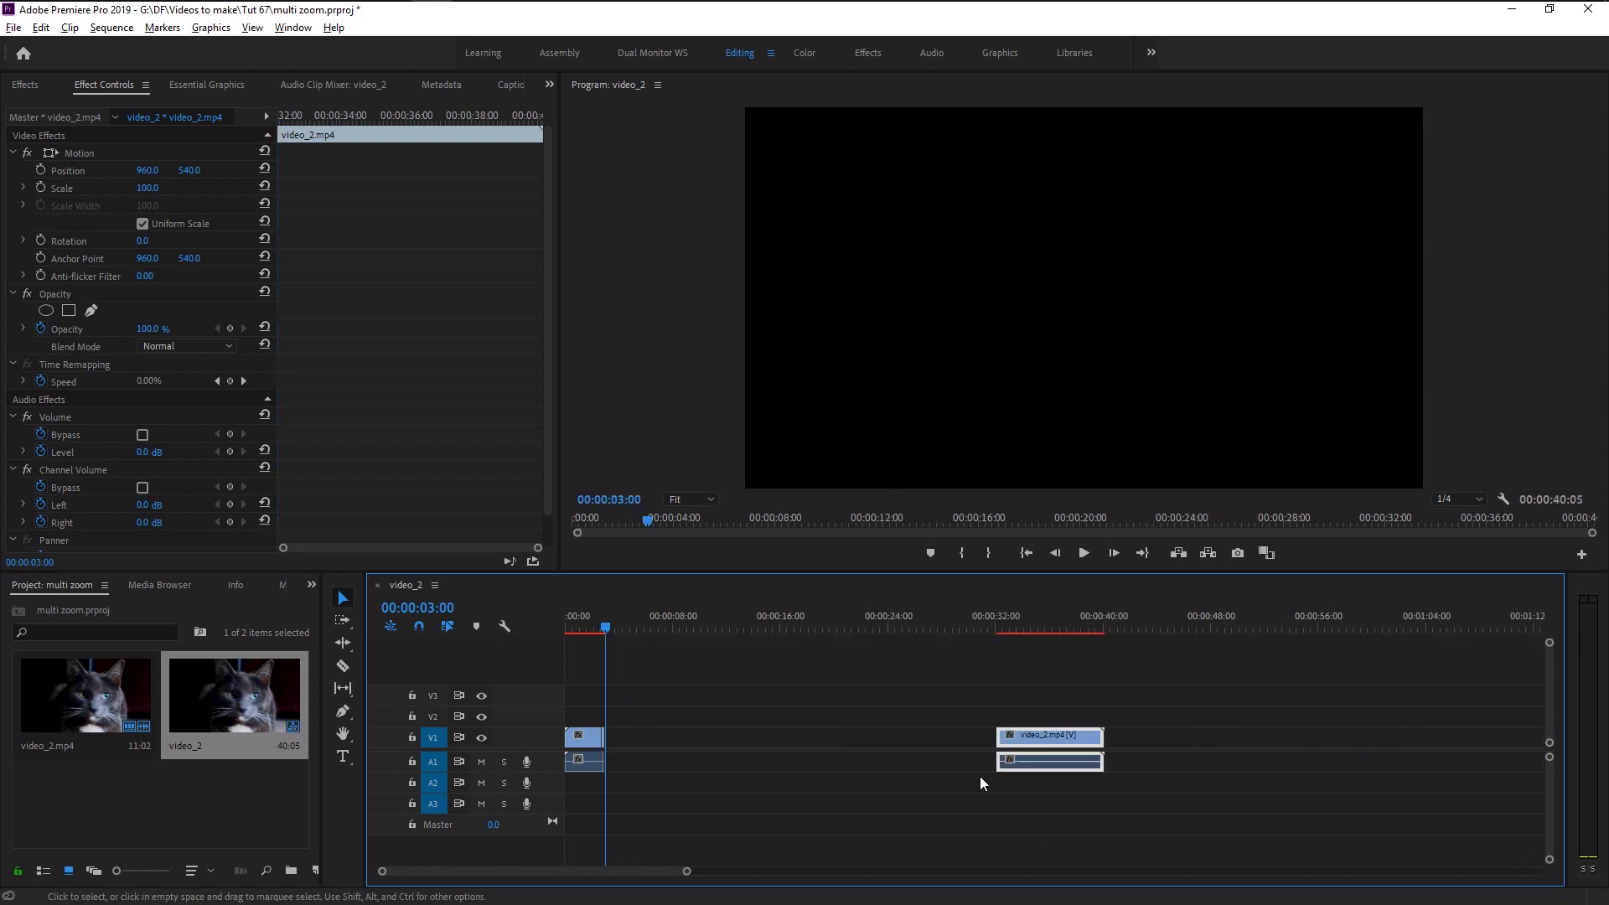
left_click_drag(1058, 746, 1327, 745)
Step: Drag stock 1 through stock 6 from File Explorer onto the V1 track
left_click(912, 822)
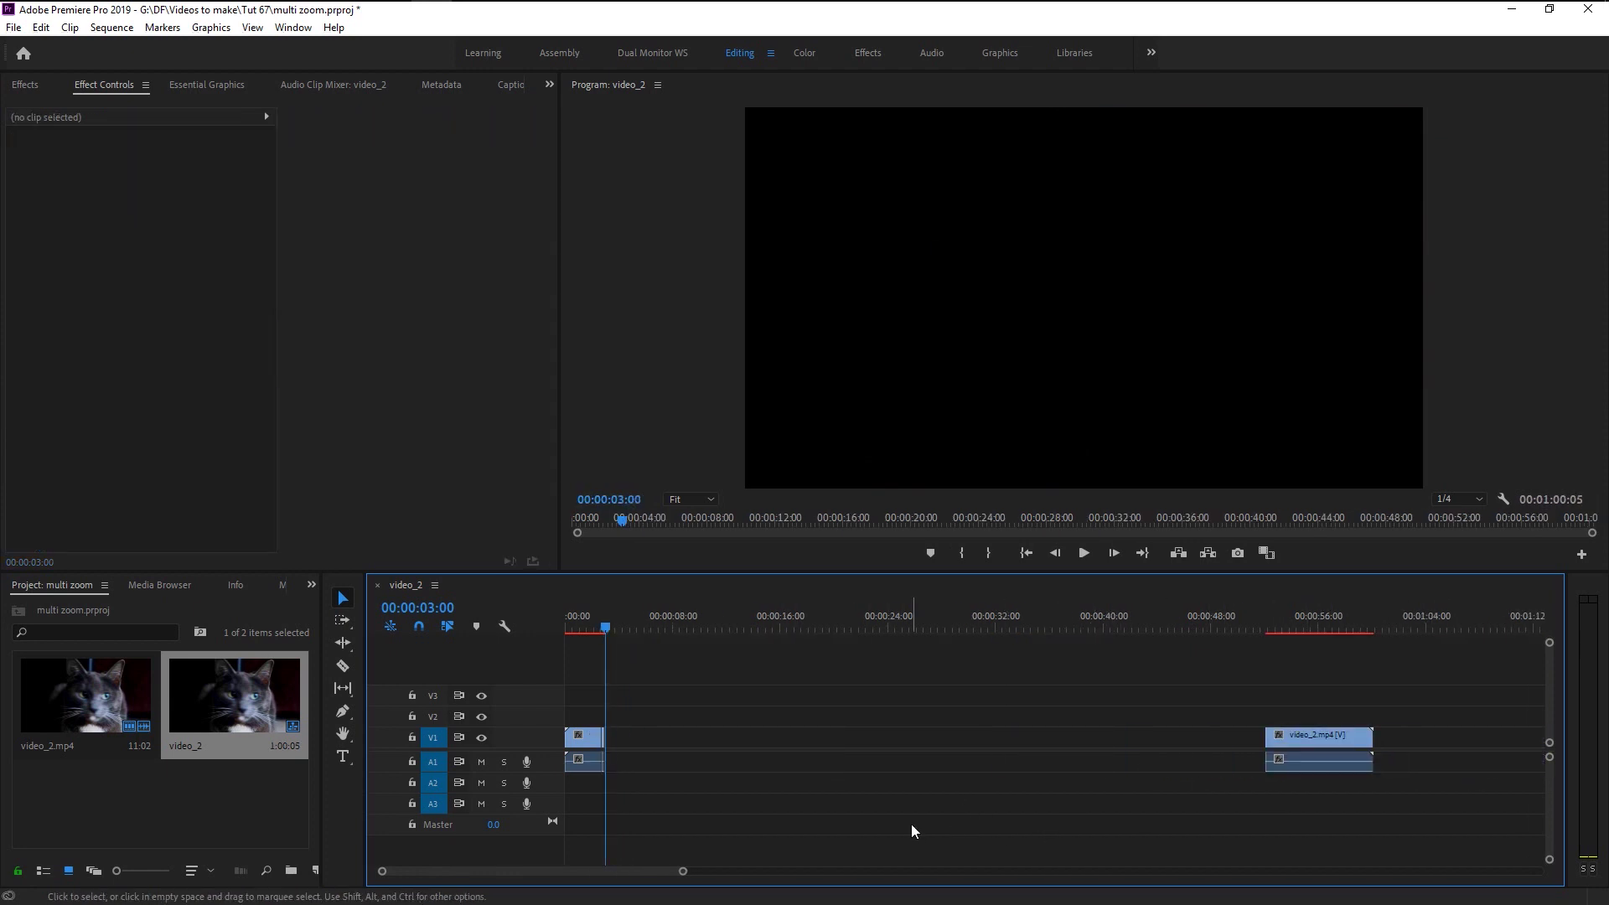
mouse_move(178, 8)
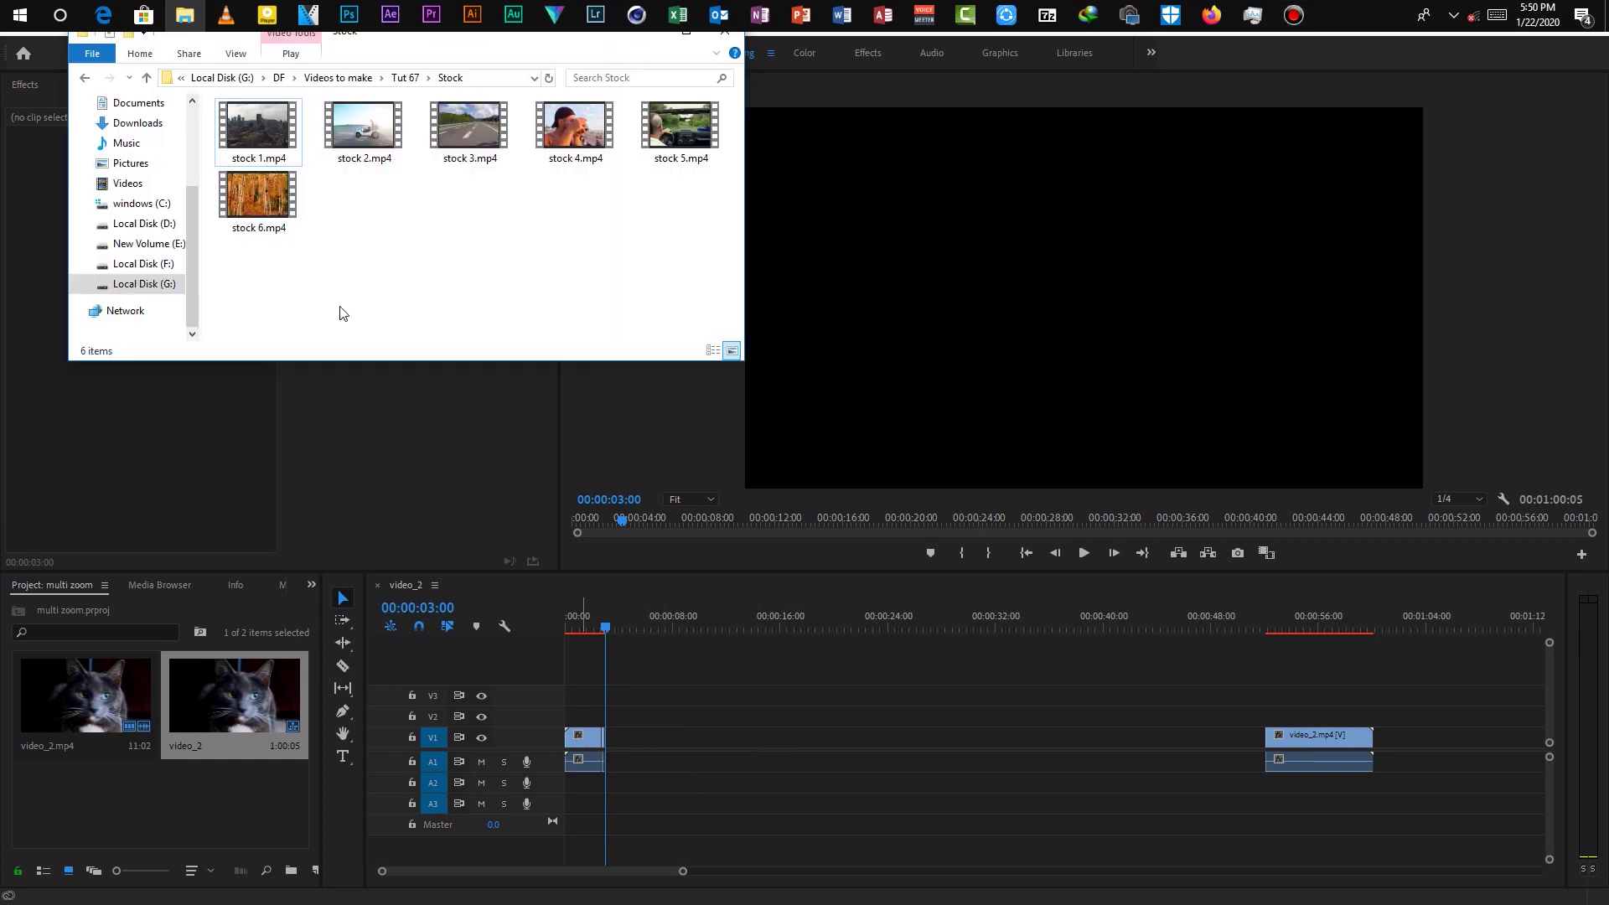
left_click_drag(253, 283, 671, 113)
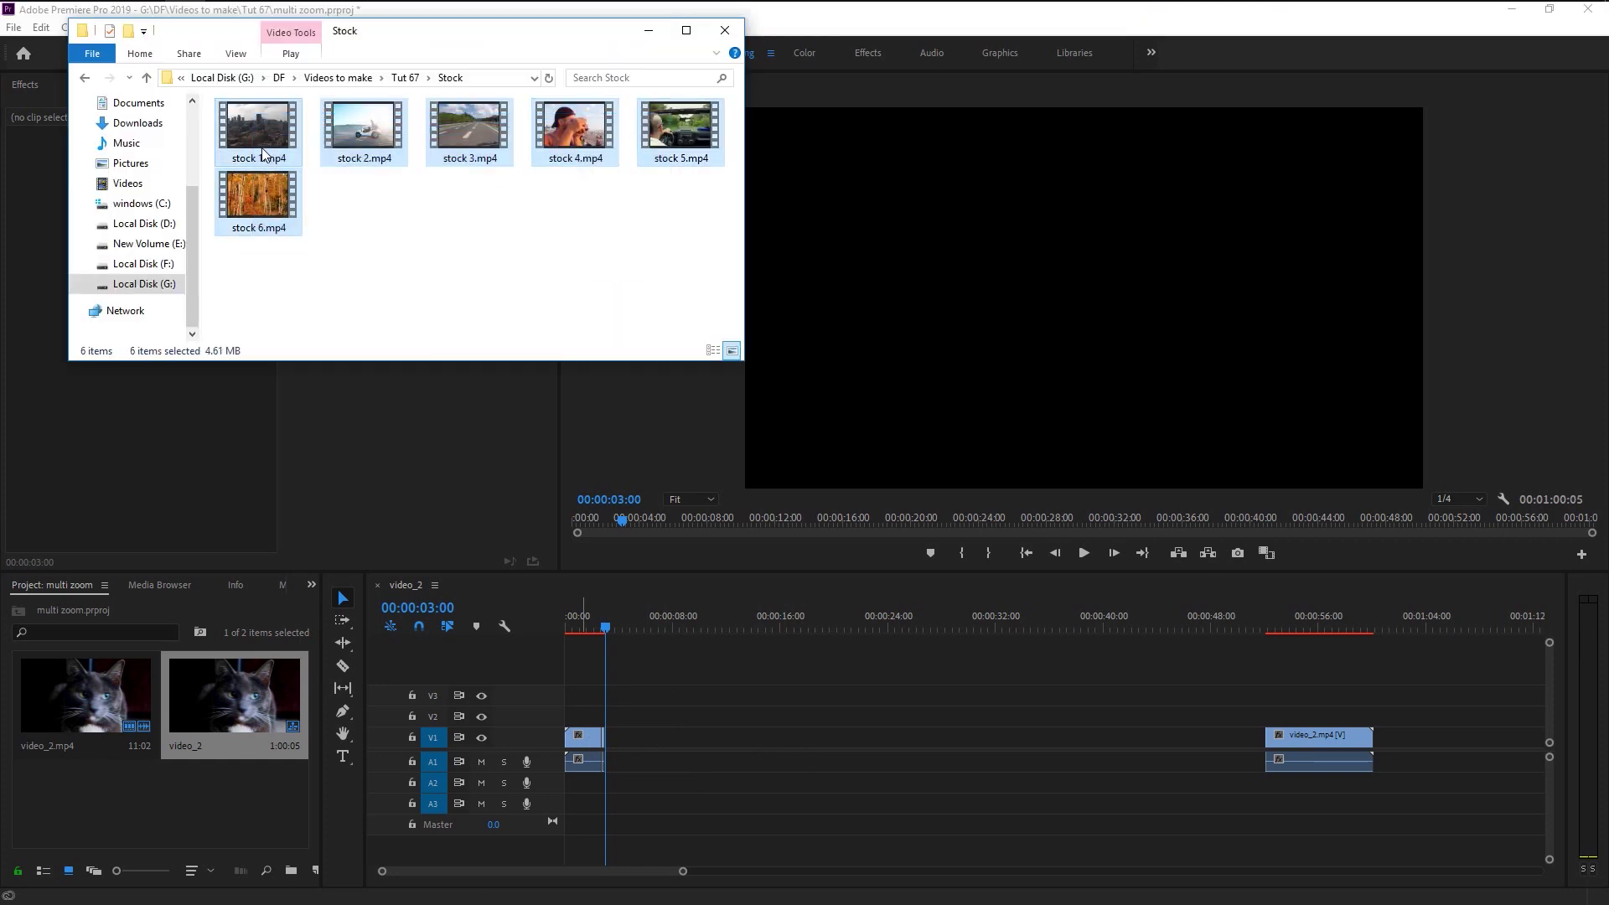
left_click_drag(262, 155, 702, 729)
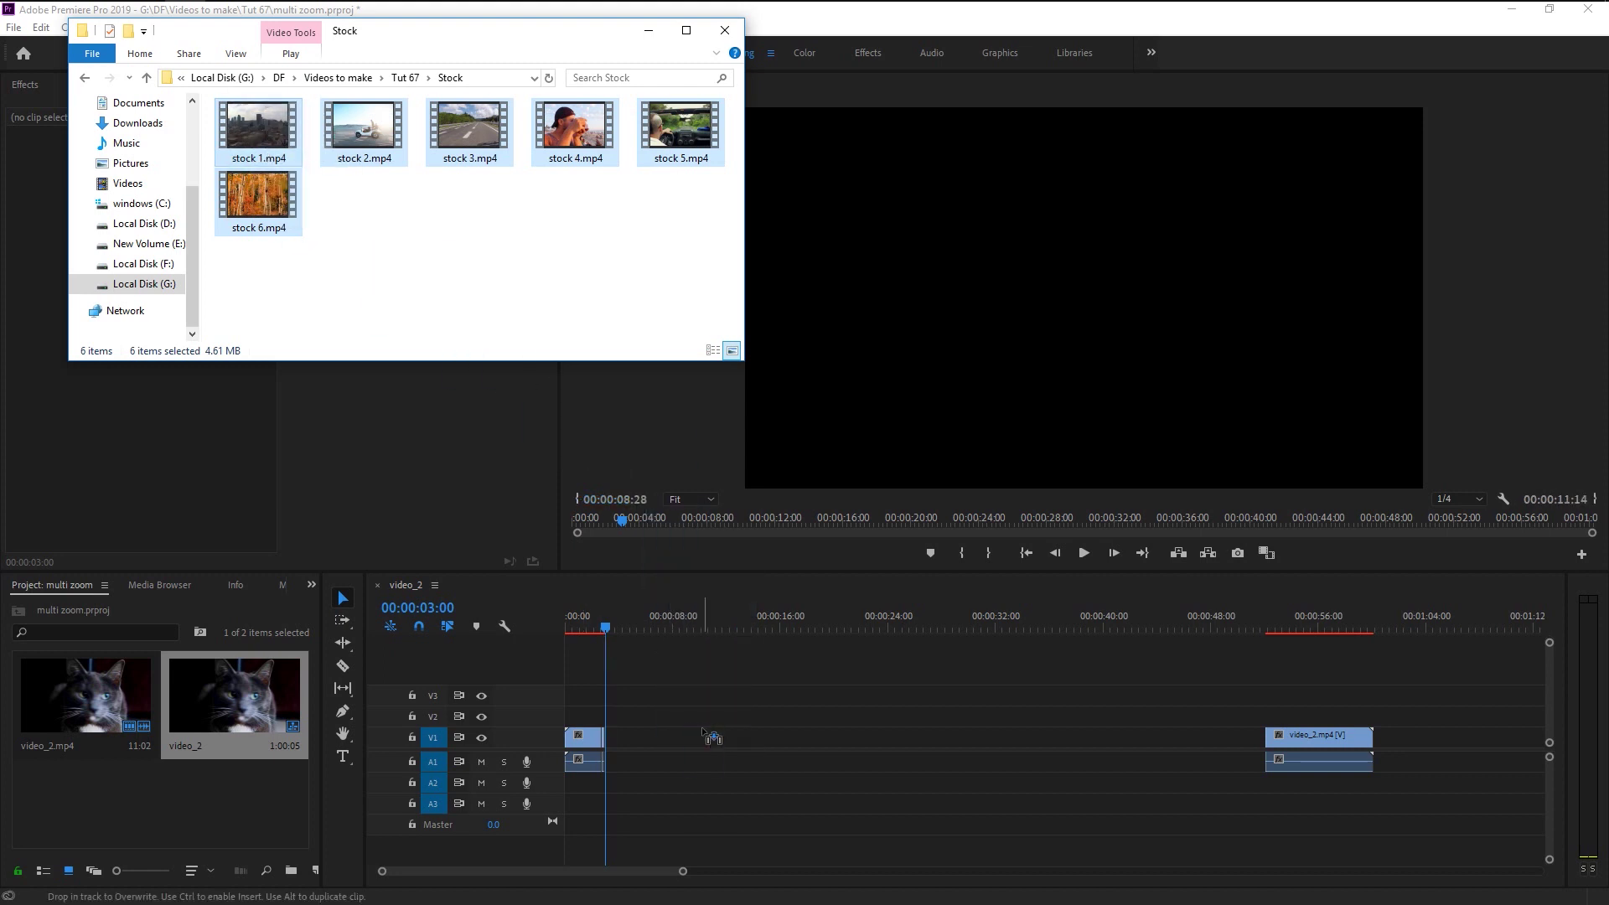
scroll(1195, 739, "up", 5)
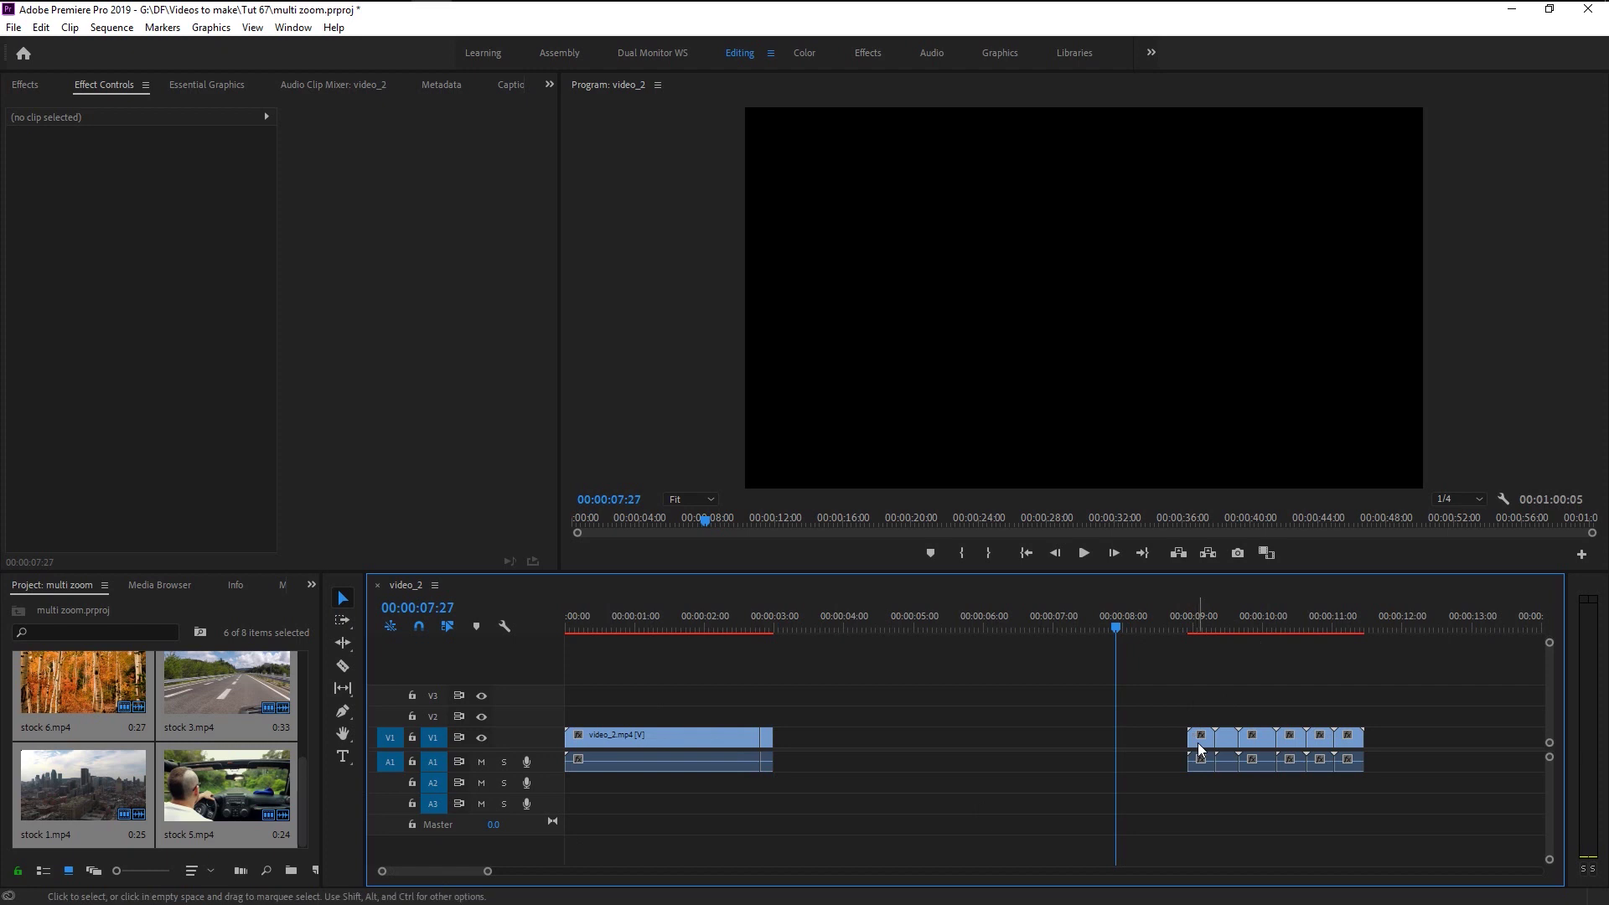
Step: Preview the new stock clips, including the road, convertible-driver and autumn forest shots
key("space")
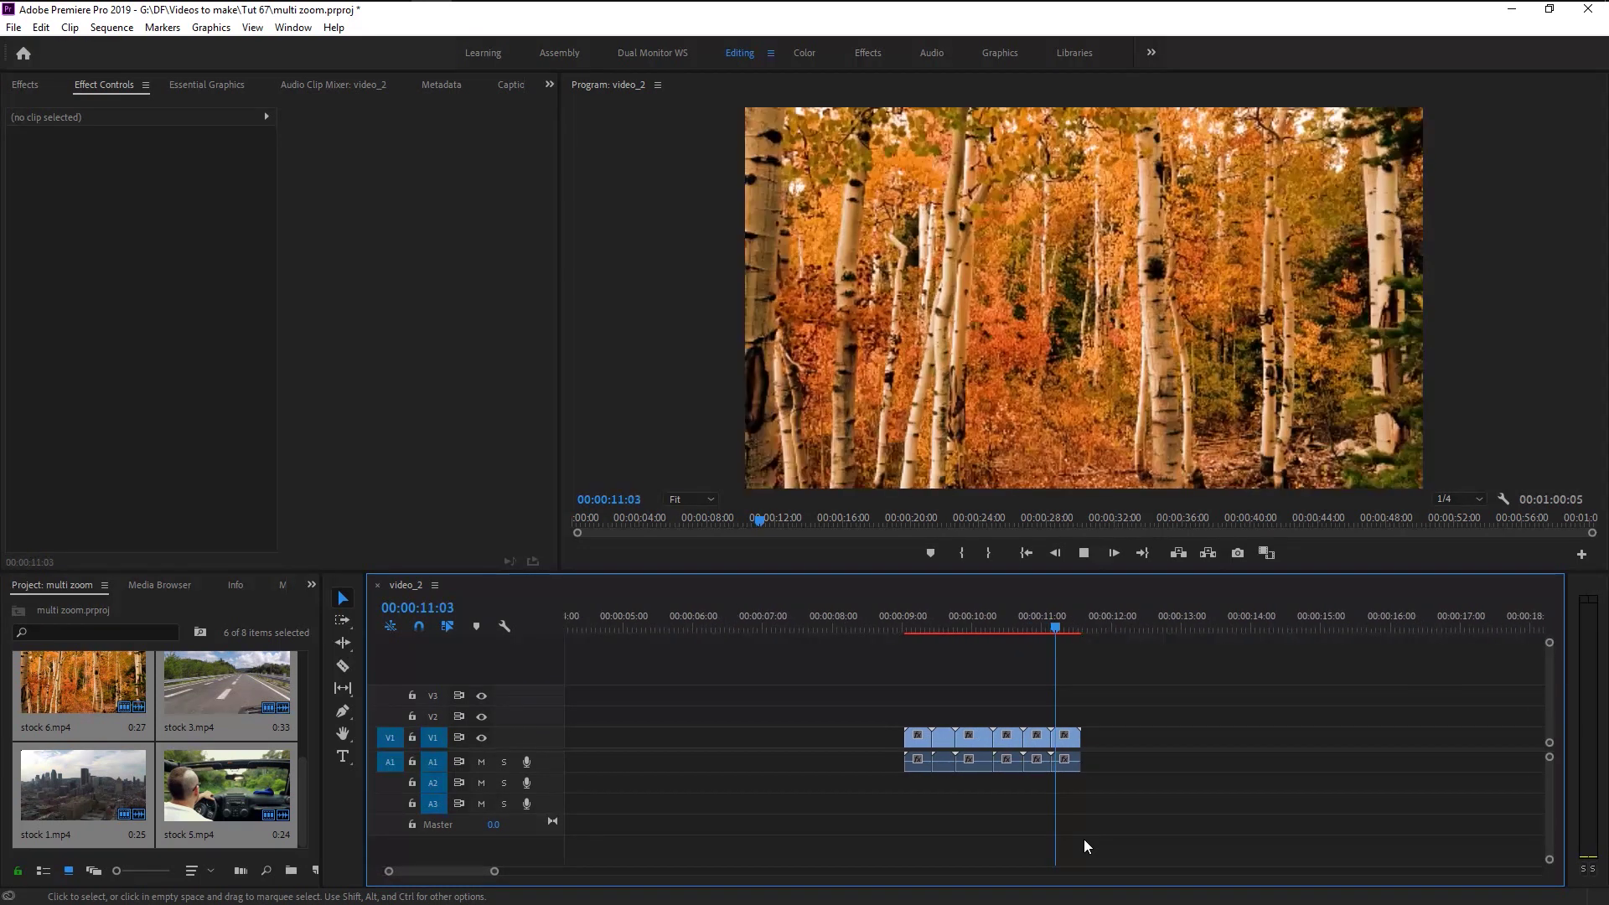
key("space")
left_click_drag(878, 605, 897, 622)
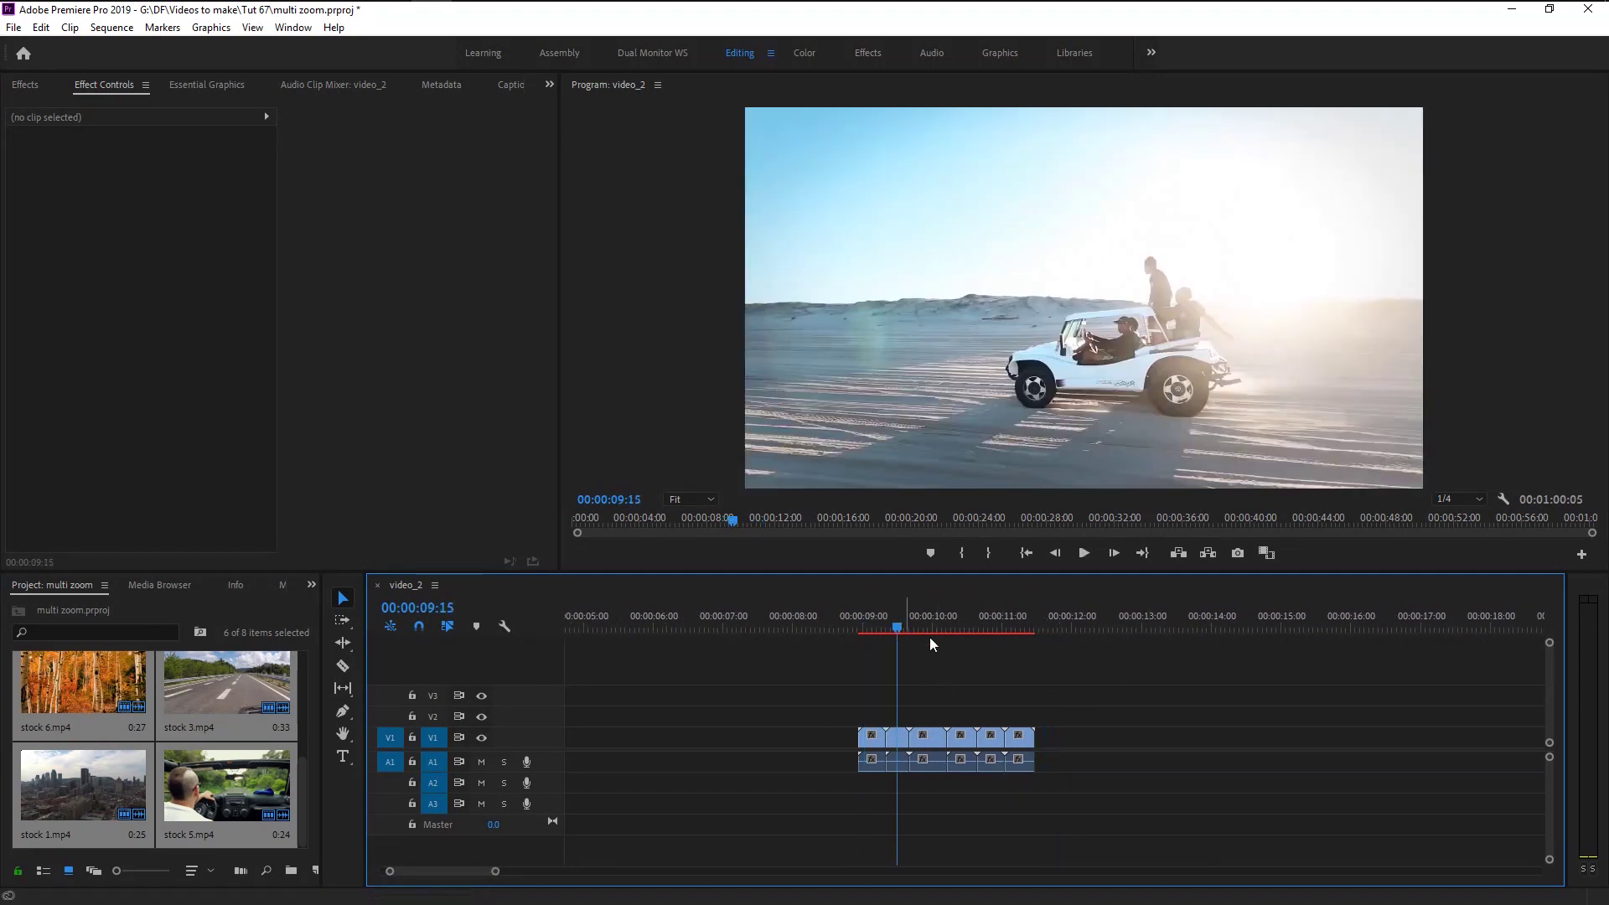
left_click(938, 624)
left_click(966, 624)
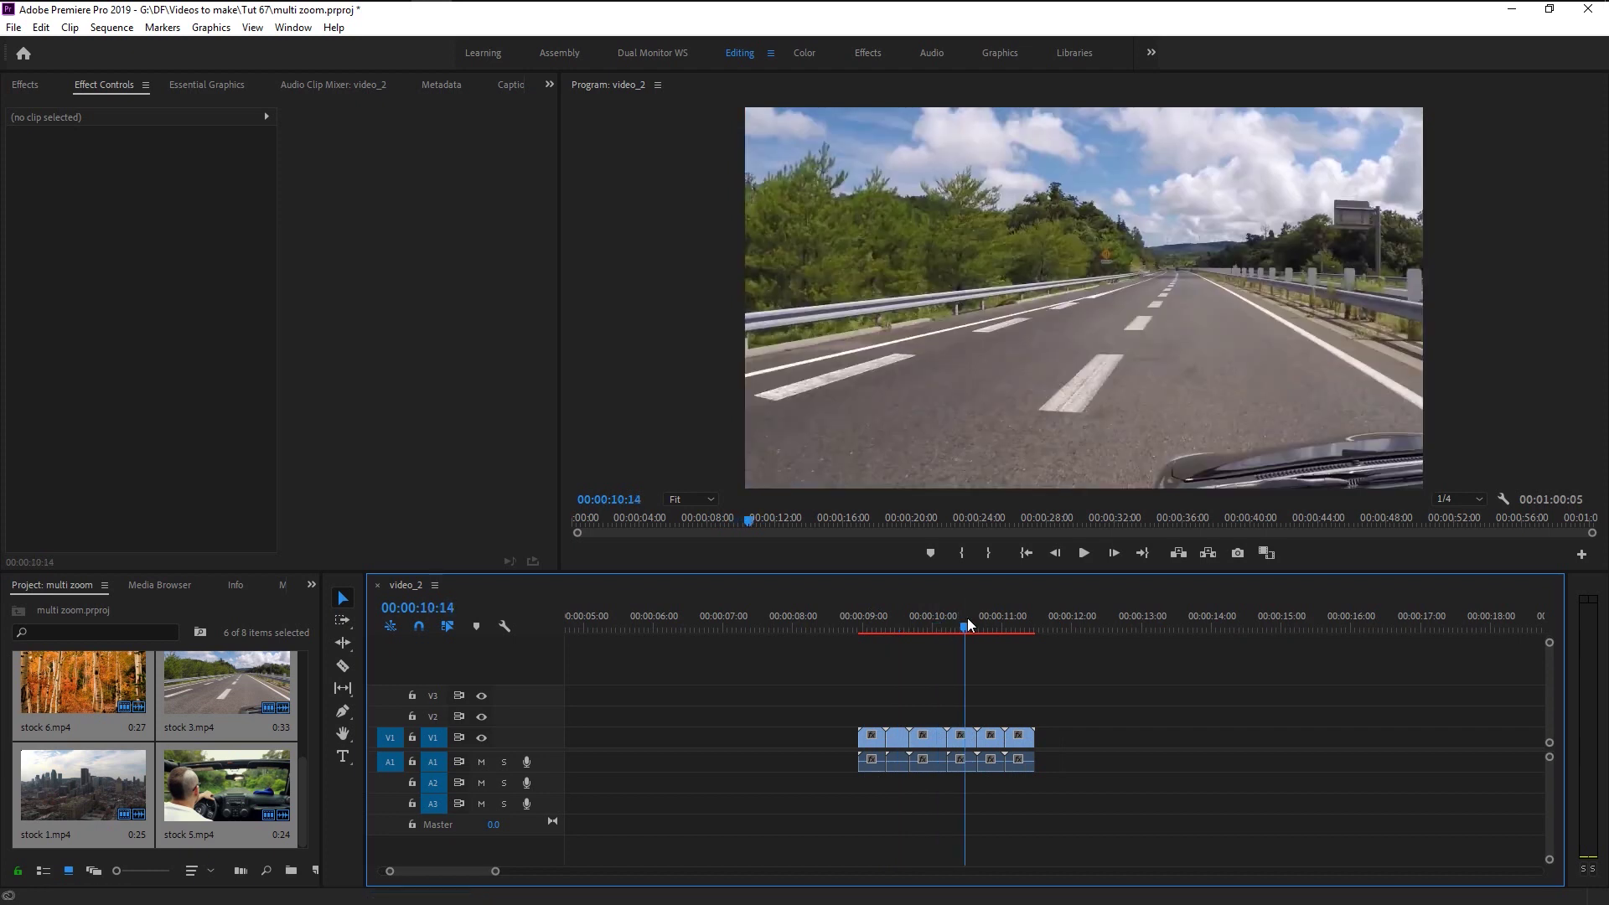
left_click(994, 626)
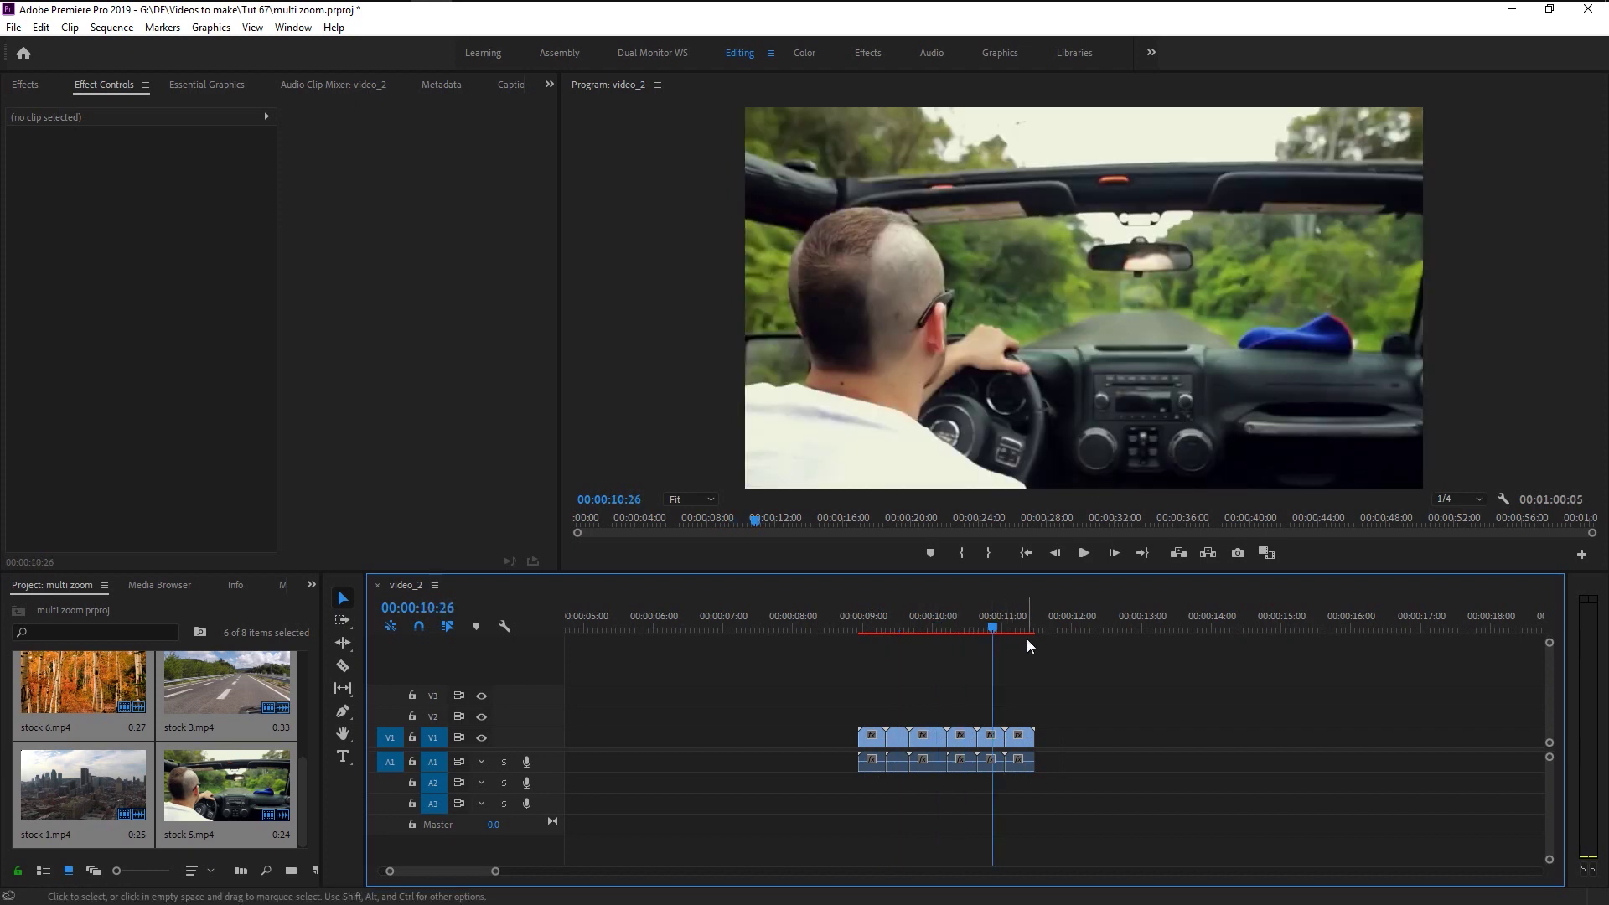
left_click(1026, 627)
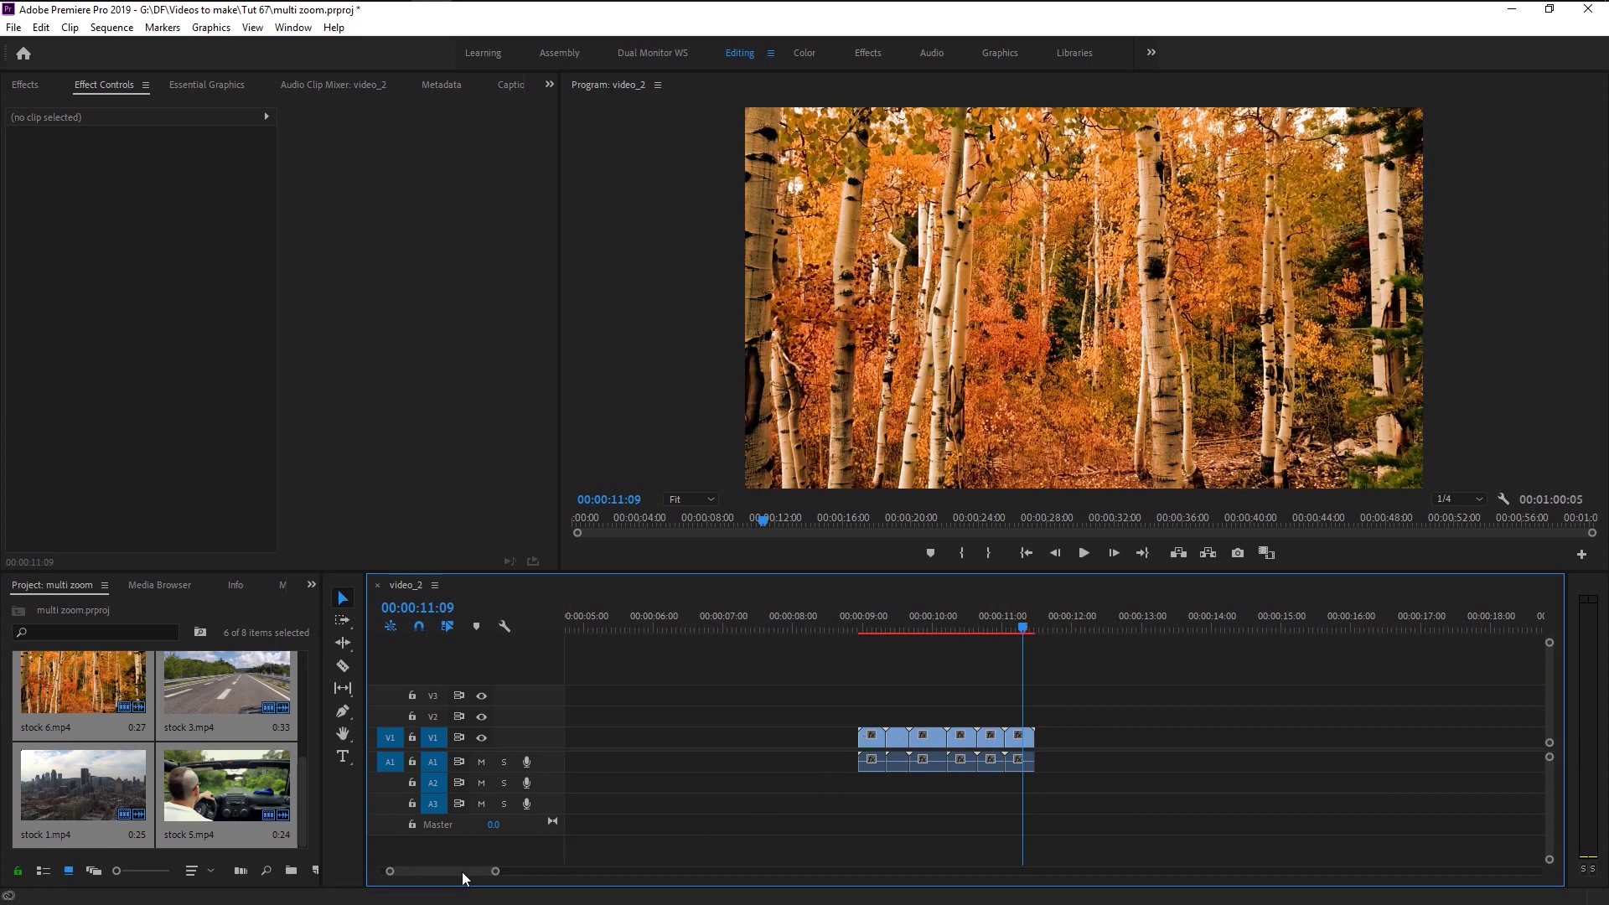
left_click_drag(461, 872, 442, 866)
Step: Delete the gap so the stock clips follow the cat clip at 03:00
left_click(857, 738)
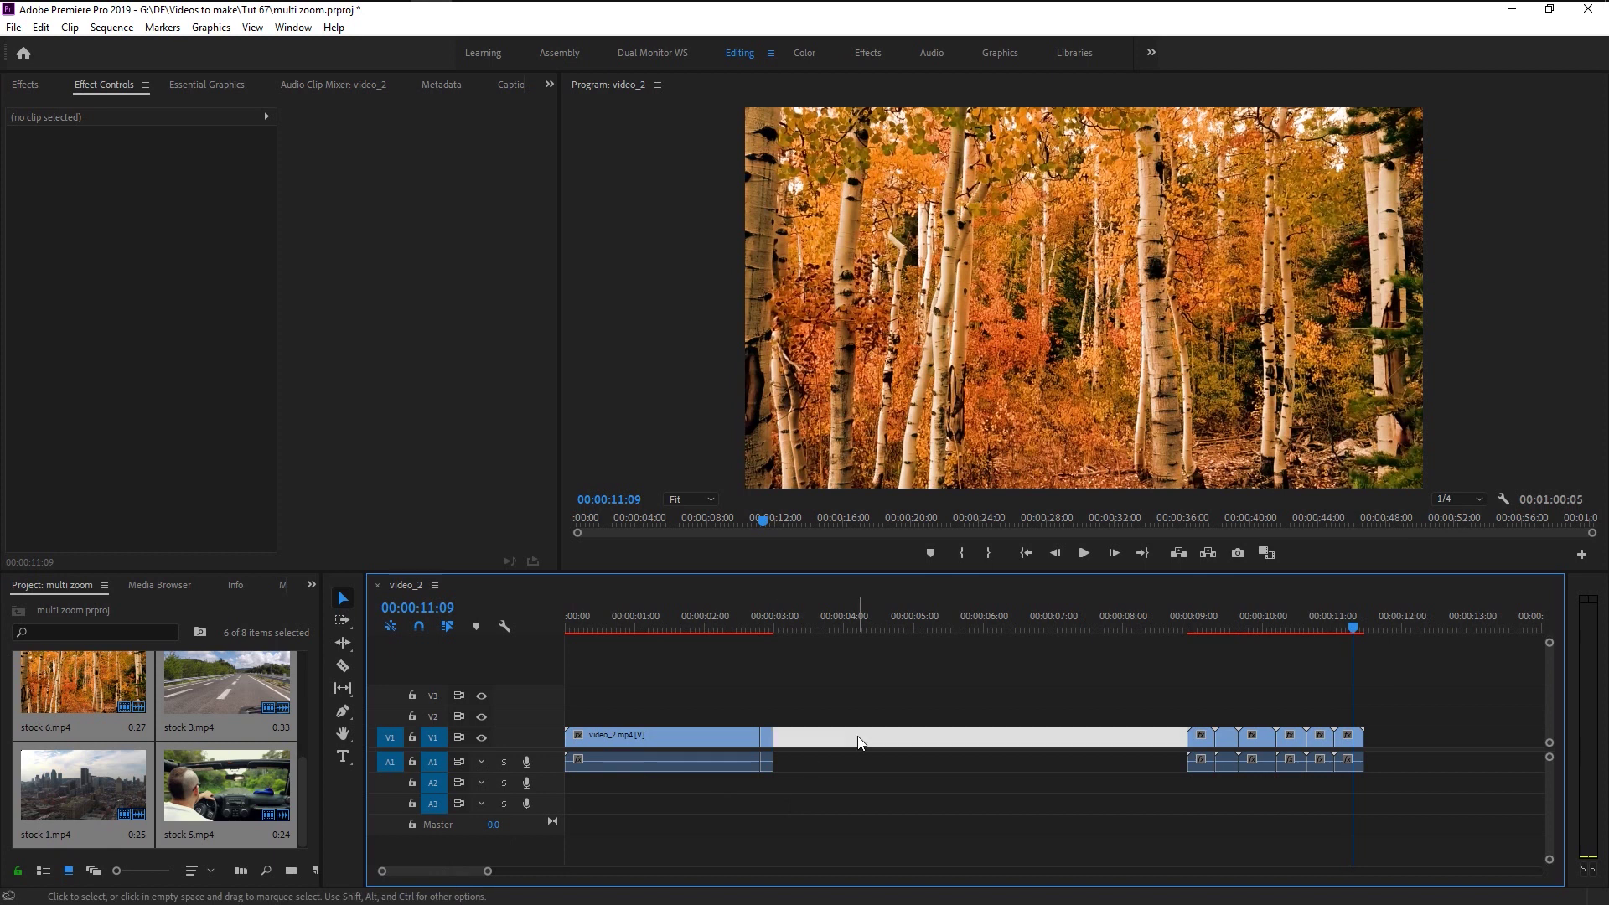
key("Delete")
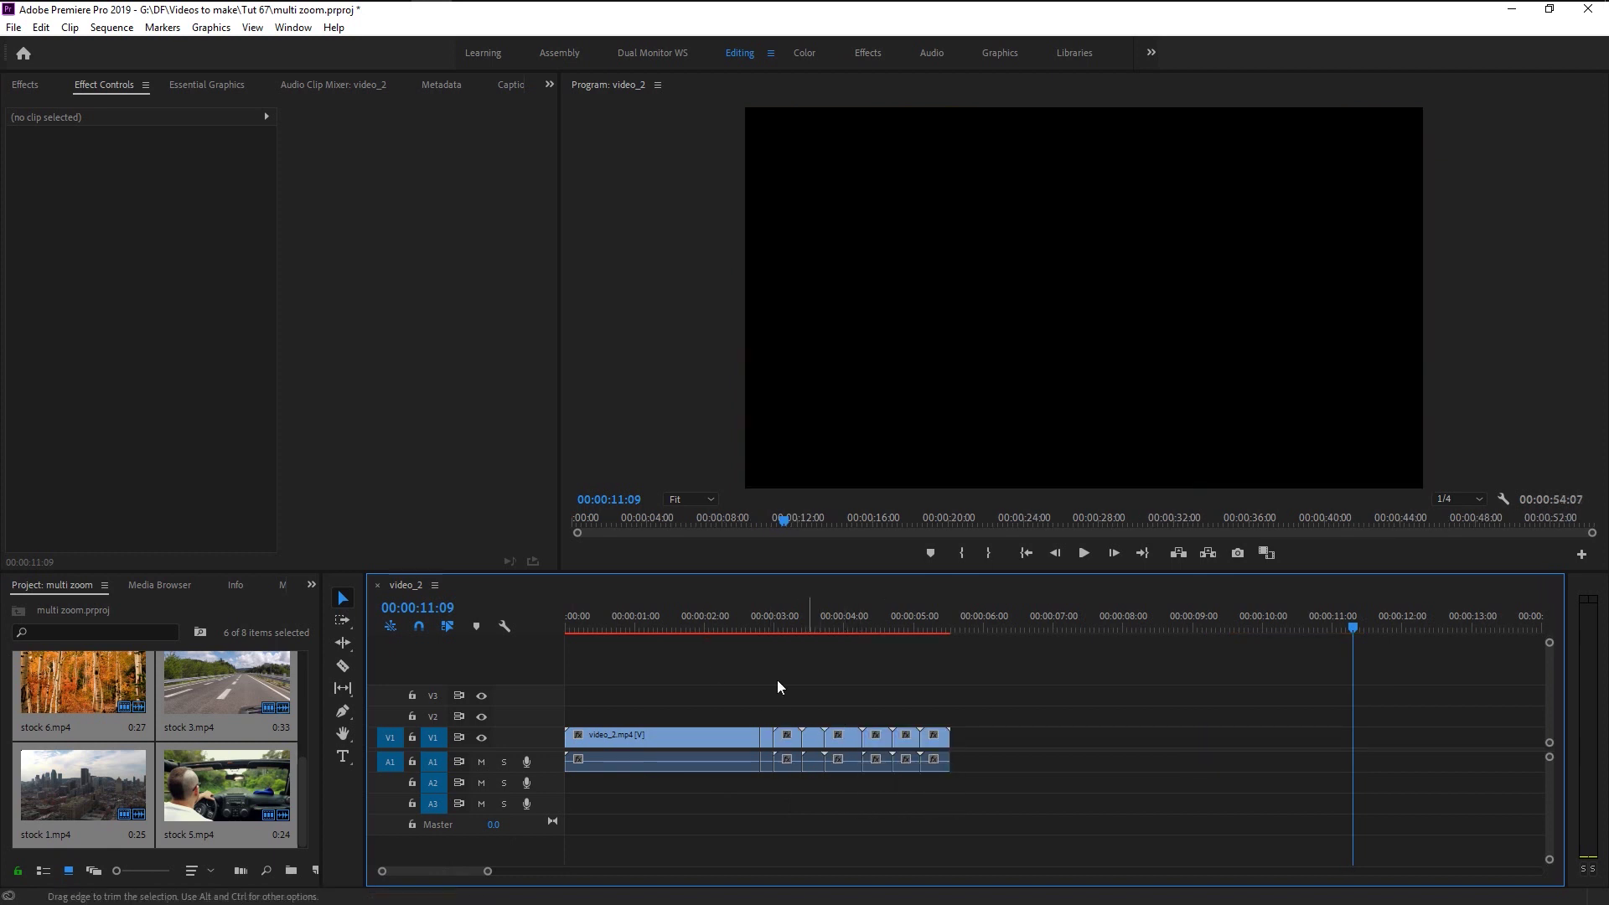
scroll(755, 731, "up", 8)
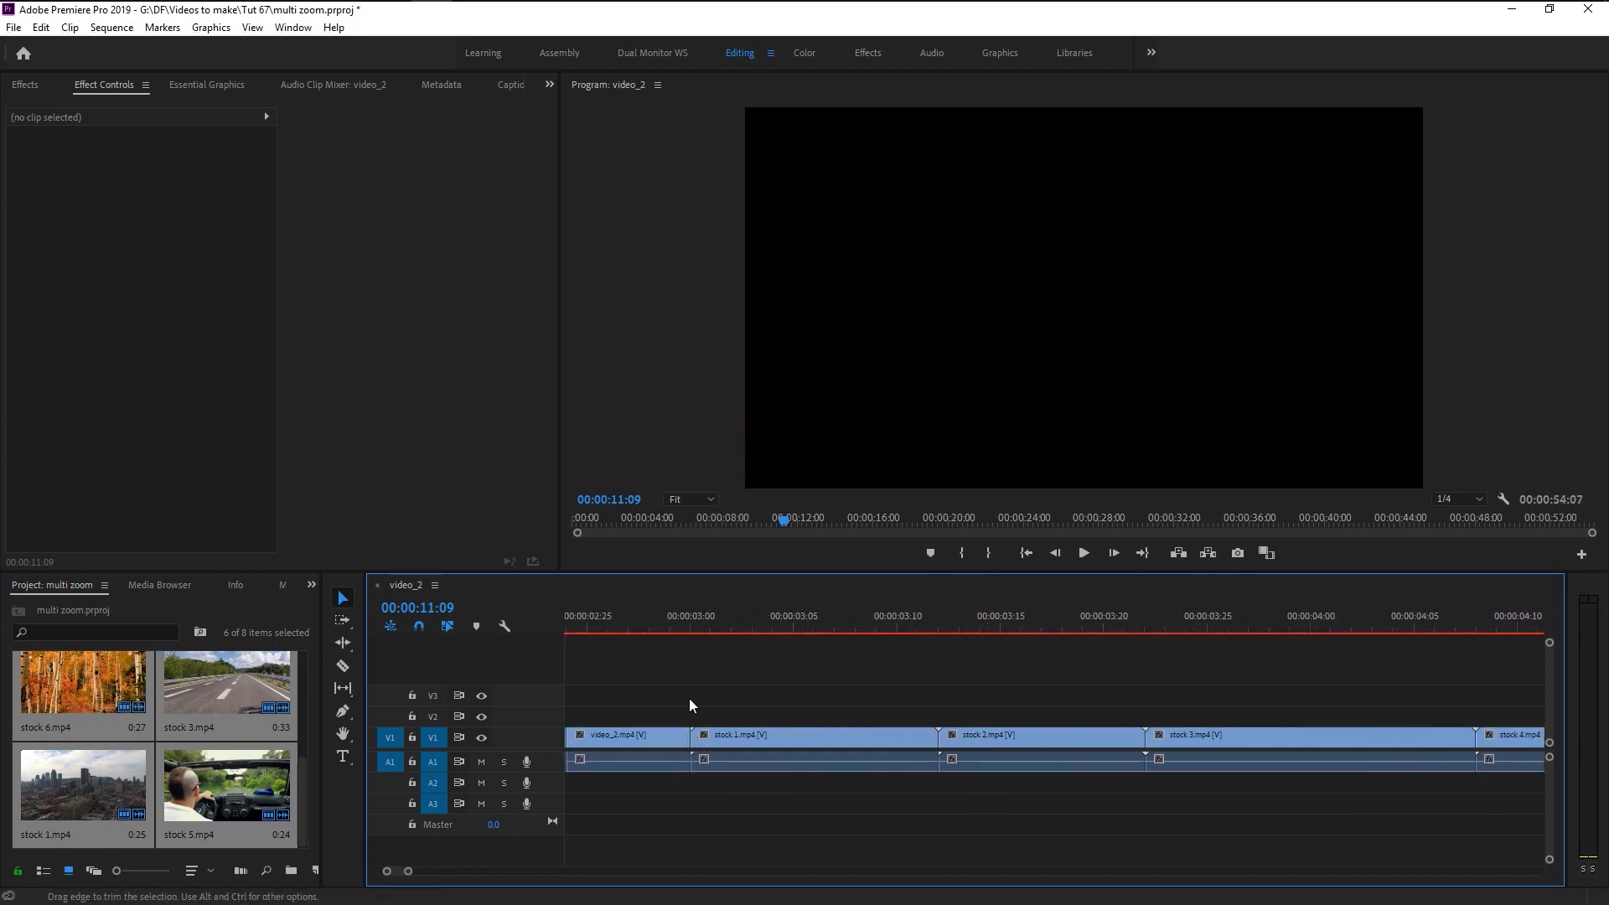
Step: Trim stock 1 to end at 03:10 and close the gap after it
left_click(692, 616)
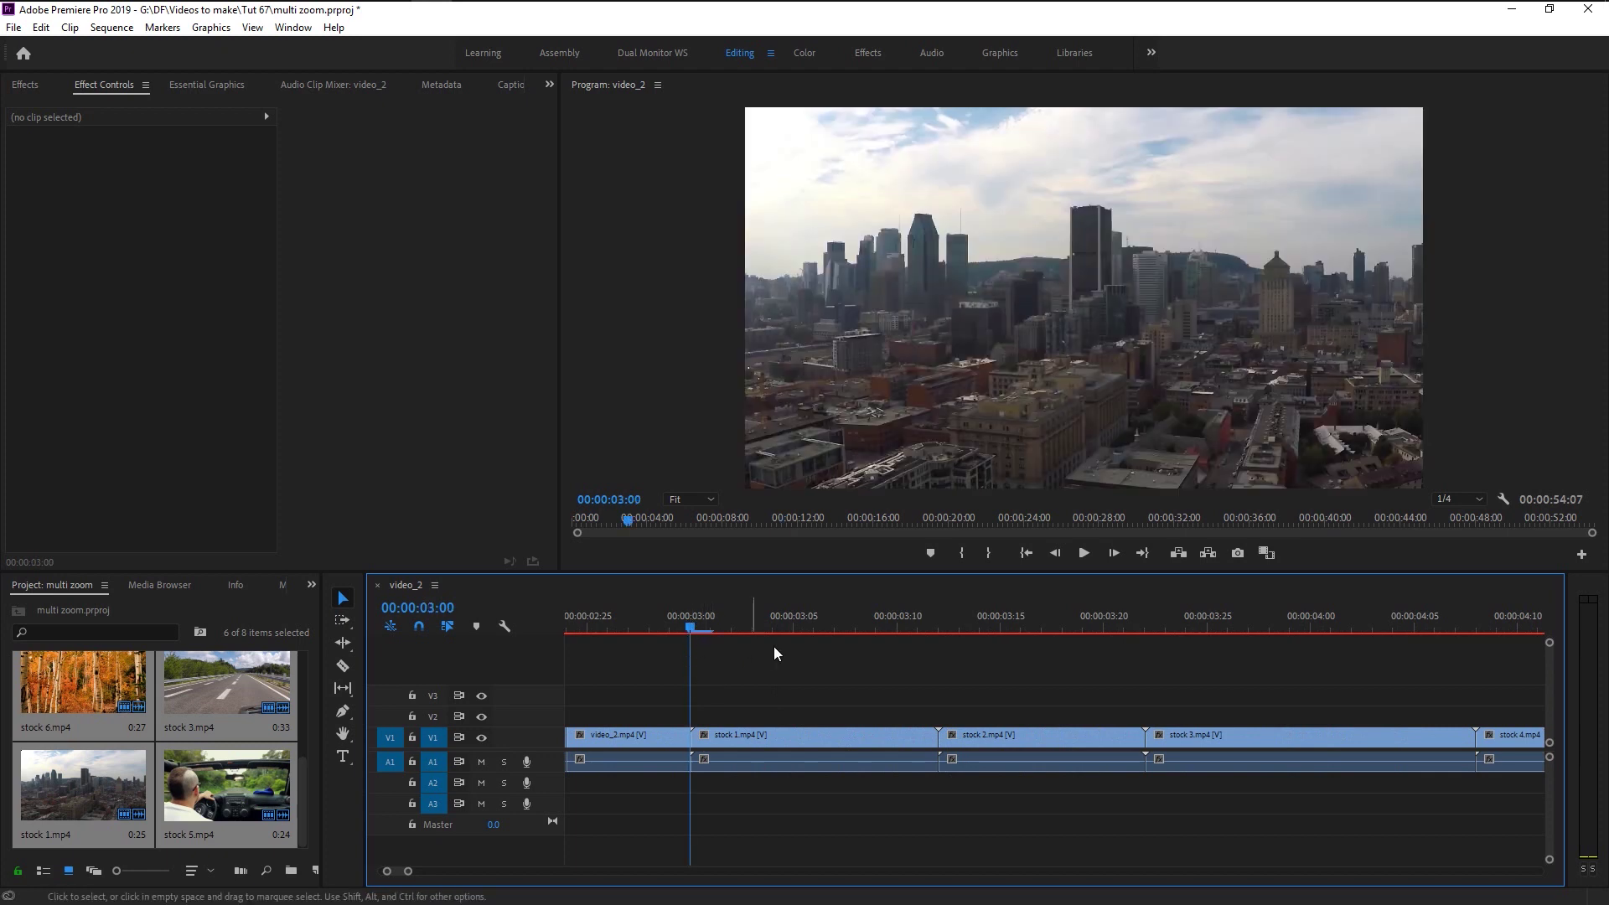
left_click(898, 625)
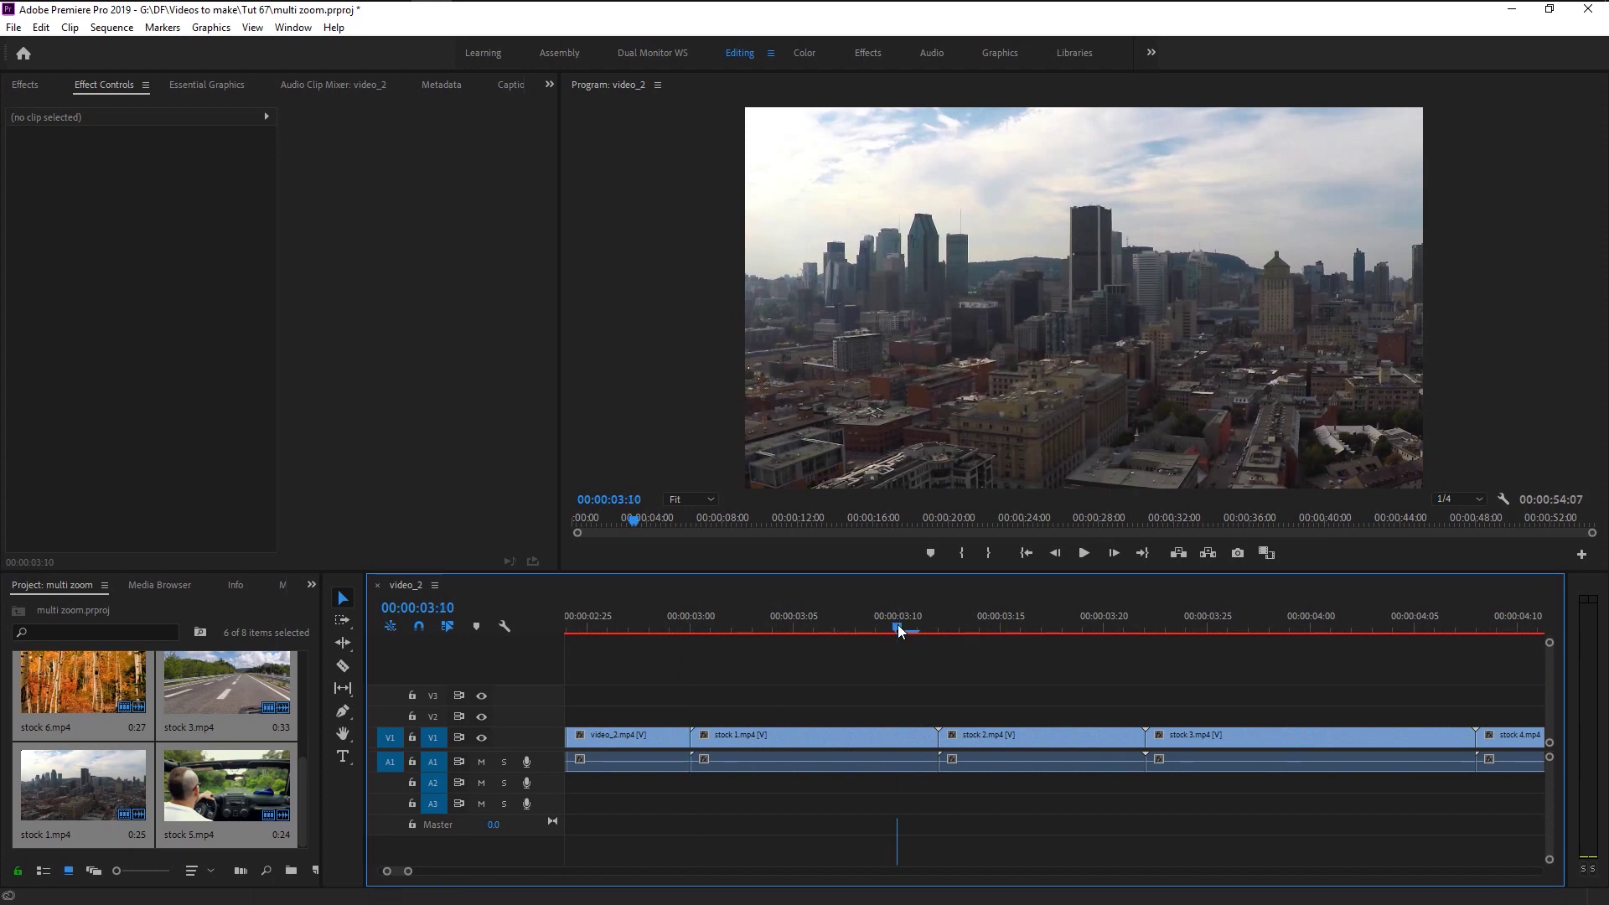
left_click(908, 734)
left_click_drag(911, 737, 896, 736)
left_click(923, 738)
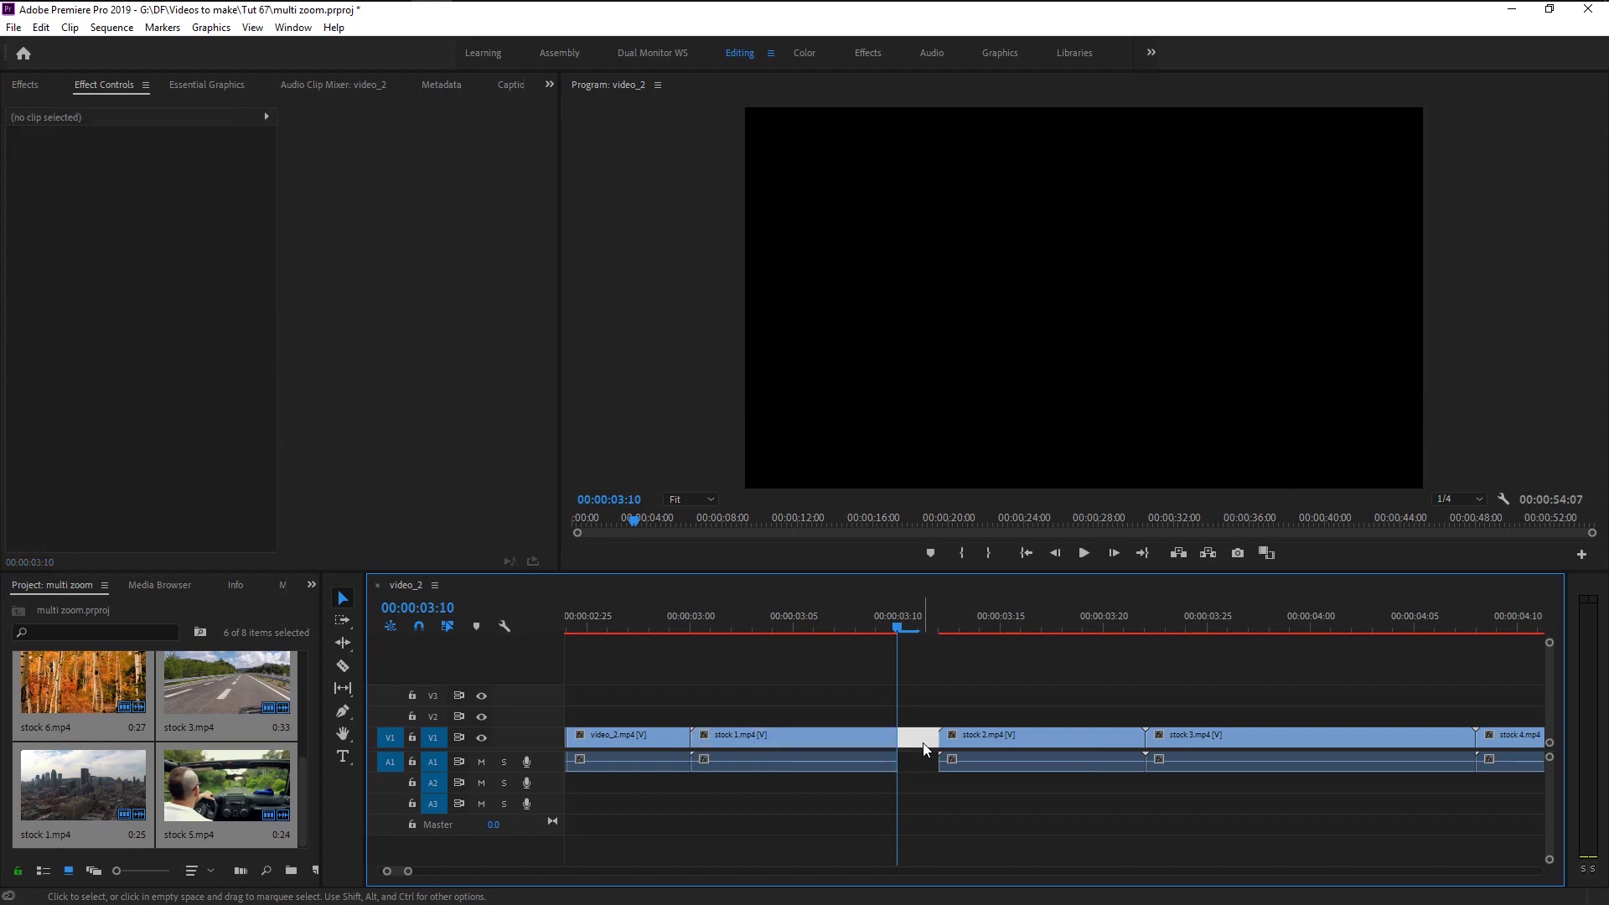
key("Delete")
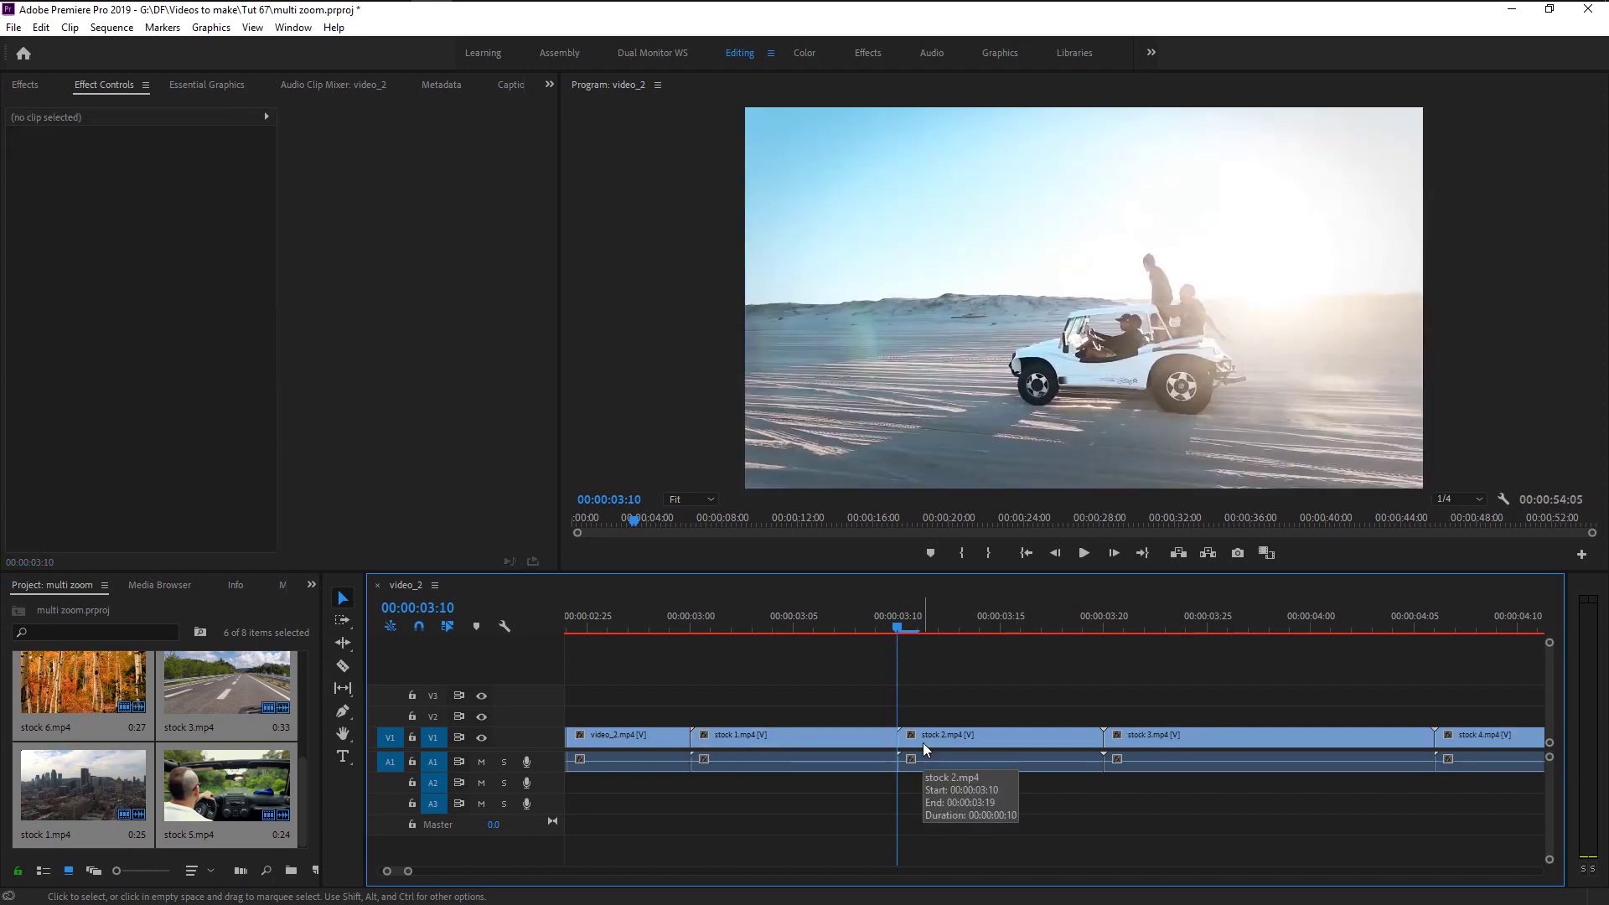
Step: Cut stock 3 at 04:00 and ripple-delete its leftover tail
left_click(1102, 630)
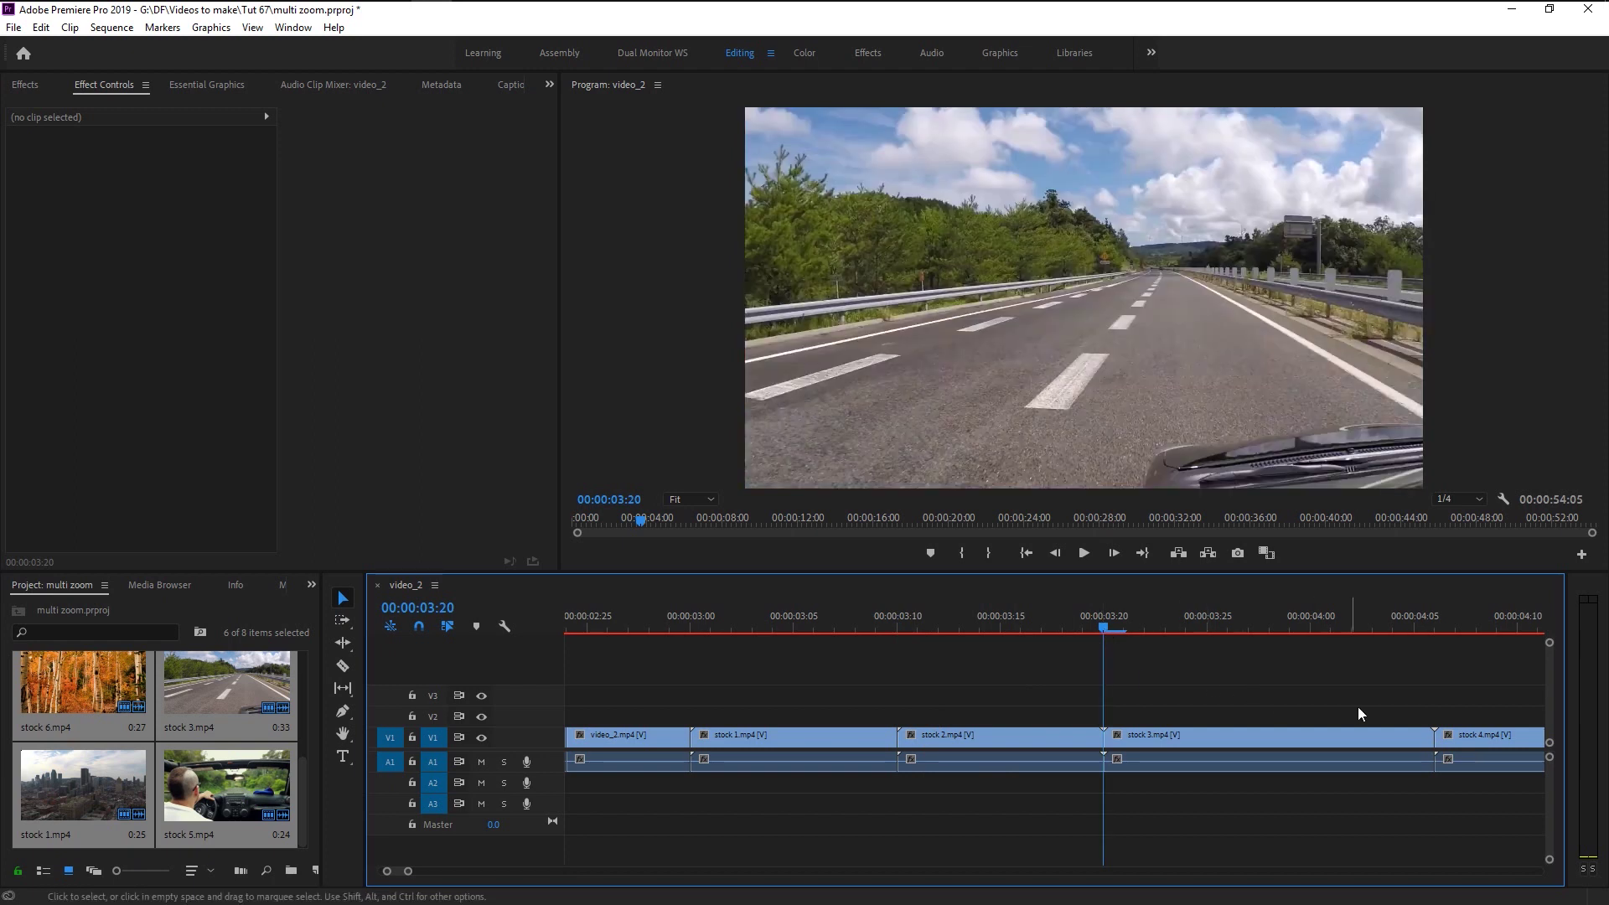
scroll(1416, 671, "up", 1, "alt")
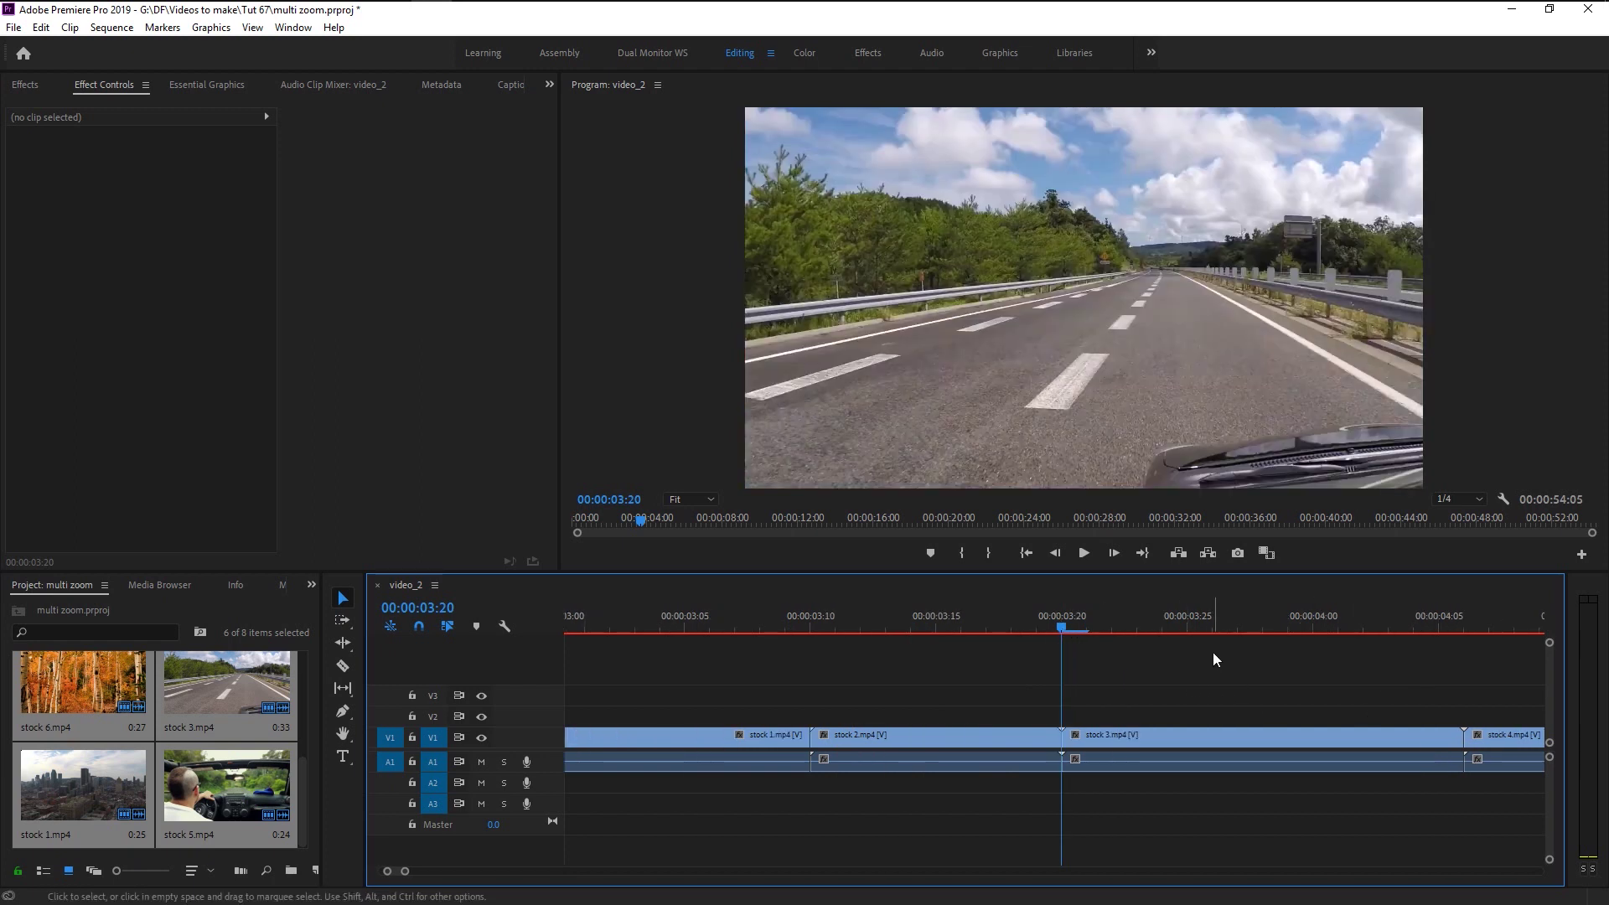
left_click(1311, 625)
left_click(1349, 727)
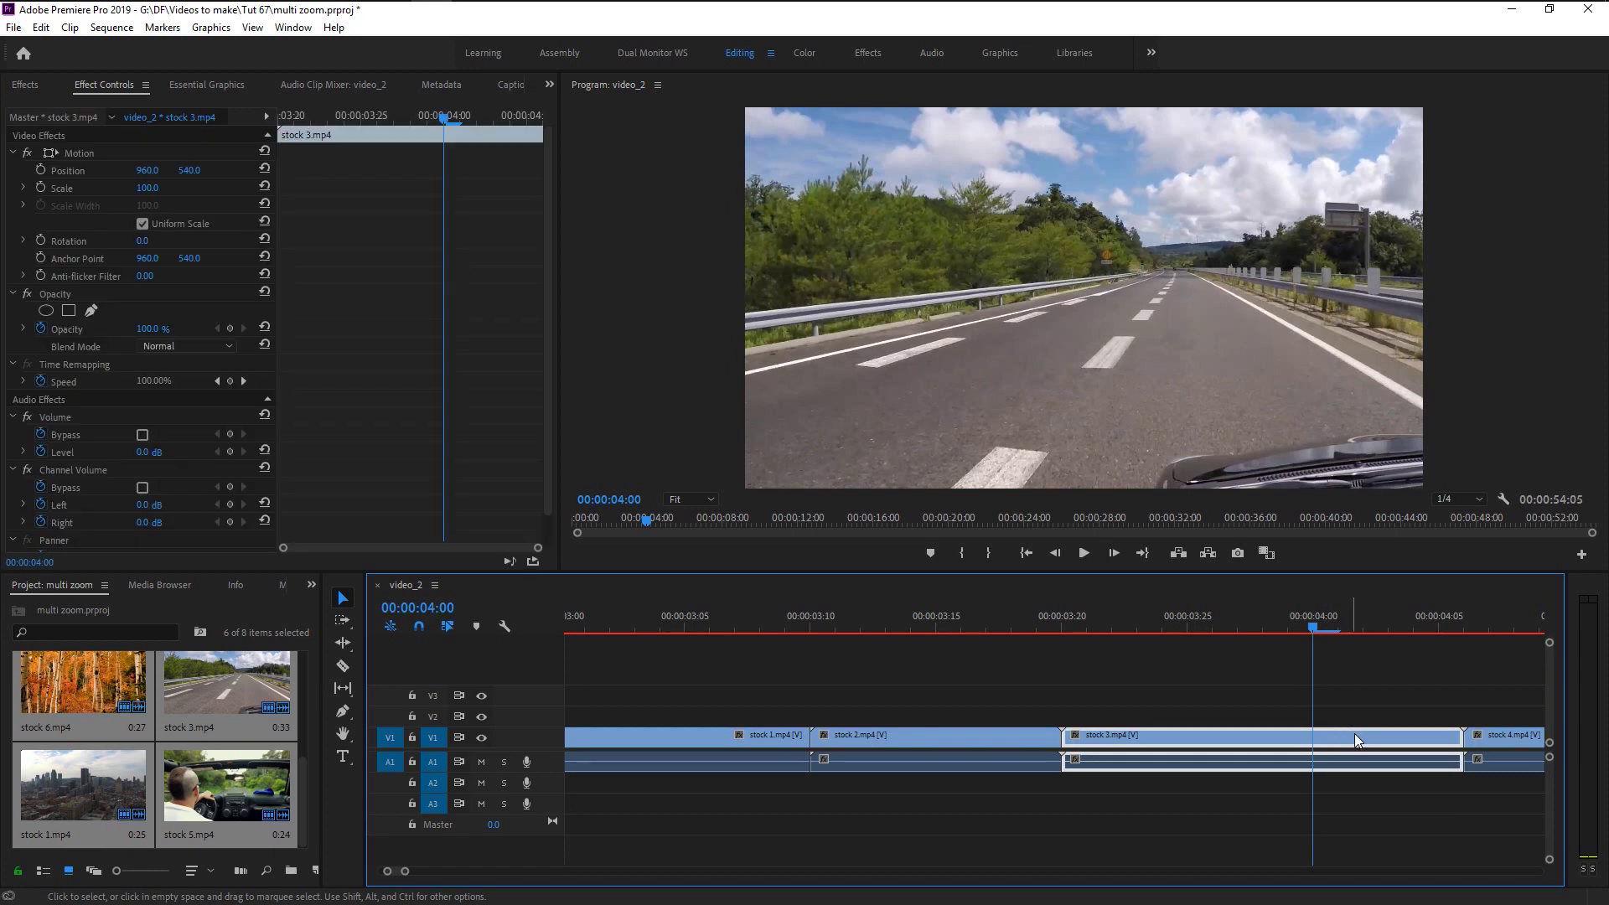
key("ctrl+k")
left_click(1354, 732)
key("shift+Delete")
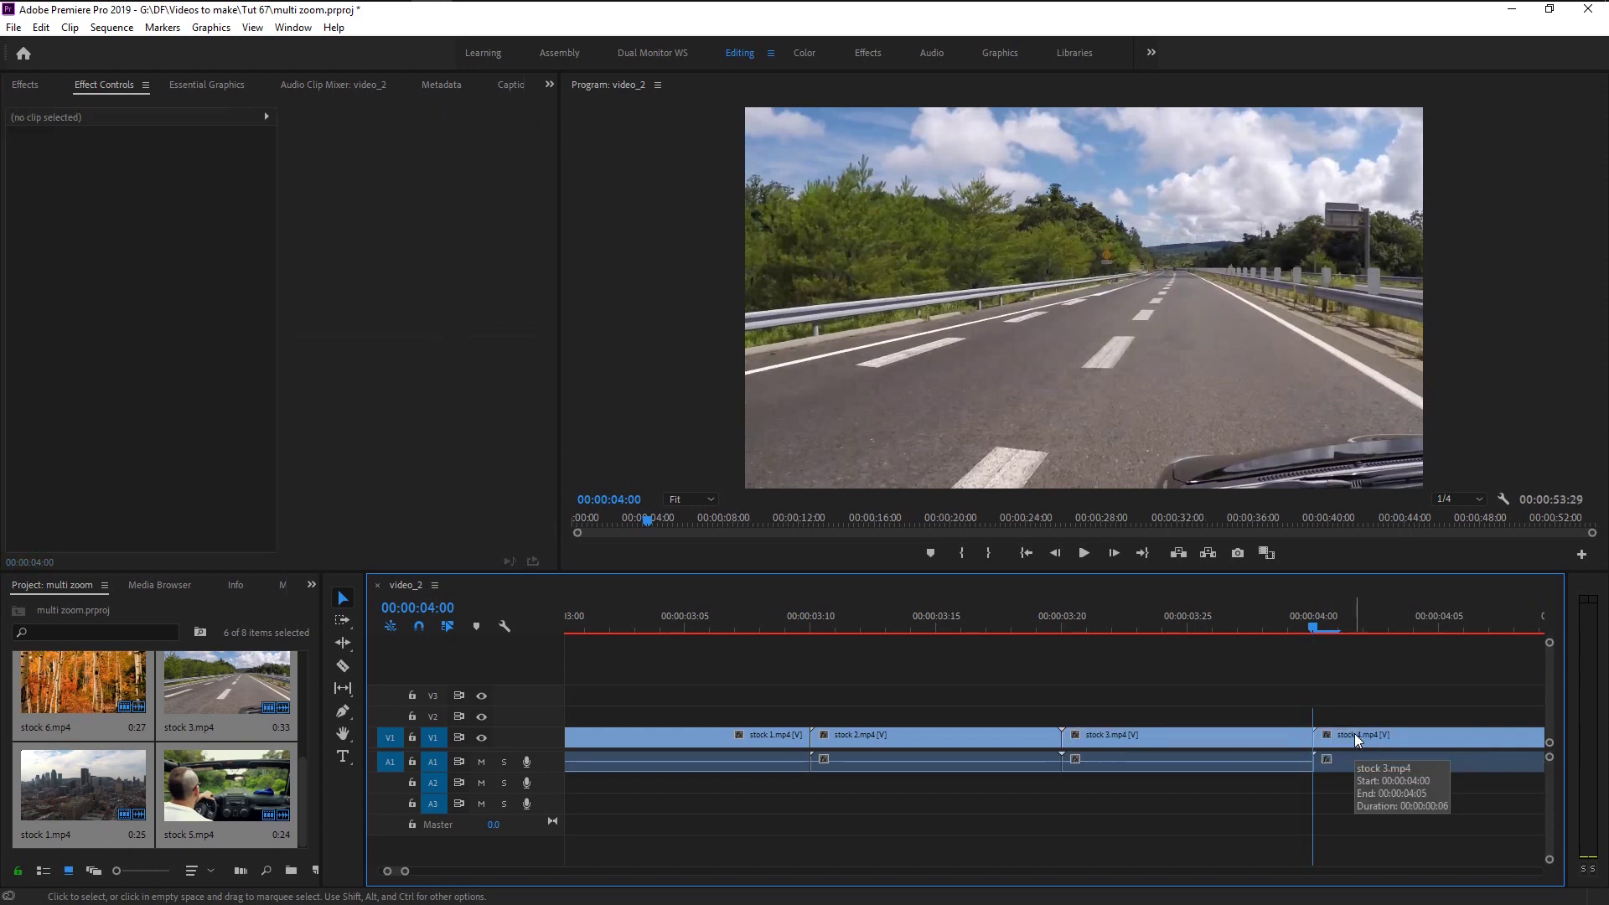
Step: Trim stock 4 to end at 04:10
key("minus")
key("minus")
key("minus")
key("minus")
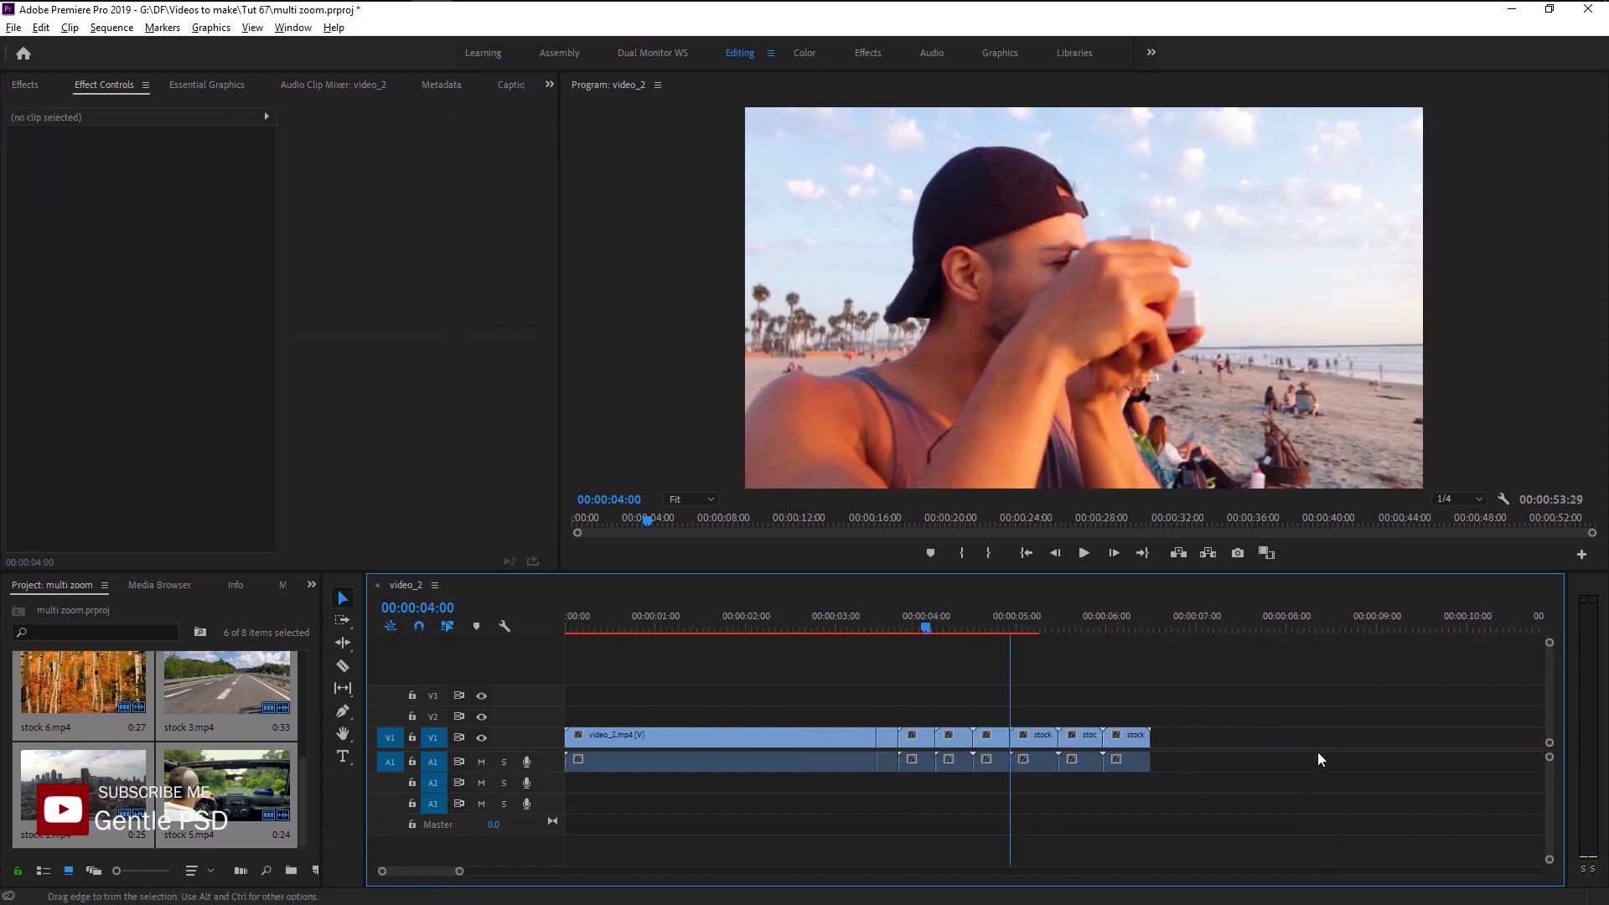
key("equal")
key("equal")
key("equal")
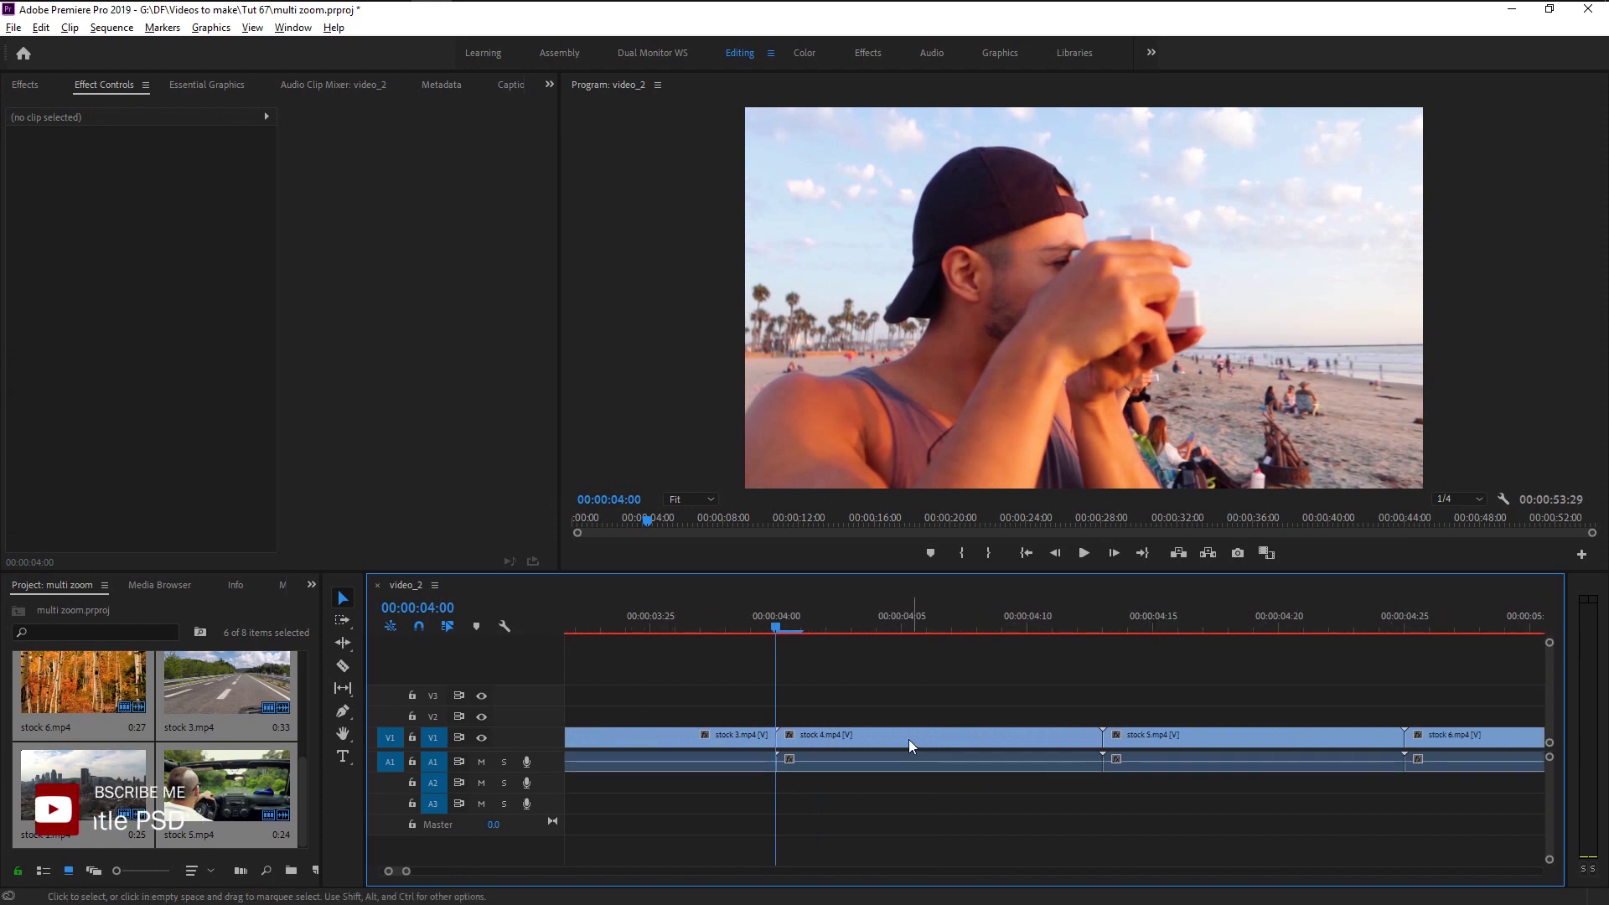
left_click(1028, 625)
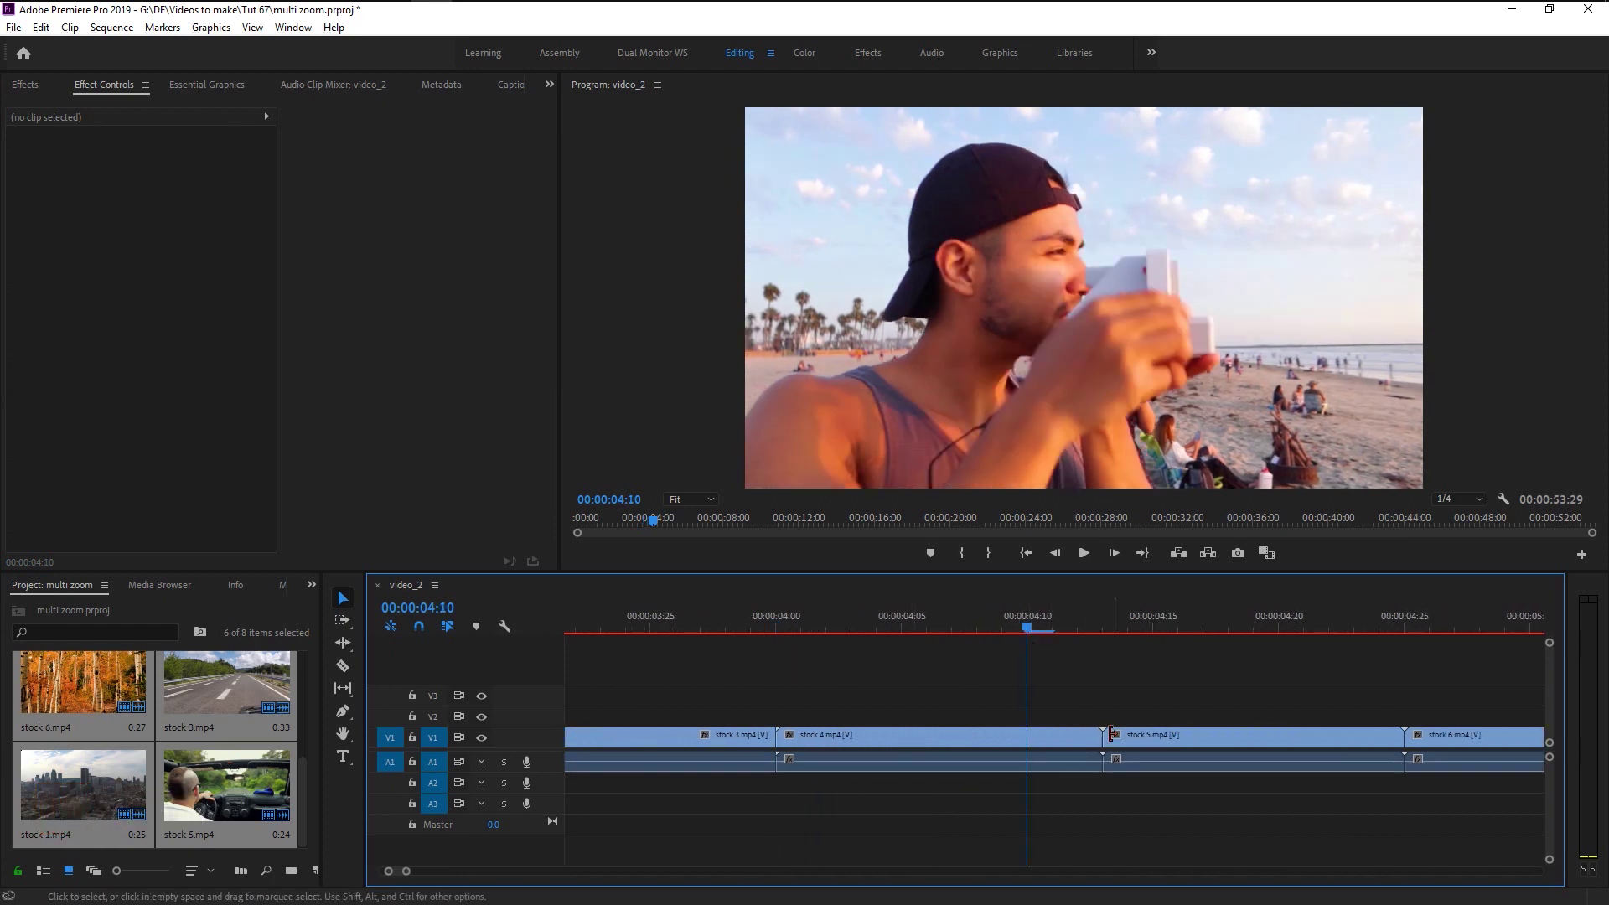
left_click_drag(1092, 738, 1019, 738)
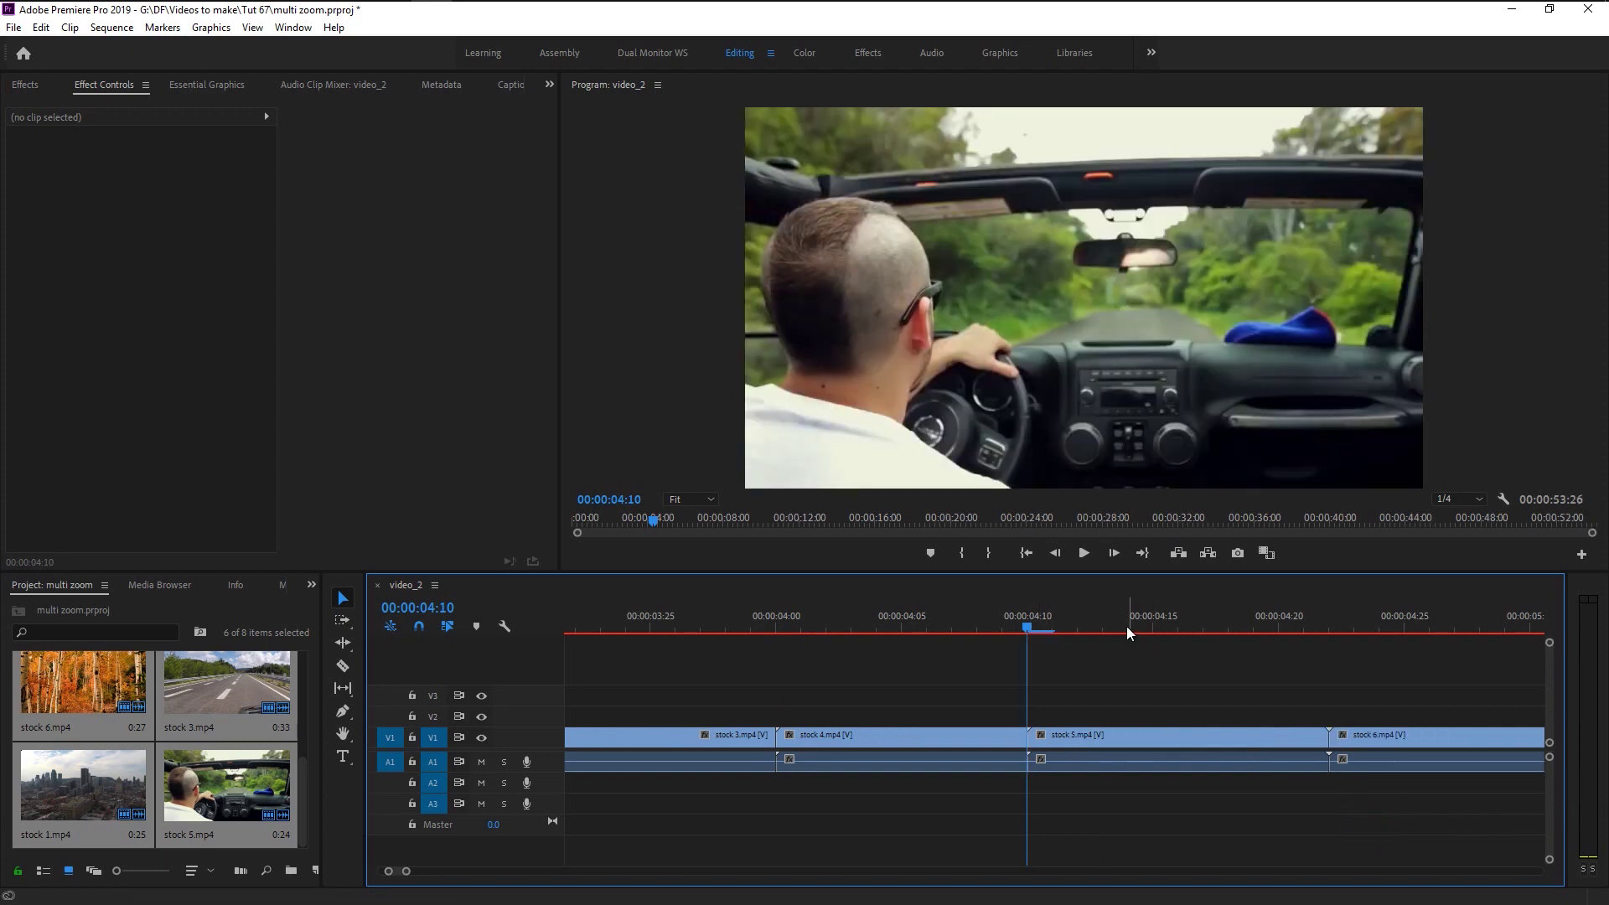
Step: Trim stock 5 to end at 04:20 and close the gap so stock 6 starts there
left_click(1278, 629)
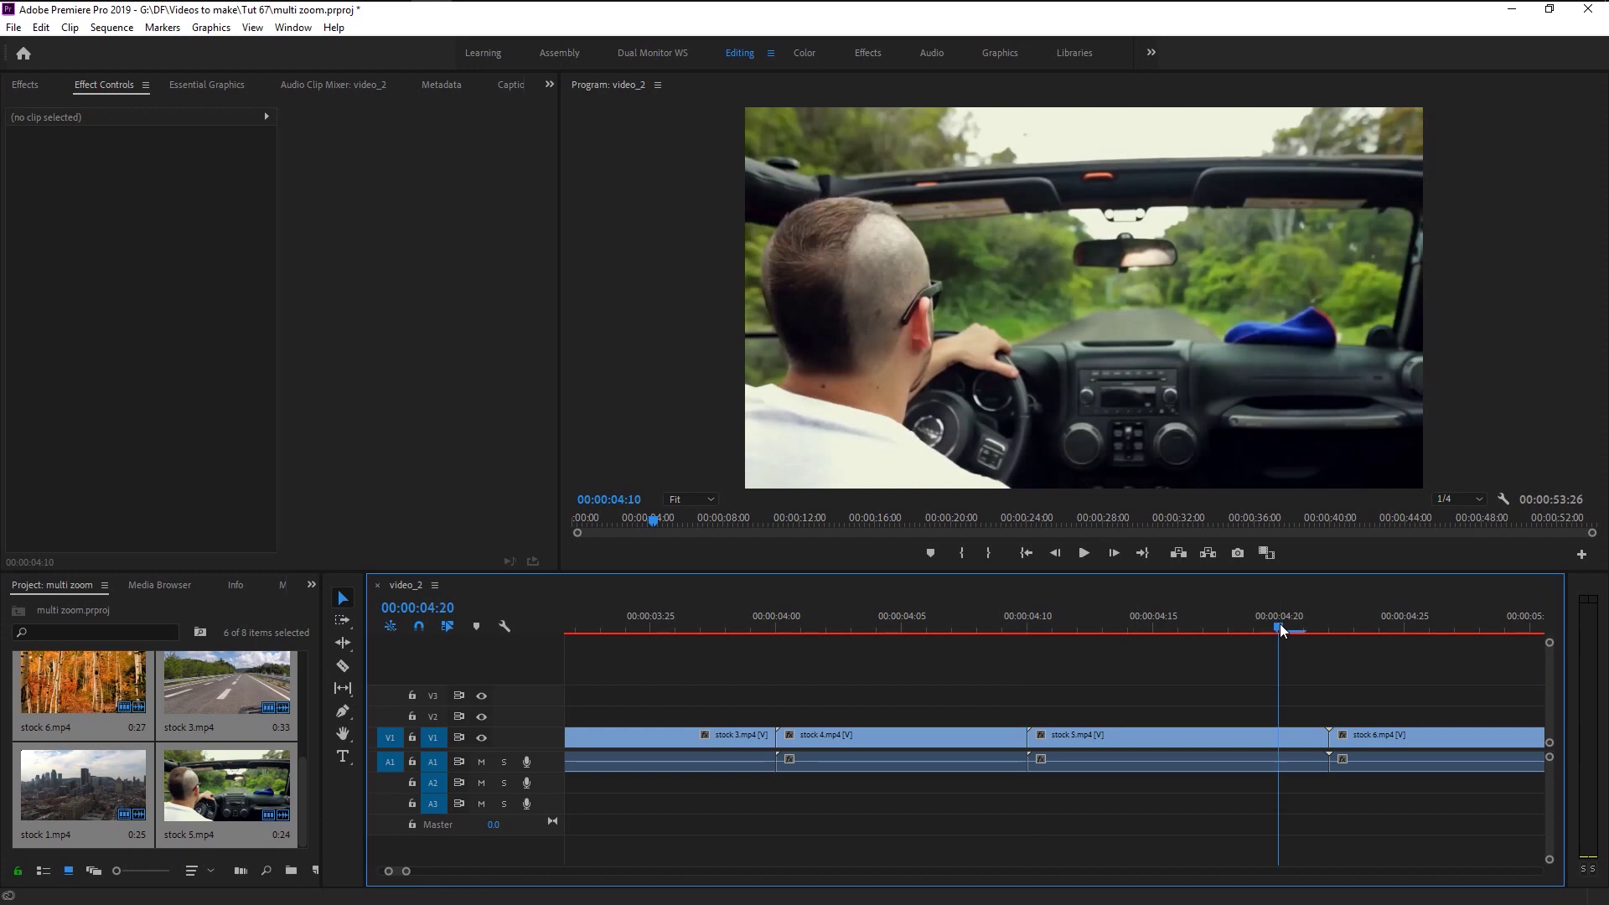
left_click(1299, 739)
left_click_drag(1327, 737, 1277, 740)
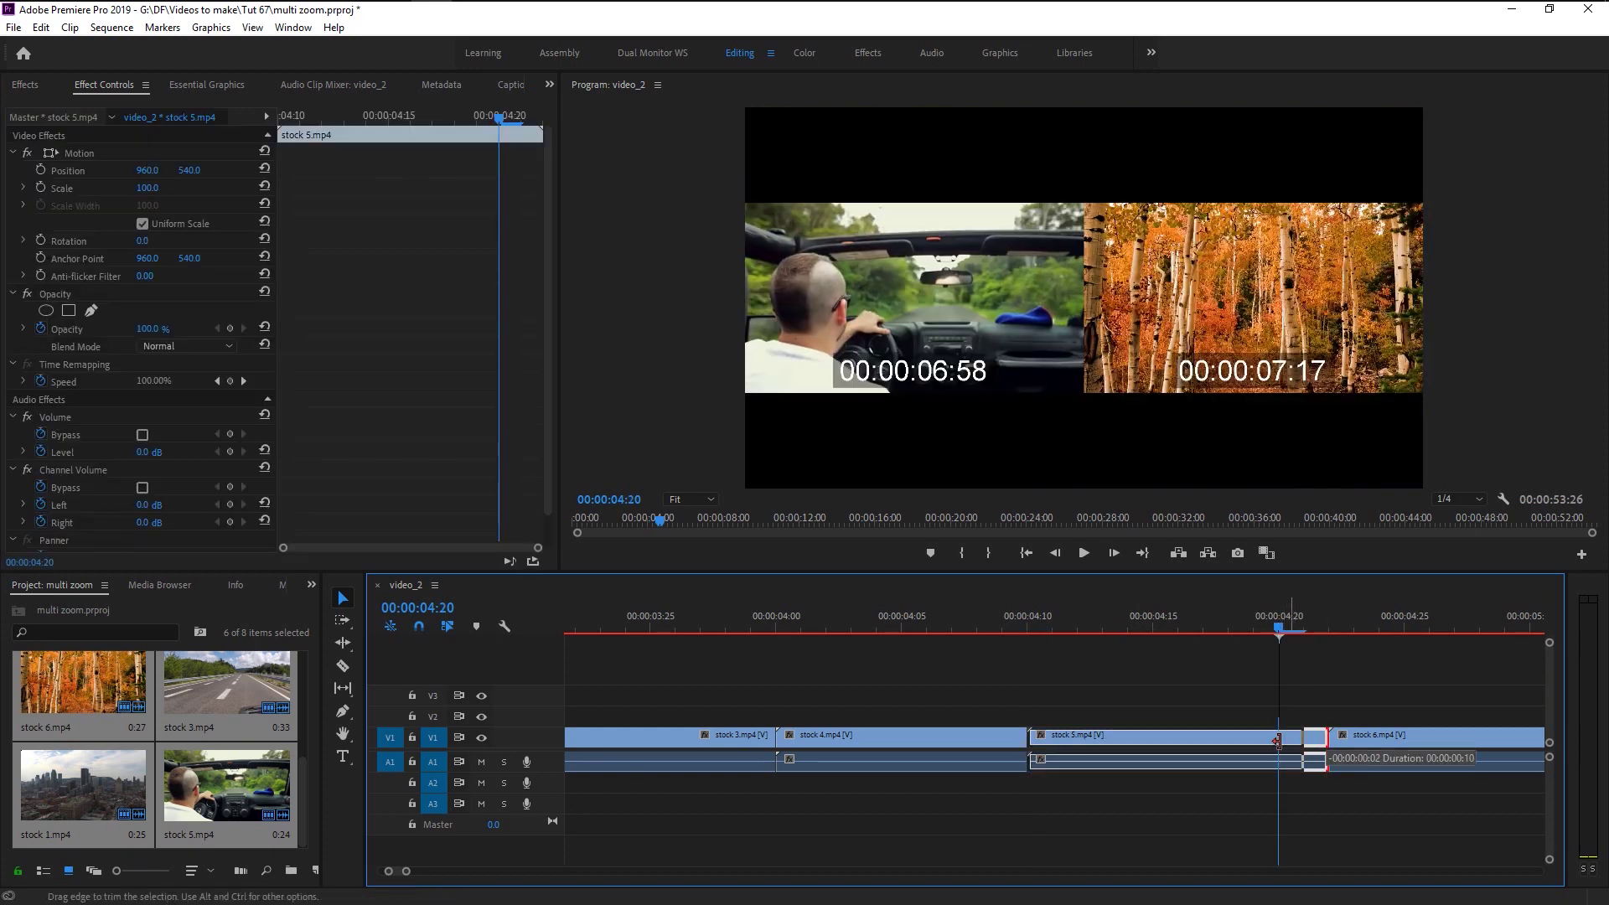
left_click(1293, 739)
key("Delete")
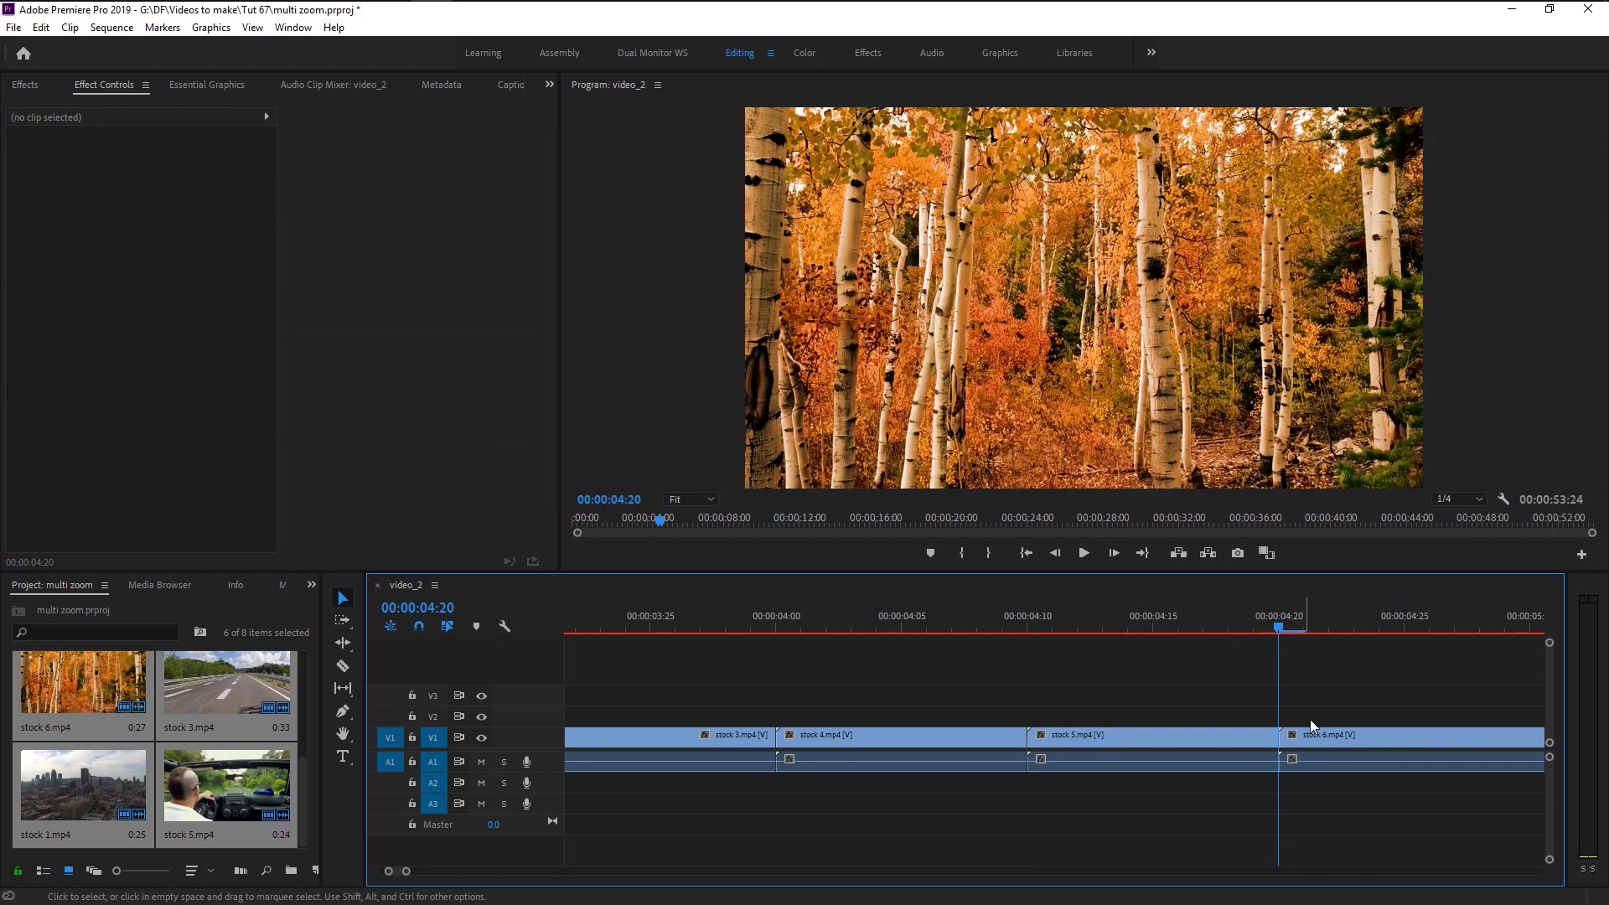
left_click(1531, 628)
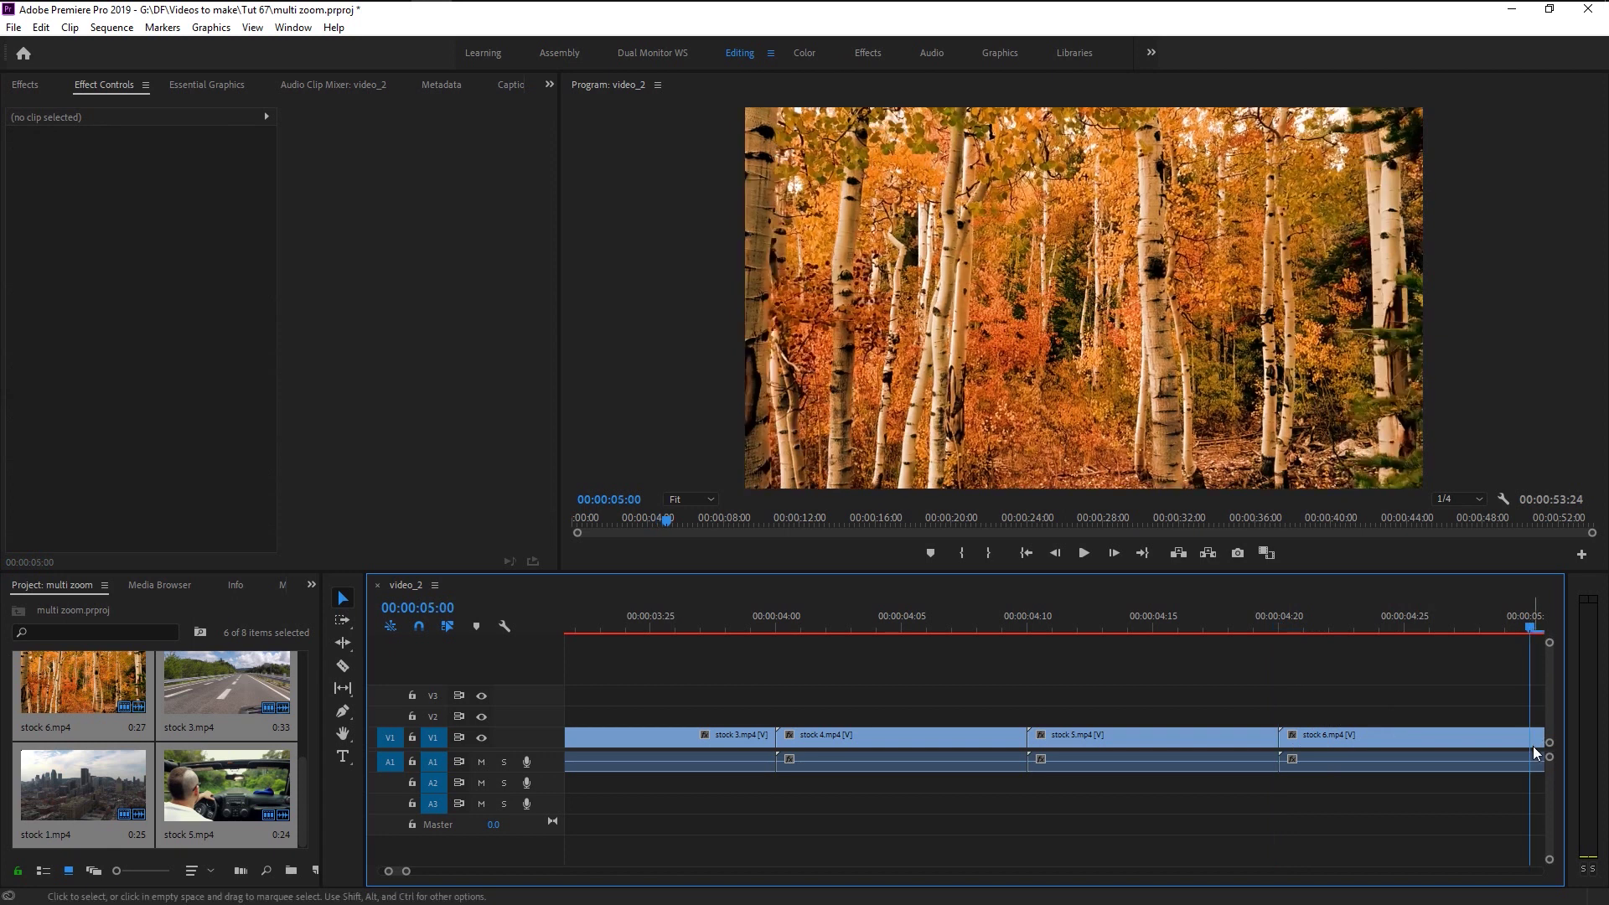
left_click(1532, 742)
Step: Trim stock 6 to end at 05:00 and delete the gap so the cat footage follows
scroll(1024, 819, "down", 2)
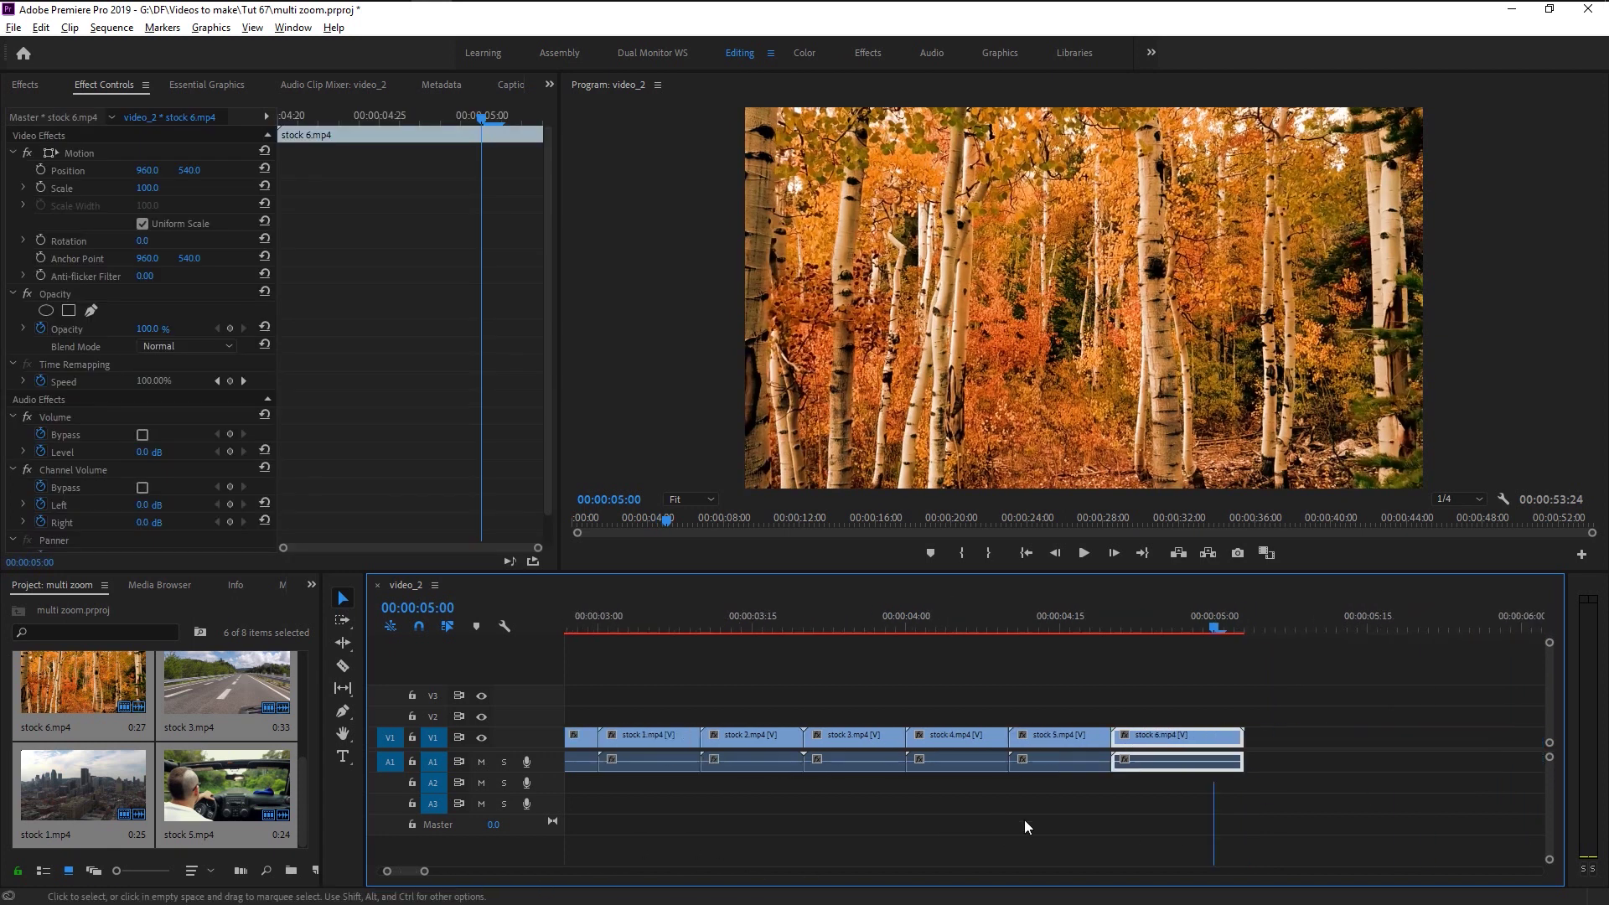
scroll(1234, 807, "up", 1)
left_click_drag(1184, 733, 1123, 734)
left_click(958, 801)
scroll(959, 799, "down", 2)
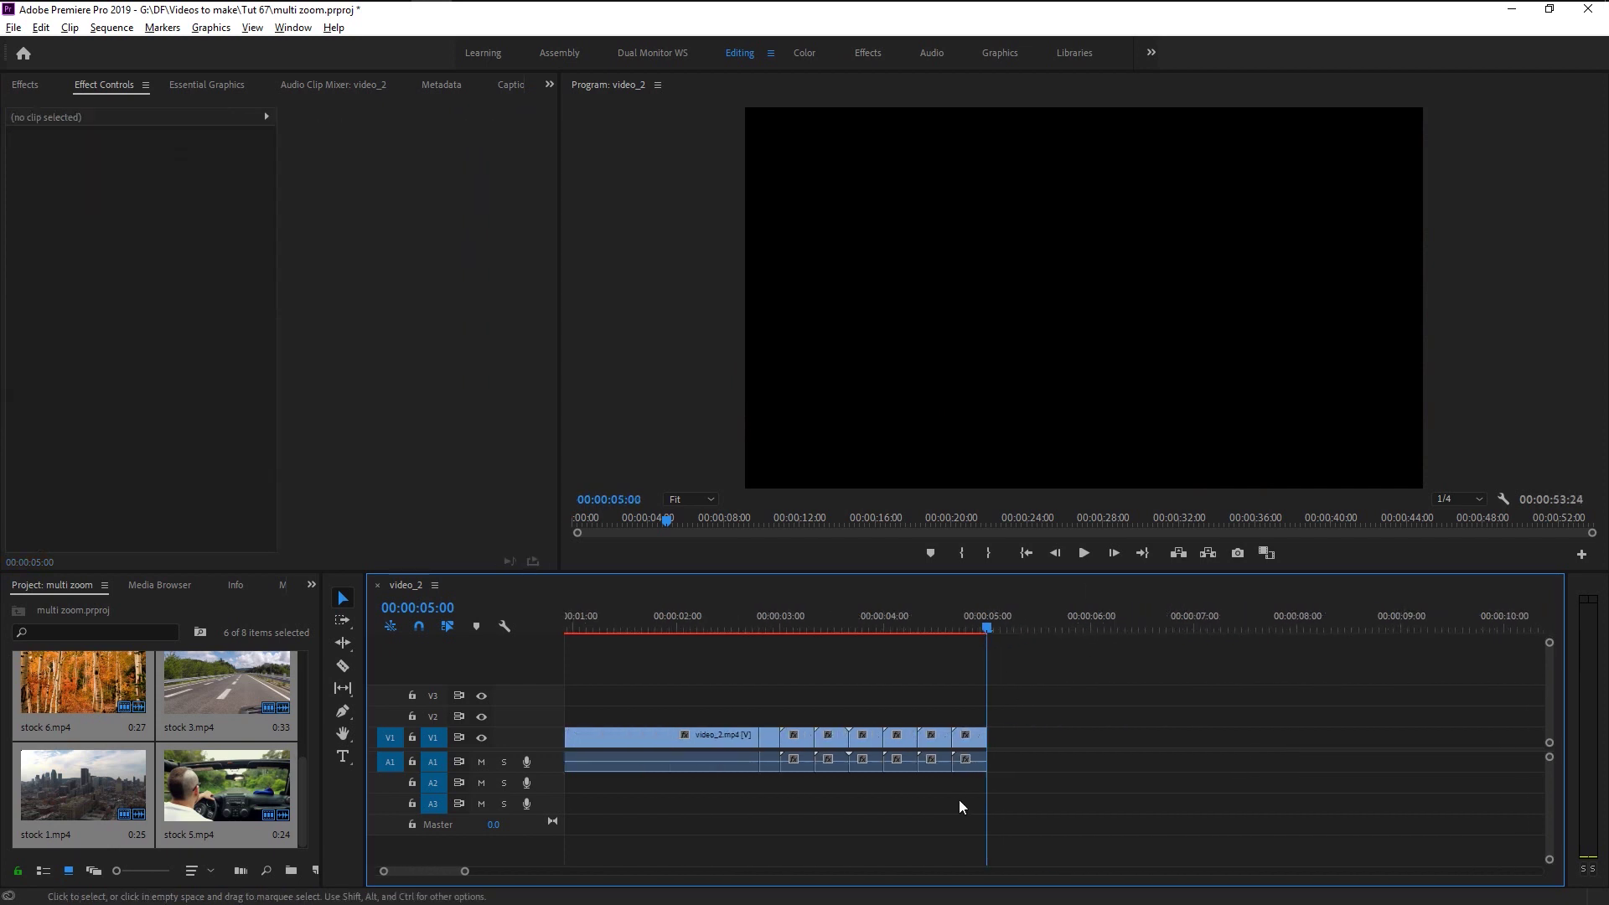
left_click(1036, 742)
key("Delete")
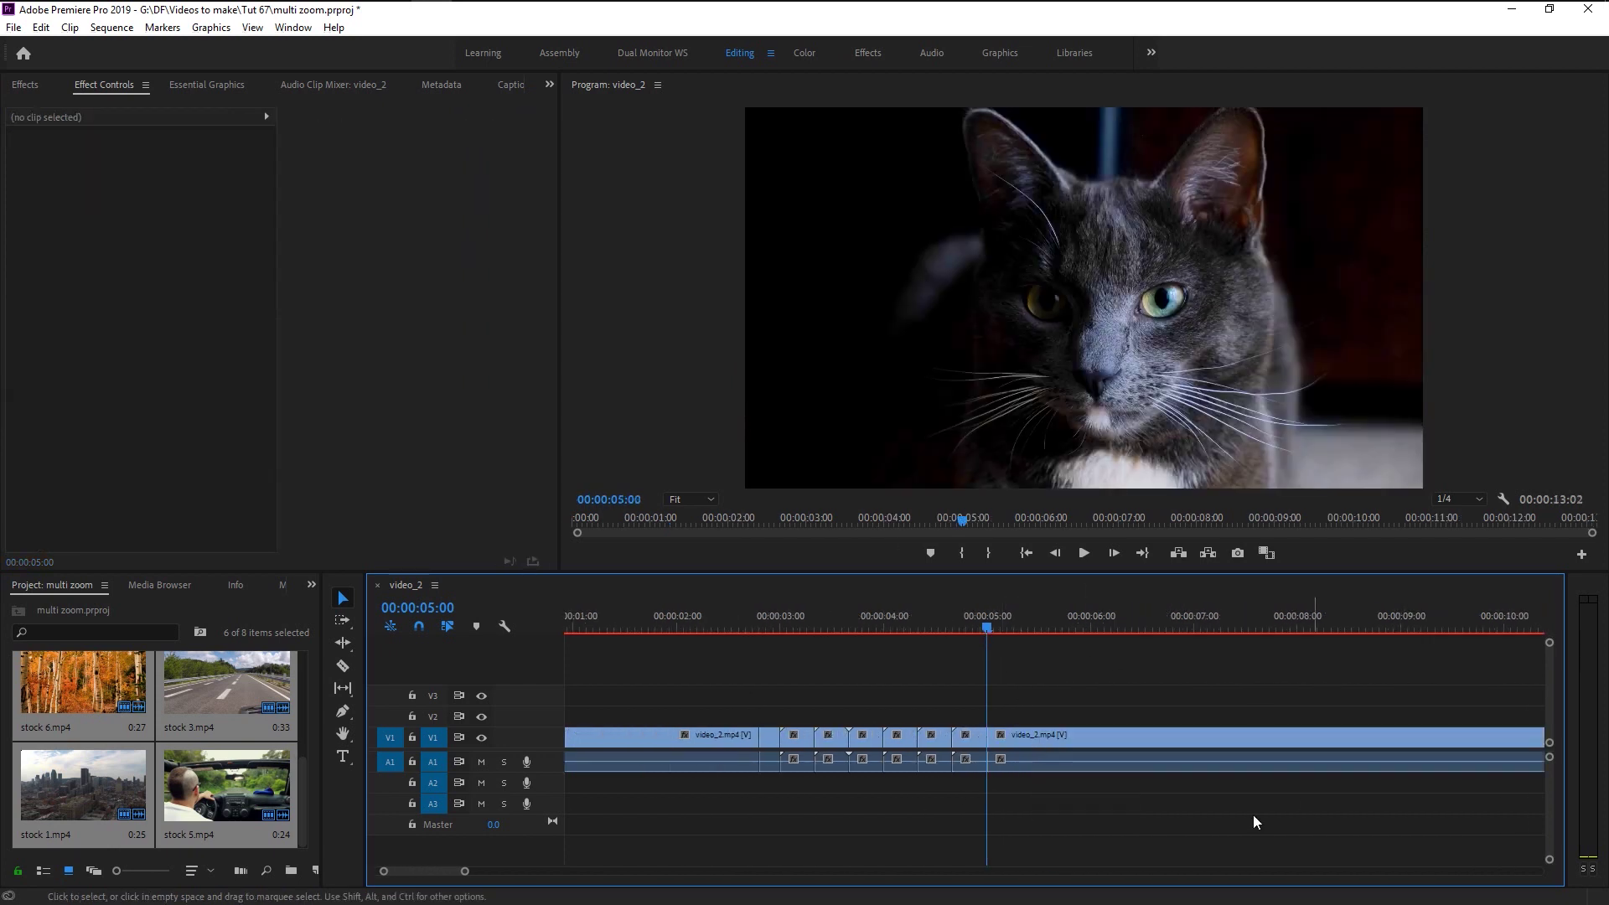
scroll(1018, 766, "up", 5)
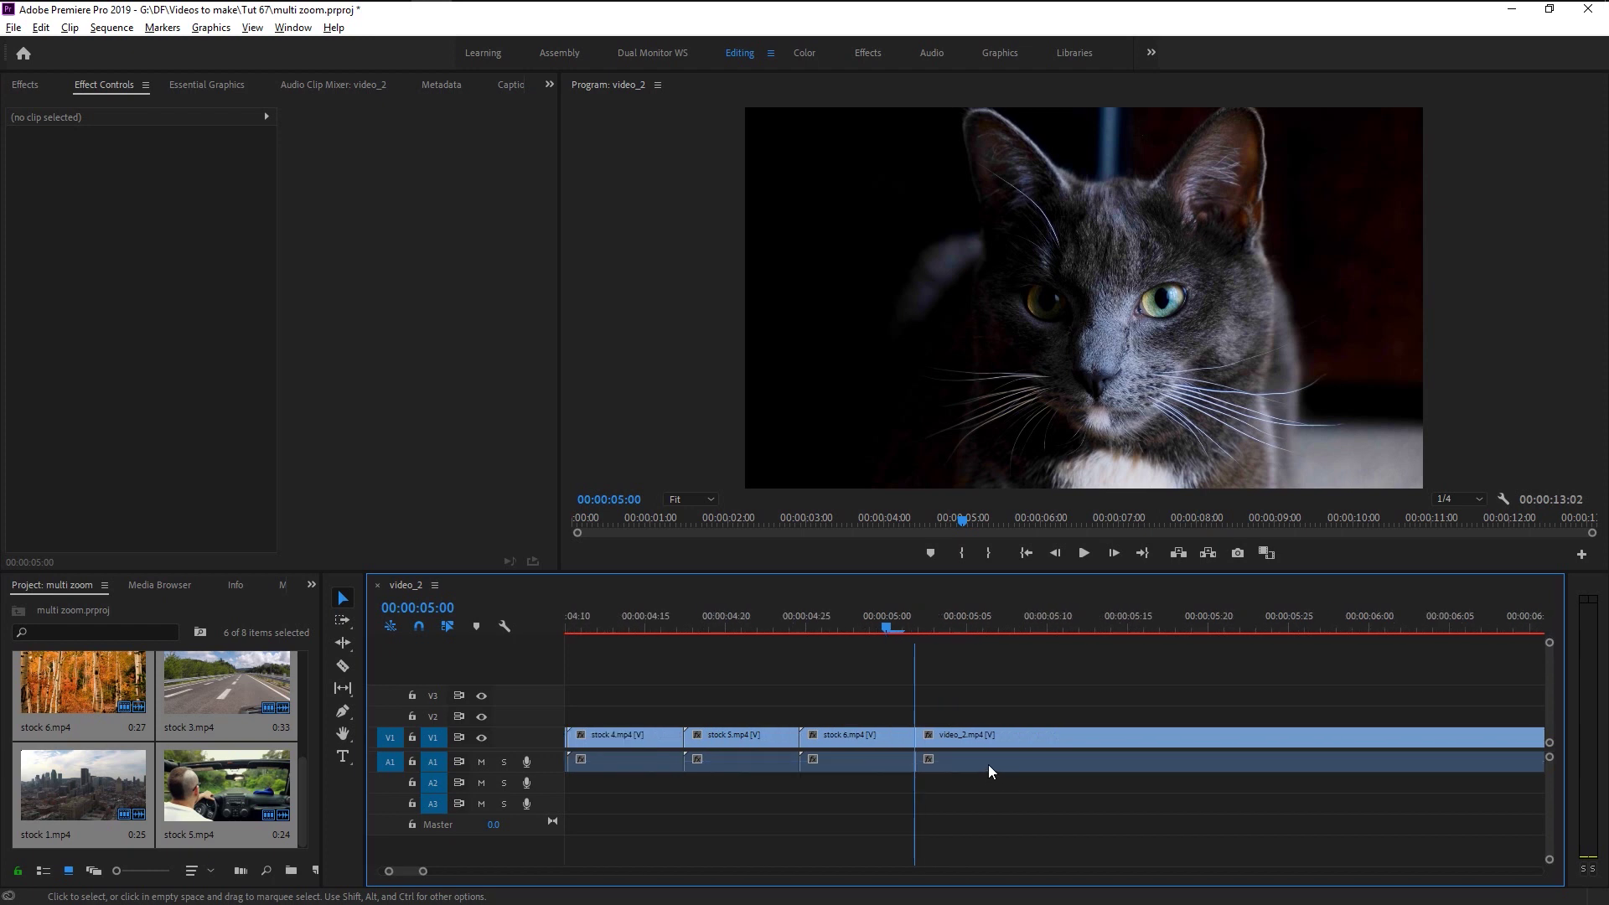
Step: Split the cat video_2 clip at 05:05
left_click(958, 630)
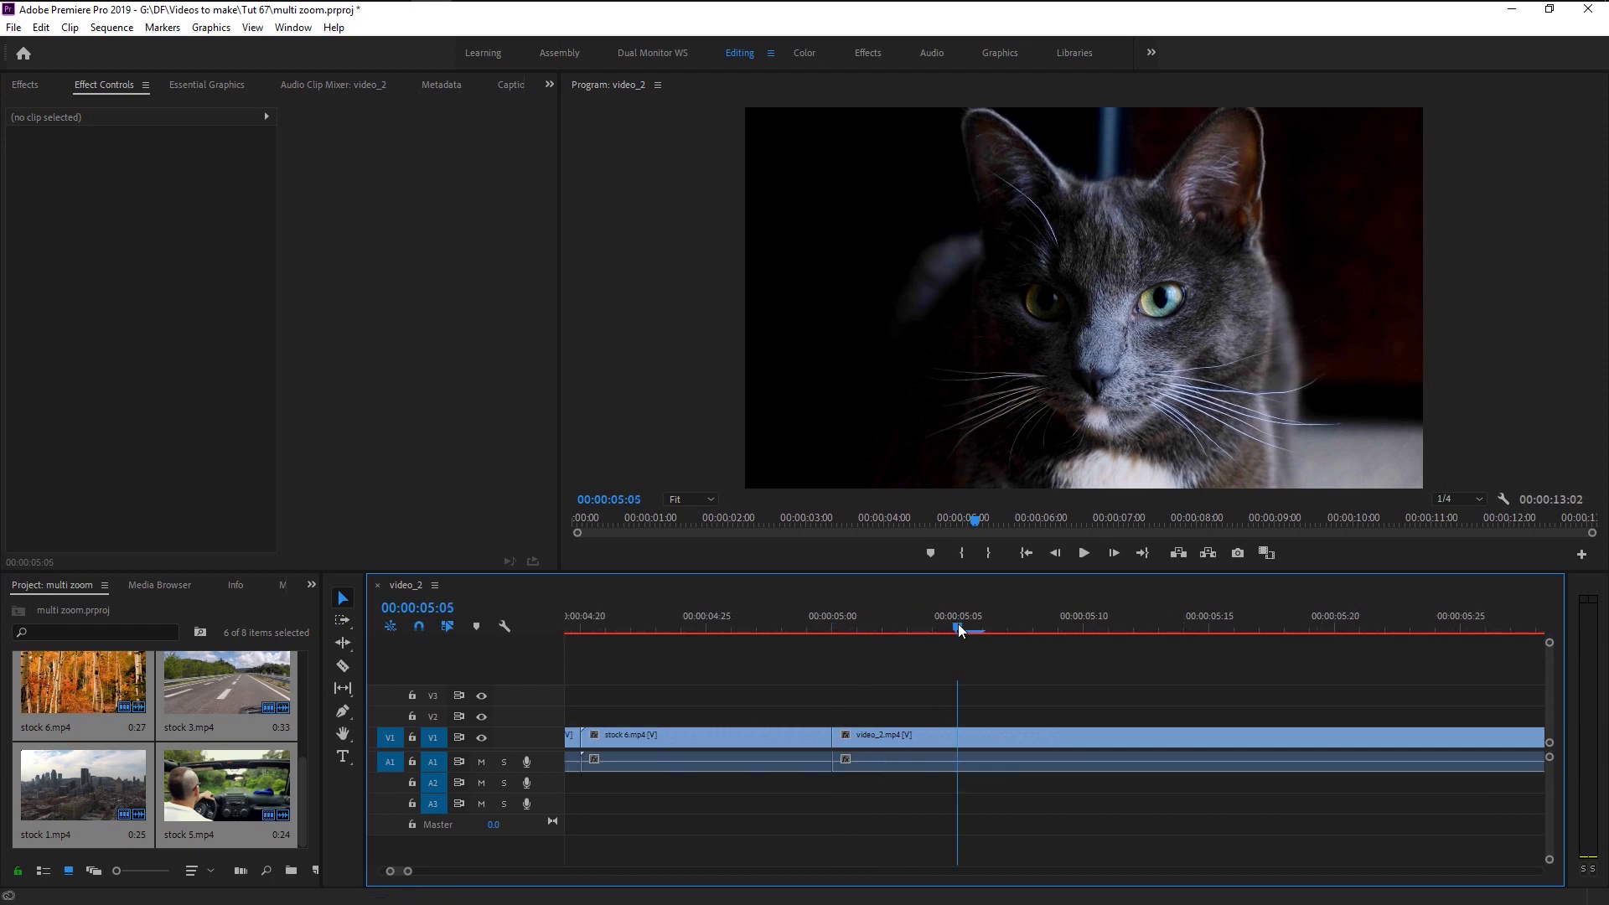
left_click(958, 735)
key("ctrl+k")
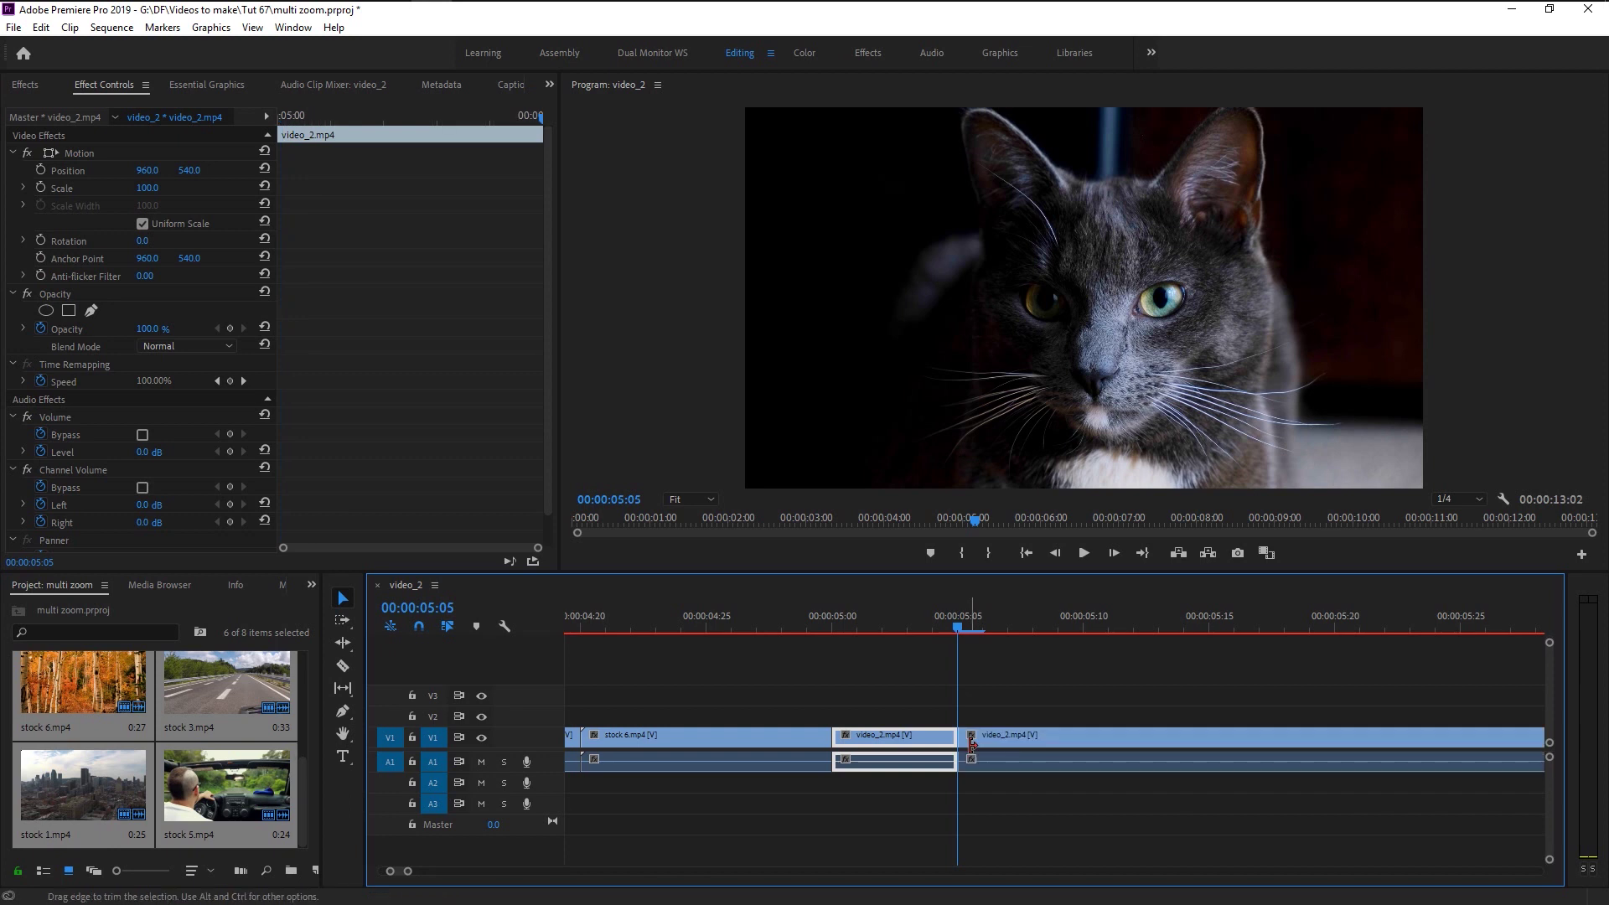
left_click(981, 801)
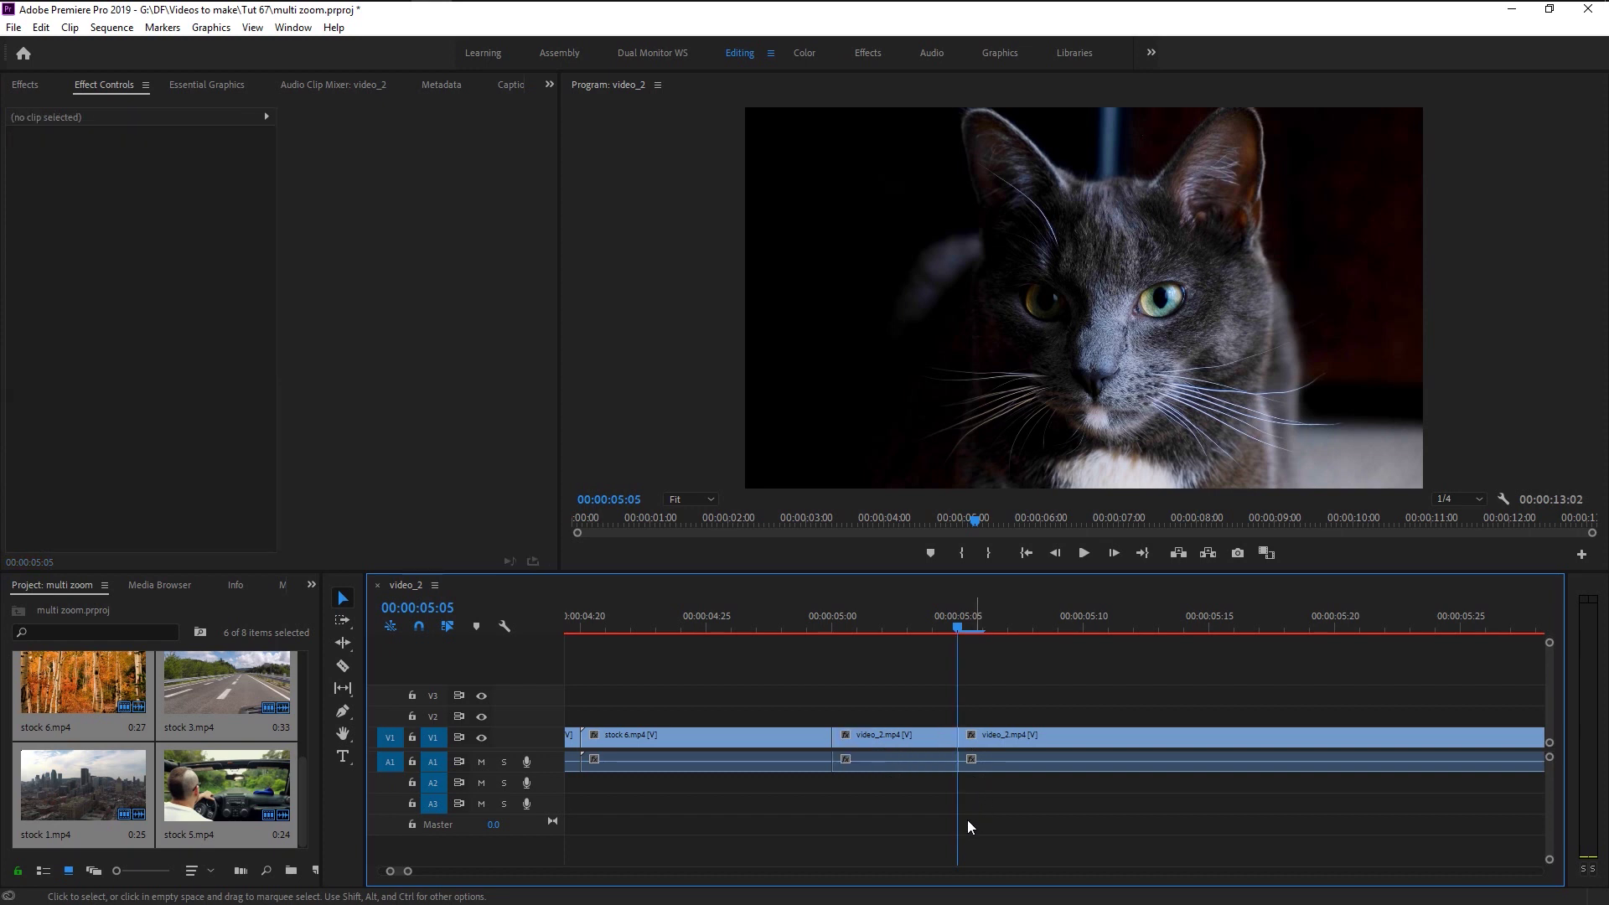
scroll(922, 817, "down", 6, "alt")
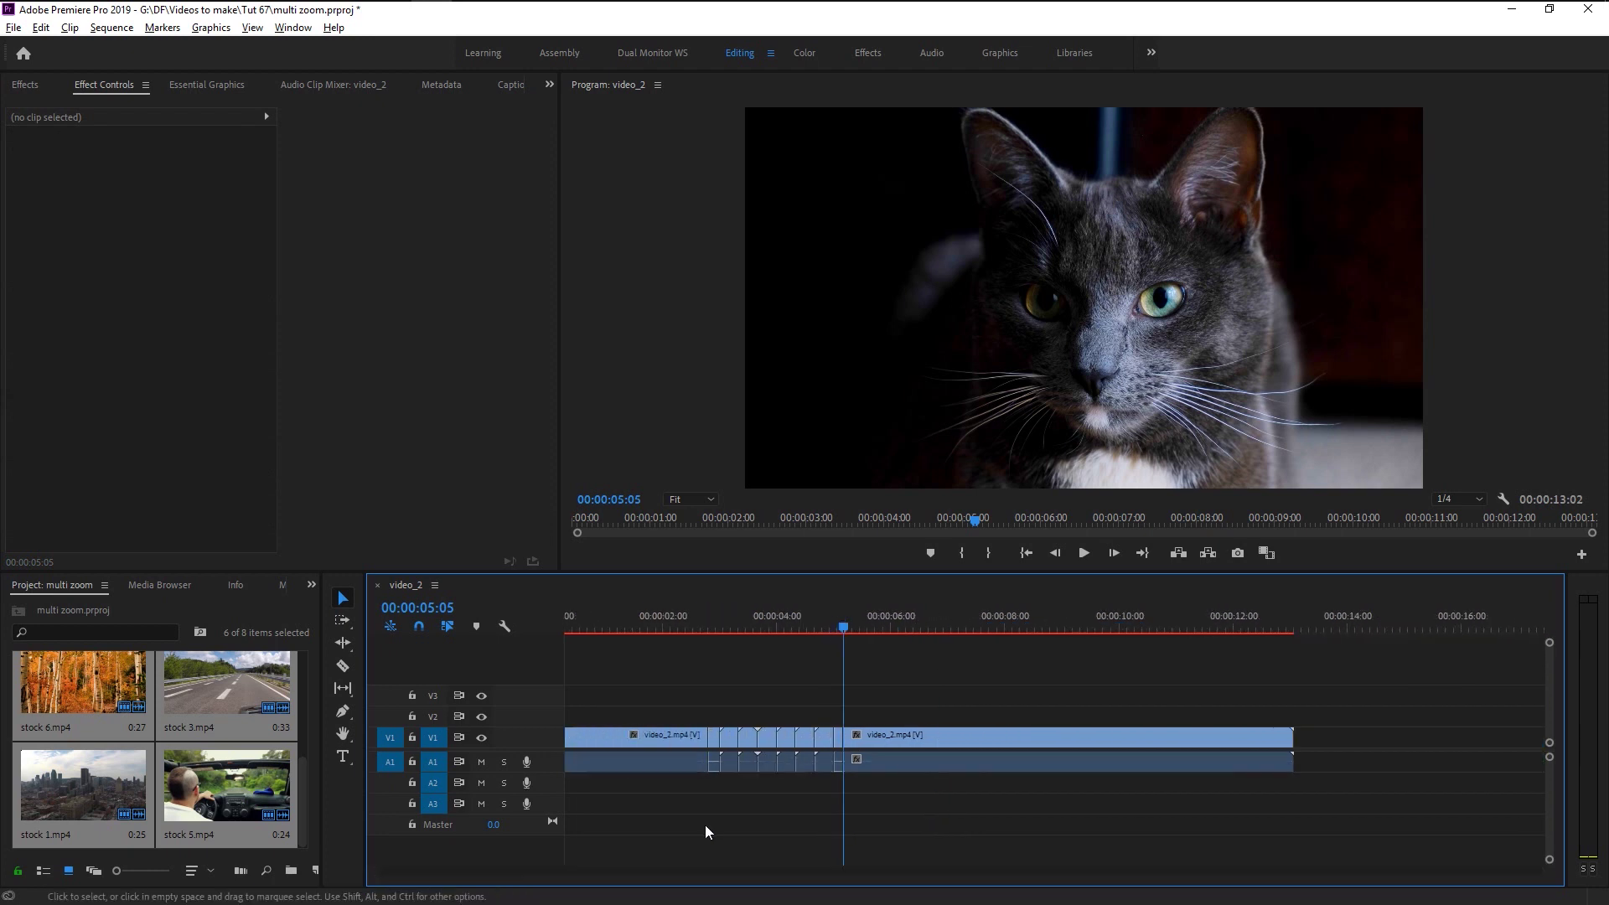
scroll(705, 825, "up", 3, "alt")
Step: Keyframe the second video_2 clip's Scale from 100 at 02:25 to 250 at 03:00
left_click(709, 624)
scroll(705, 697, "up", 4, "alt")
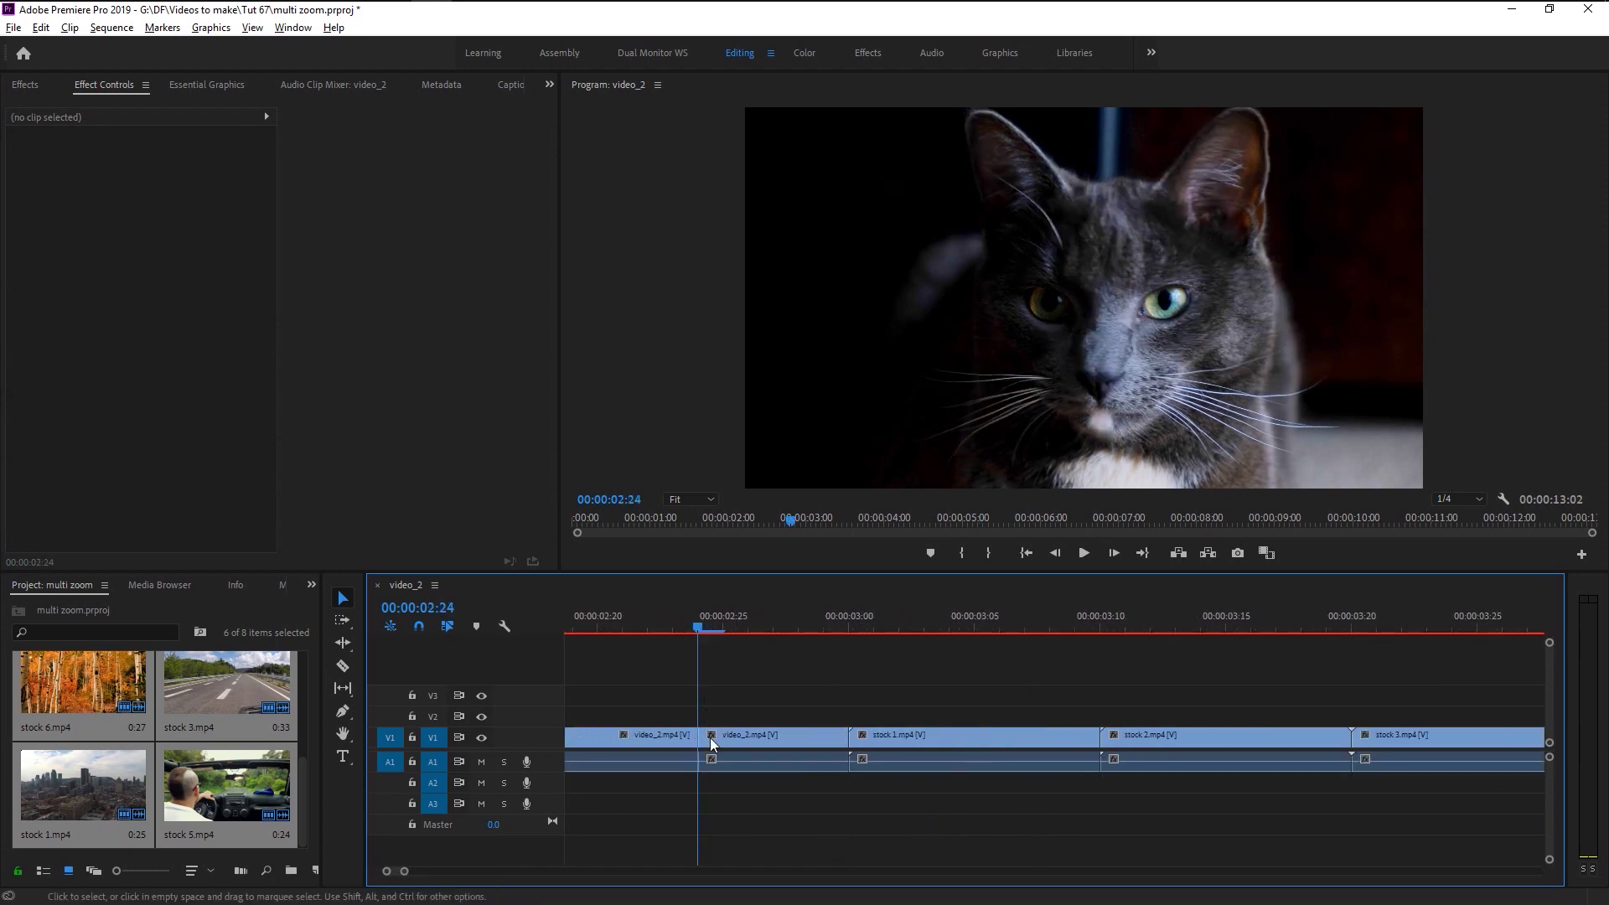
left_click(714, 734)
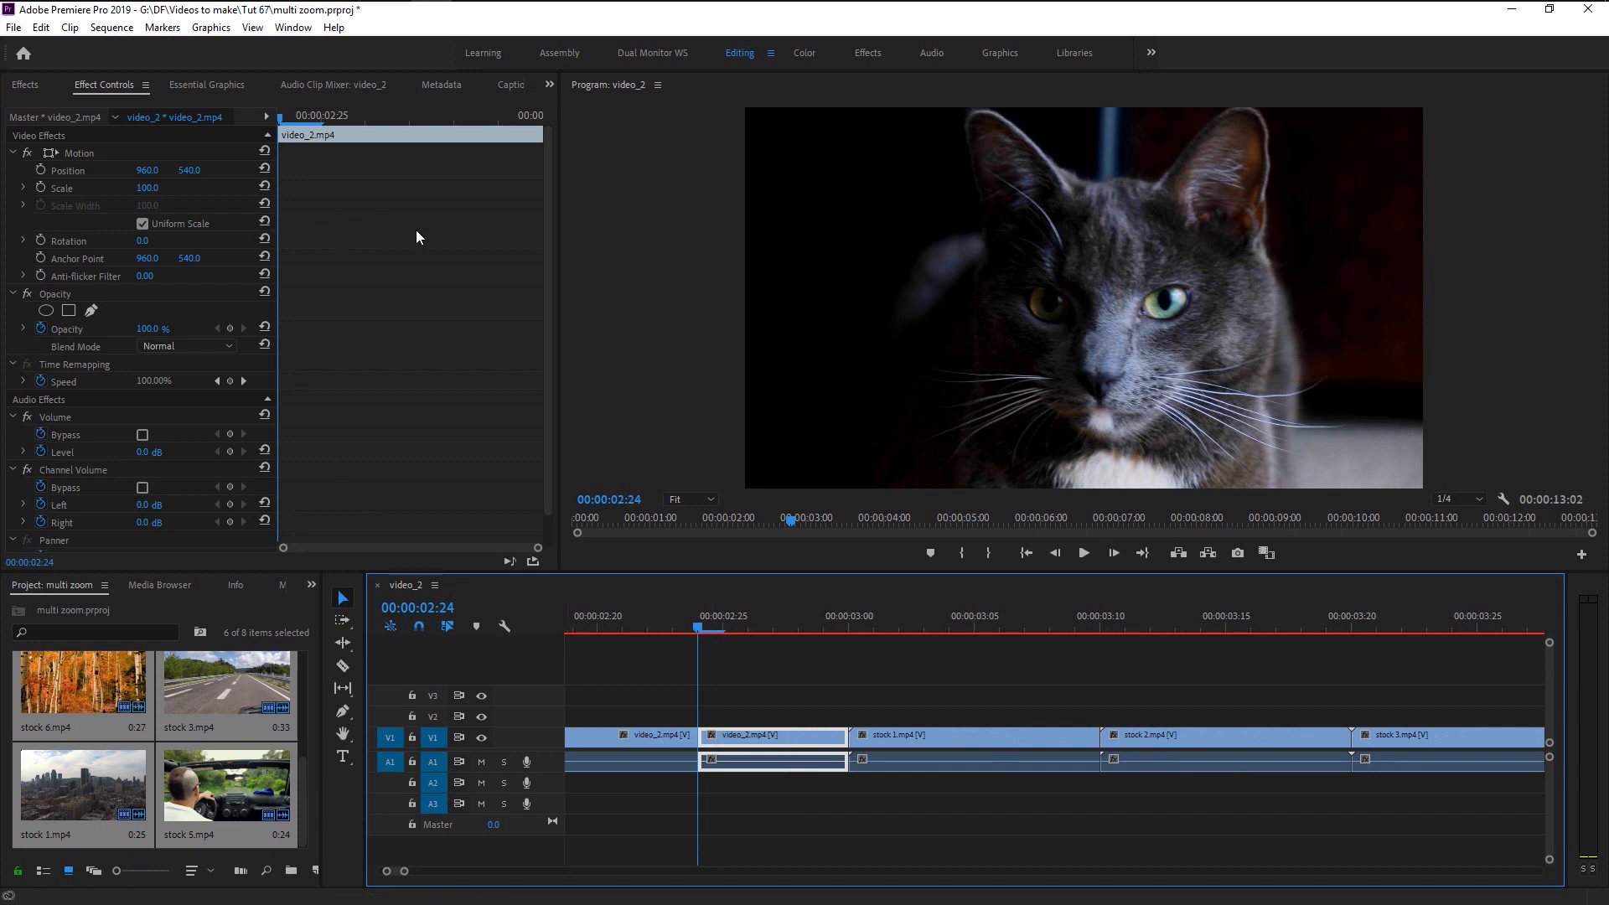
left_click_drag(559, 257, 627, 256)
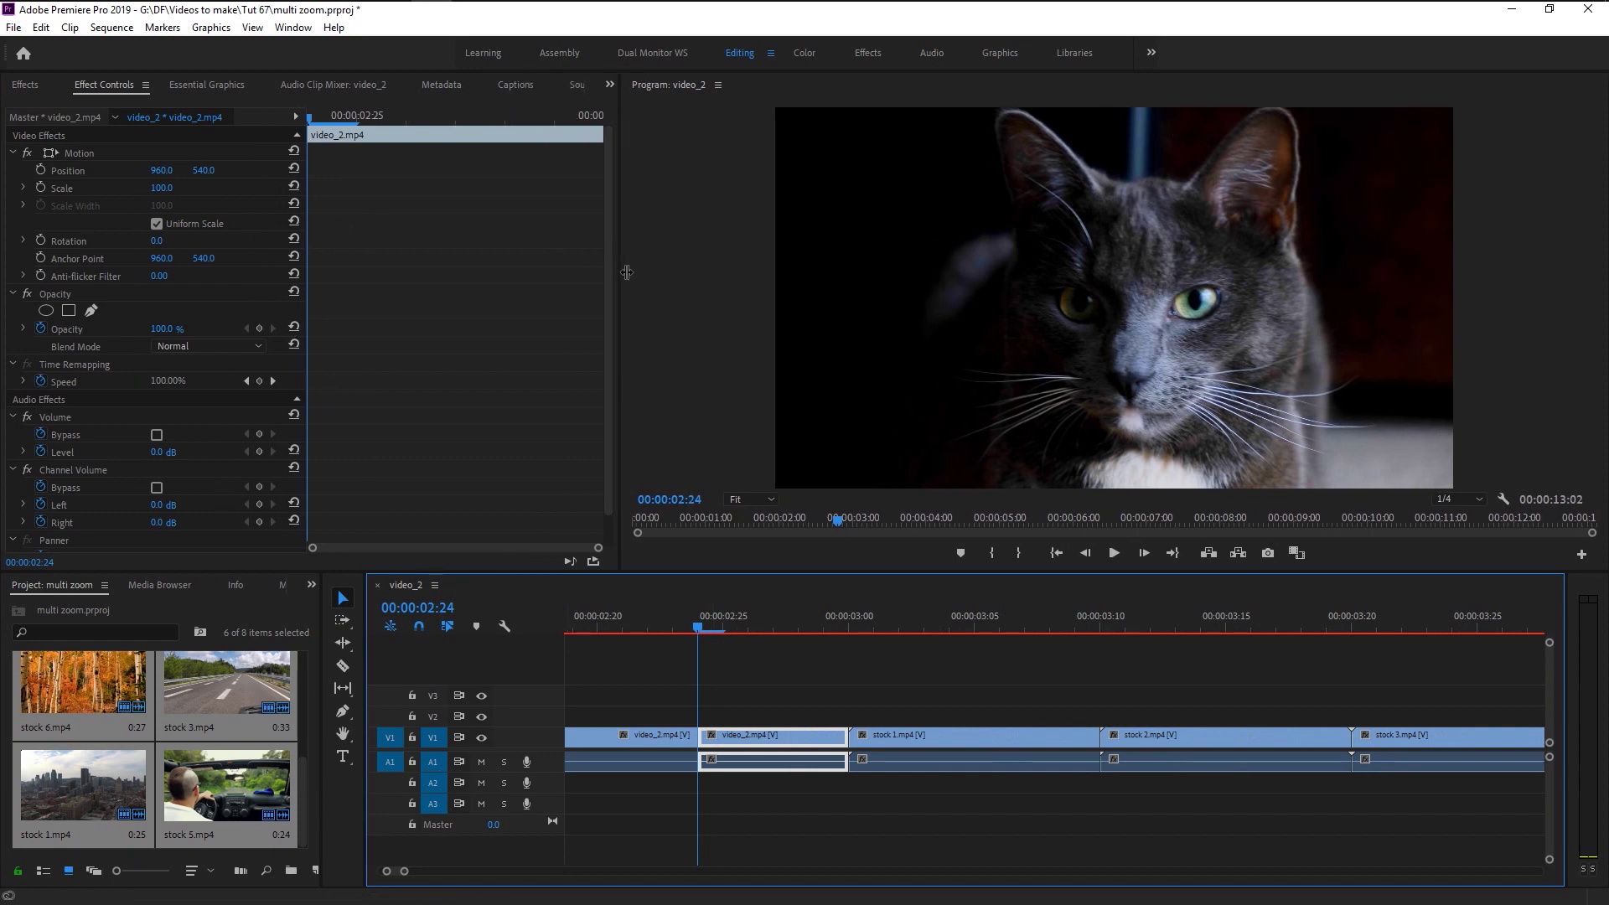
left_click(363, 123)
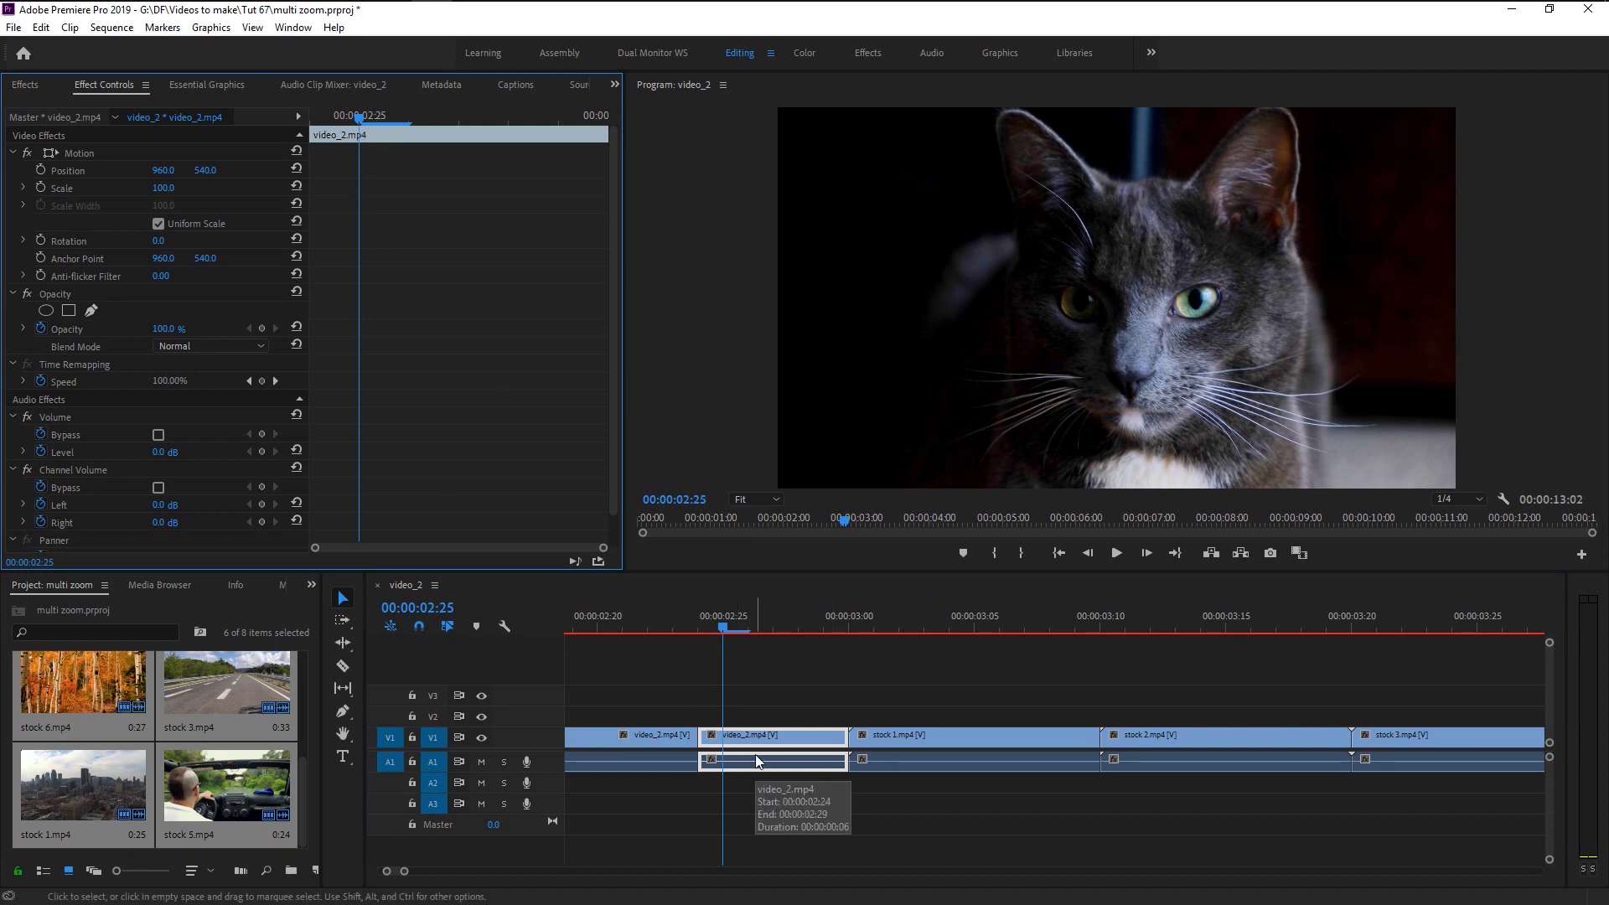
left_click(40, 187)
key("Down")
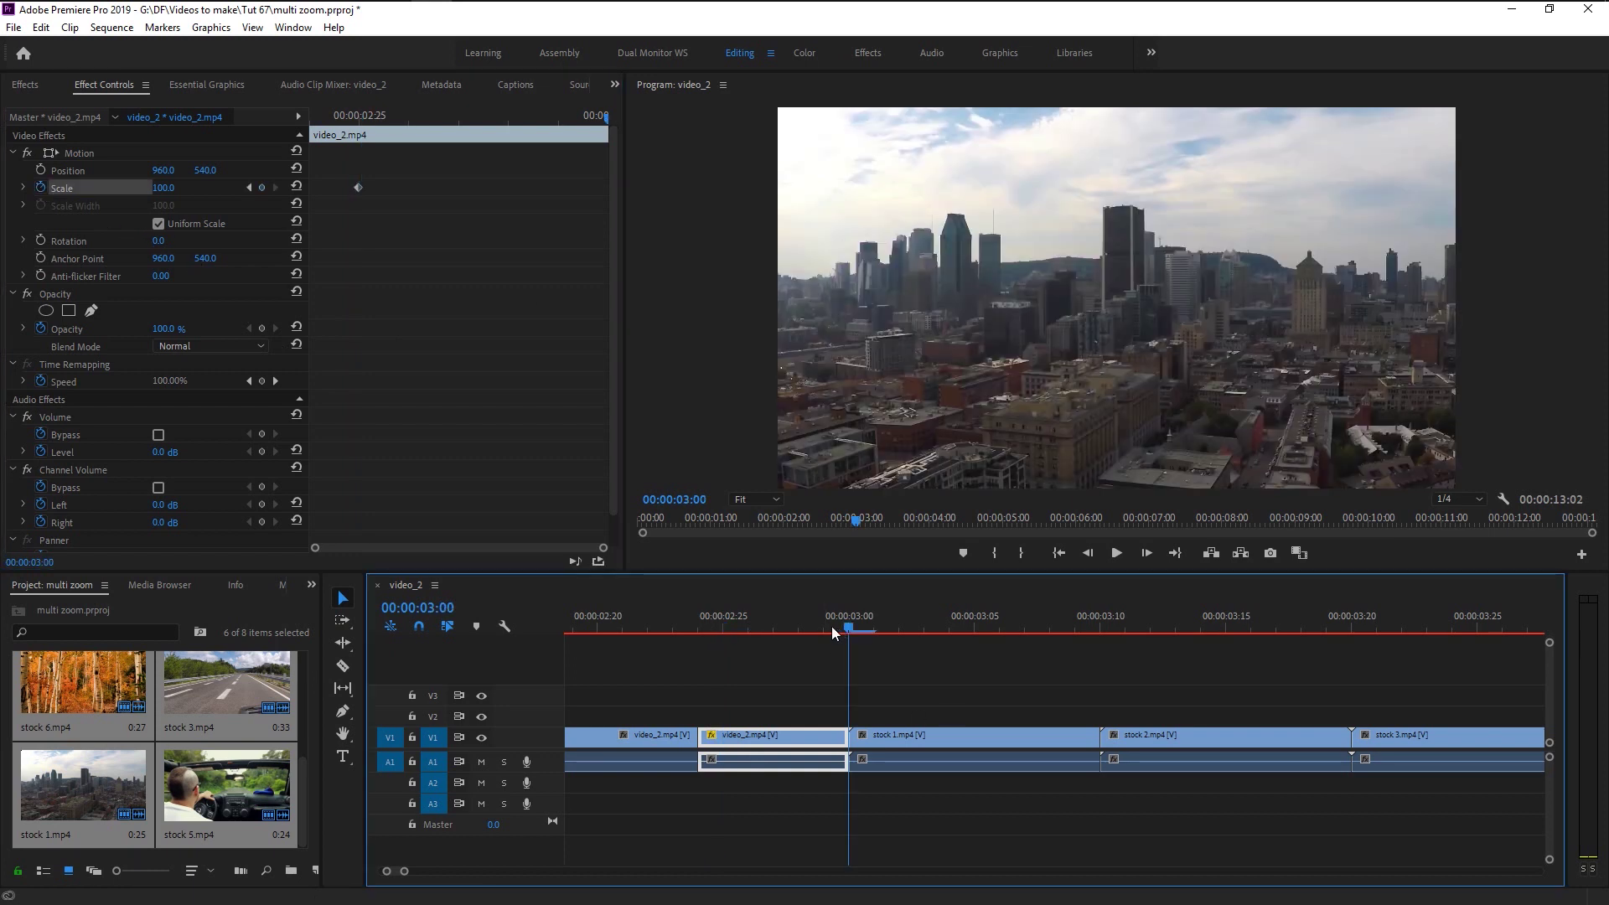
left_click(175, 187)
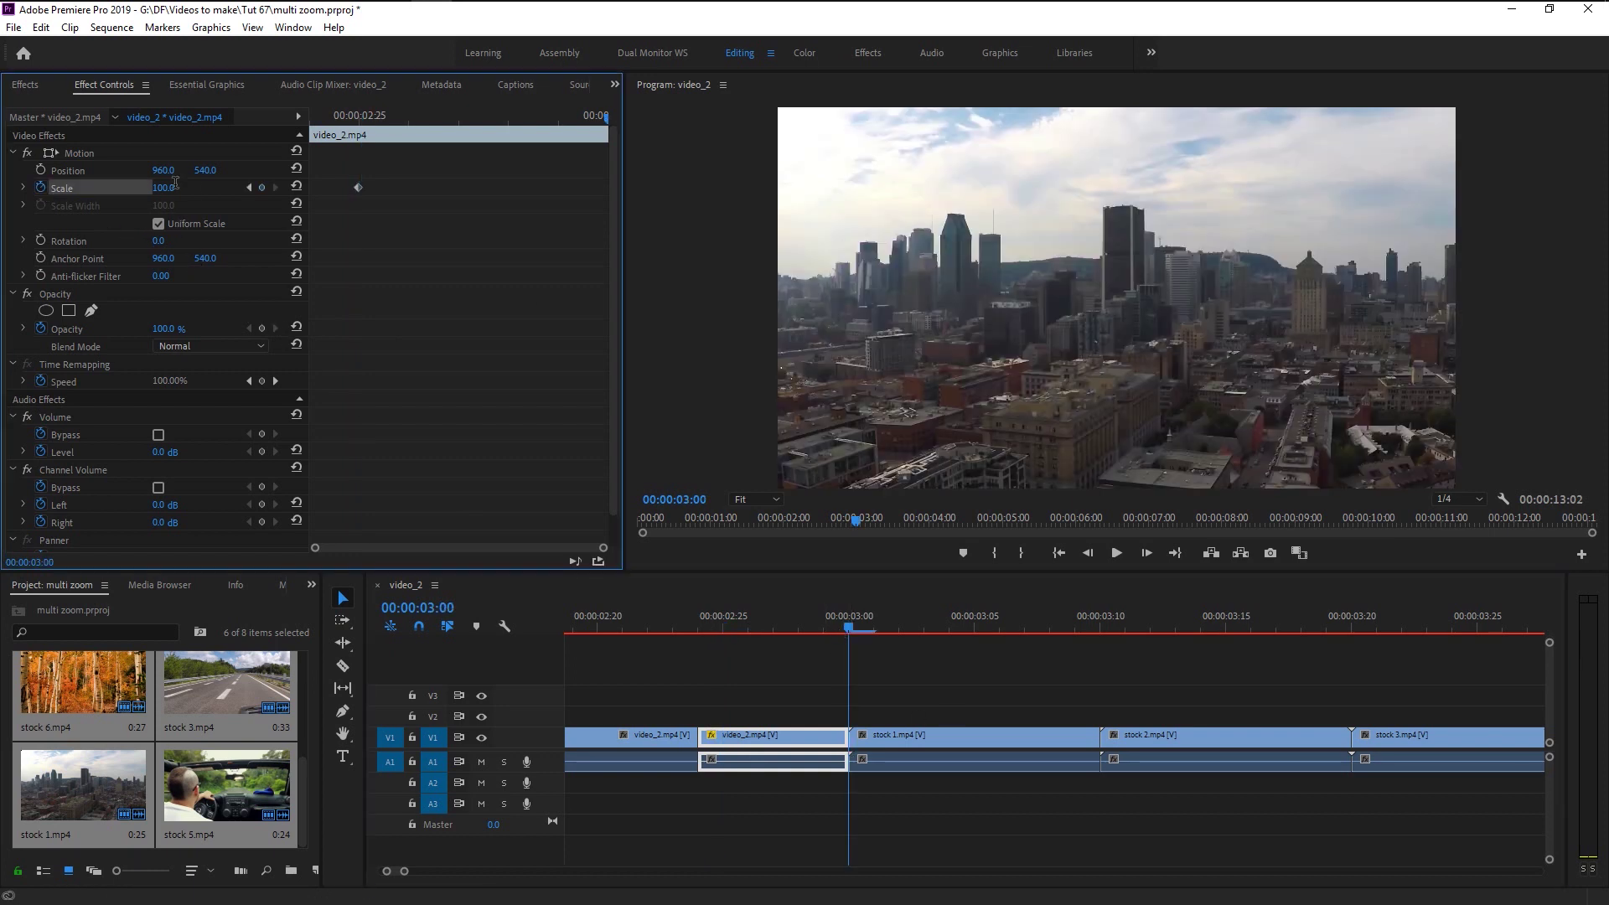
type("250")
key("Return")
Step: Keyframe stock 1's Scale from 100 at 03:02 to 250 at 03:09
left_click(880, 738)
left_click(897, 625)
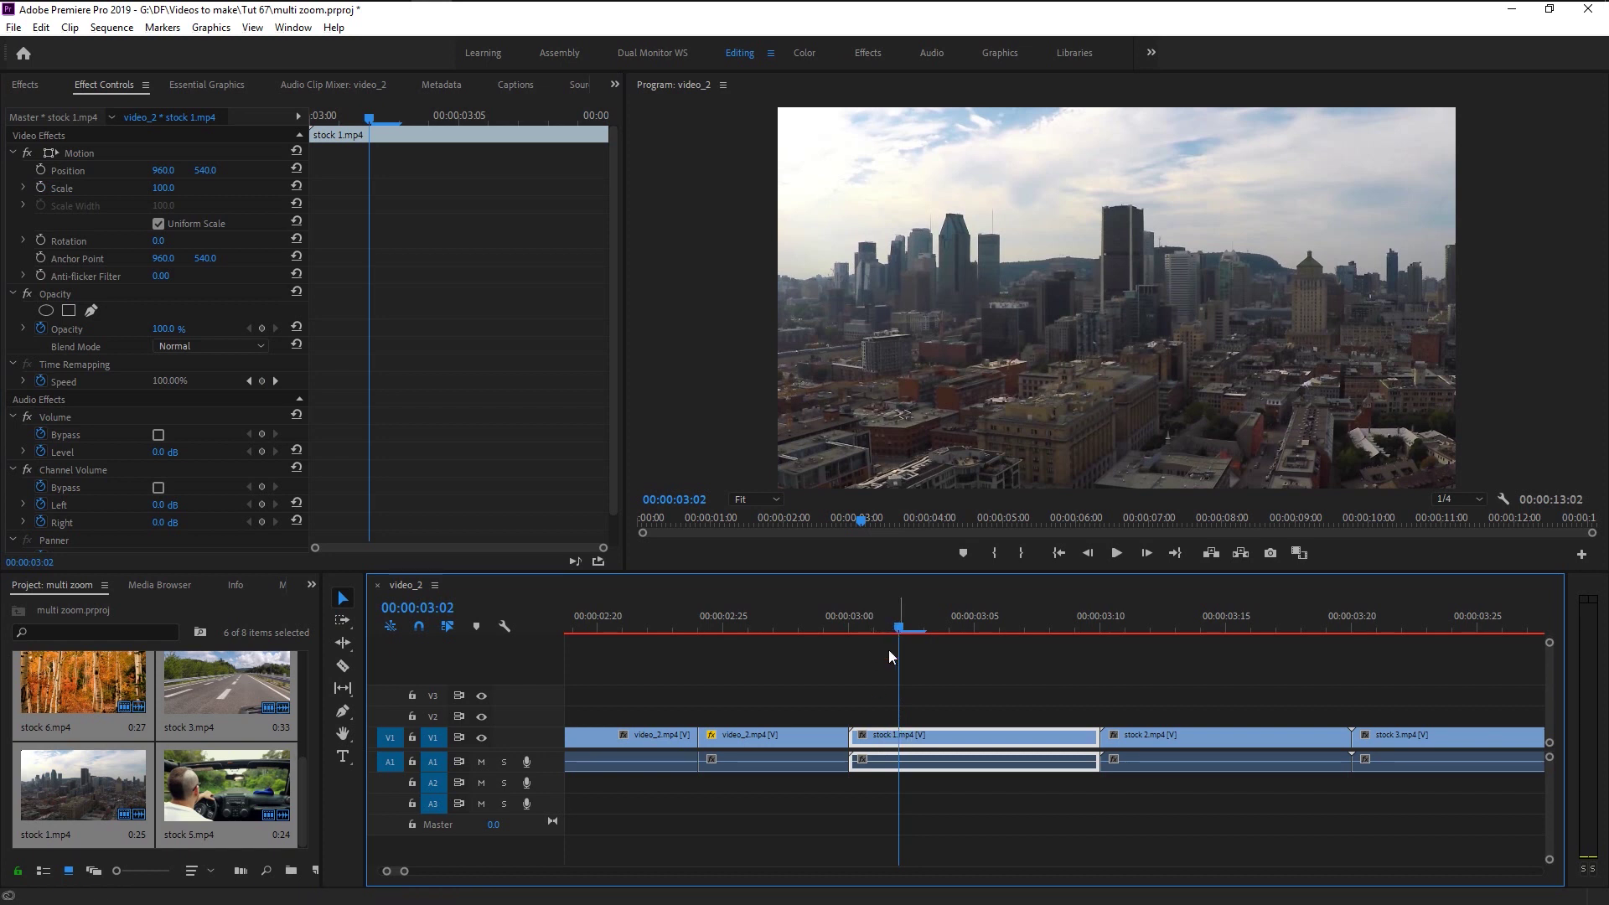
left_click(386, 201)
left_click(39, 187)
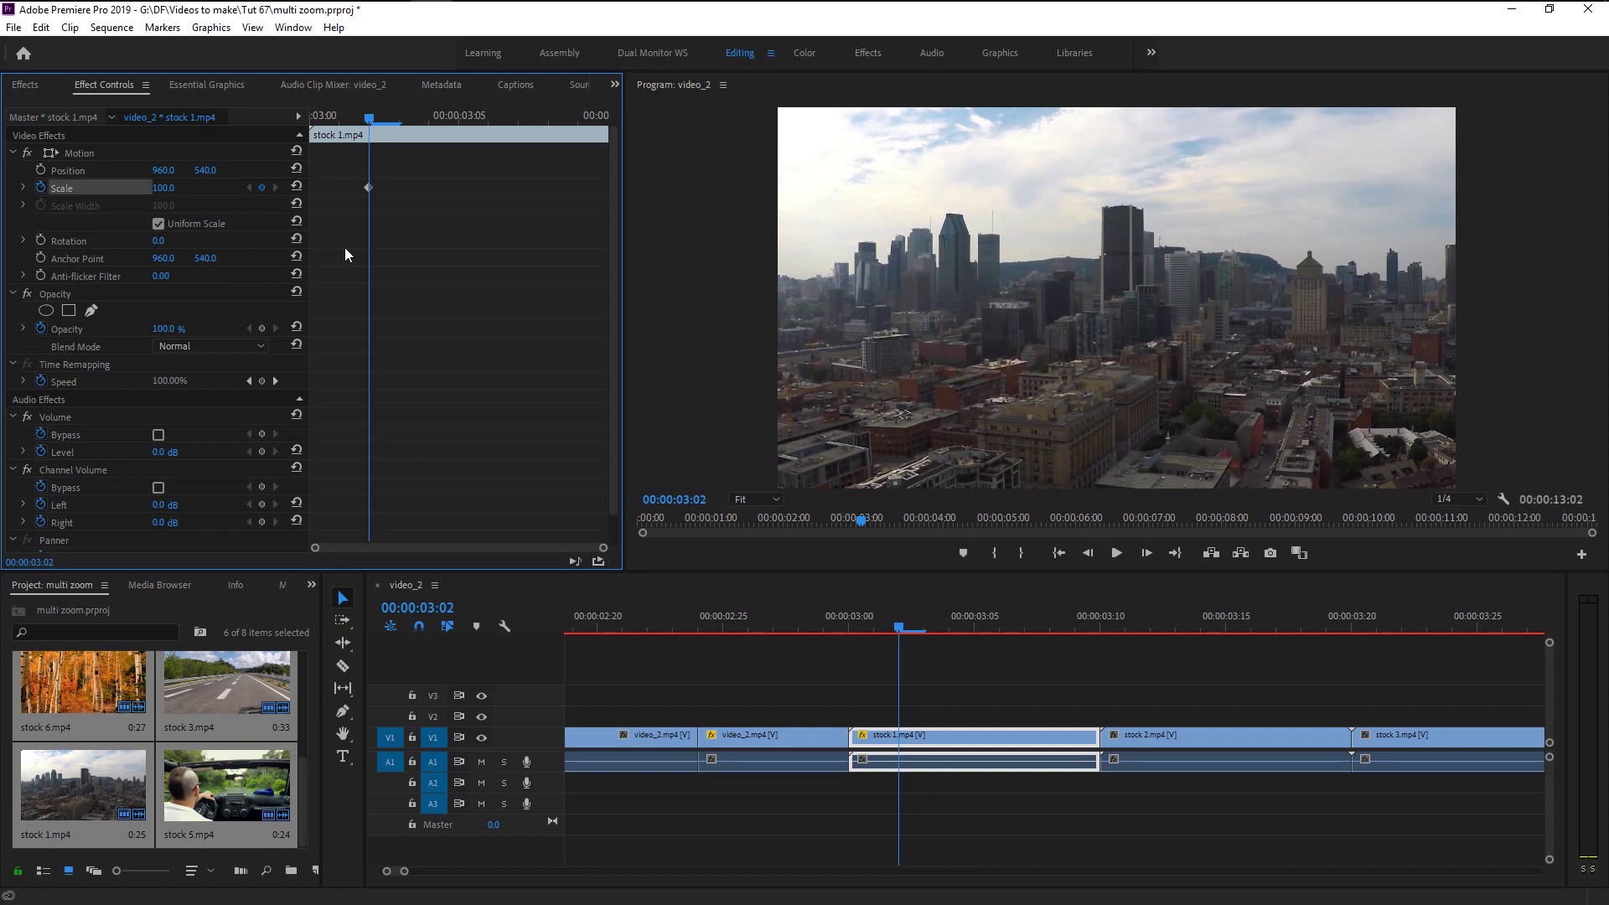
left_click(580, 122)
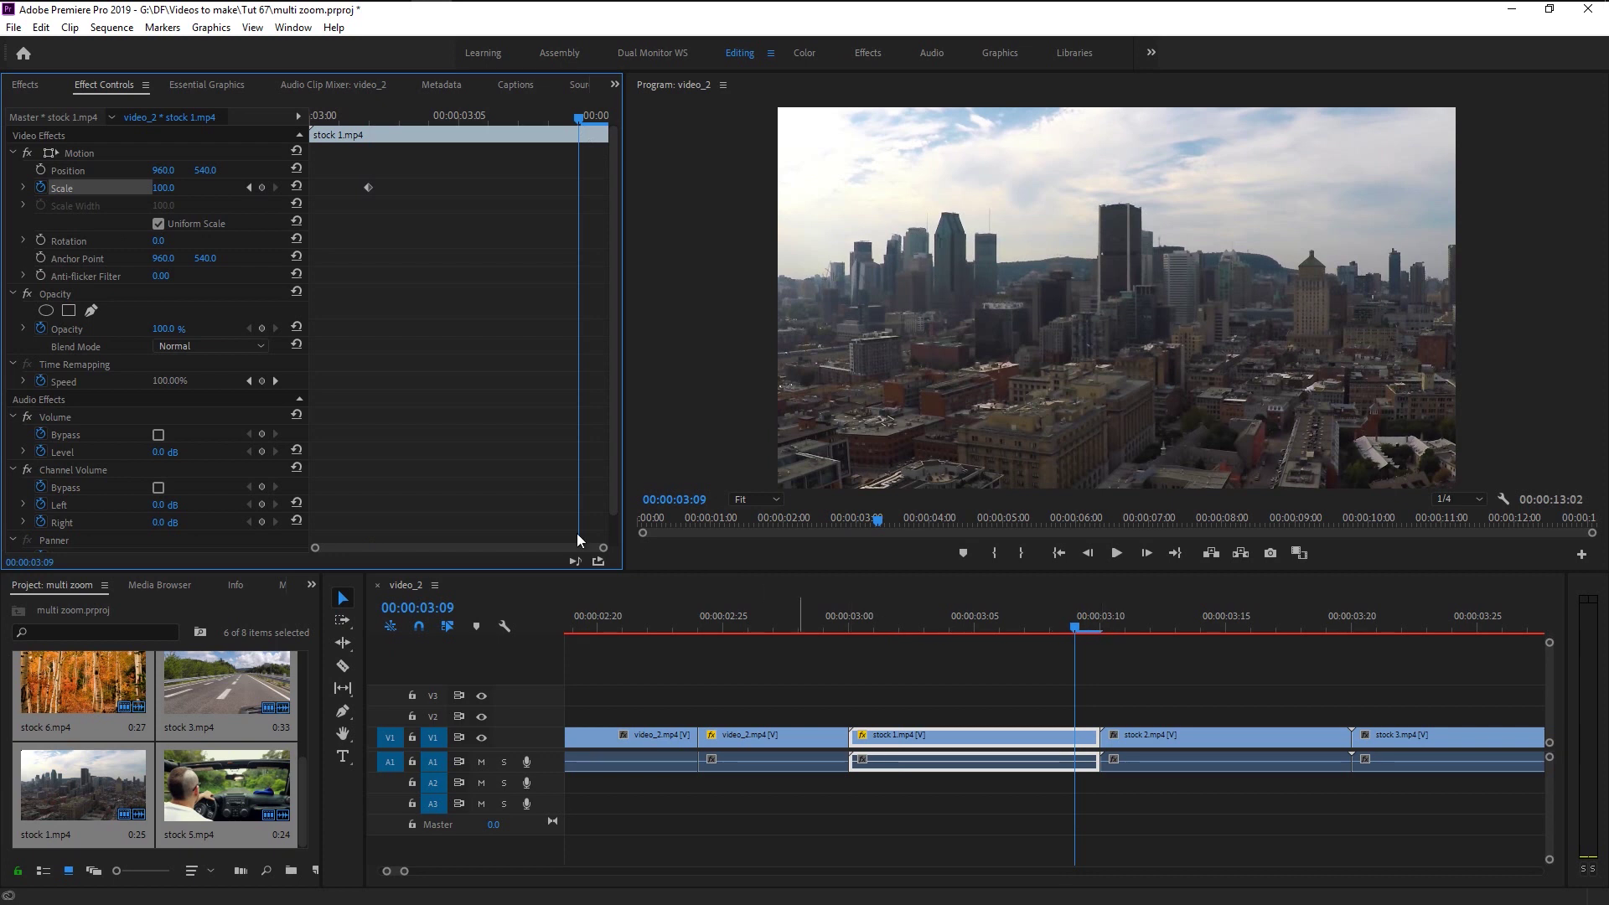
left_click(173, 186)
type("250")
key("Return")
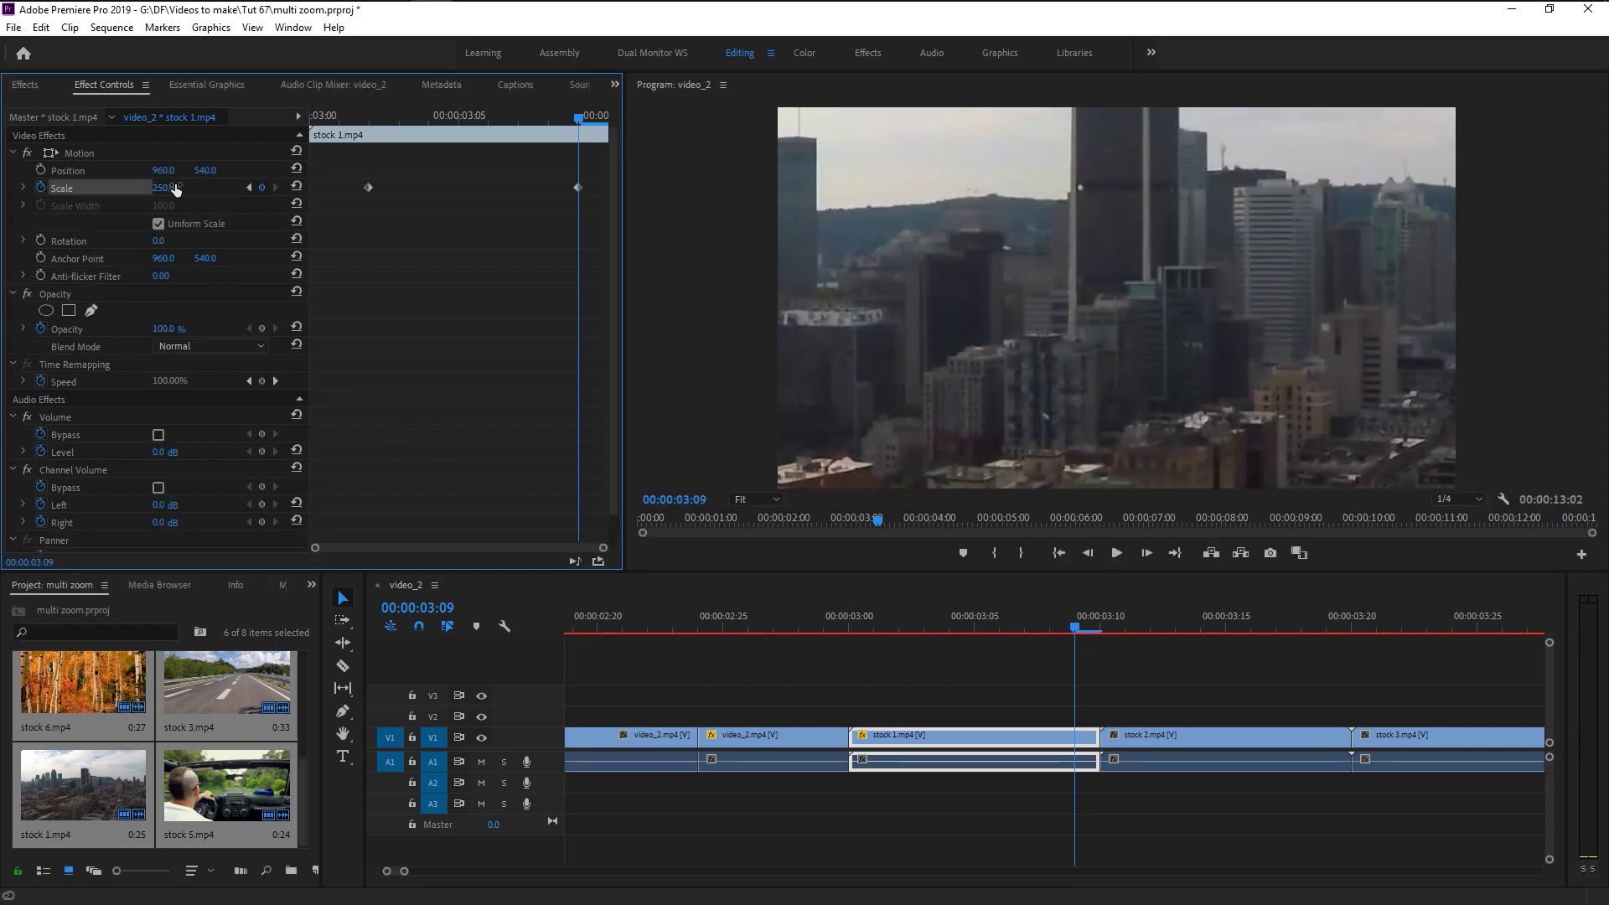
scroll(1215, 815, "down", 3)
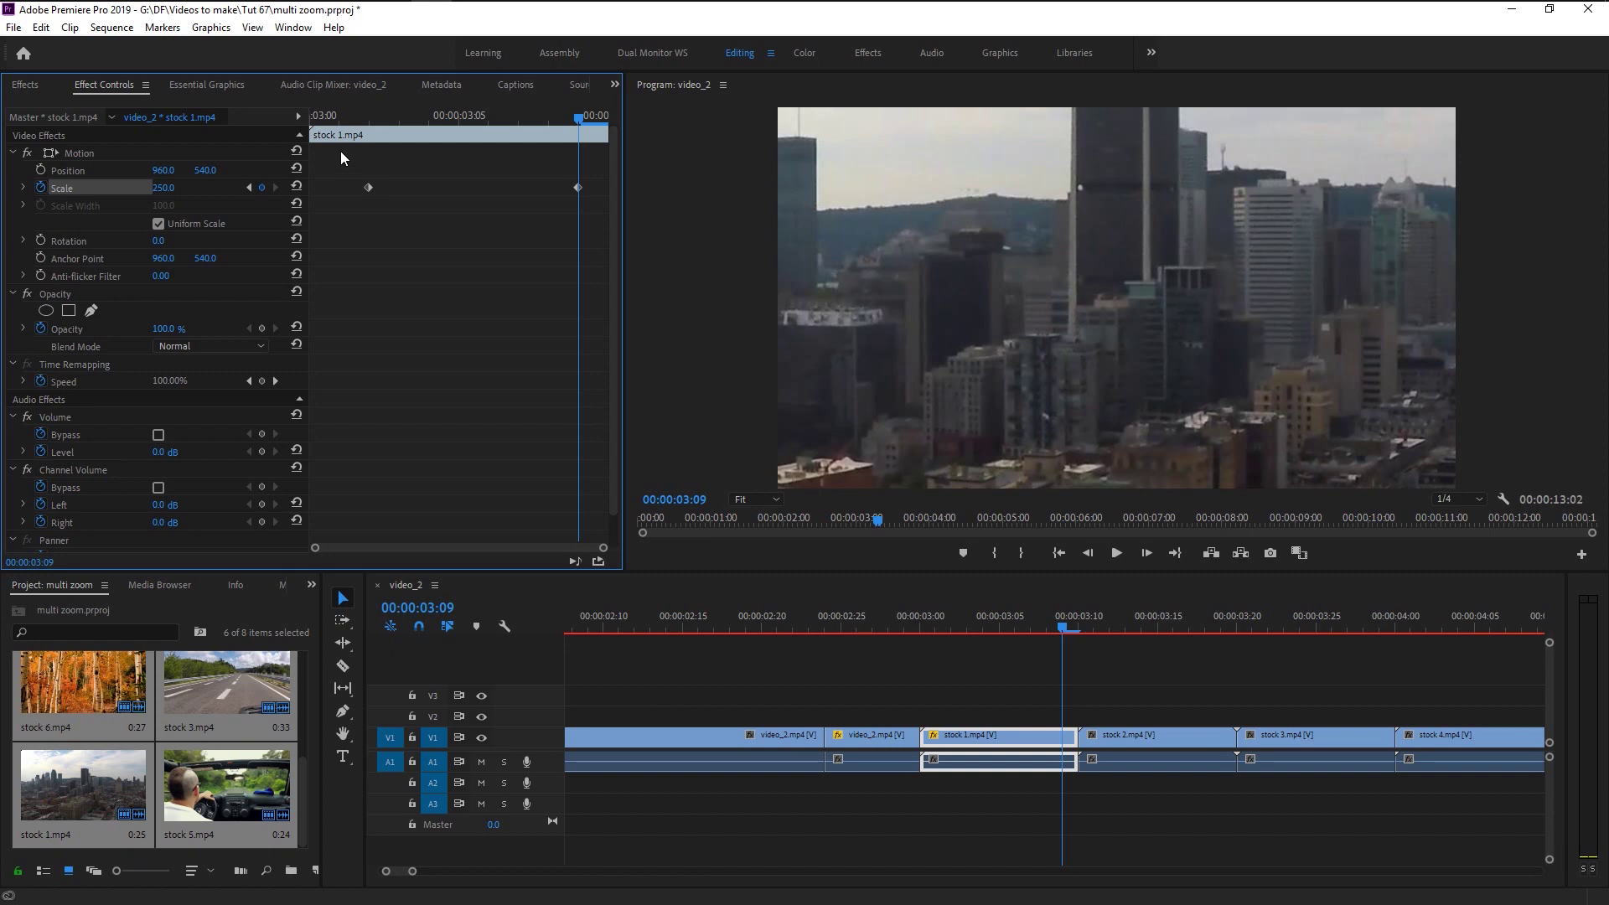
left_click_drag(340, 151, 576, 293)
Step: Copy stock 1's two Scale keyframes and paste them onto stock 2
right_click(373, 191)
left_click(409, 241)
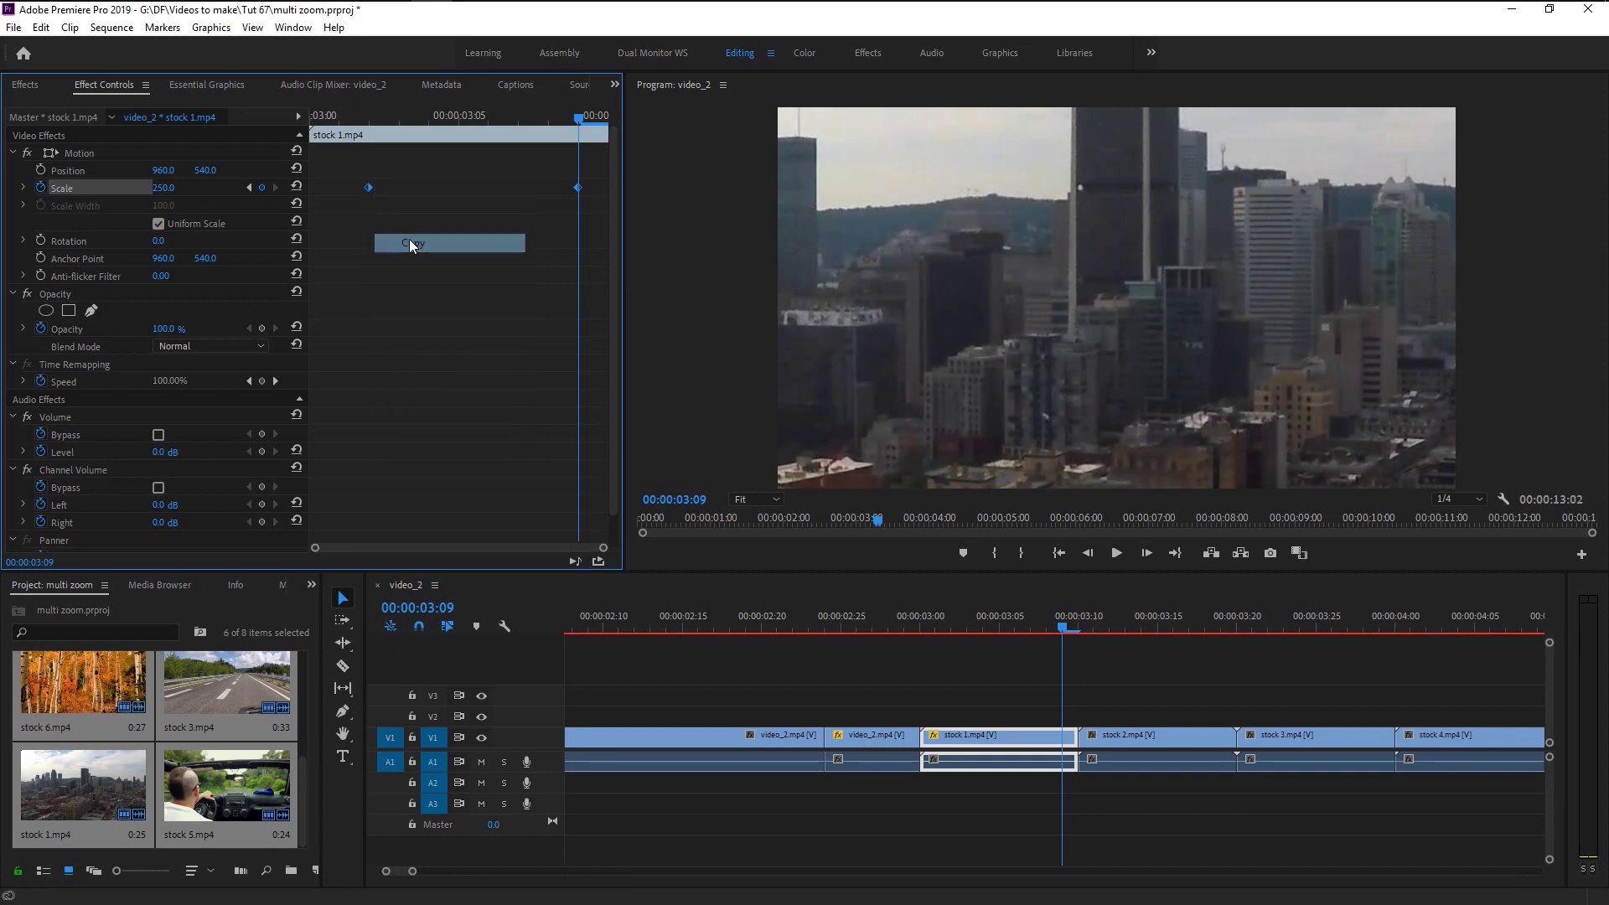
left_click(1108, 624)
key("=")
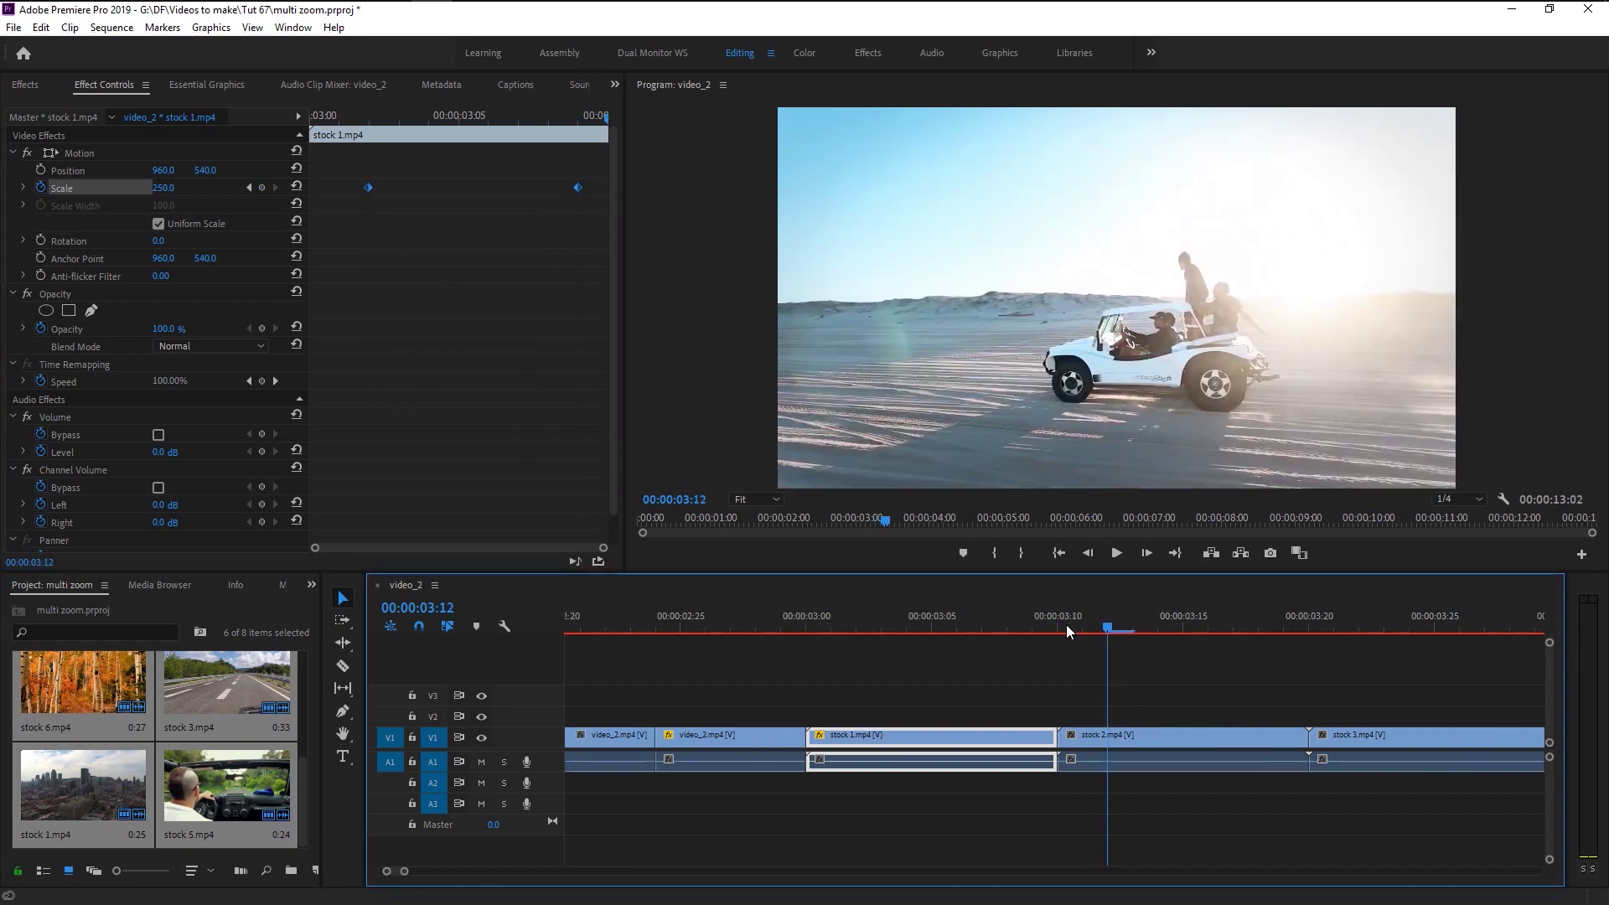
left_click(1108, 736)
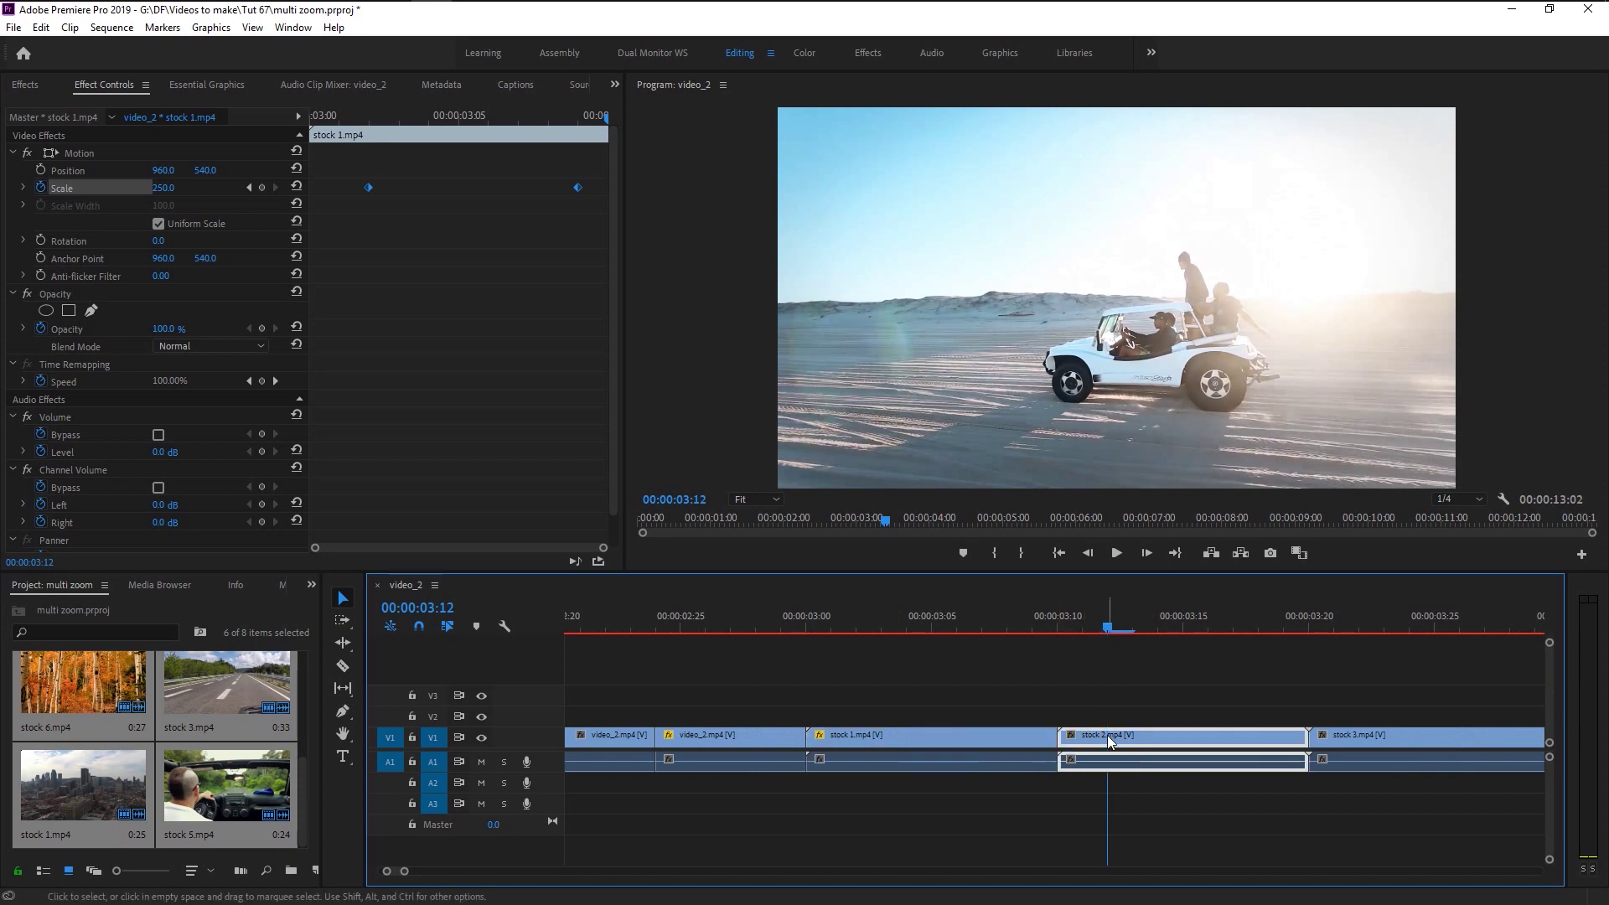
left_click(353, 251)
key("ctrl+z")
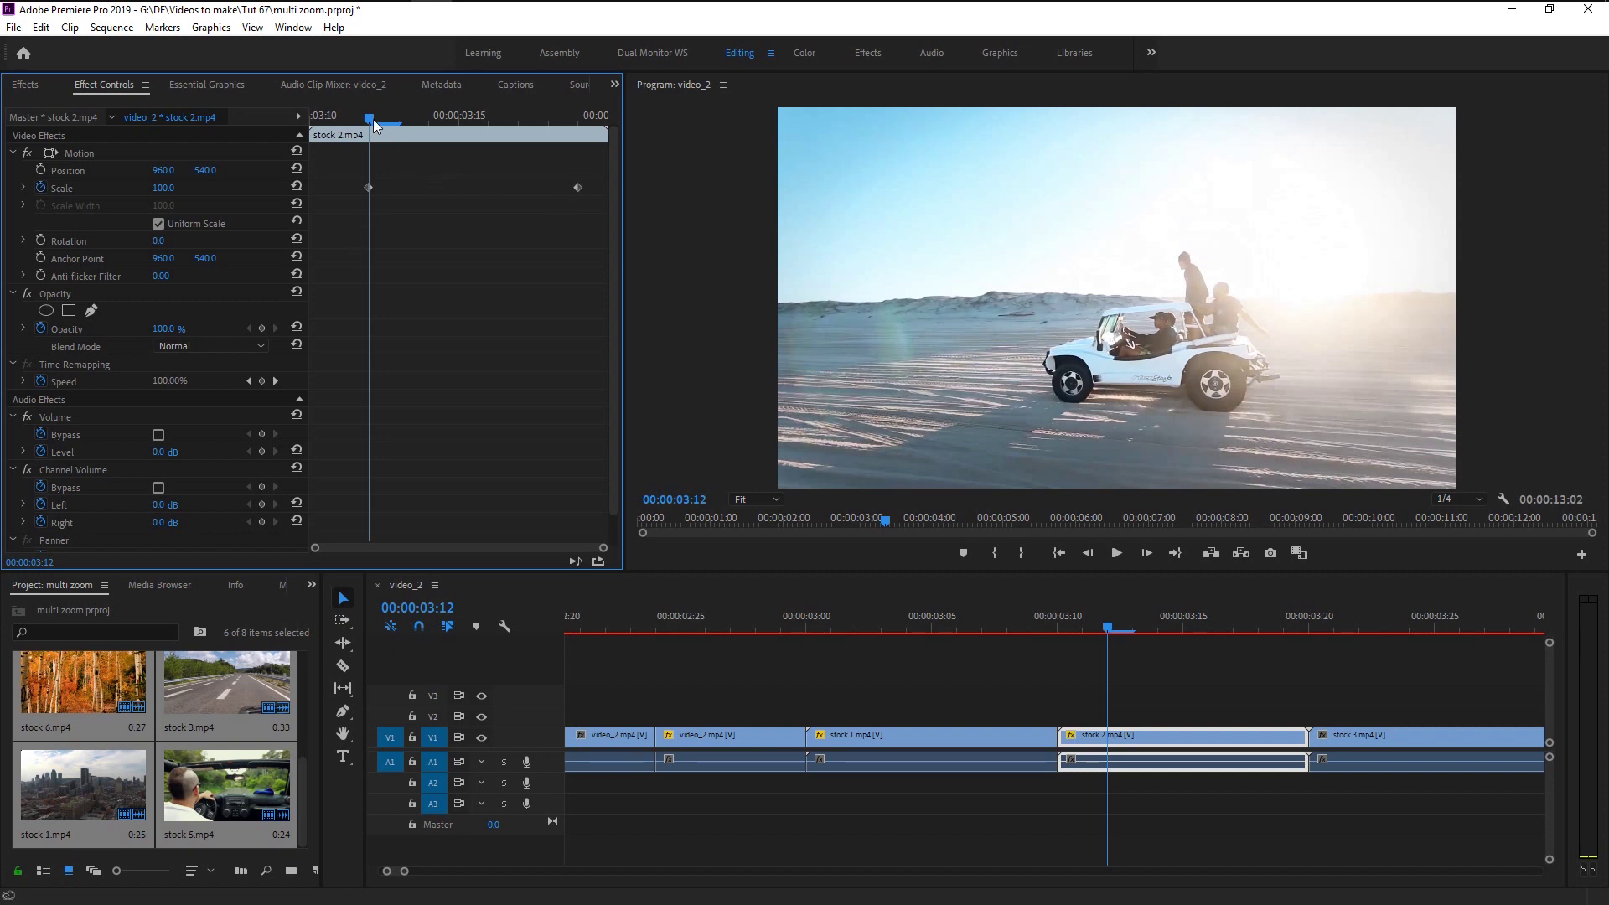
mouse_move(373, 119)
left_mouse_down()
mouse_move(454, 133)
mouse_move(377, 139)
left_mouse_up()
Step: Paste the Scale keyframes onto stock 3 and stock 4
scroll(1466, 775, "down", 2)
scroll(1247, 667, "up", 2)
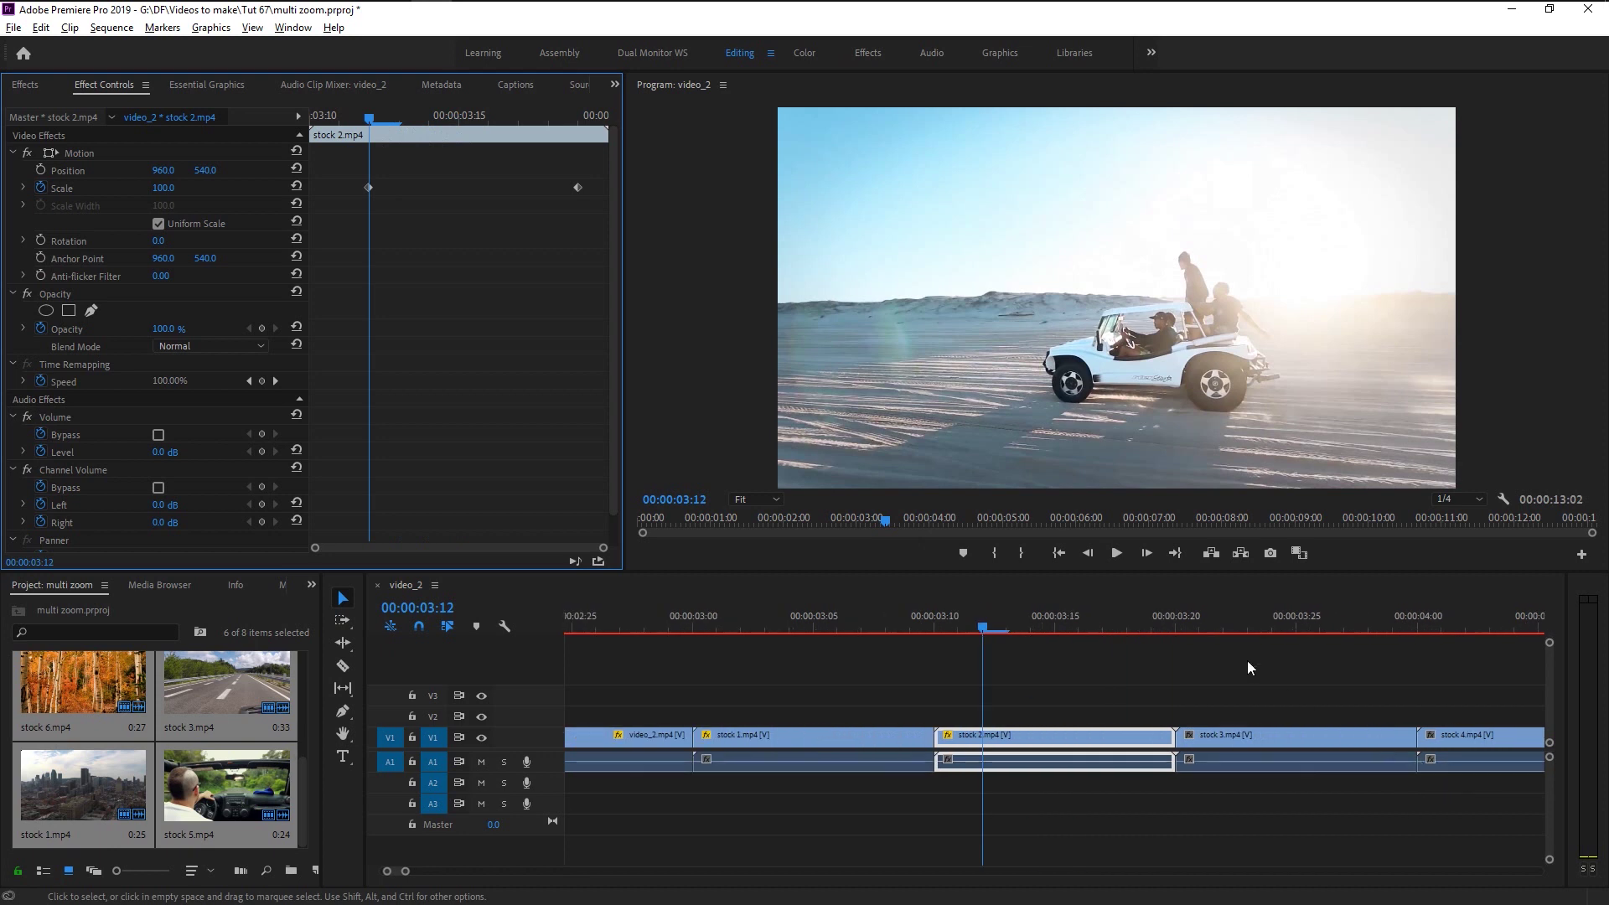
left_click(1225, 620)
left_click(1244, 737)
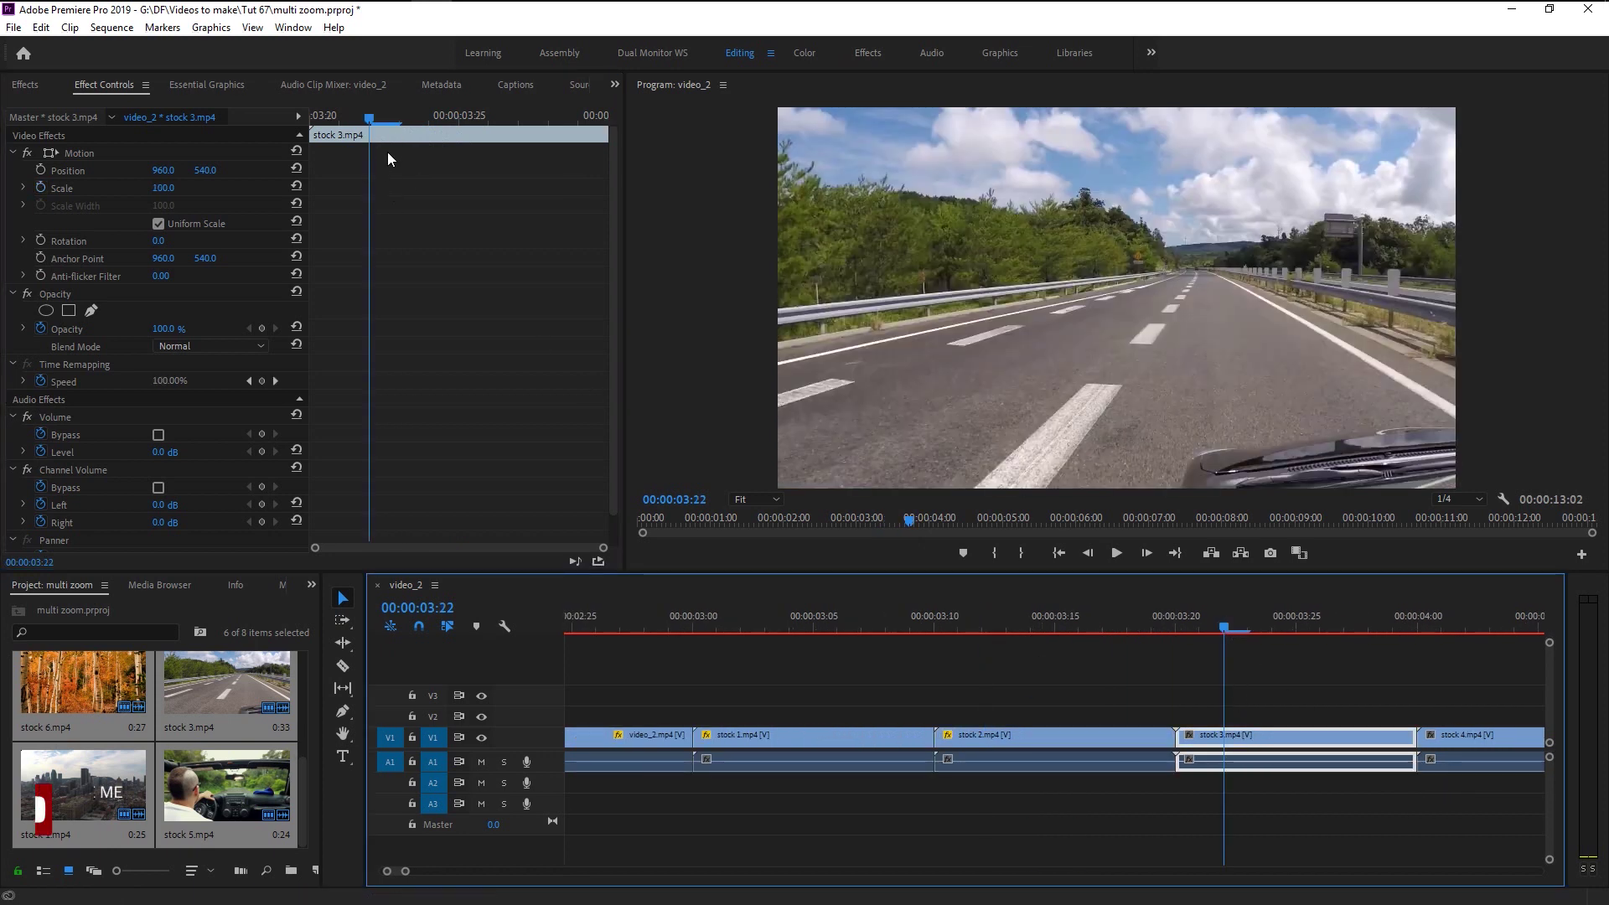
left_click(377, 298)
key("ctrl+v")
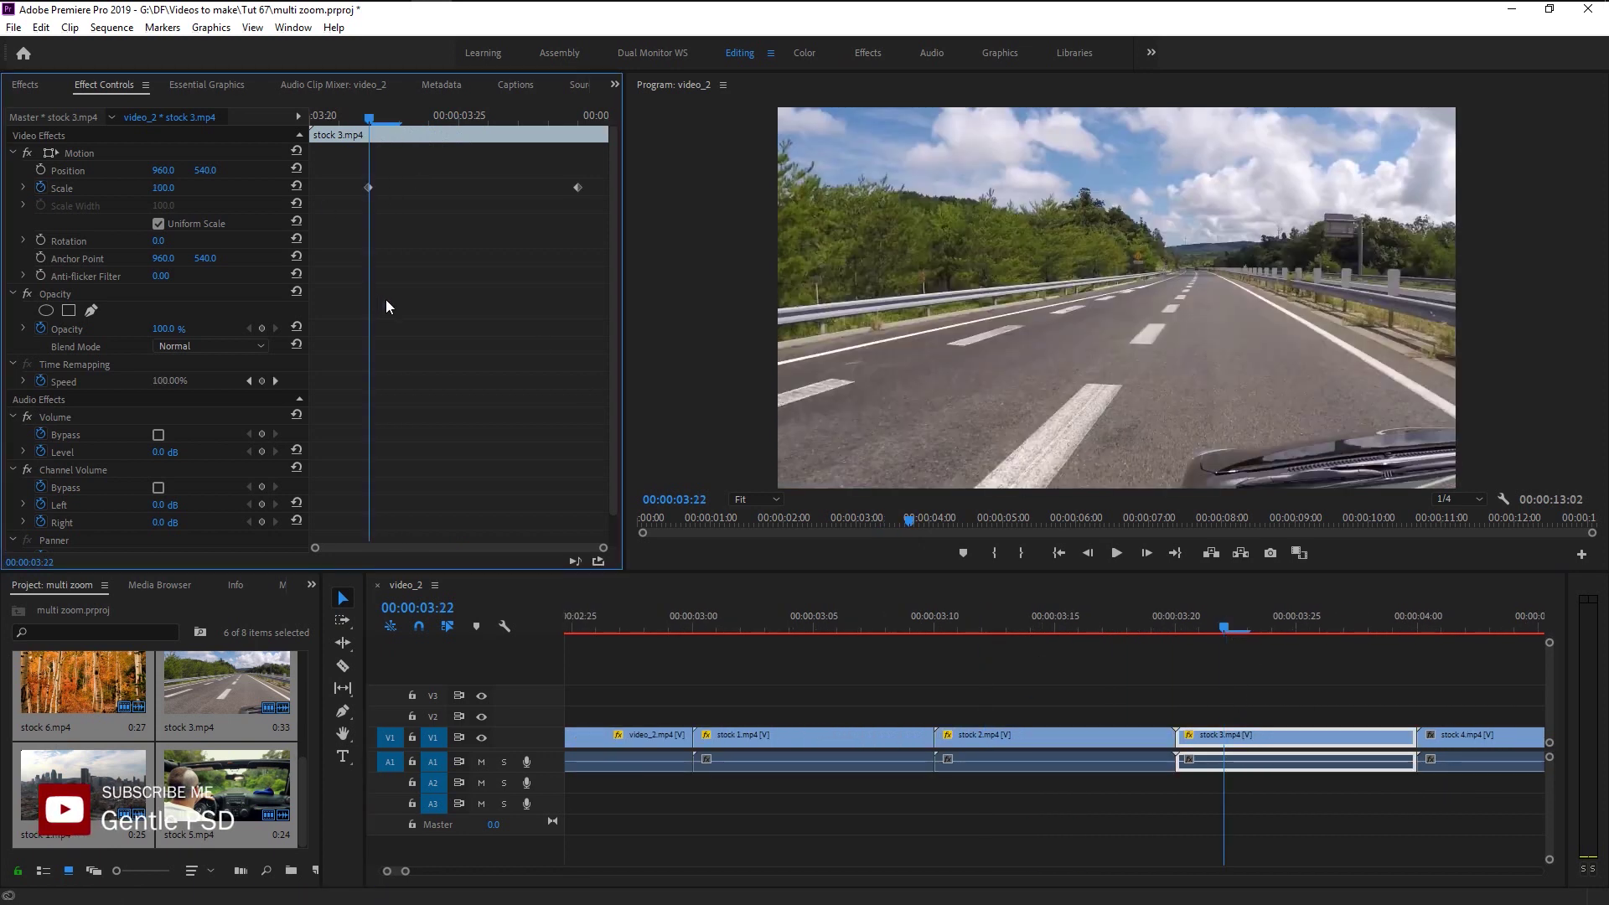
scroll(1489, 758, "down", 1)
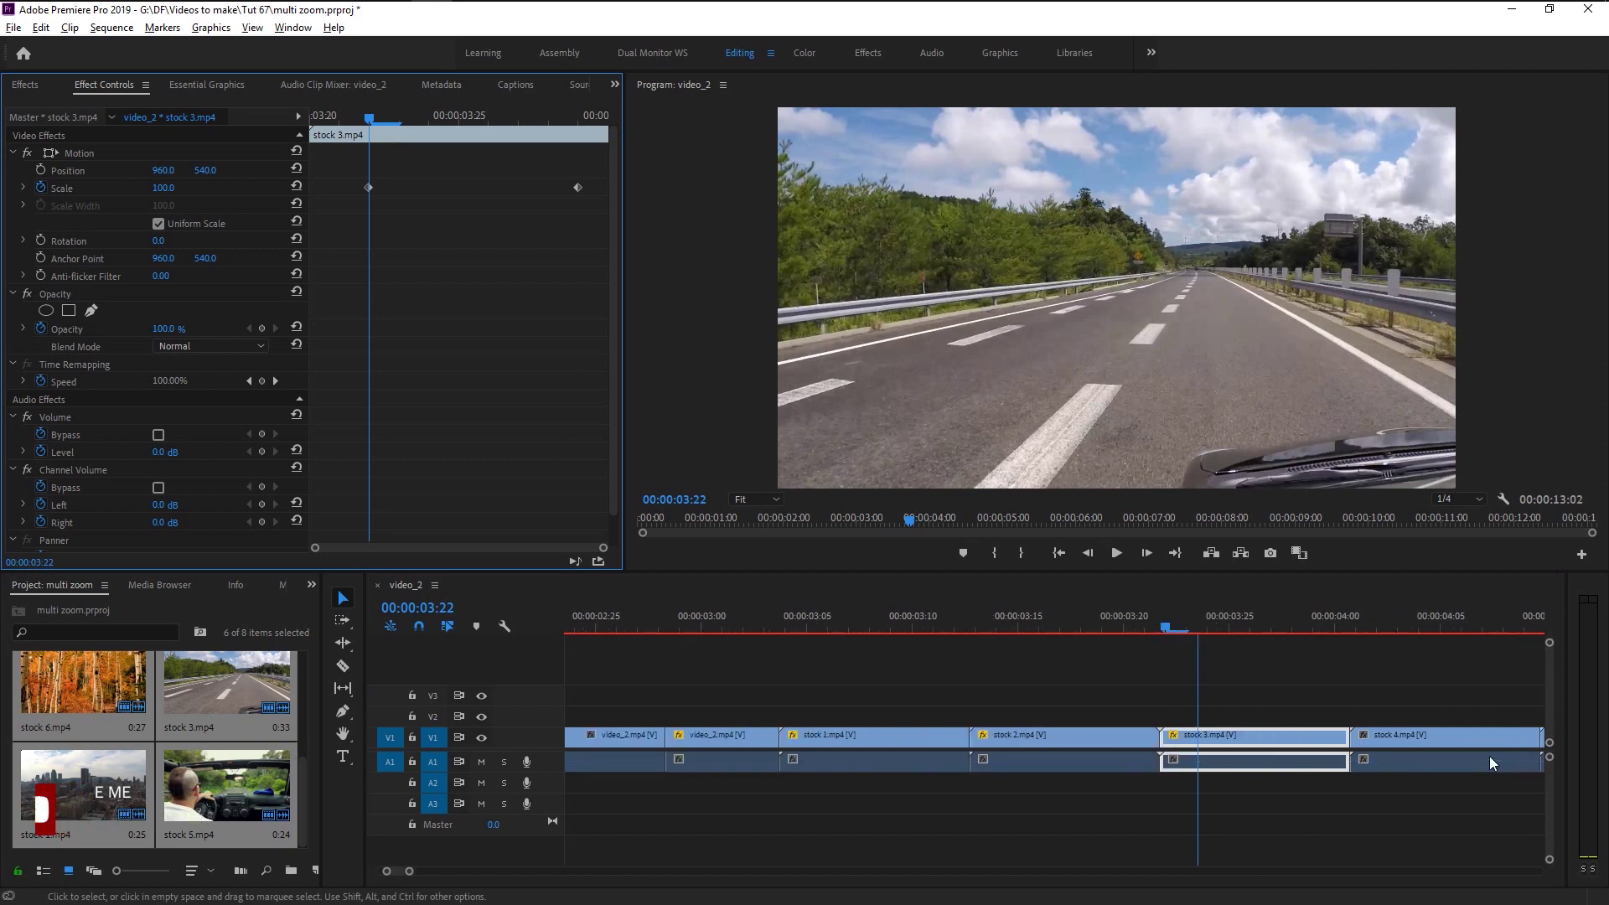
left_click(1376, 624)
left_click(1390, 744)
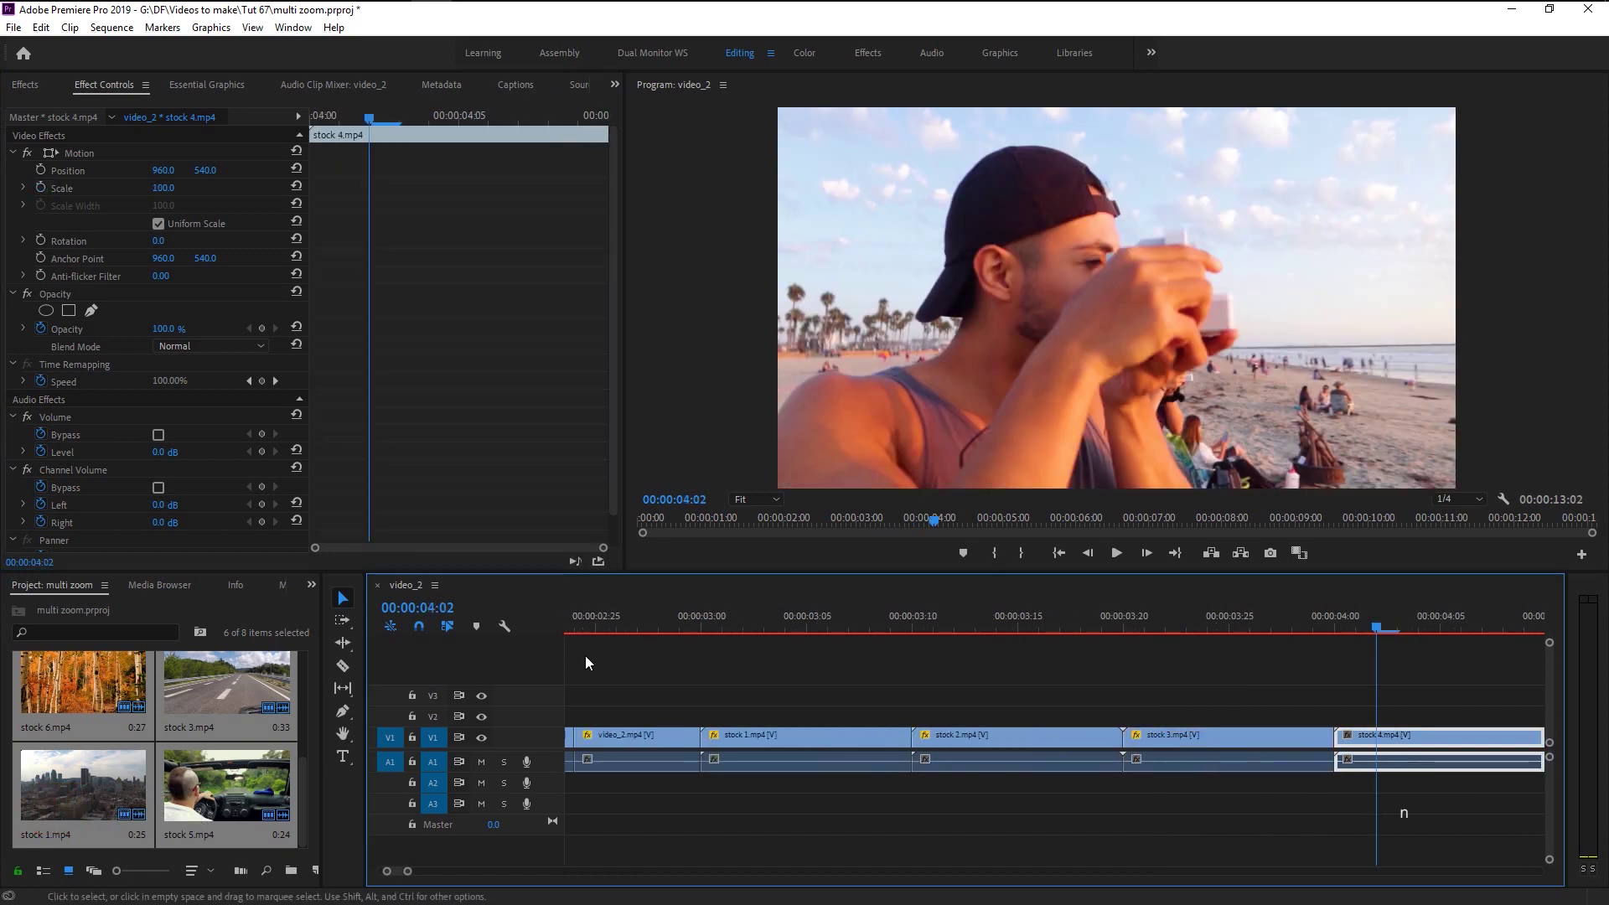
left_click(367, 301)
key("ctrl+v")
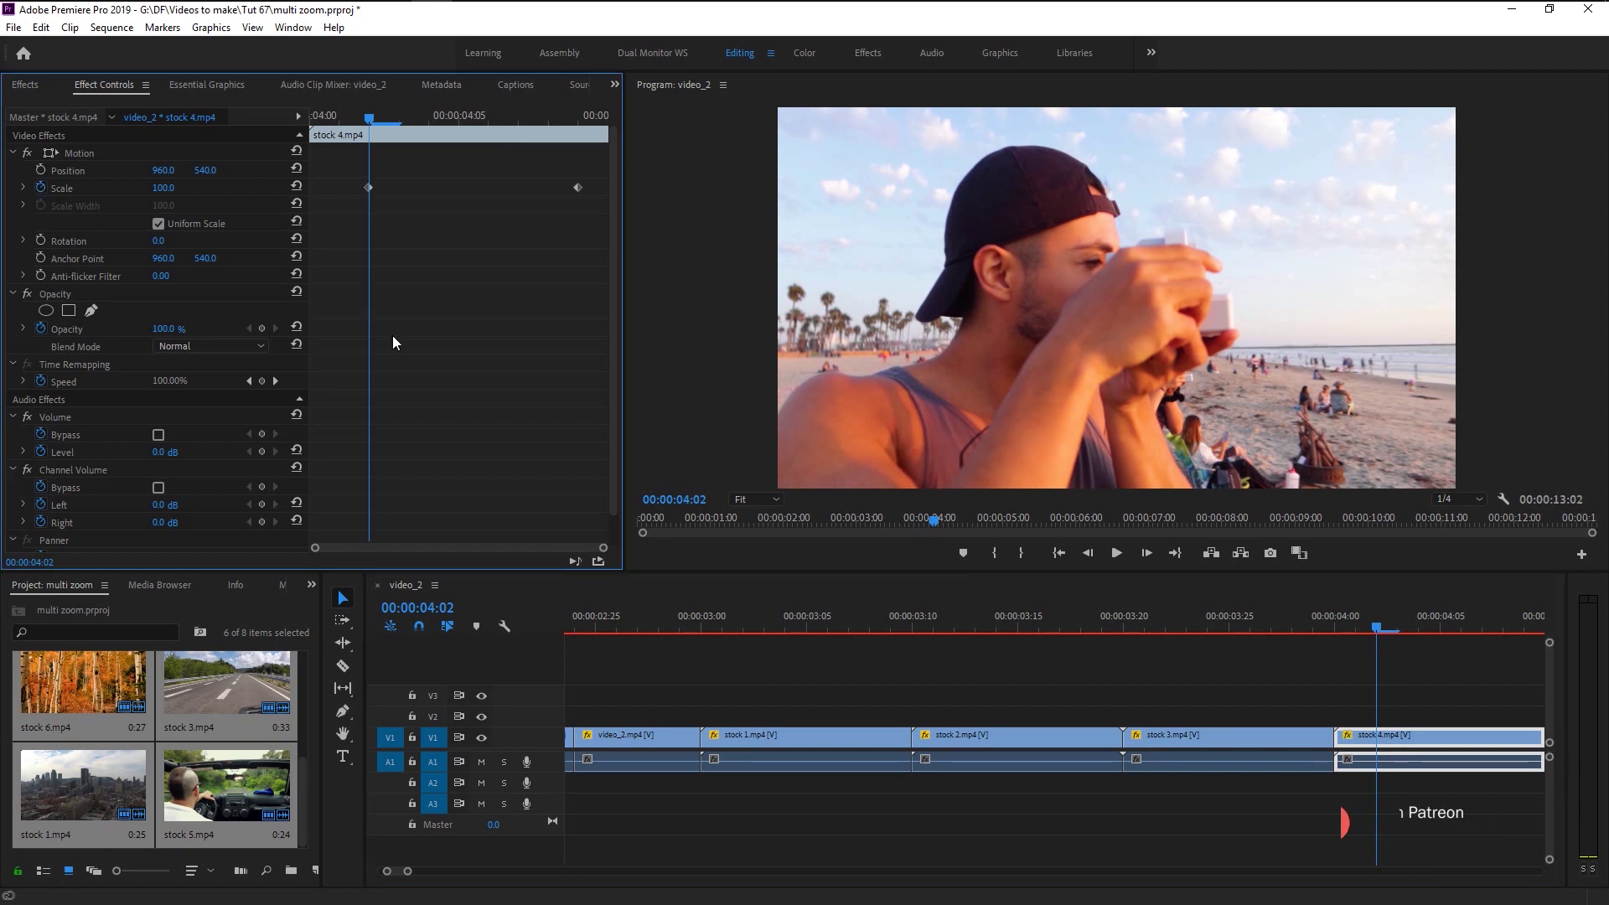
Step: Paste the Scale keyframes onto stock 5 and stock 6
scroll(1340, 822, "down", 3)
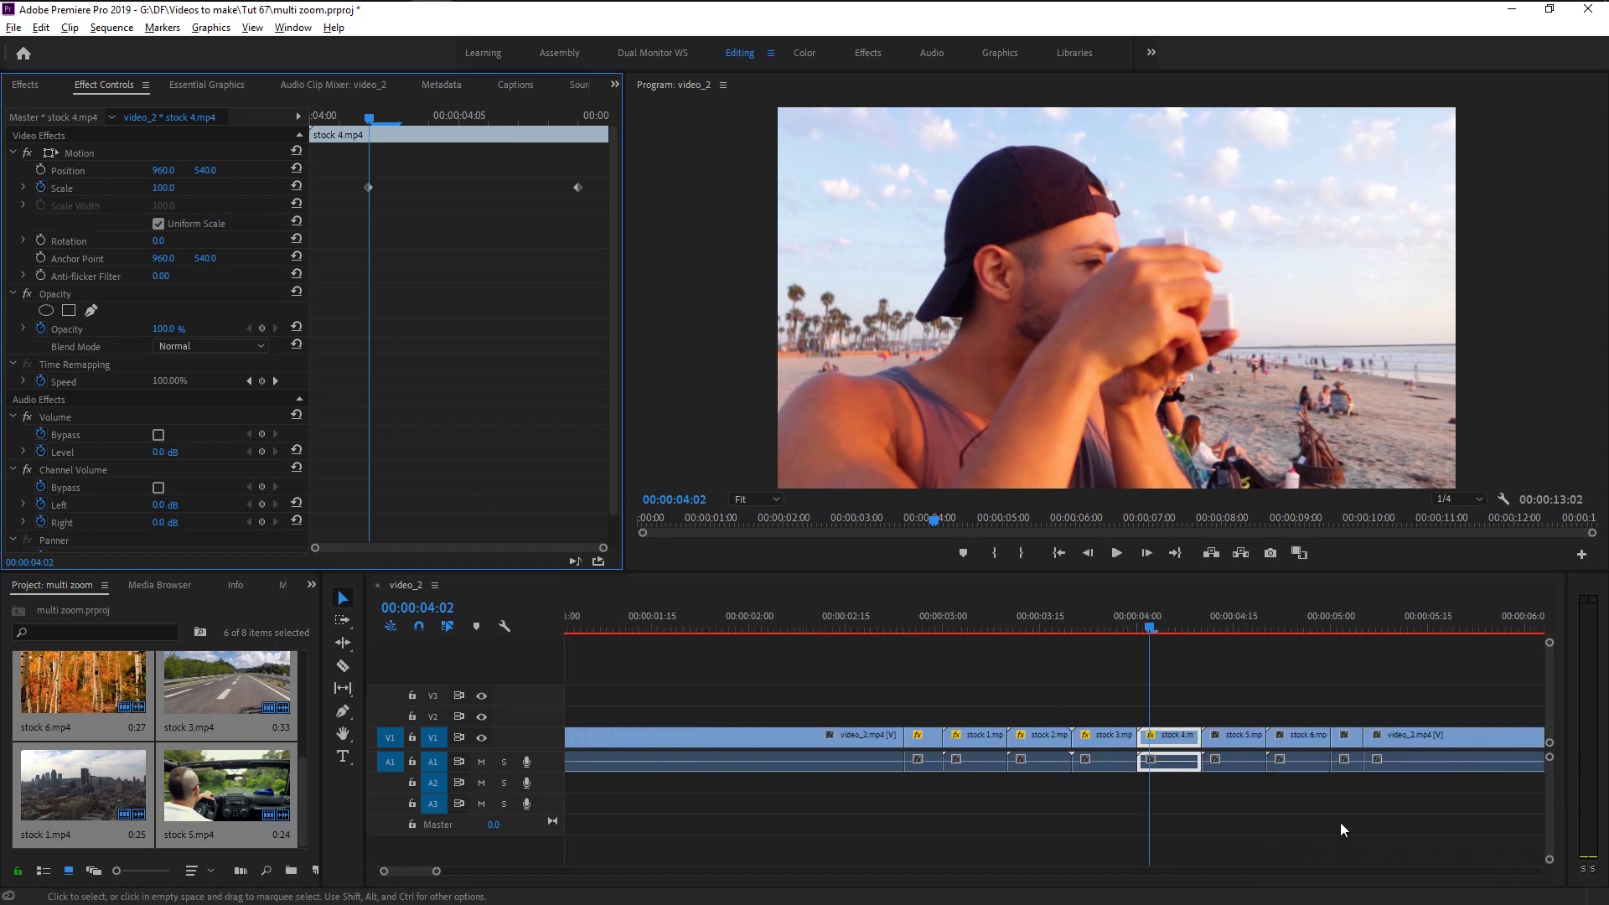
left_click(1125, 619)
scroll(1130, 712, "up", 2)
left_click(1114, 742)
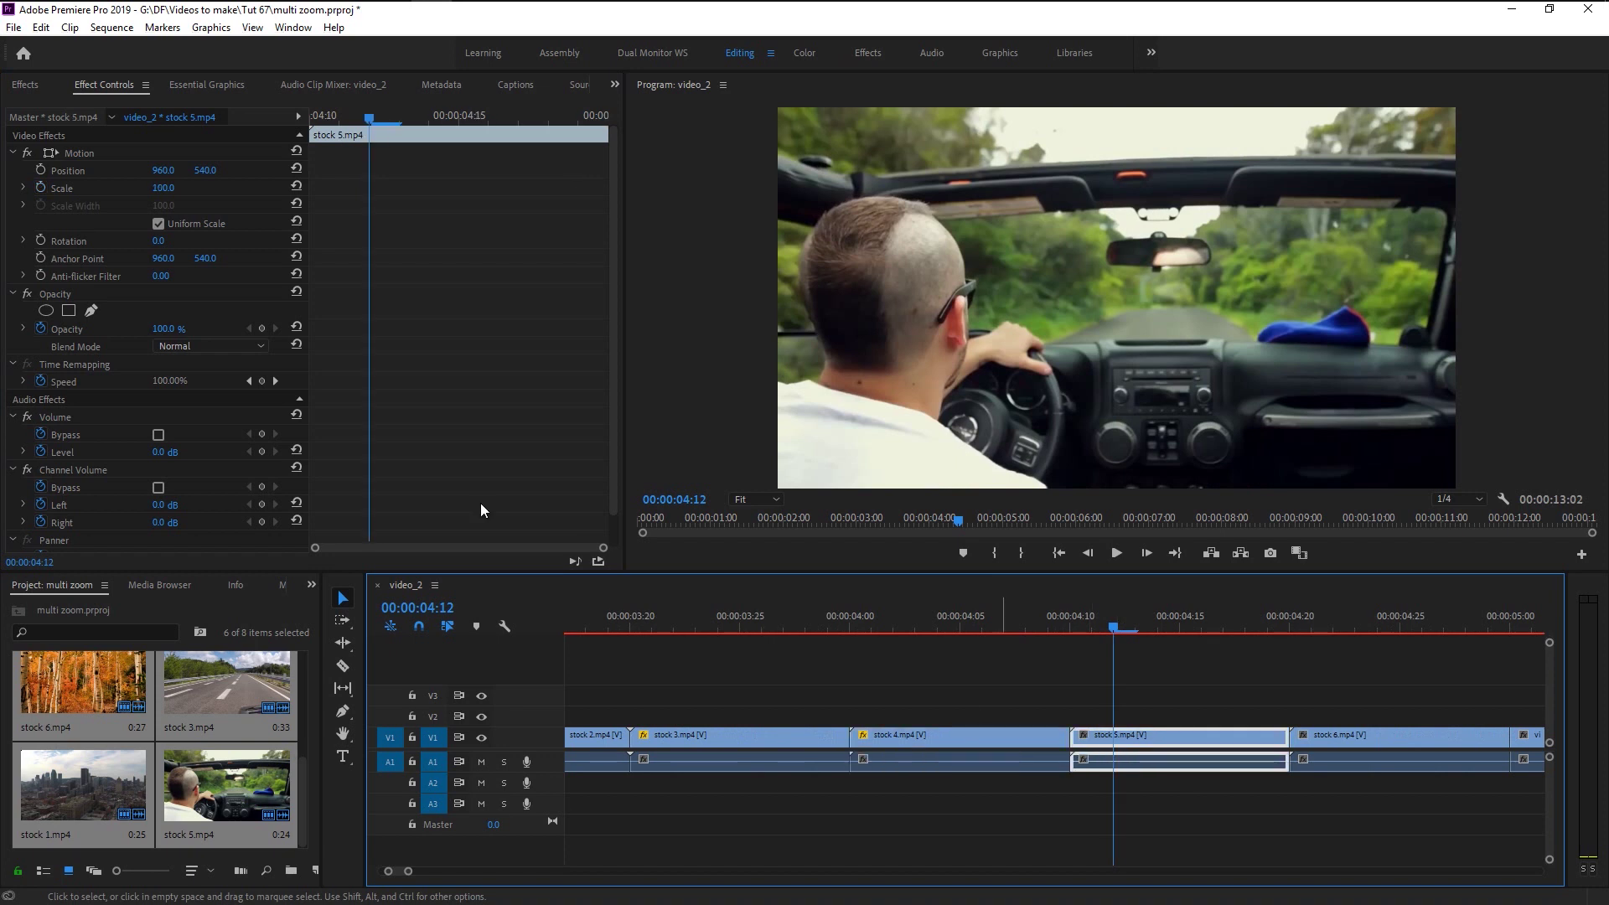
left_click(338, 236)
key("ctrl+v")
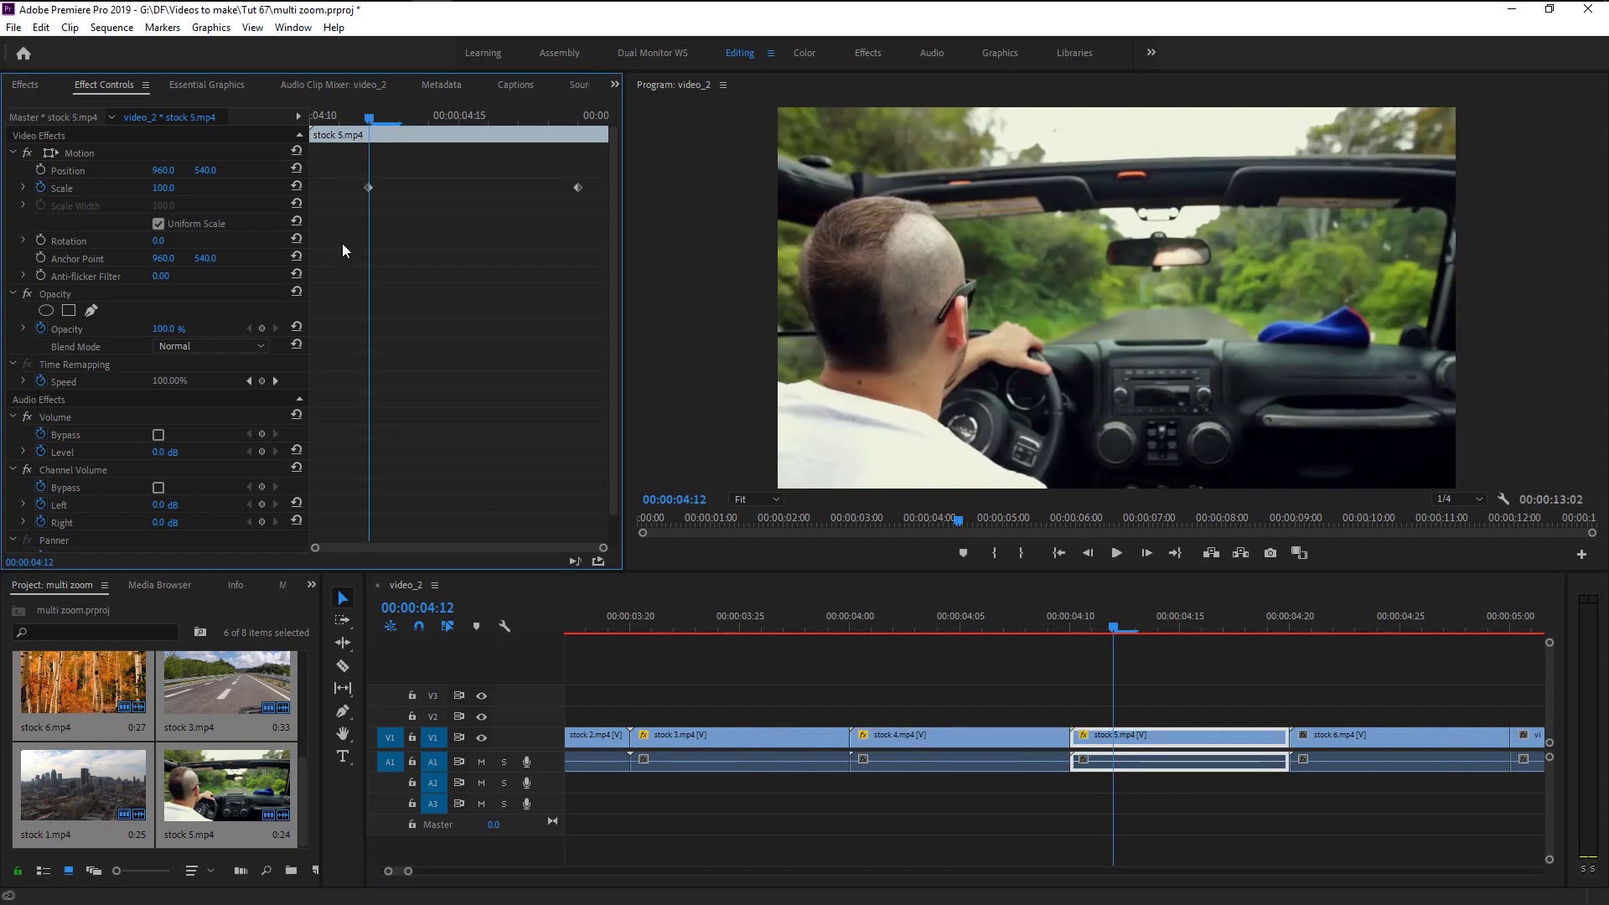
scroll(1376, 790, "down", 2)
scroll(1161, 603, "up", 3)
left_click(1170, 617)
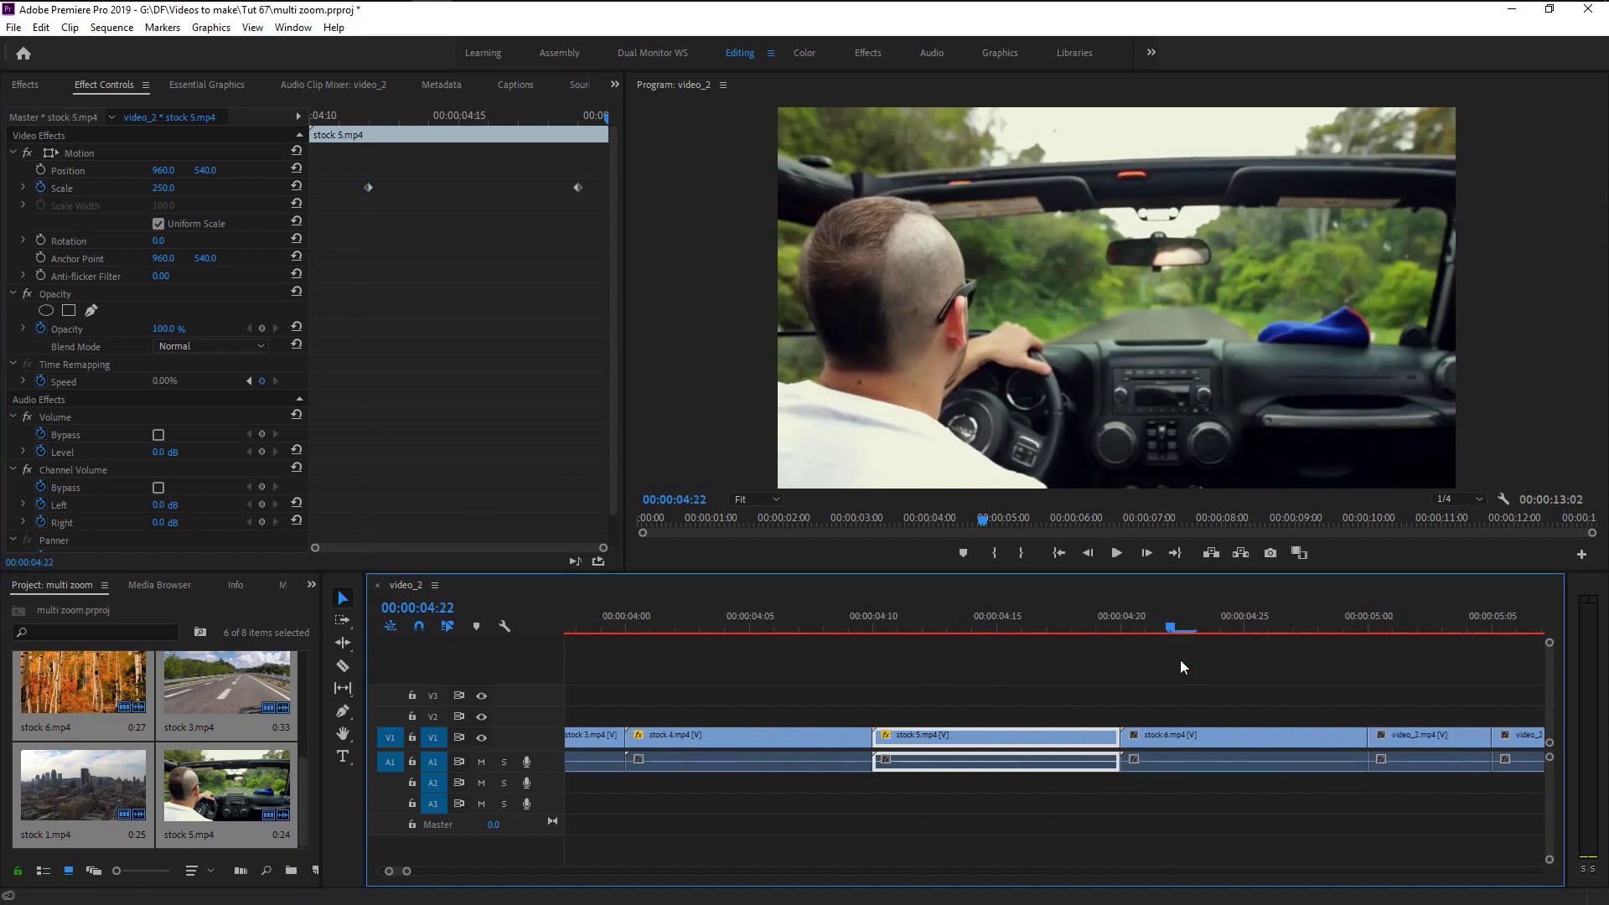
left_click(1188, 734)
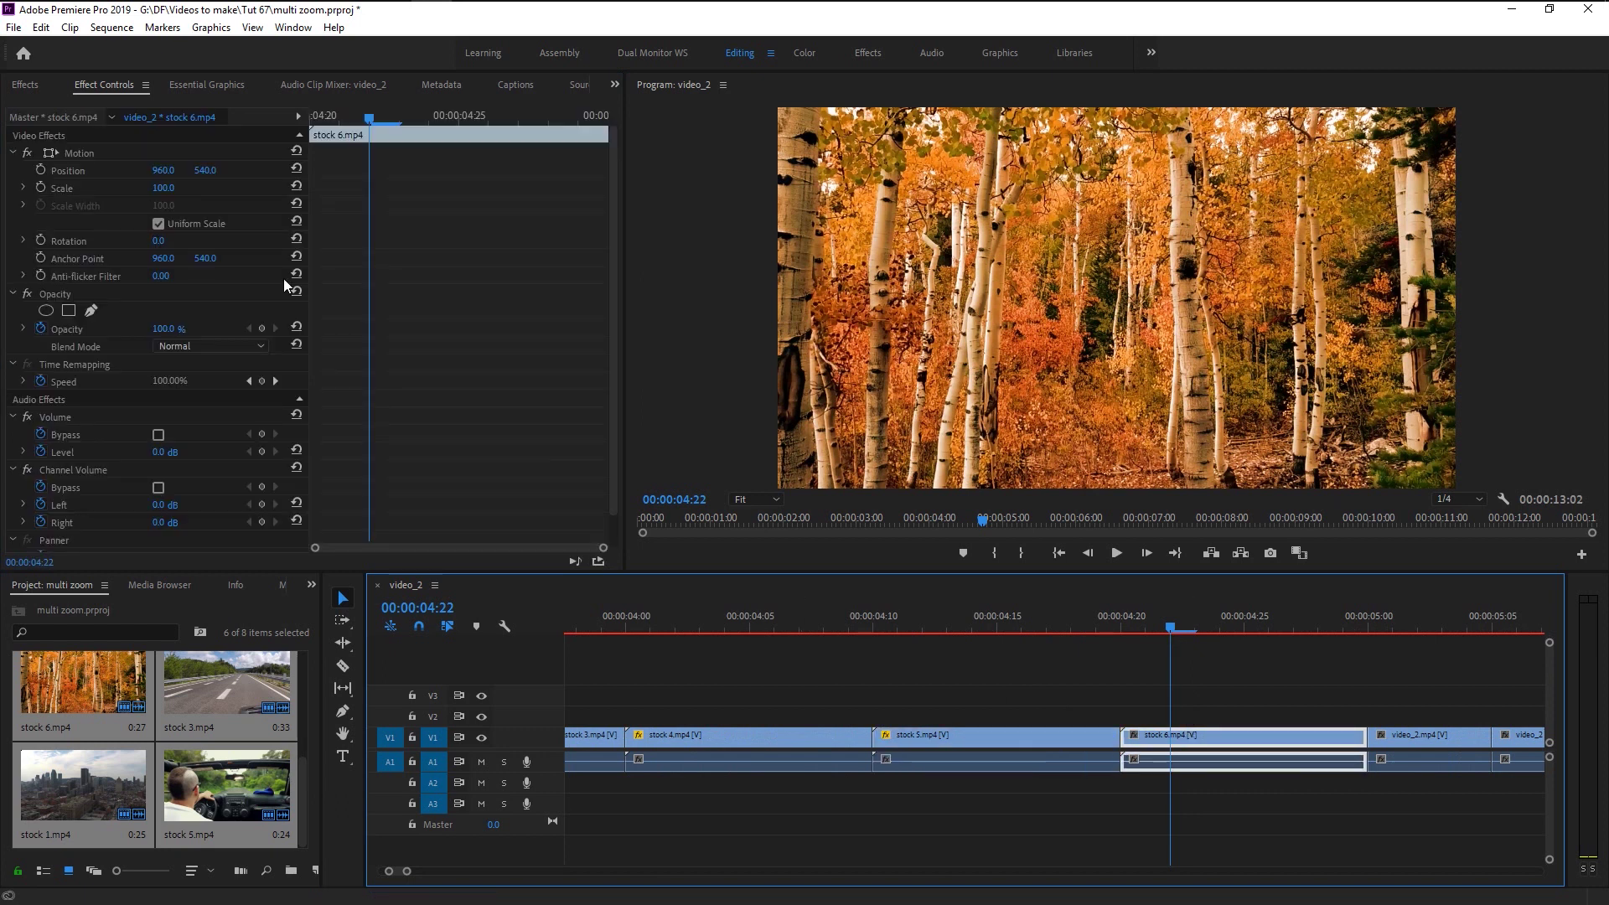
left_click(351, 307)
key("ctrl+v")
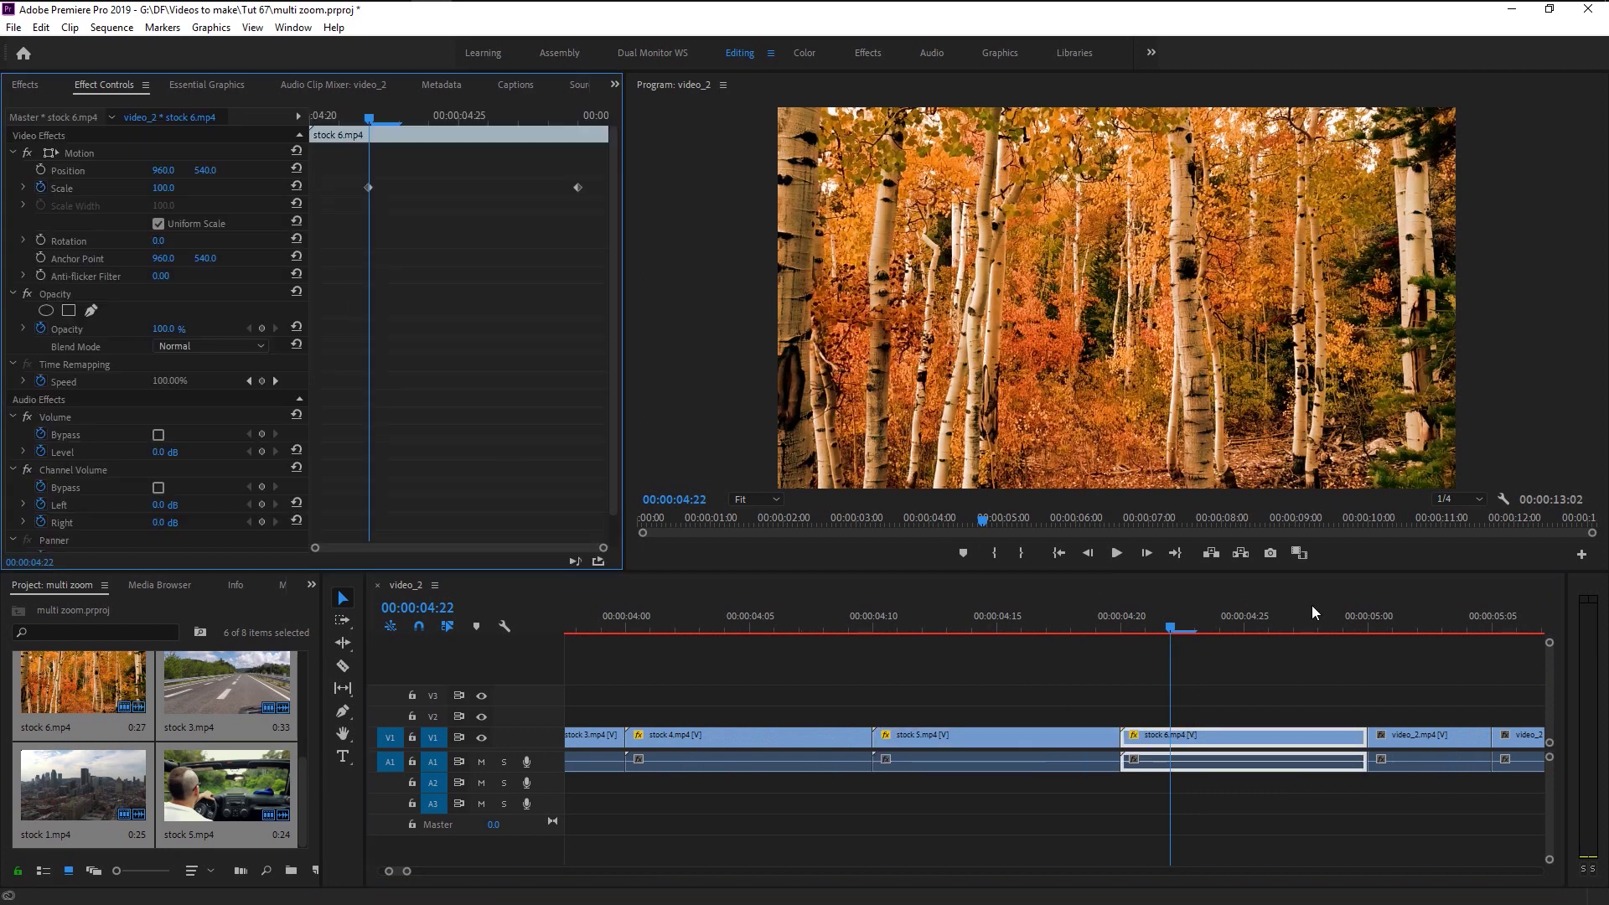
left_click(1416, 627)
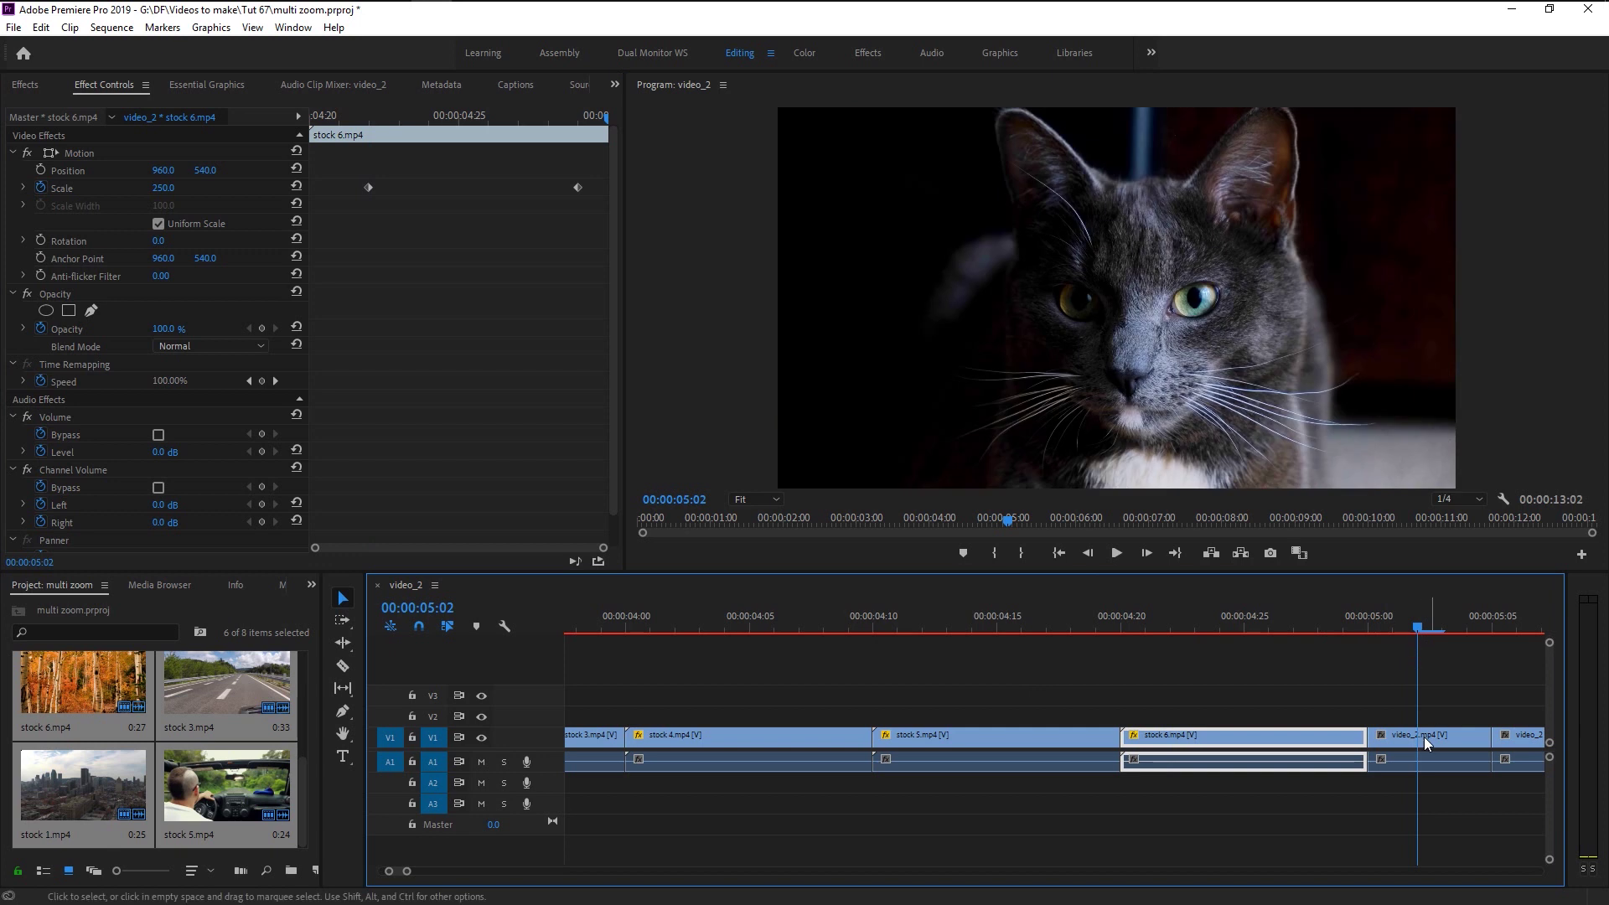
scroll(1491, 727, "up", 1)
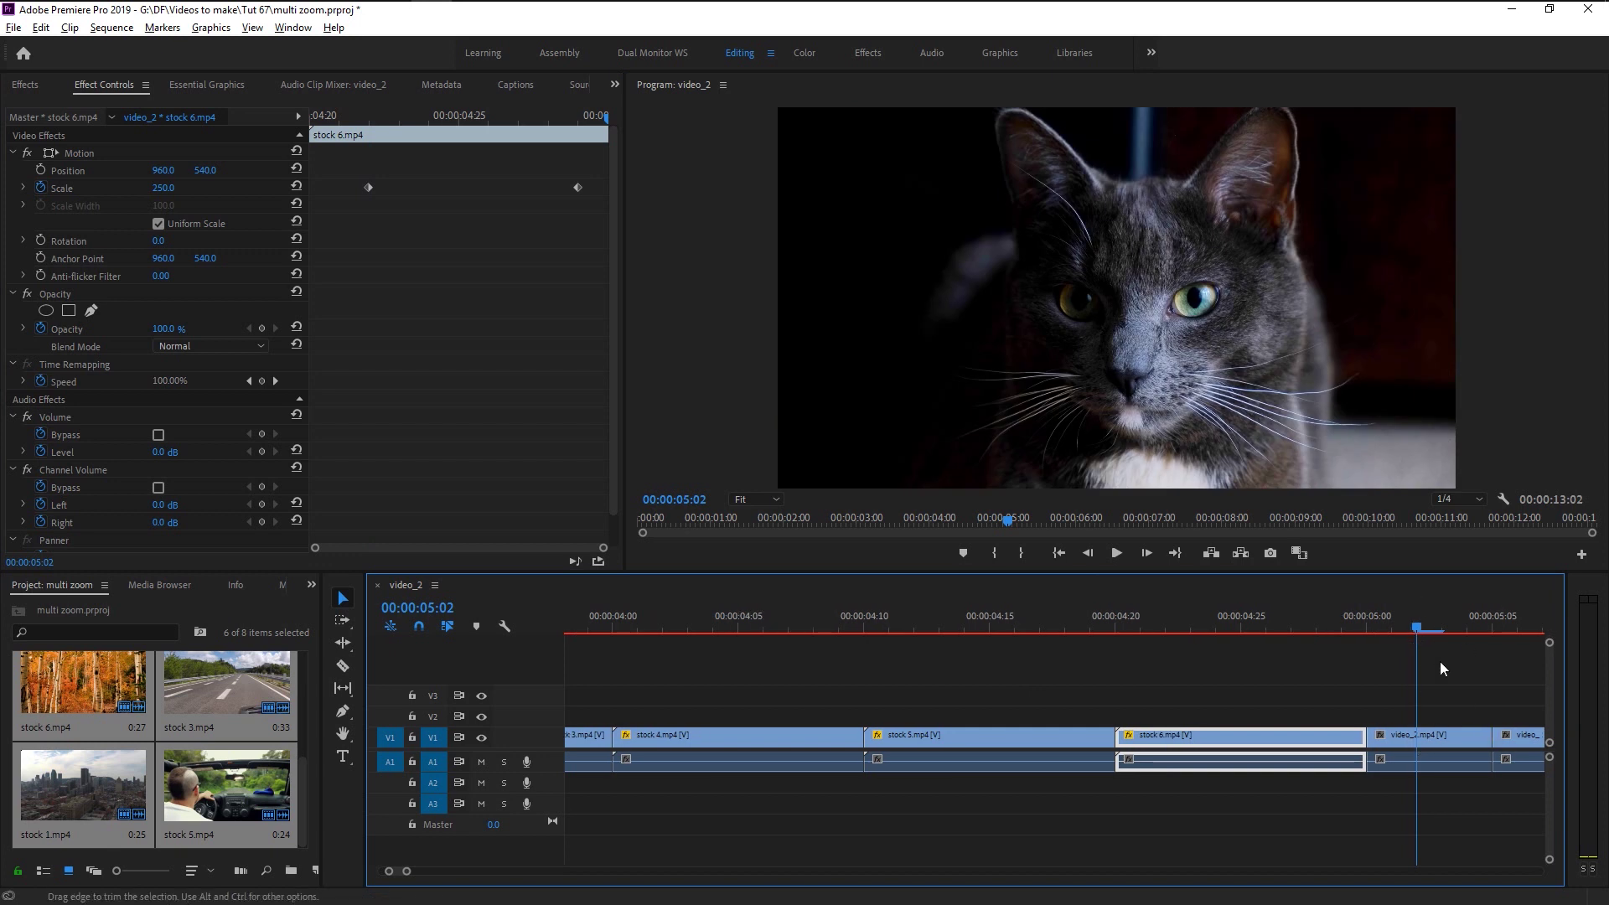
key("Right")
key("Right")
key("Right")
Step: Select the video_2 cat clip at 05:00 and place a Scale keyframe at the clip's end
left_click(1374, 616)
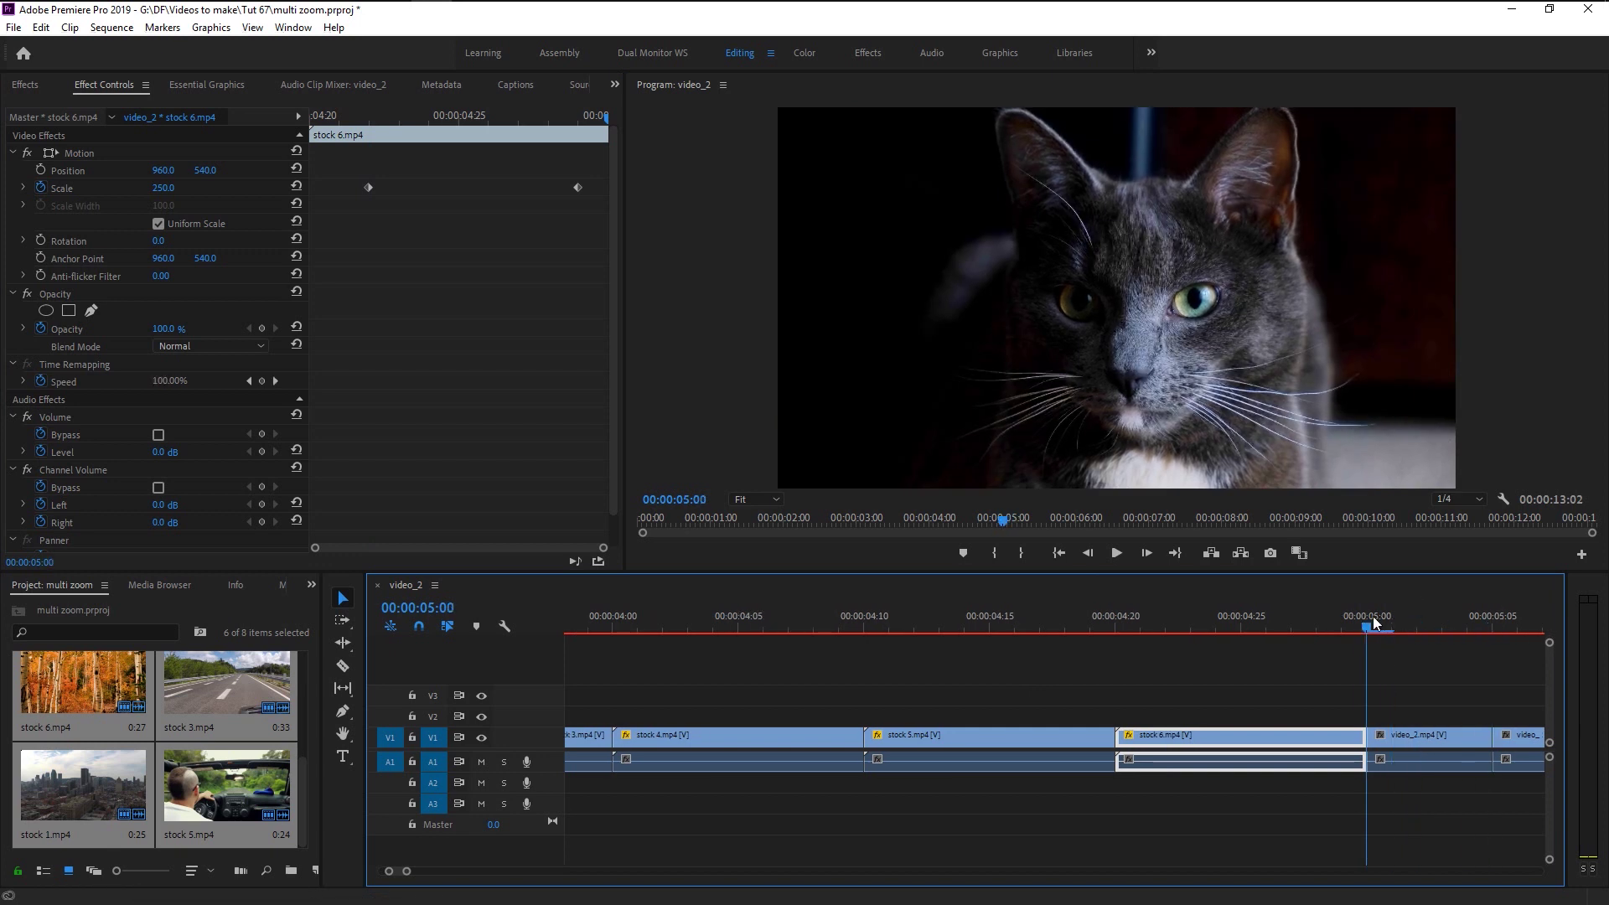
left_click(1405, 736)
scroll(1332, 617, "down", 1)
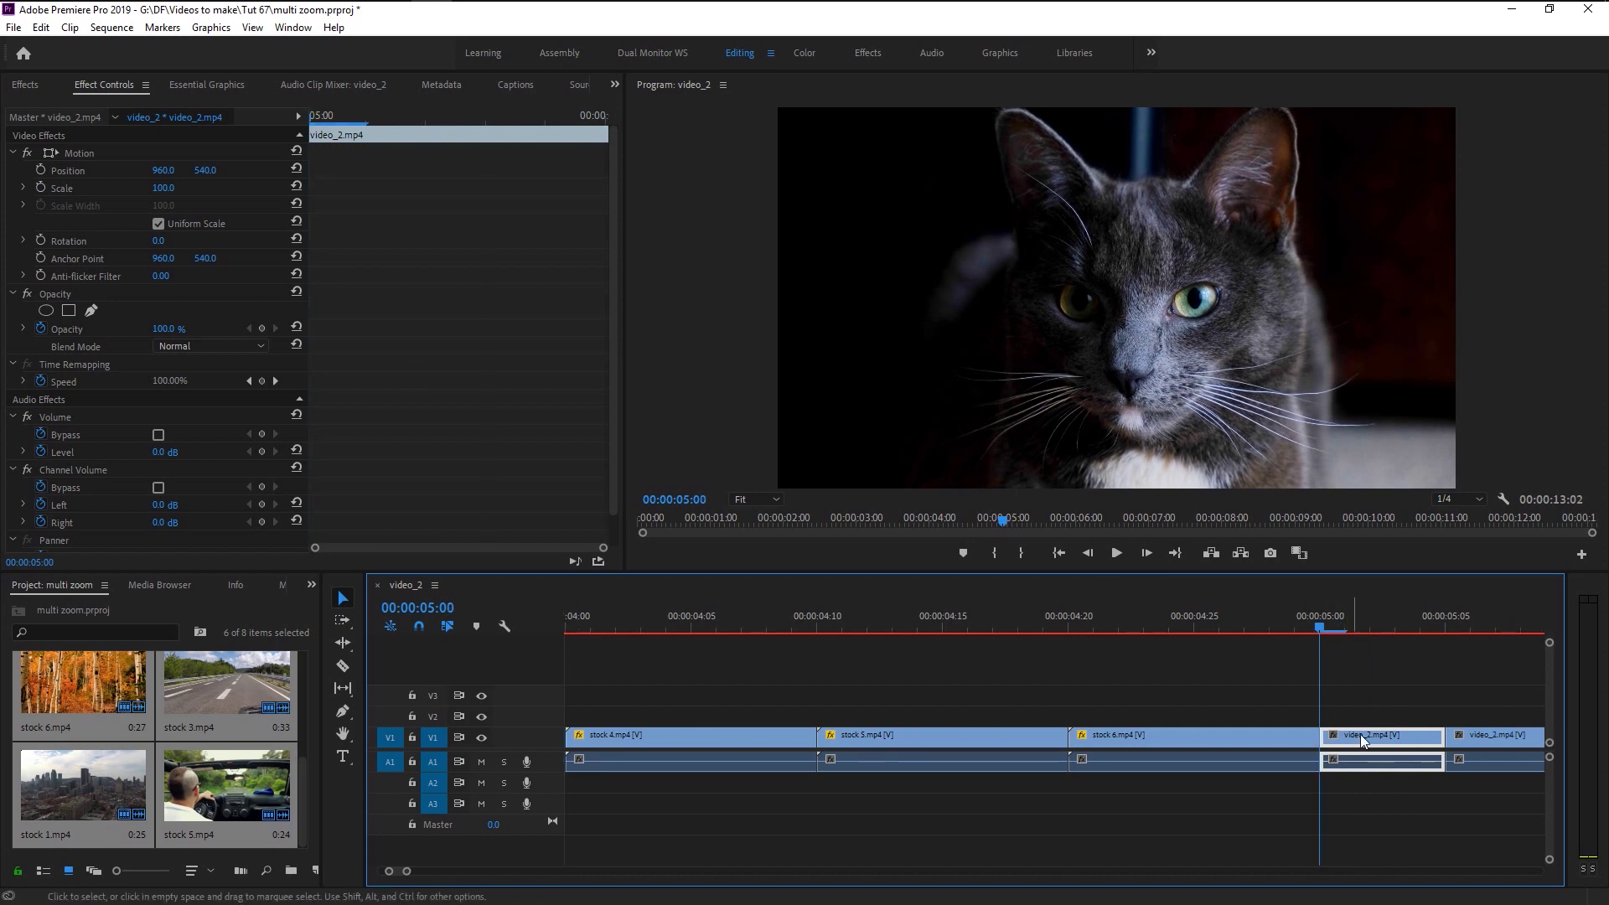
left_click(1342, 662)
left_click_drag(1345, 625, 1327, 708)
left_click(1341, 746)
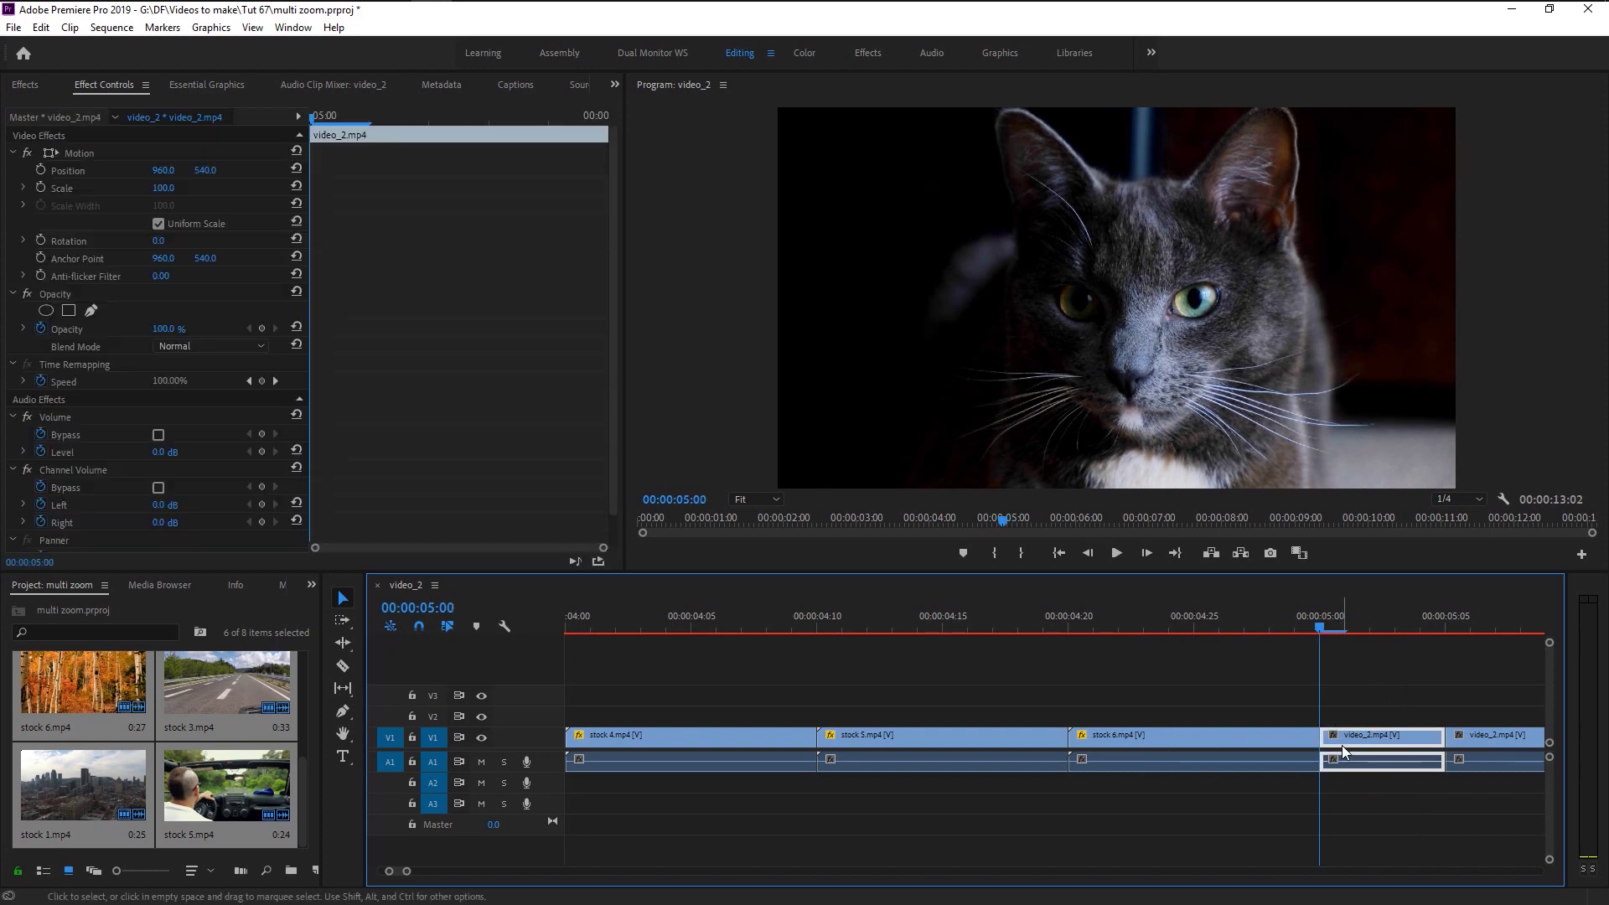
left_click(41, 187)
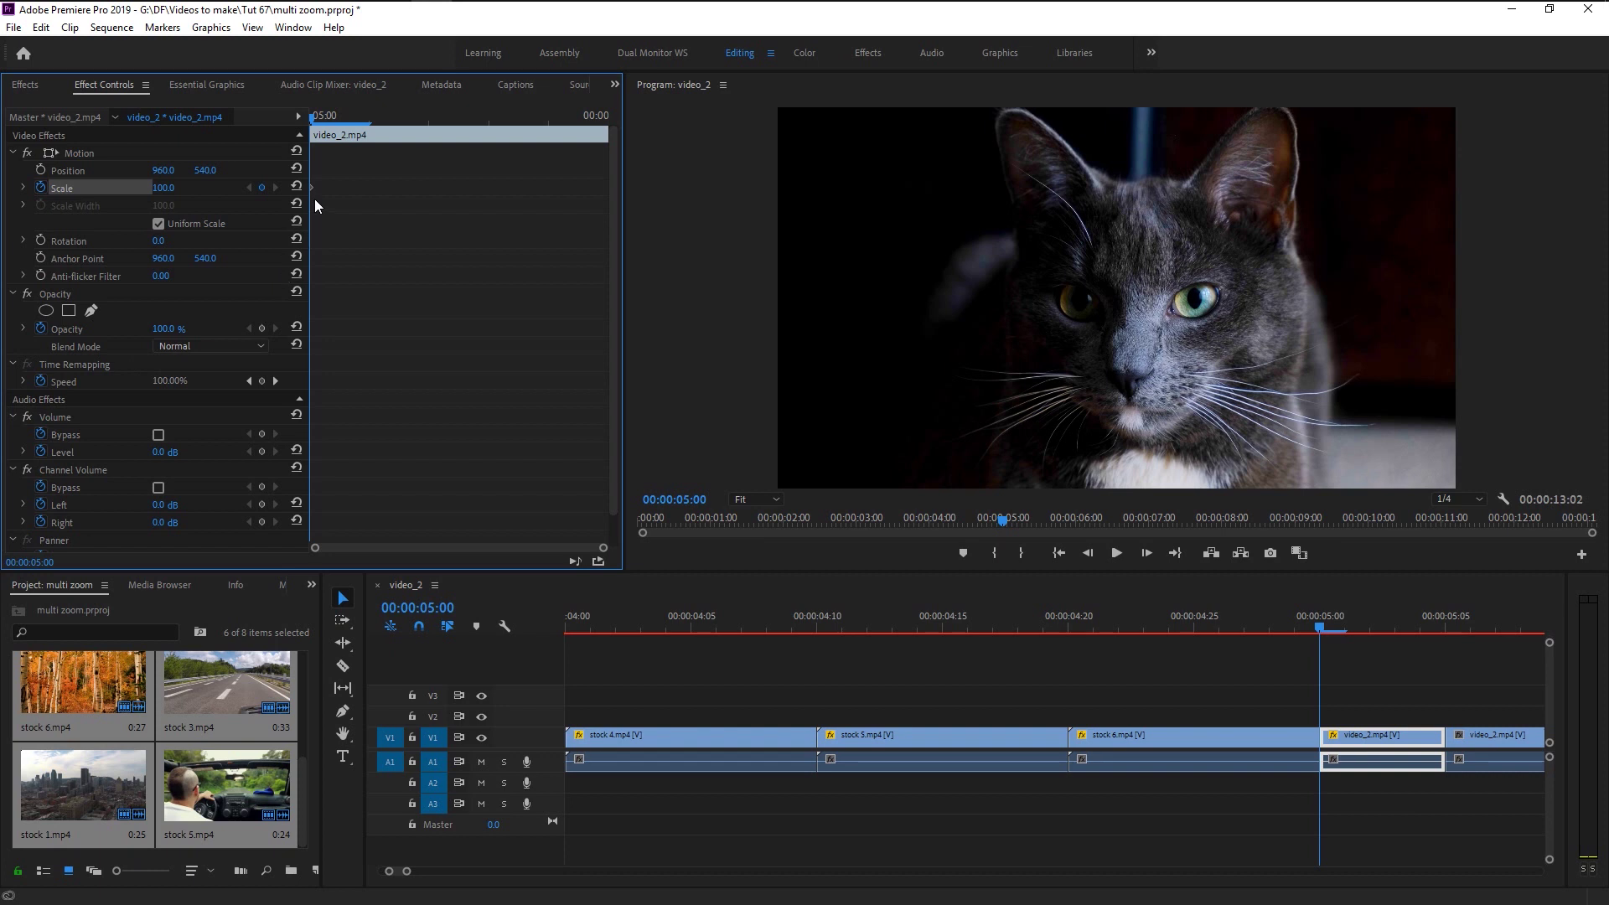
left_click_drag(312, 188, 604, 208)
Step: Raise the cat clip's Scale through 250 and 300 to a final 400
left_click(162, 187)
type("250")
key("Return")
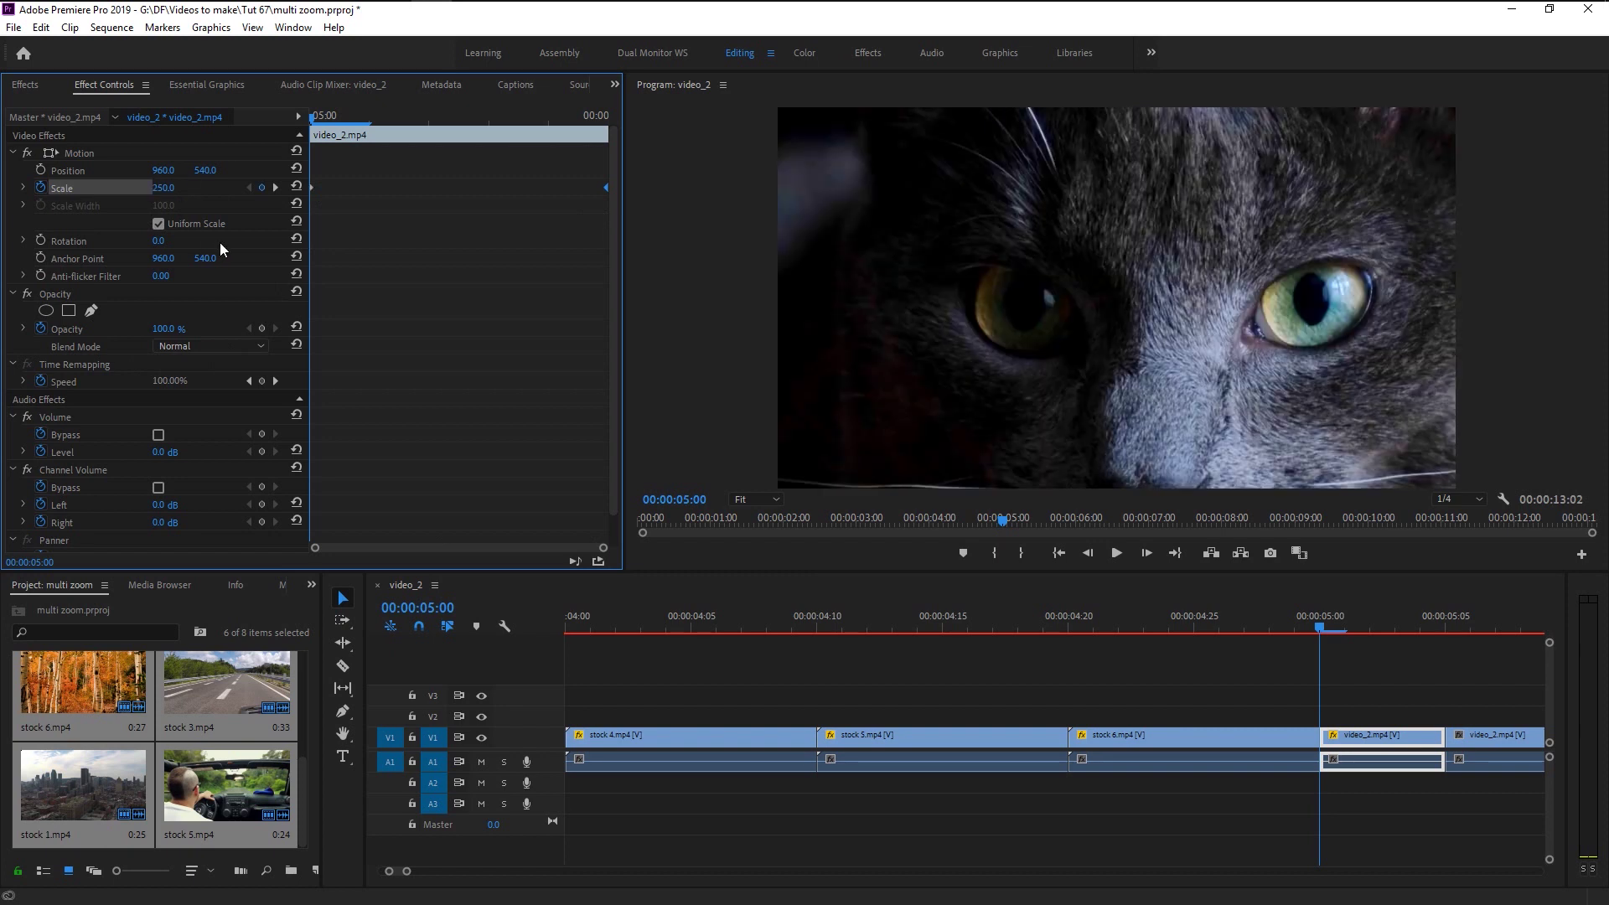
left_click(163, 188)
type("300")
key("Return")
left_click(175, 186)
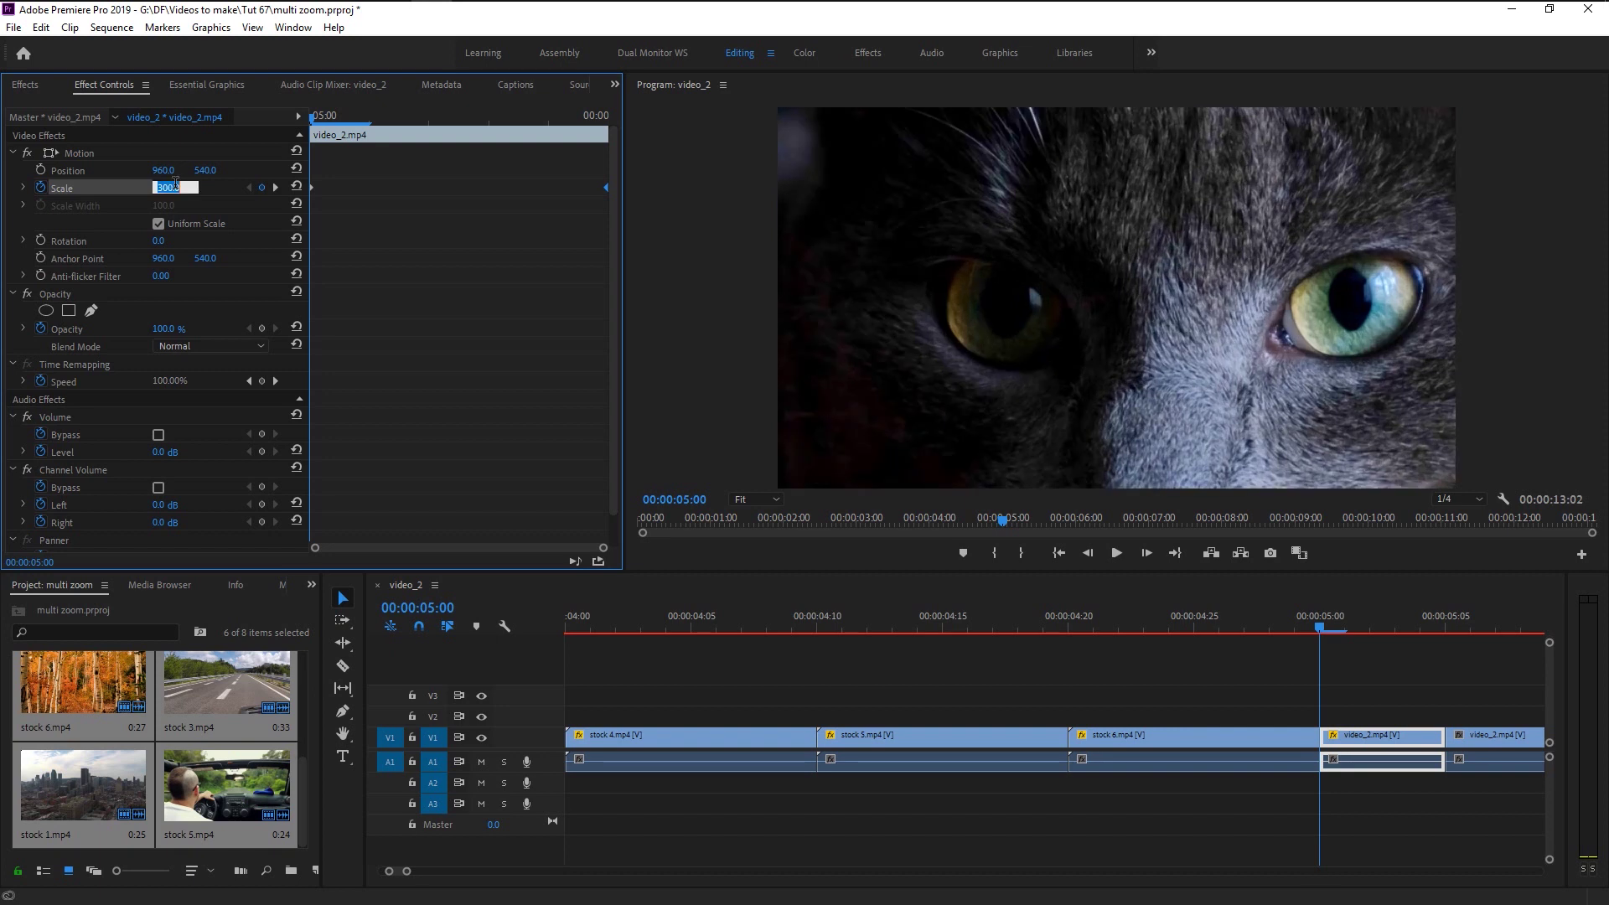
type("400")
key("Return")
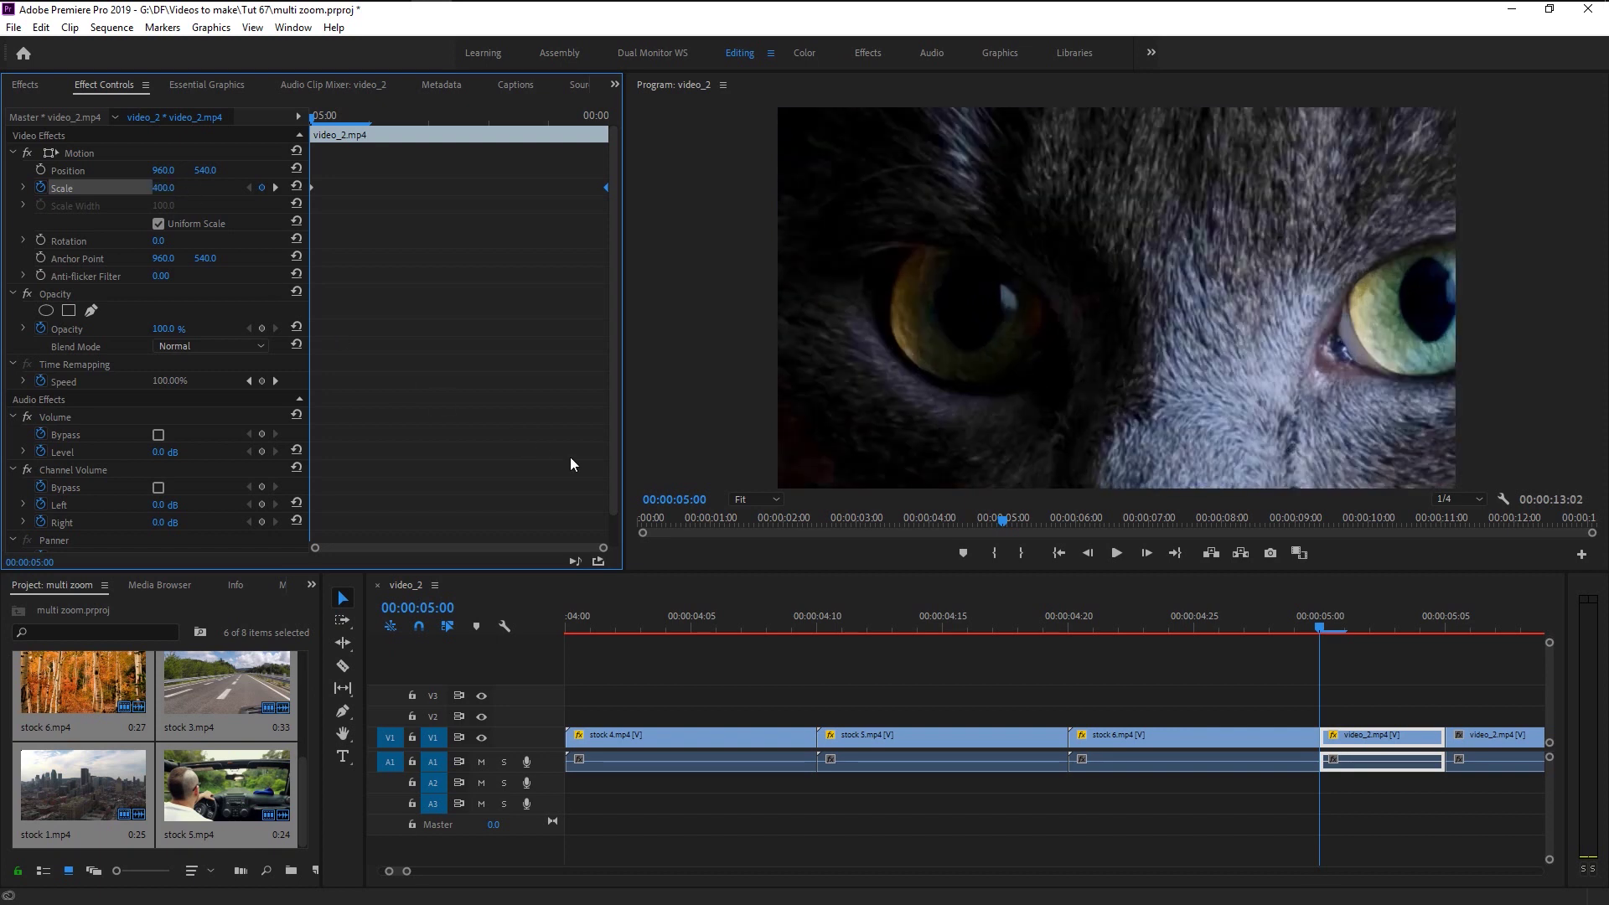
left_click(980, 862)
scroll(858, 829, "down", 6)
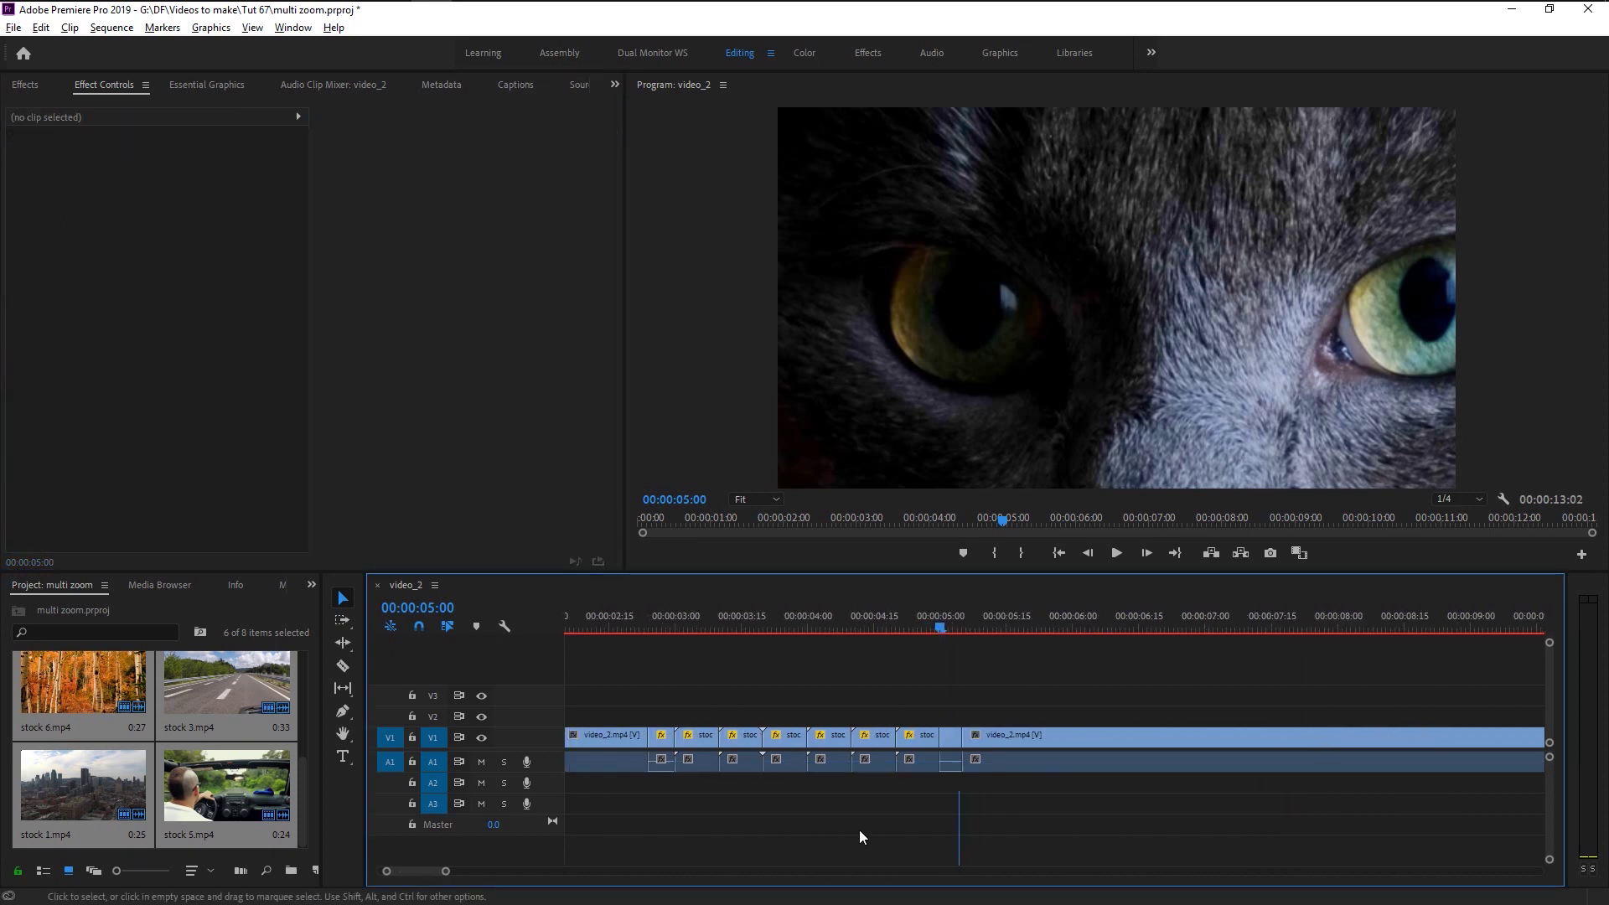
left_click_drag(605, 626, 503, 675)
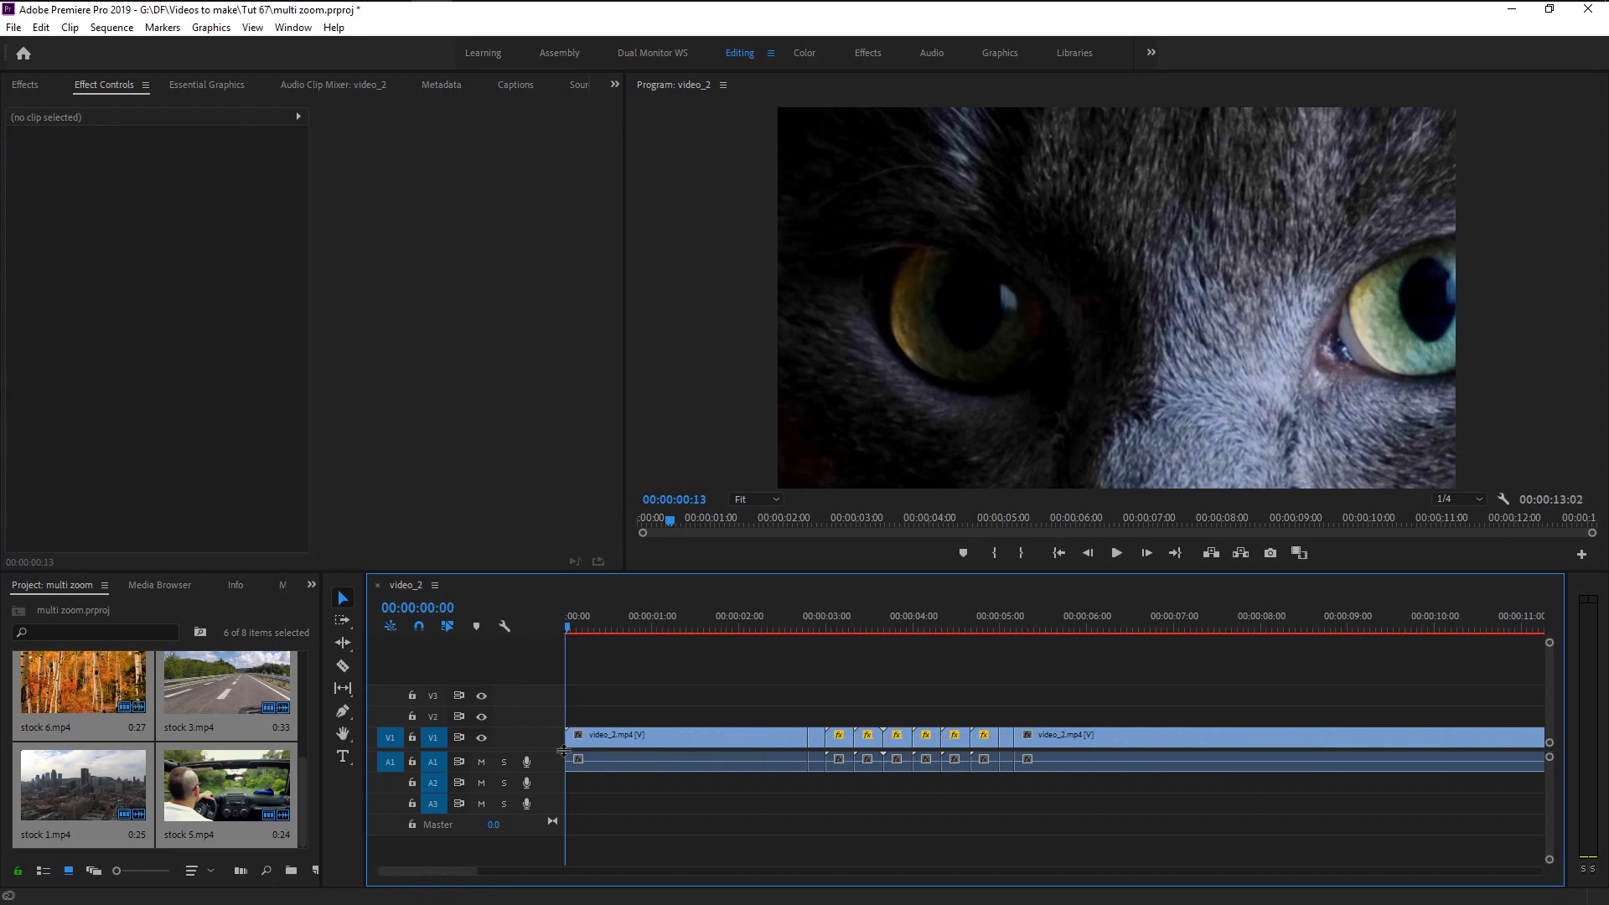
left_click(1118, 555)
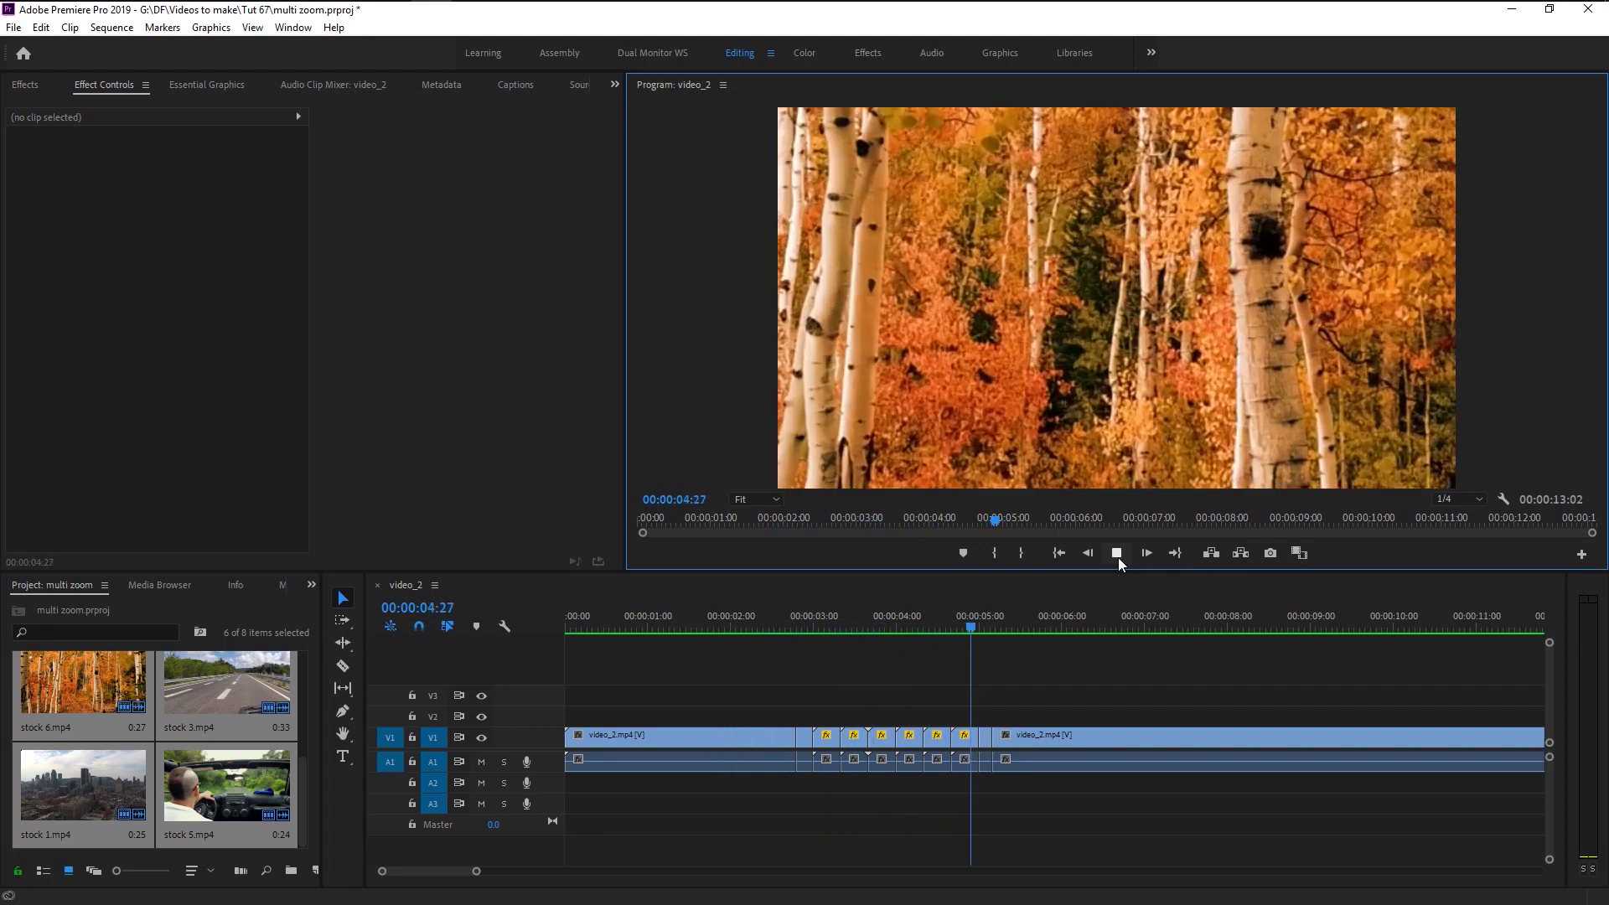
left_click(1116, 553)
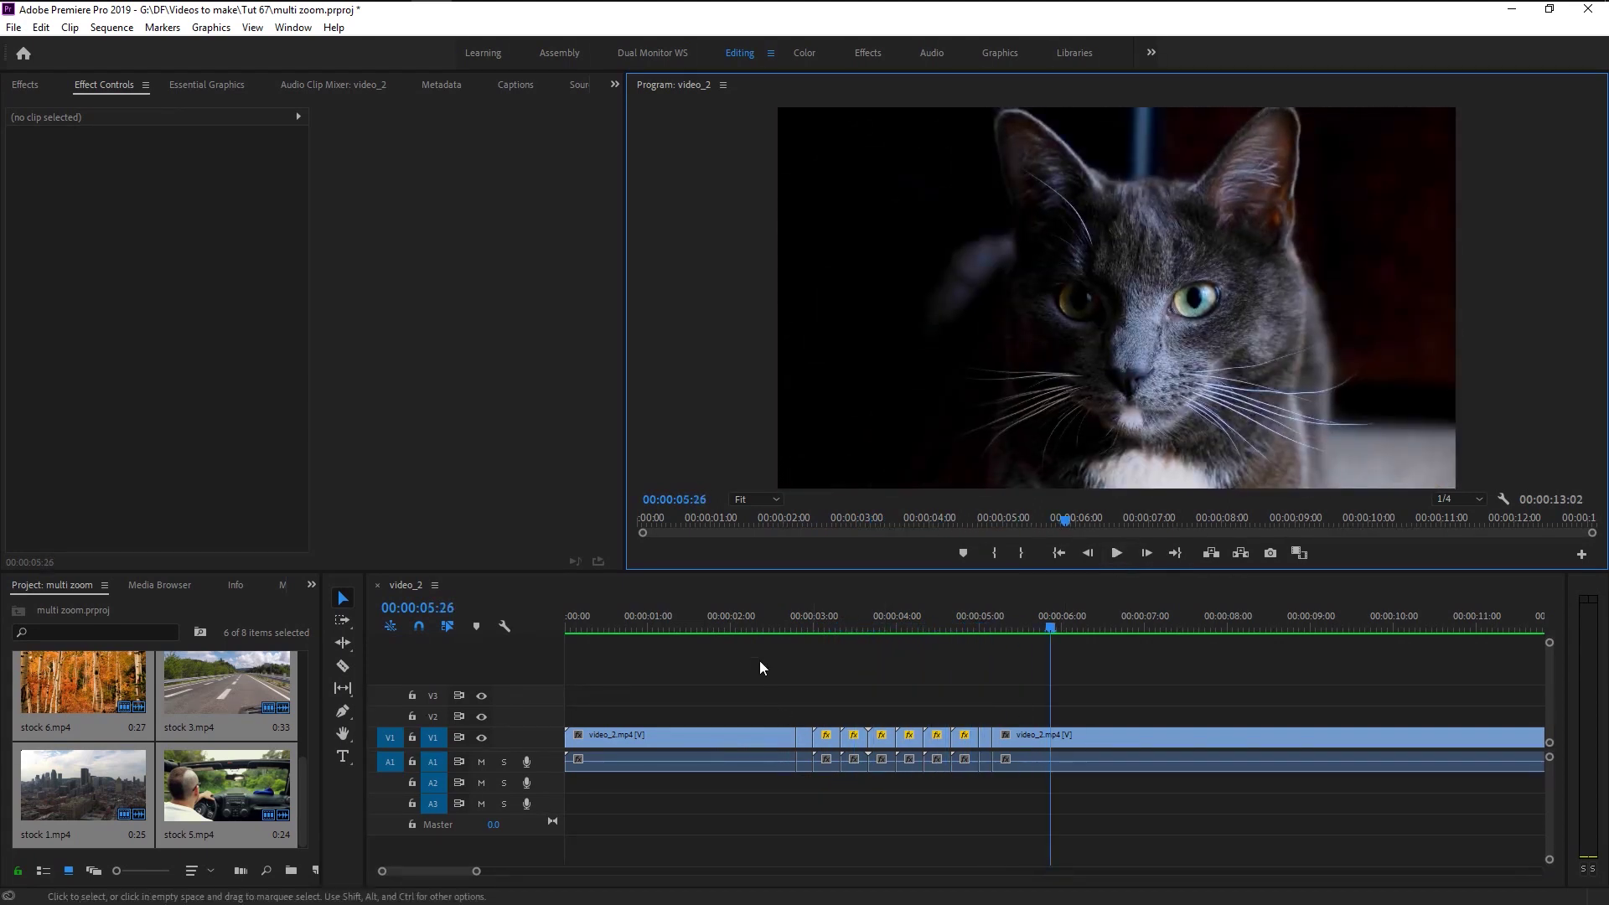
left_click(757, 630)
left_click(1113, 563)
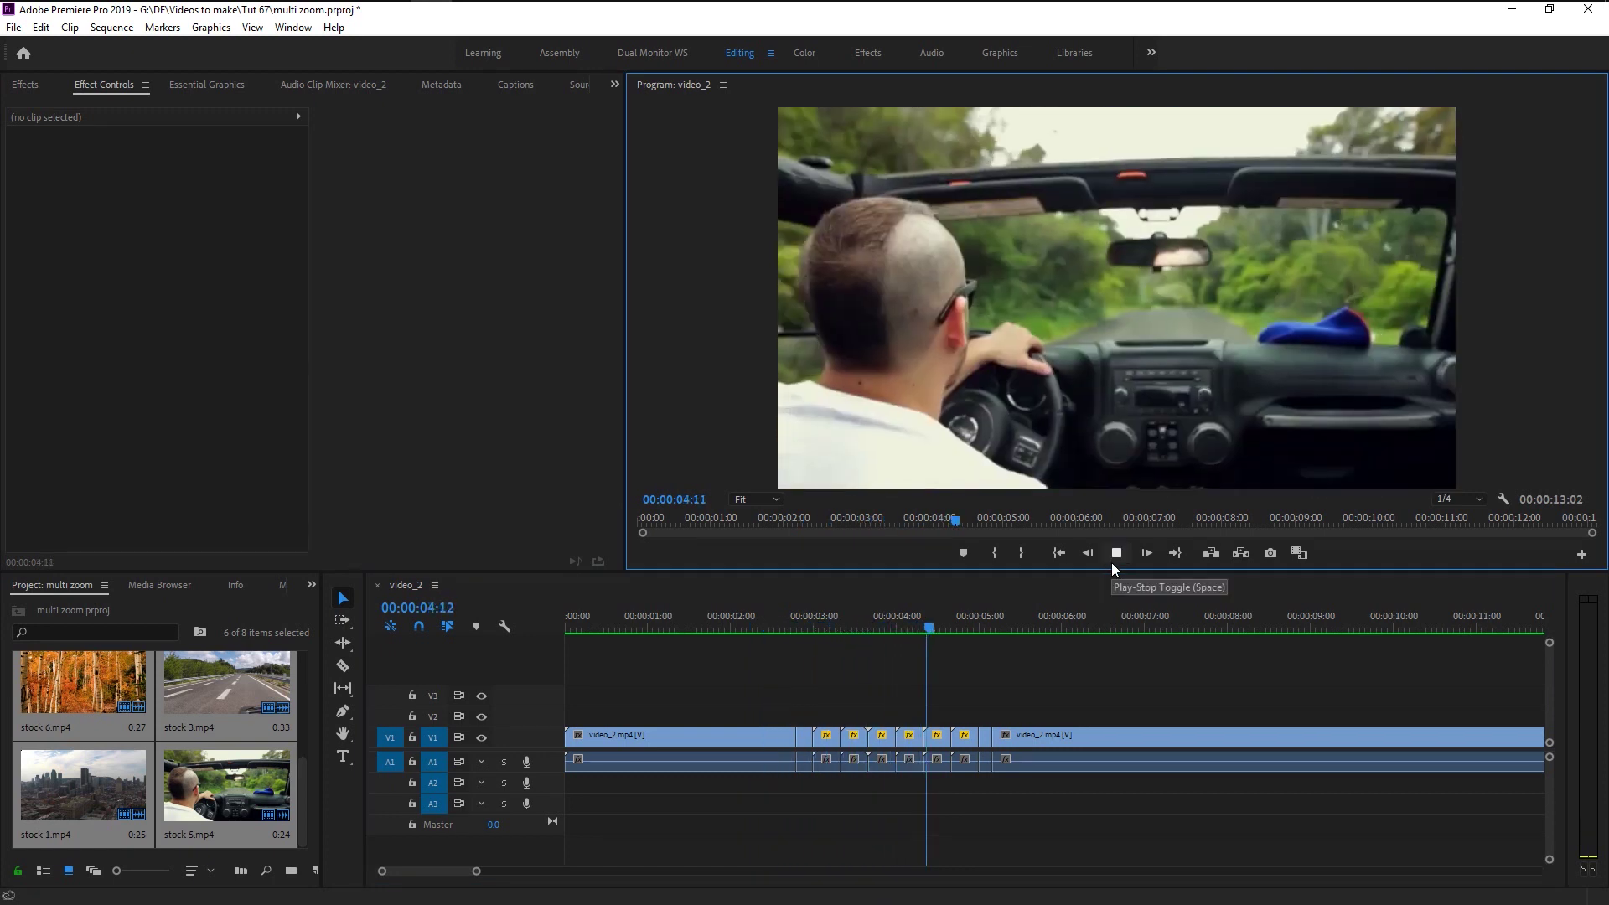
left_click(1111, 561)
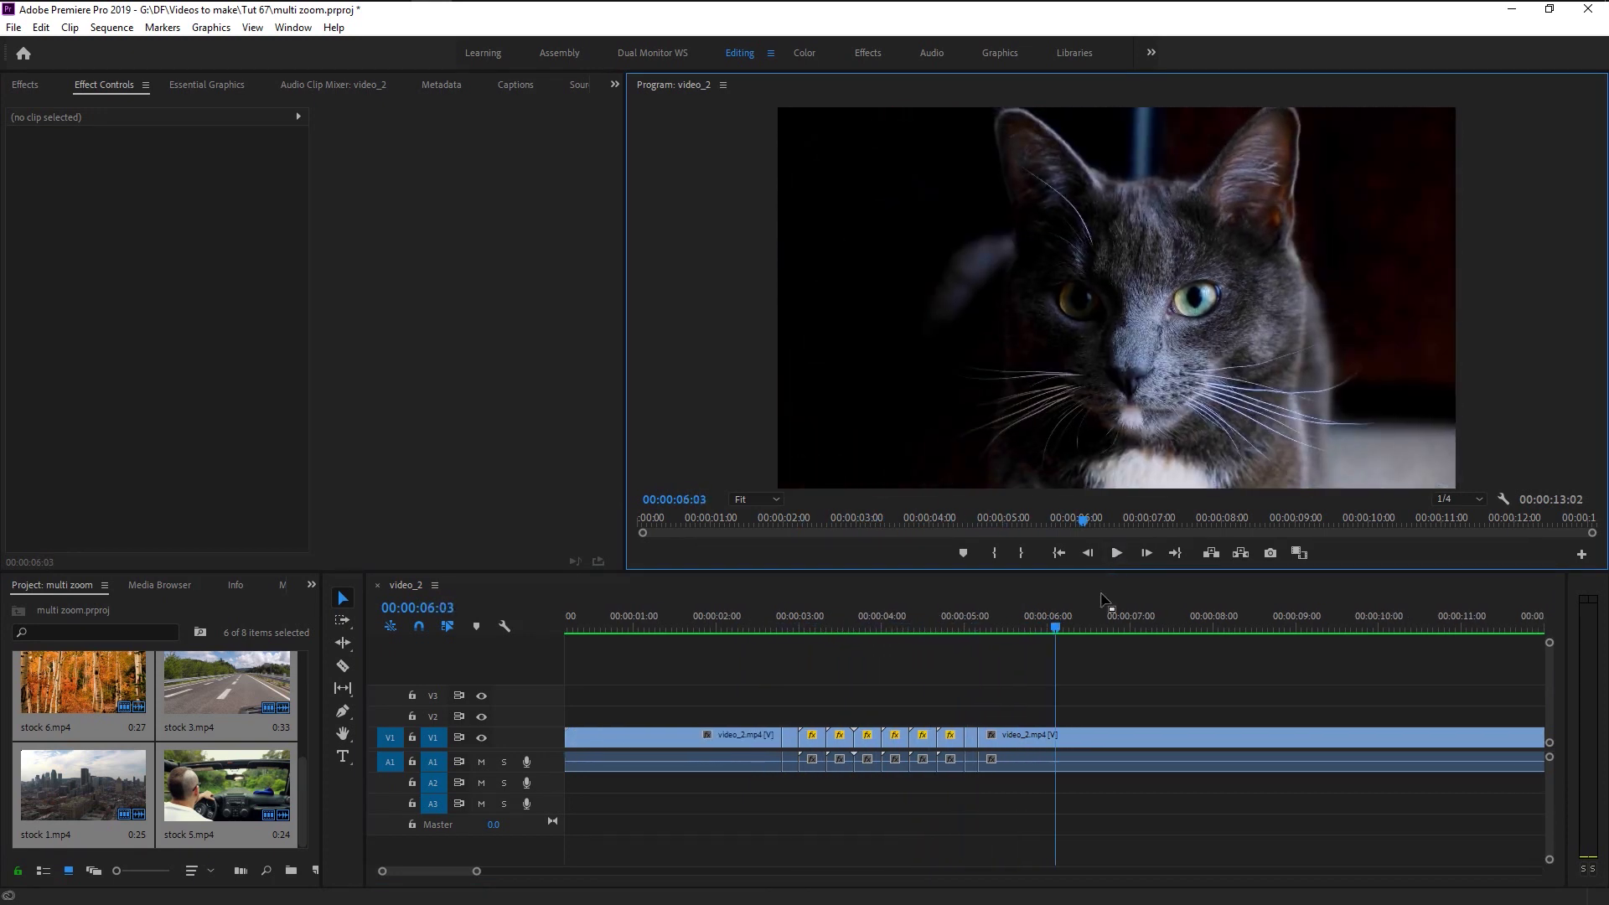
left_click(979, 624)
mouse_move(978, 625)
left_mouse_down()
mouse_move(952, 625)
mouse_move(992, 625)
mouse_move(945, 620)
mouse_move(989, 617)
left_mouse_up()
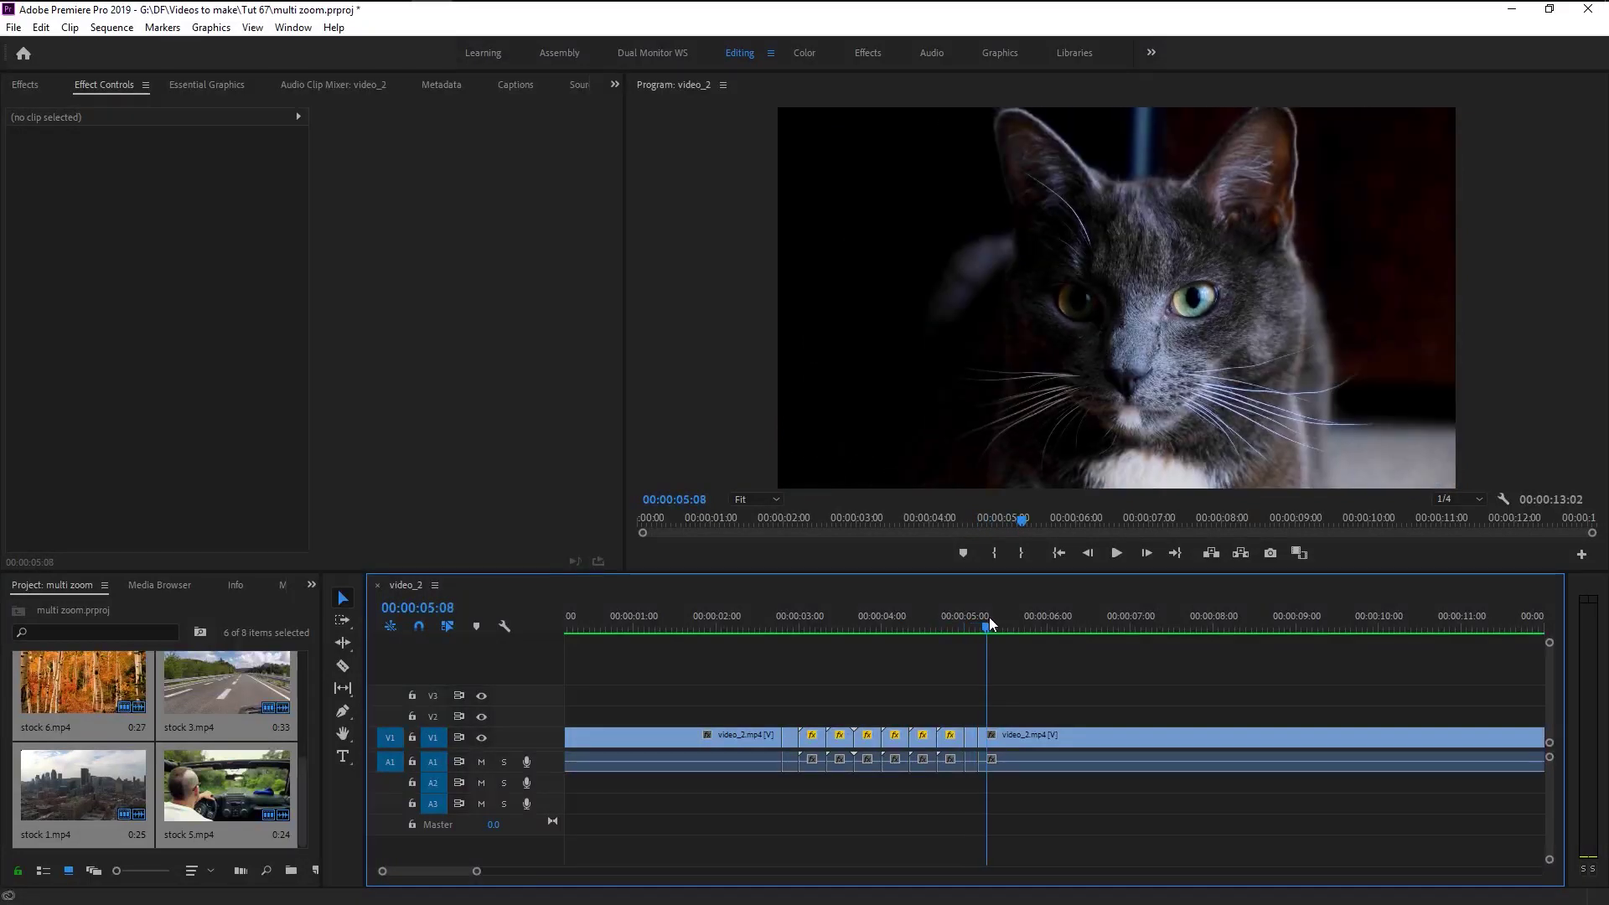
left_click(773, 626)
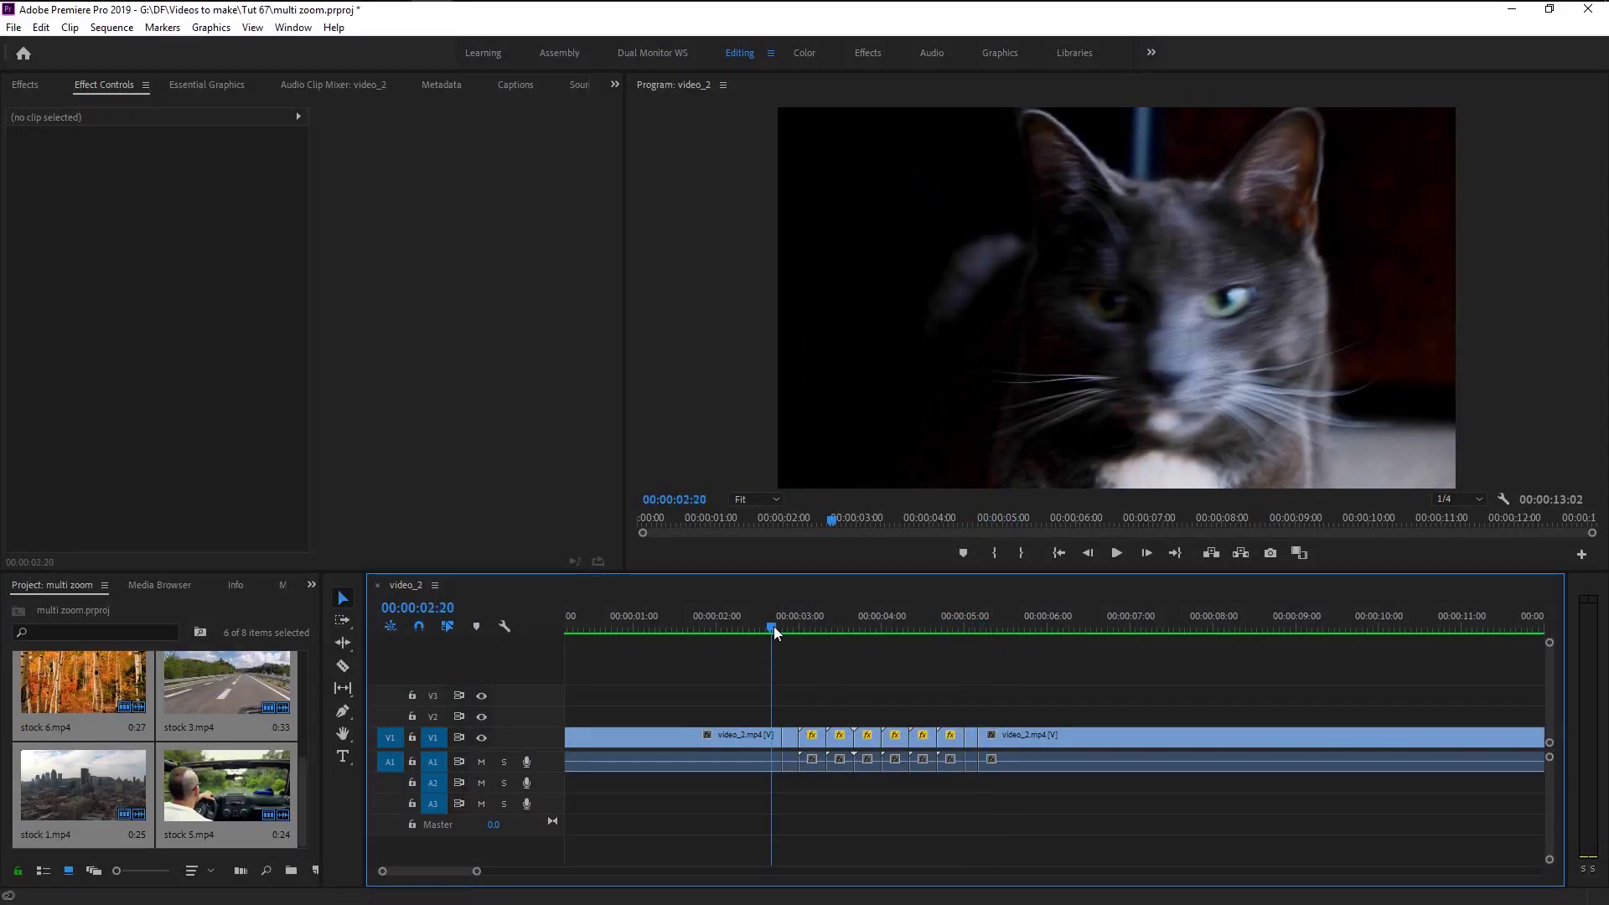
Step: Create a new Adjustment Layer and place it on V2 at 00:00:03:00 above stock 1.mp4
scroll(883, 764, "up", 3, "alt")
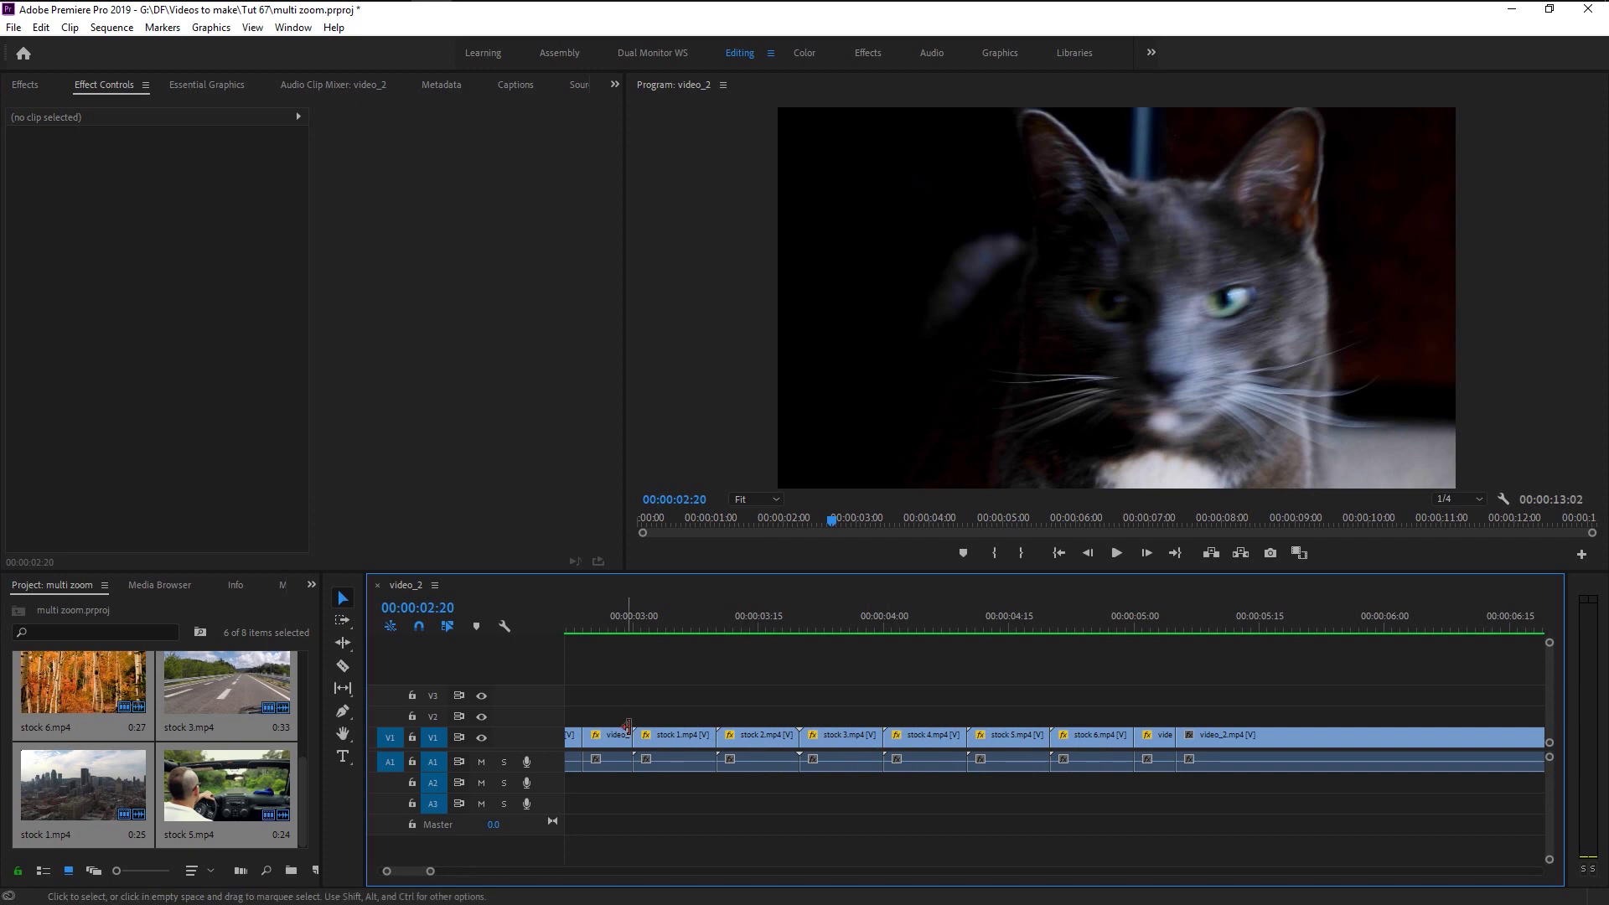
scroll(627, 725, "up", 1)
left_click(662, 758)
left_click(706, 831)
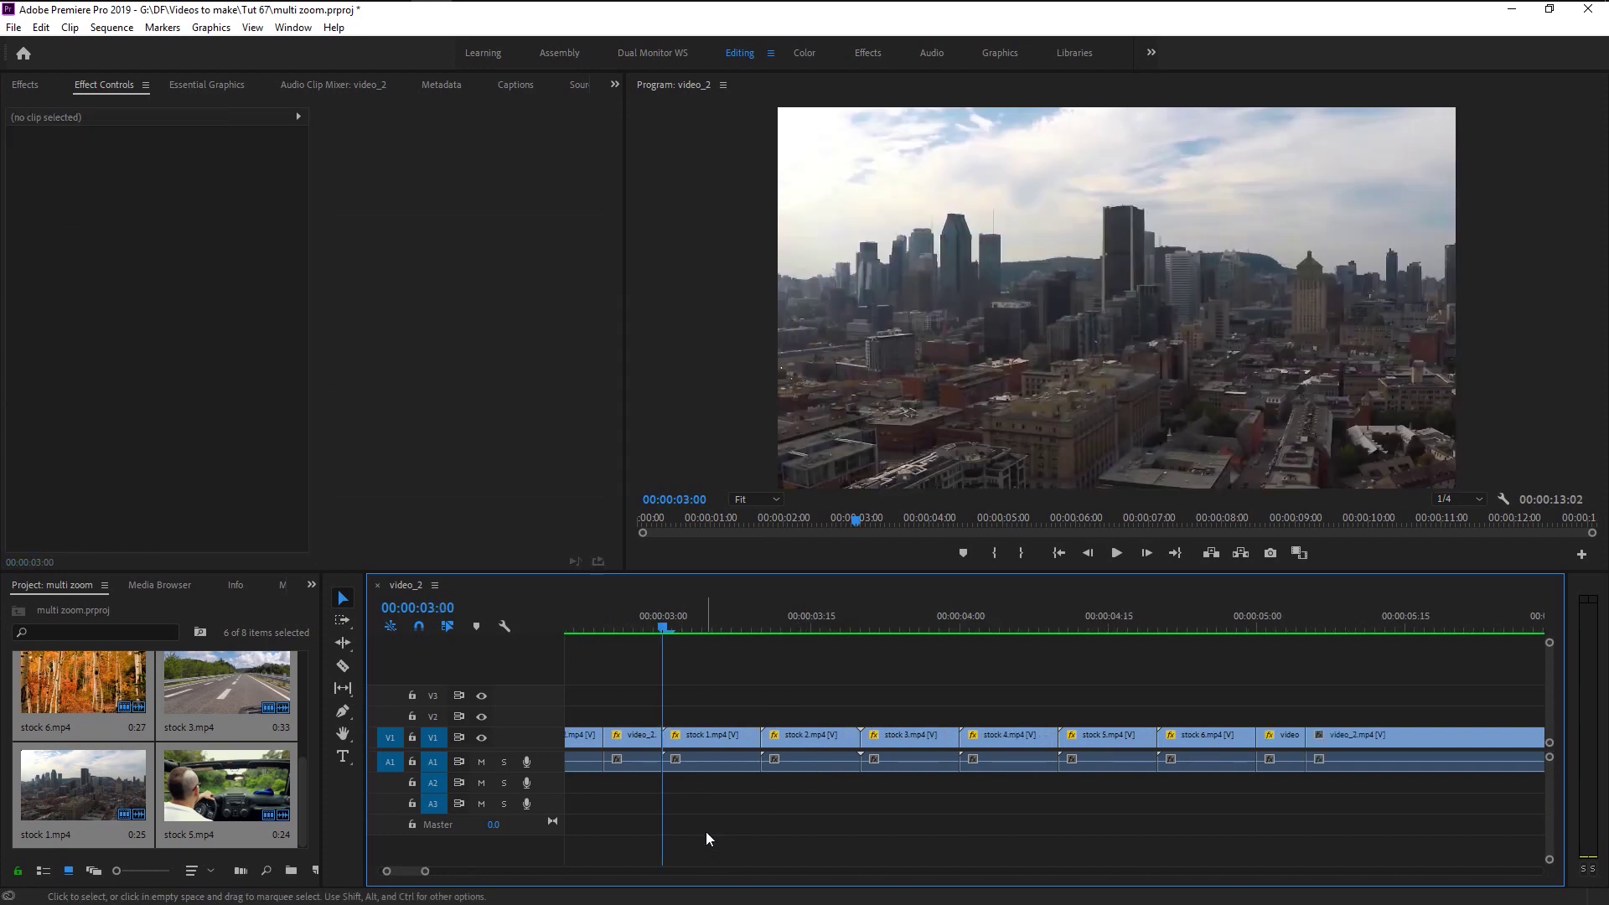
left_click(315, 872)
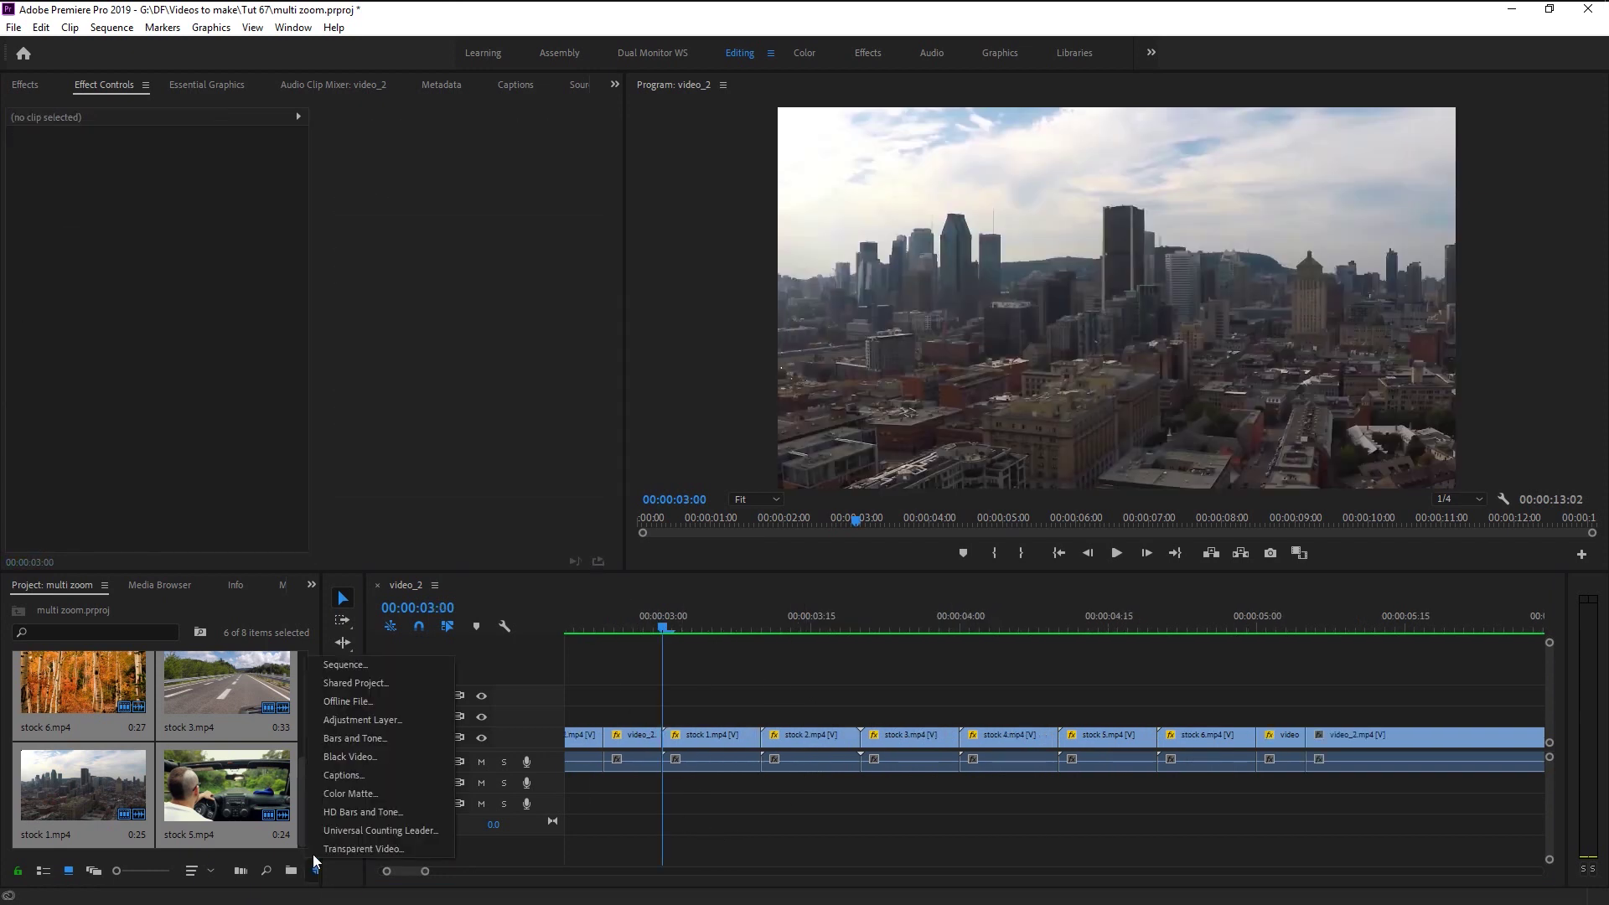
left_click(354, 724)
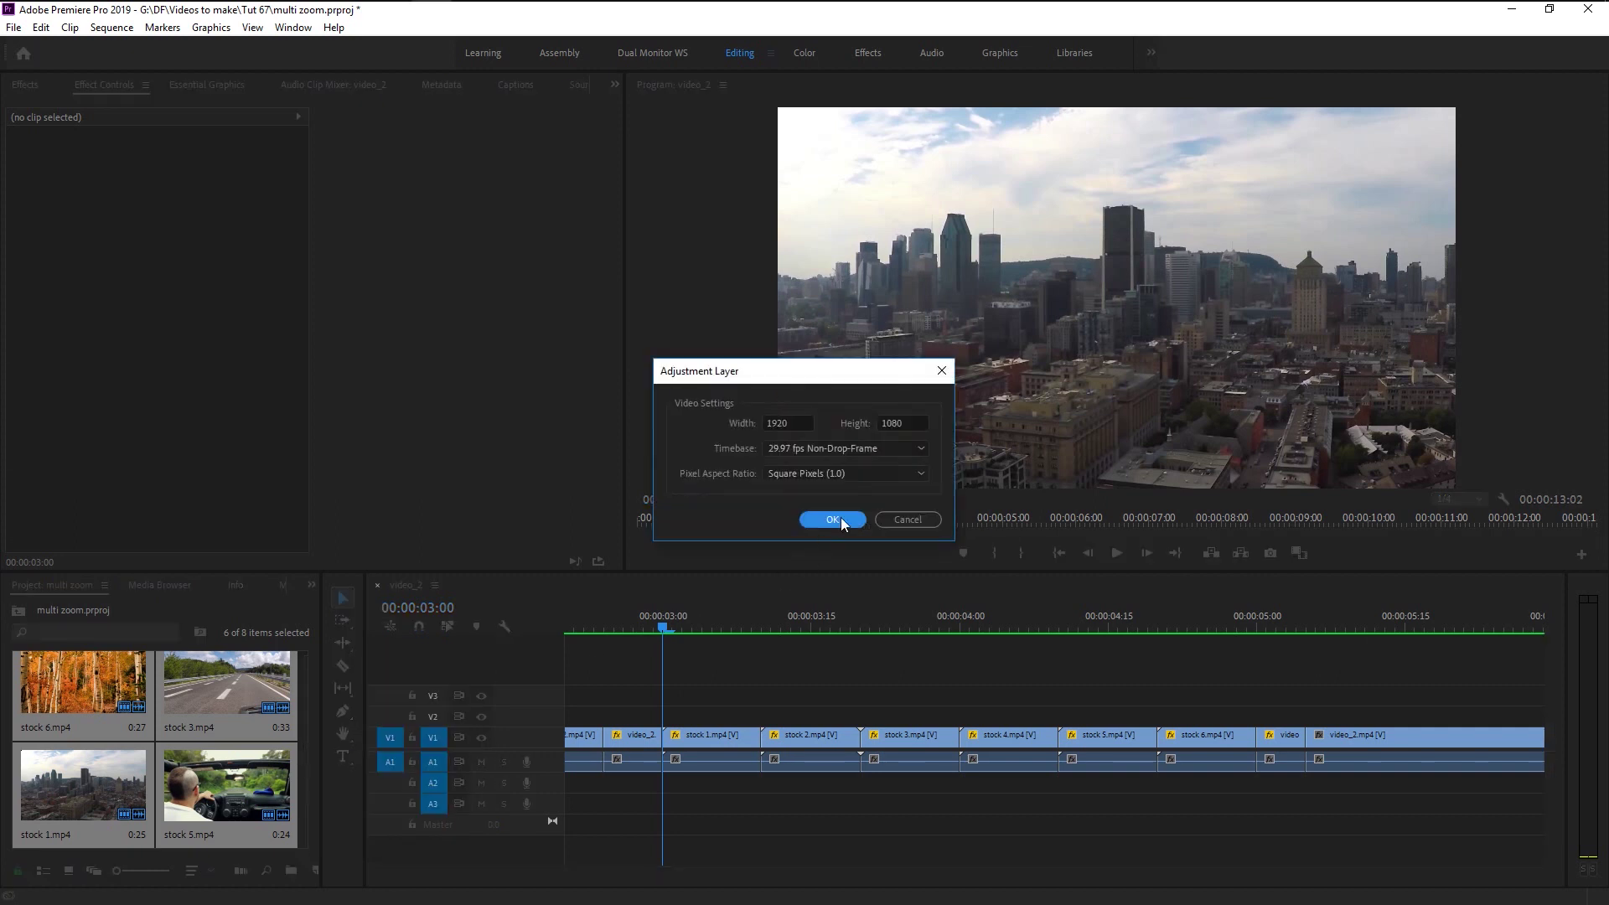
left_click(841, 519)
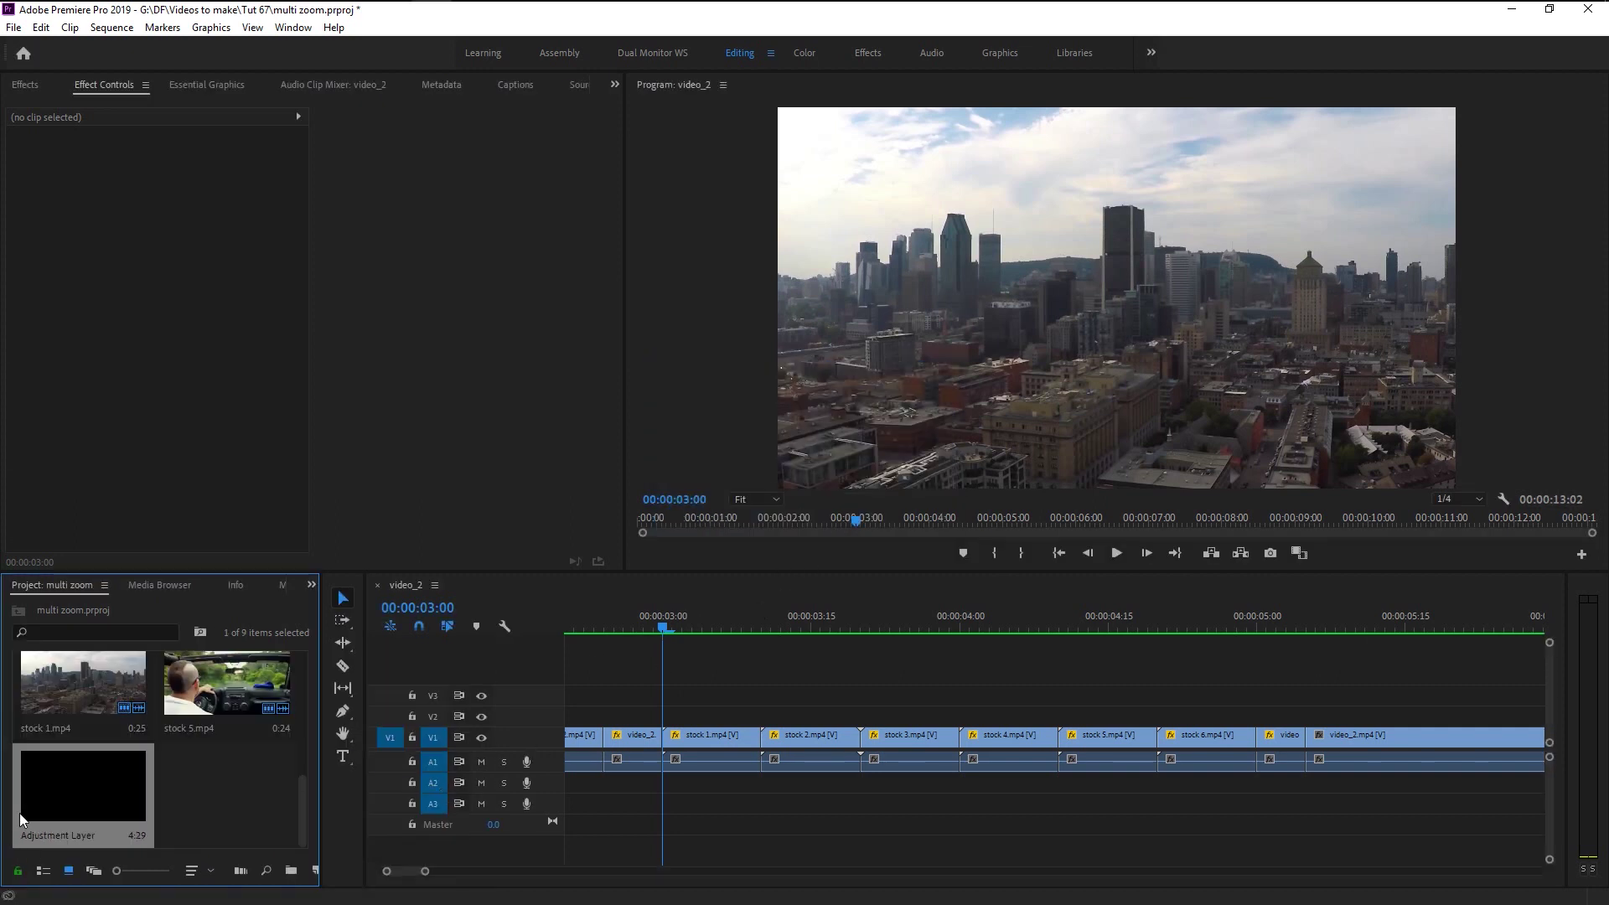
left_click_drag(23, 819, 673, 727)
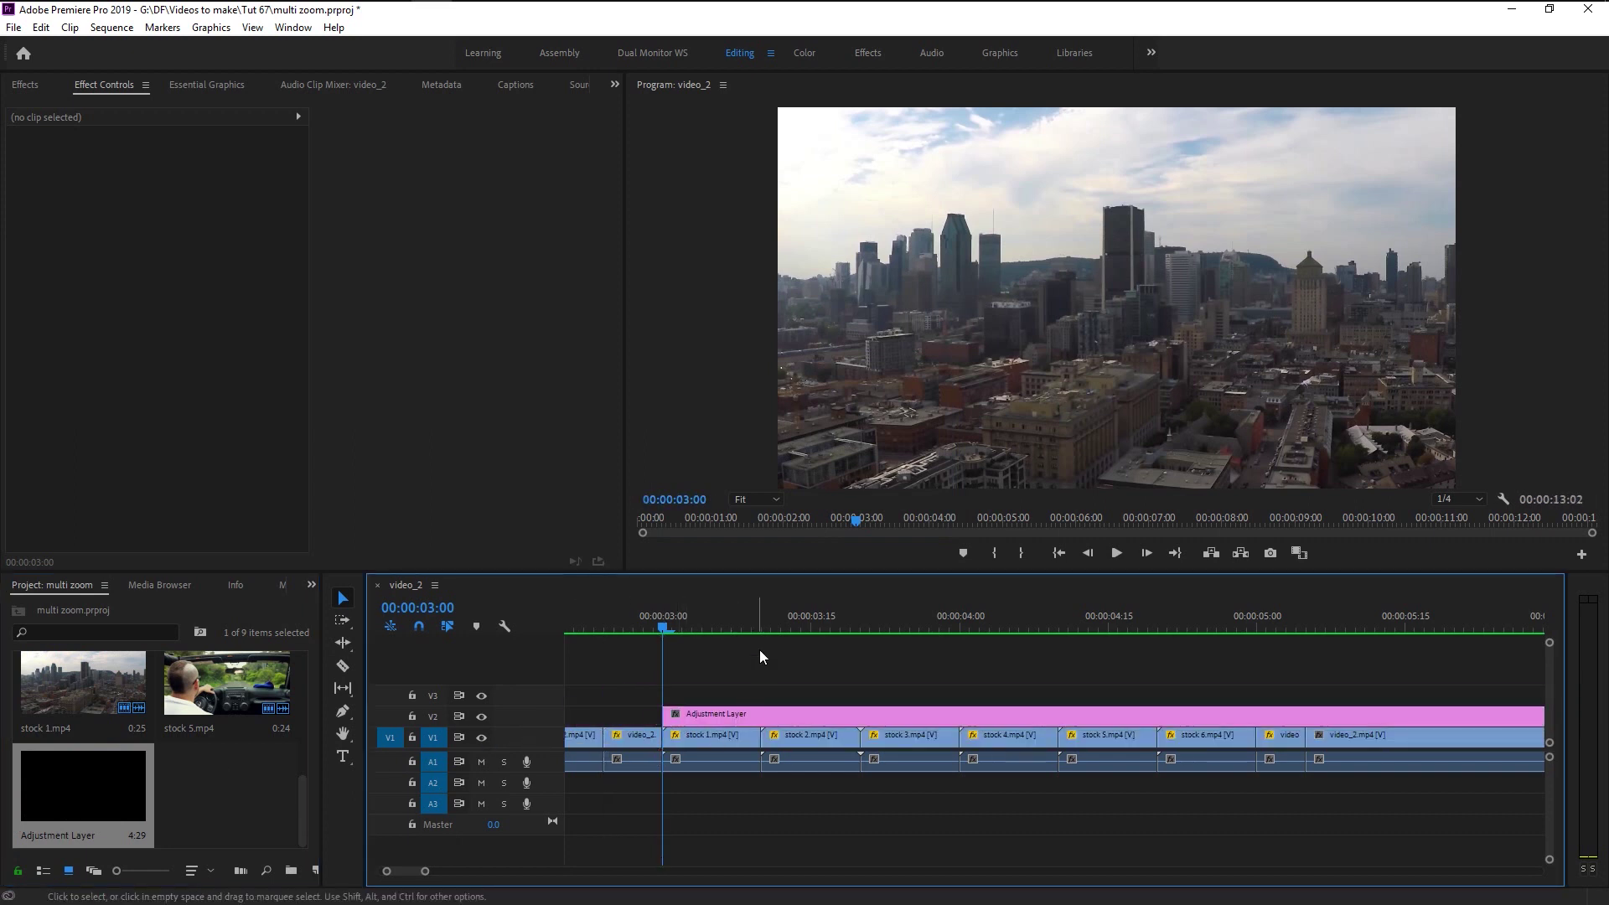
Step: Cut the adjustment layer at 03:10 and delete the right piece, leaving 03:00–03:10
left_click(759, 612)
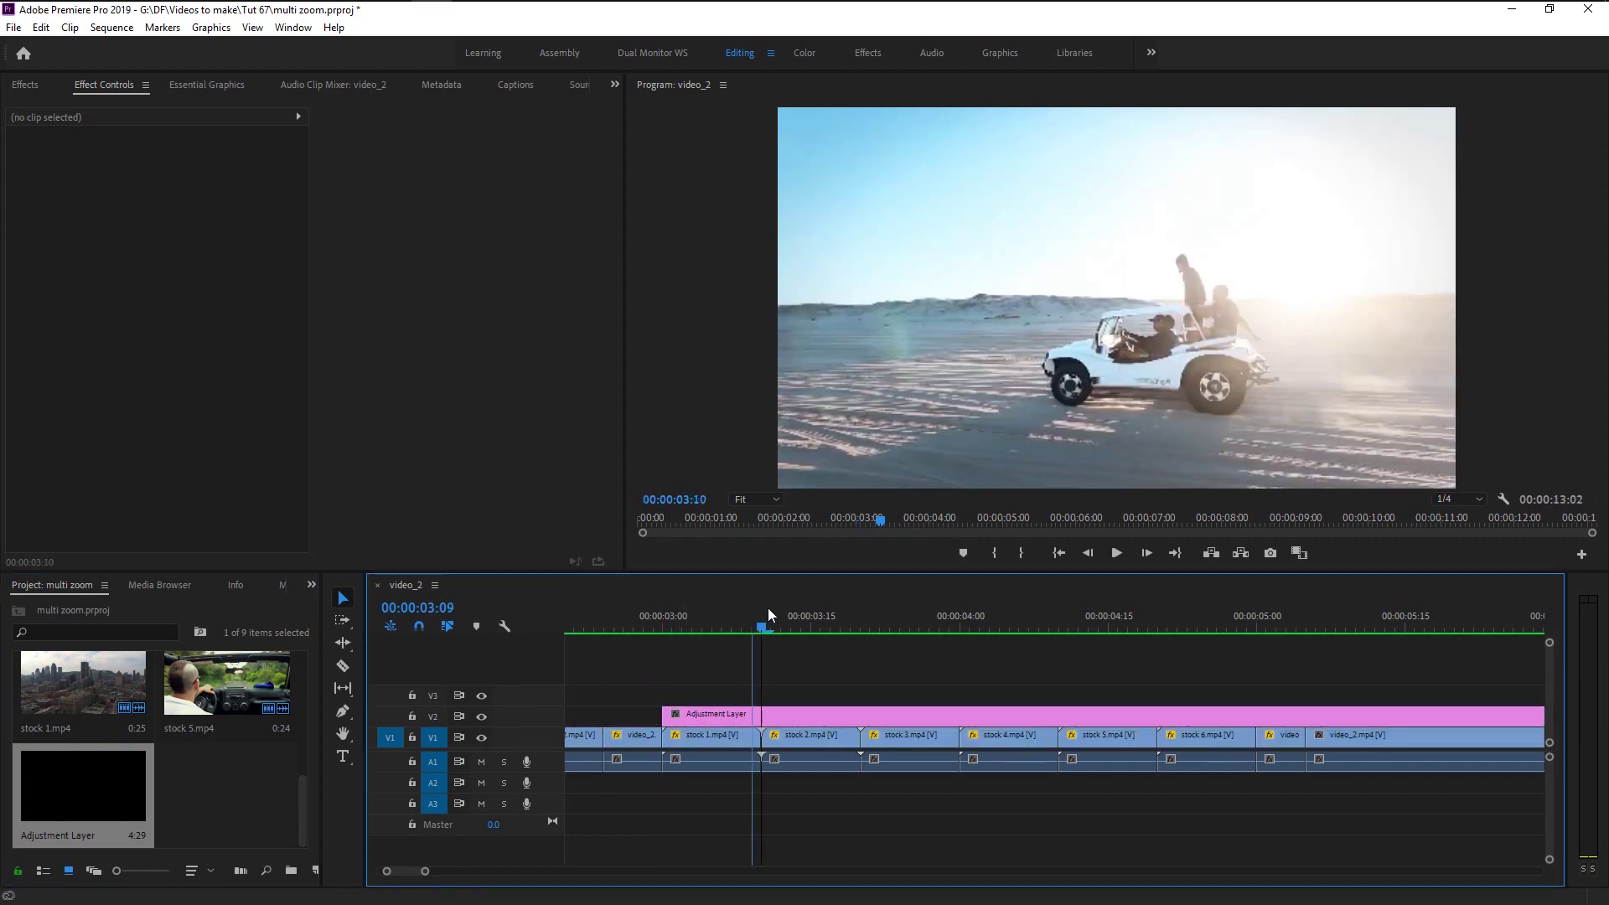
left_click(792, 716)
key("ctrl+k")
left_click(793, 715)
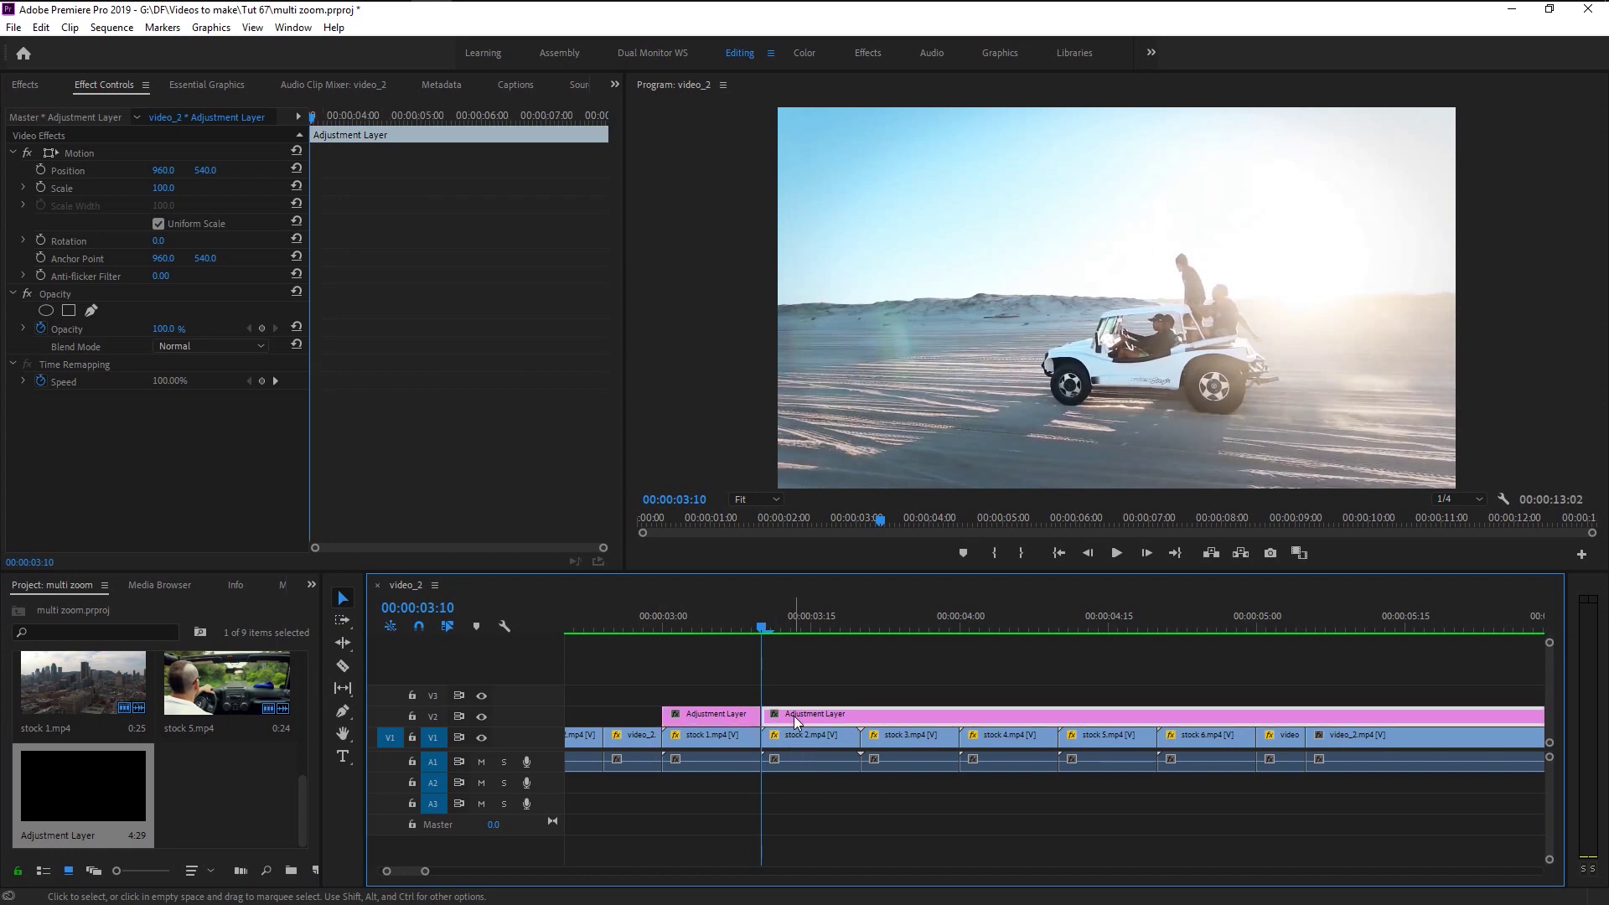
key("Delete")
left_click(697, 711)
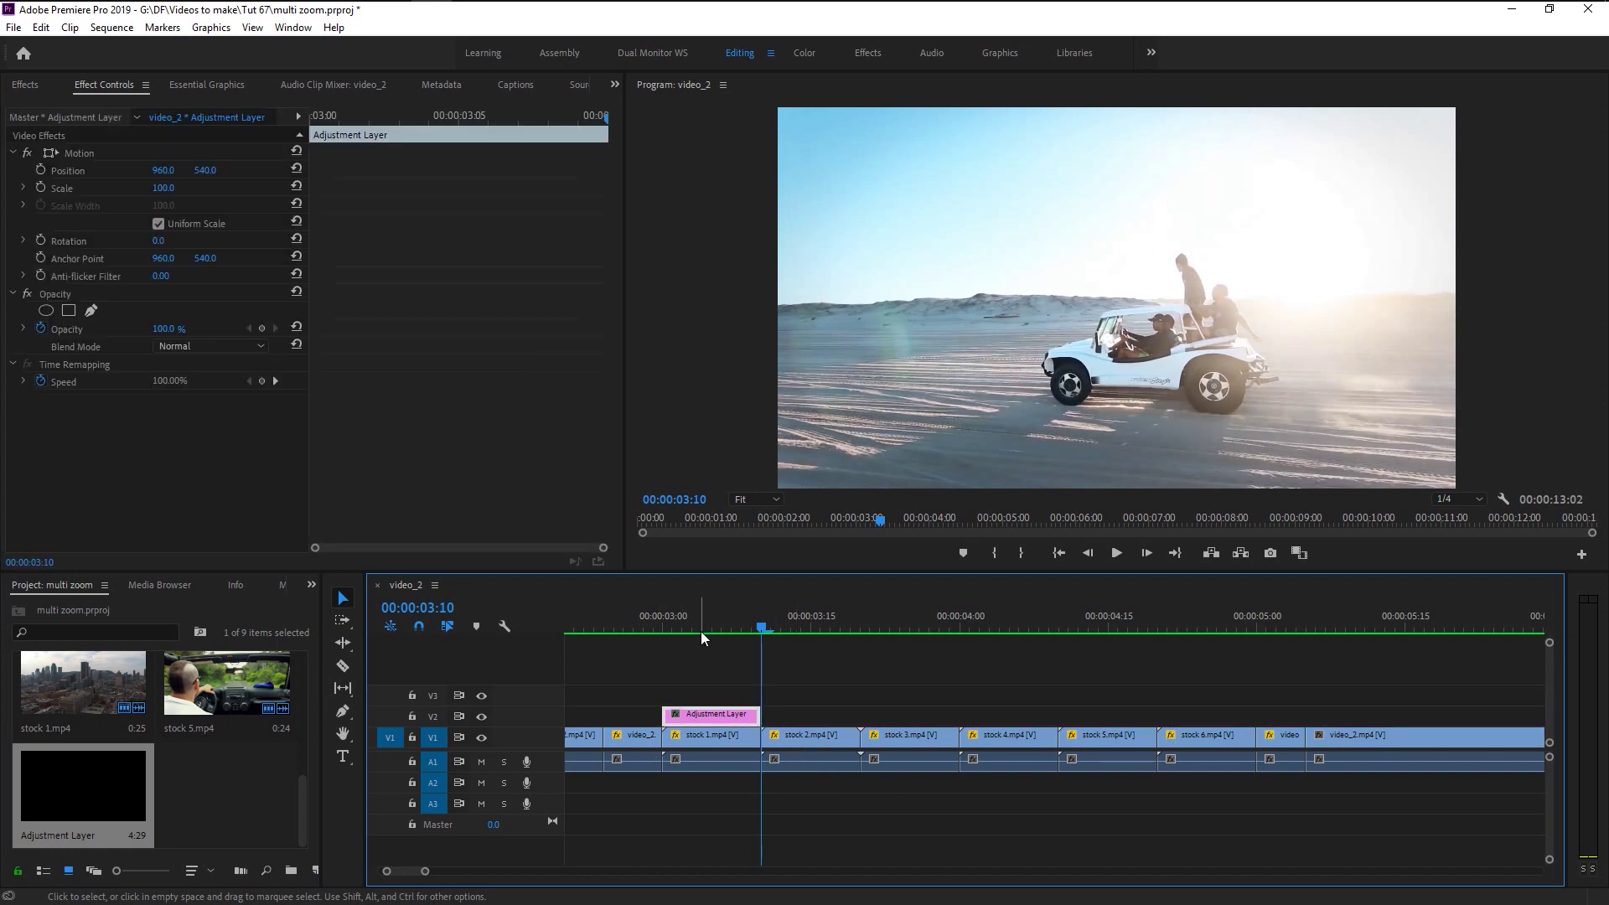
left_click(701, 631)
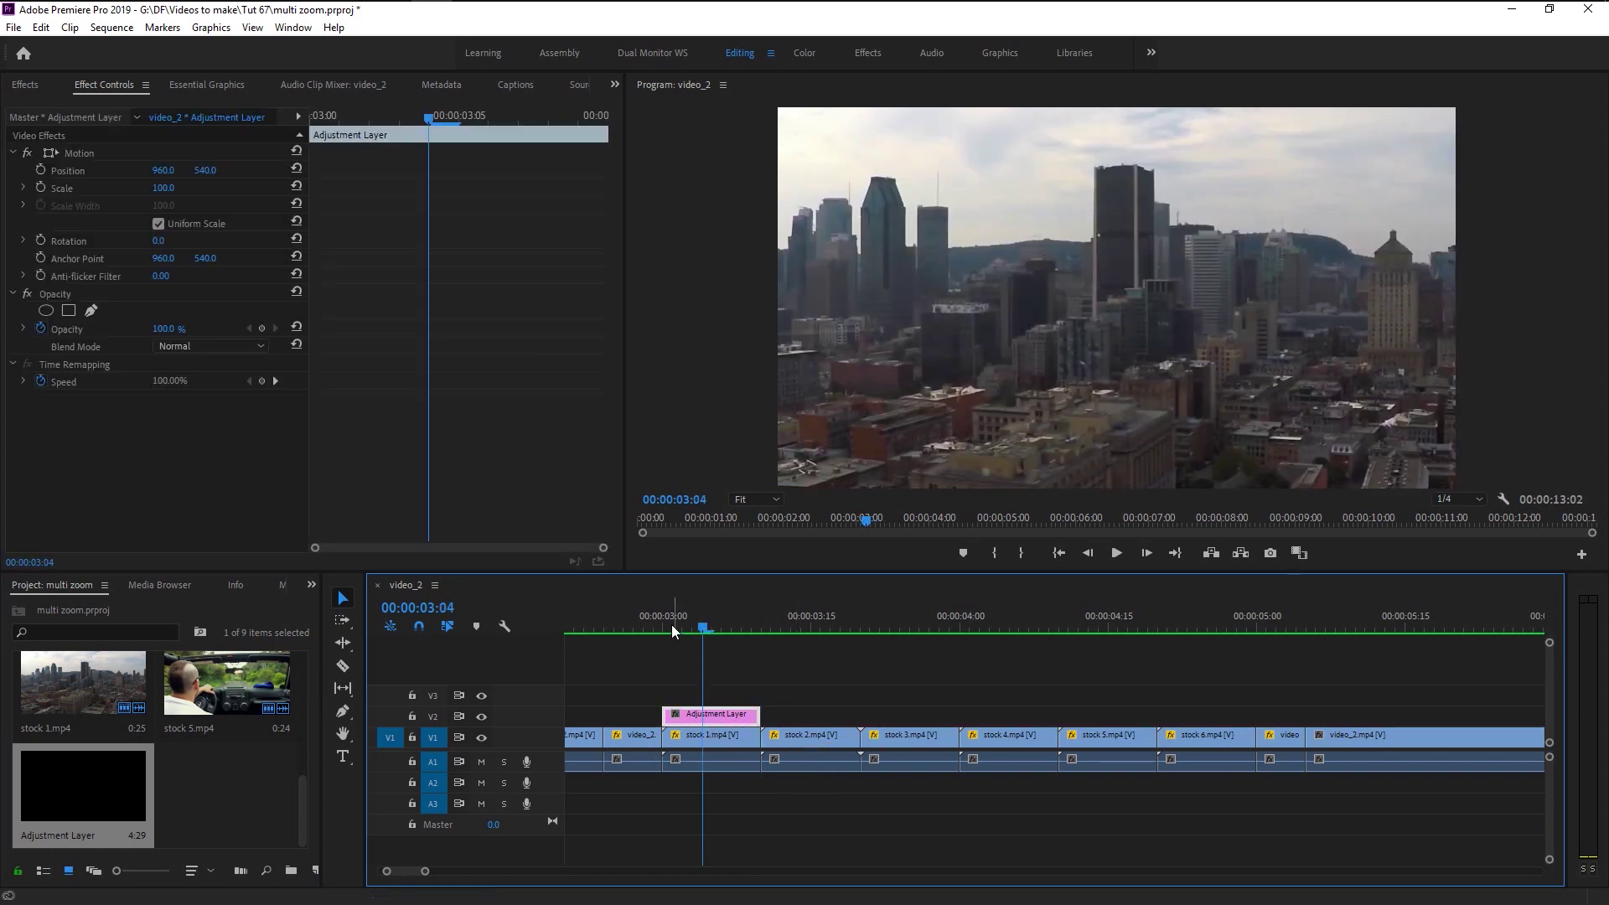
left_click(666, 630)
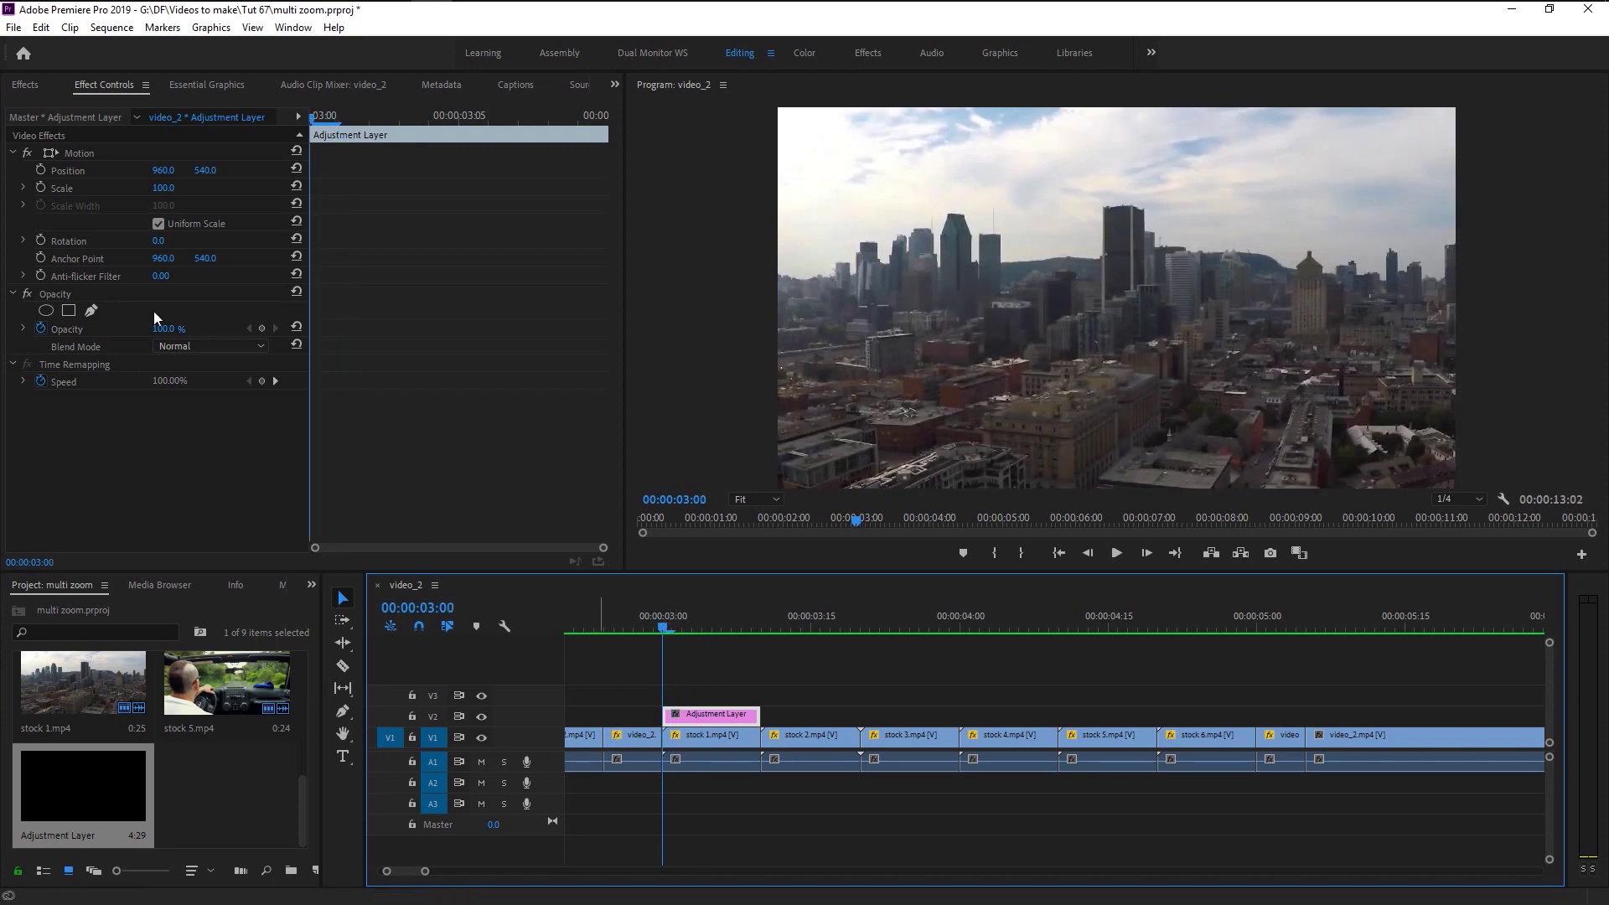
Step: Apply Directional Blur (searched as 'direct') to the V2 adjustment layer and keyframe its Direction
left_click(25, 85)
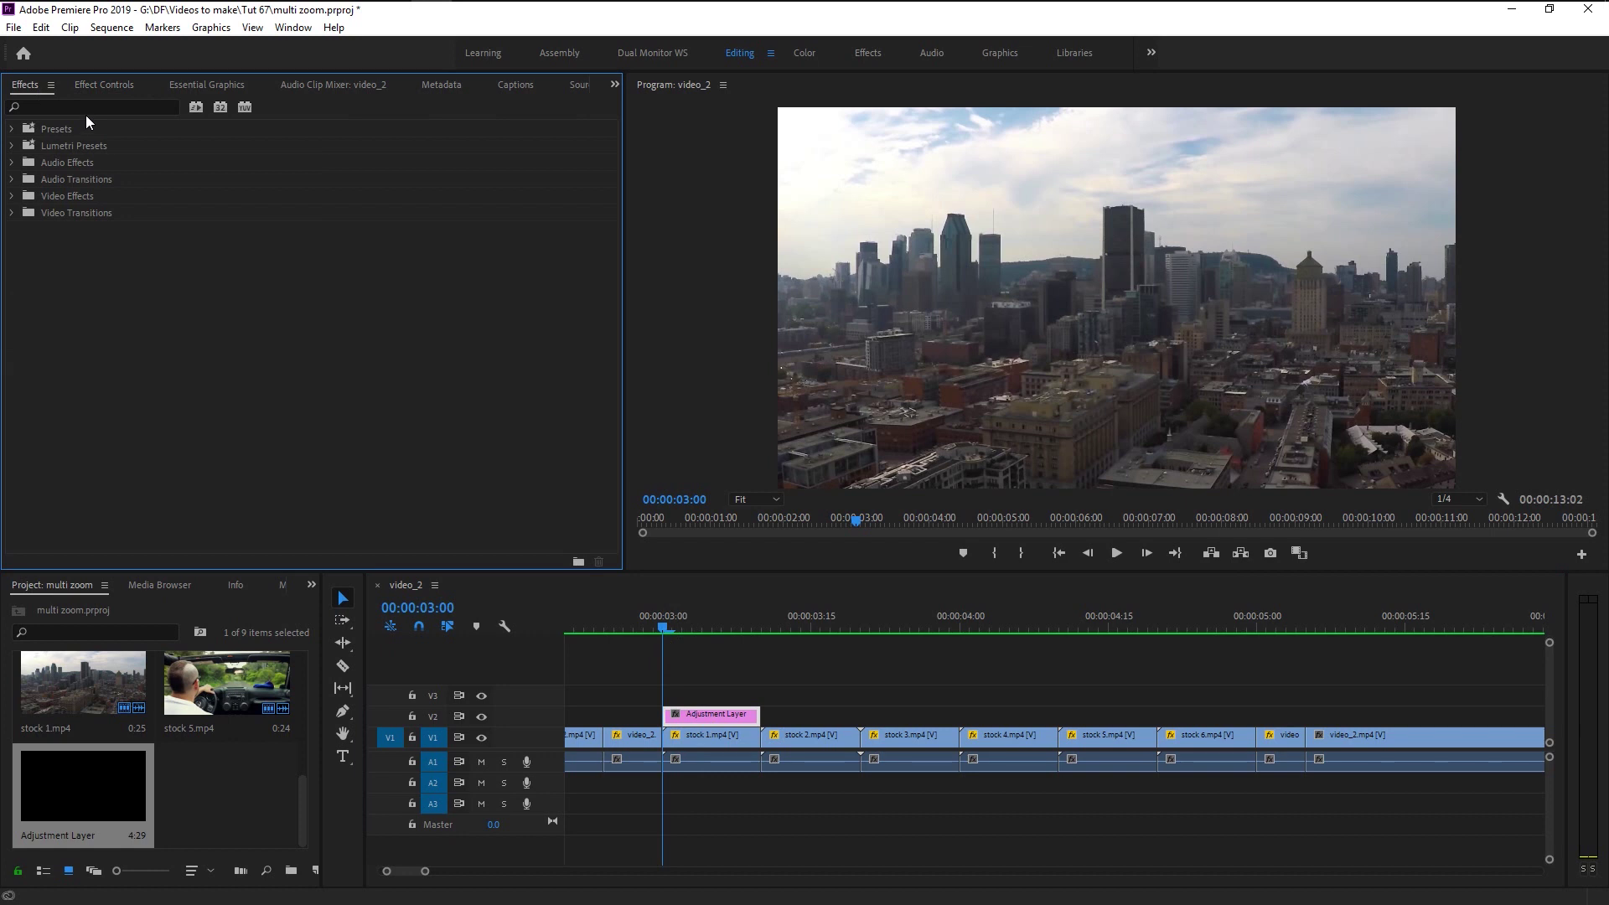
left_click(87, 107)
type("direct")
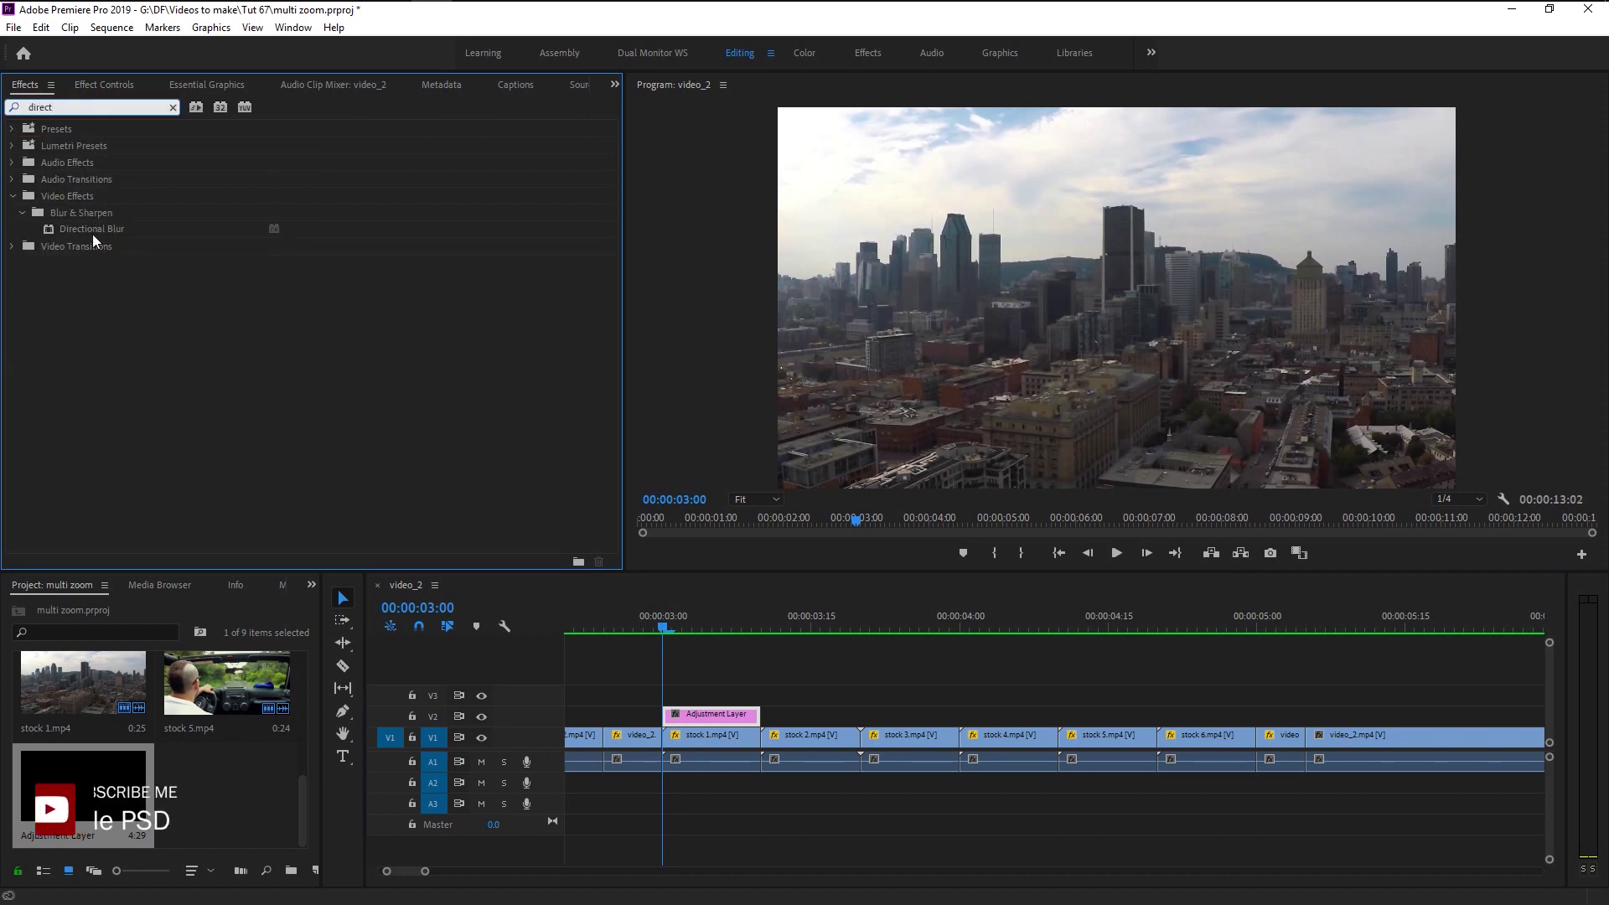
left_click_drag(92, 228, 712, 722)
left_click(104, 86)
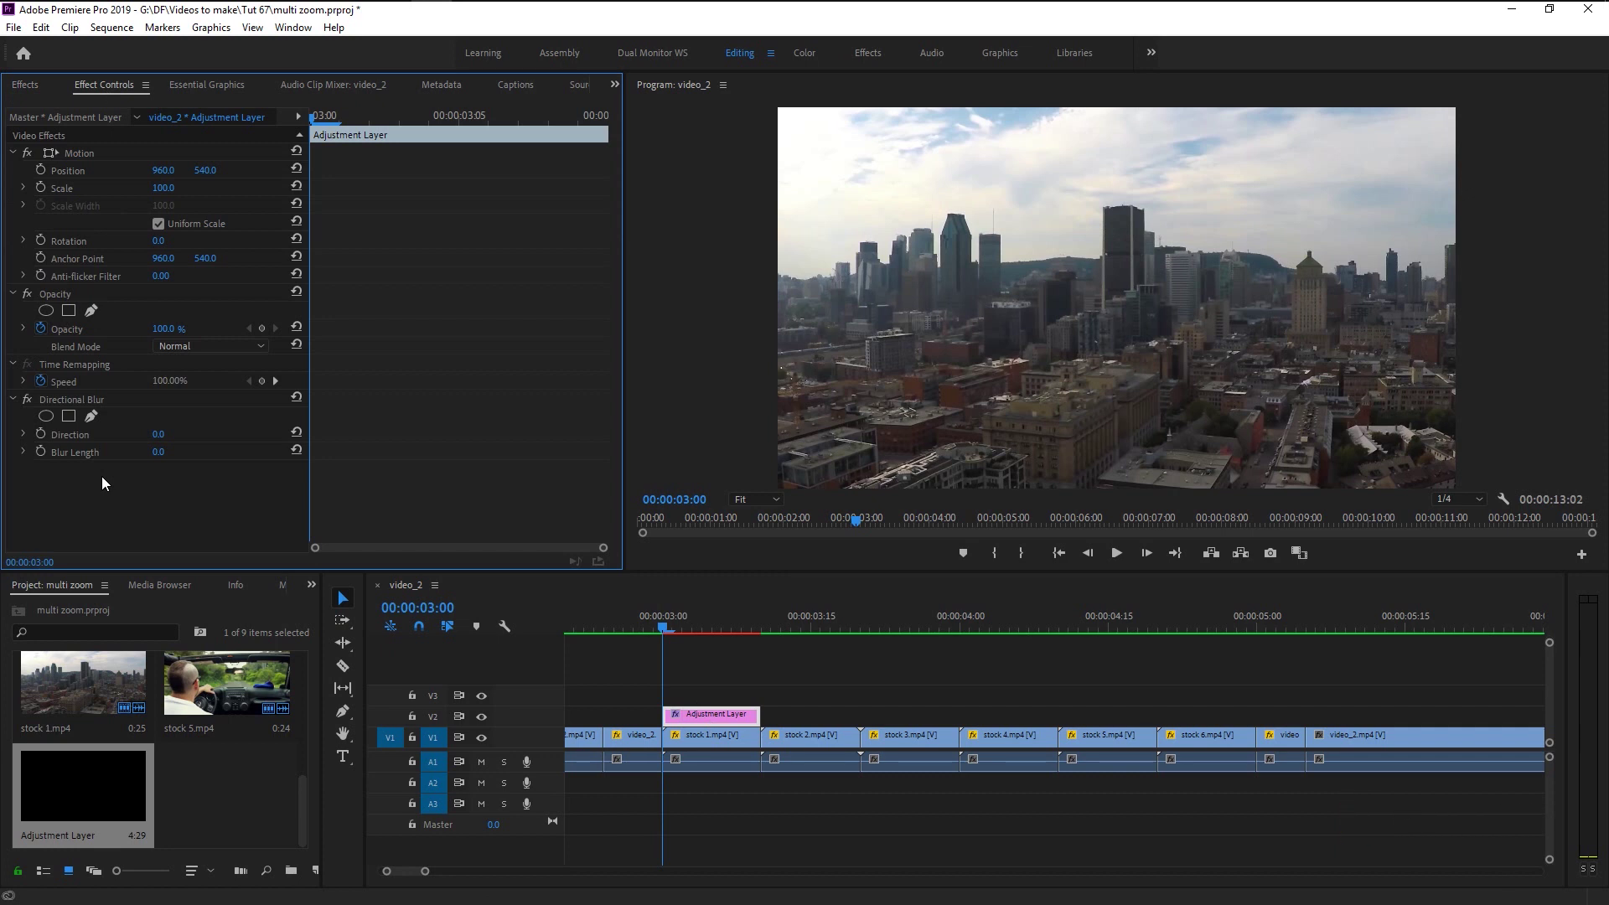
left_click(40, 433)
Step: At 03:01 set Directional Blur to Direction 40° and Blur Length 20, both keyframed
left_click(40, 452)
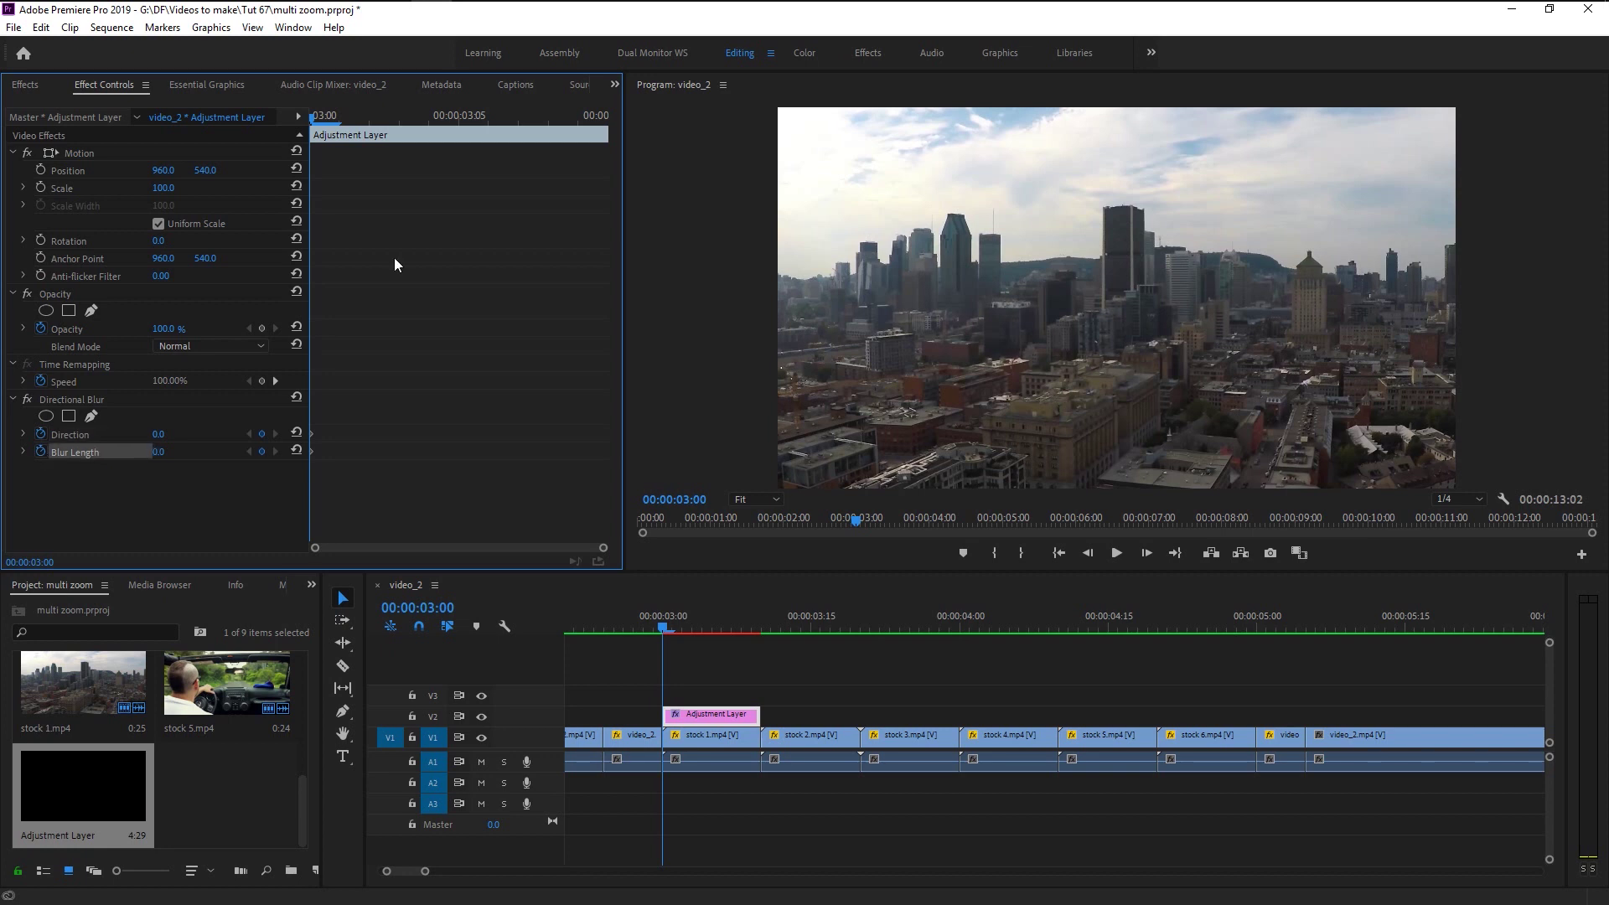
left_click_drag(670, 625, 673, 625)
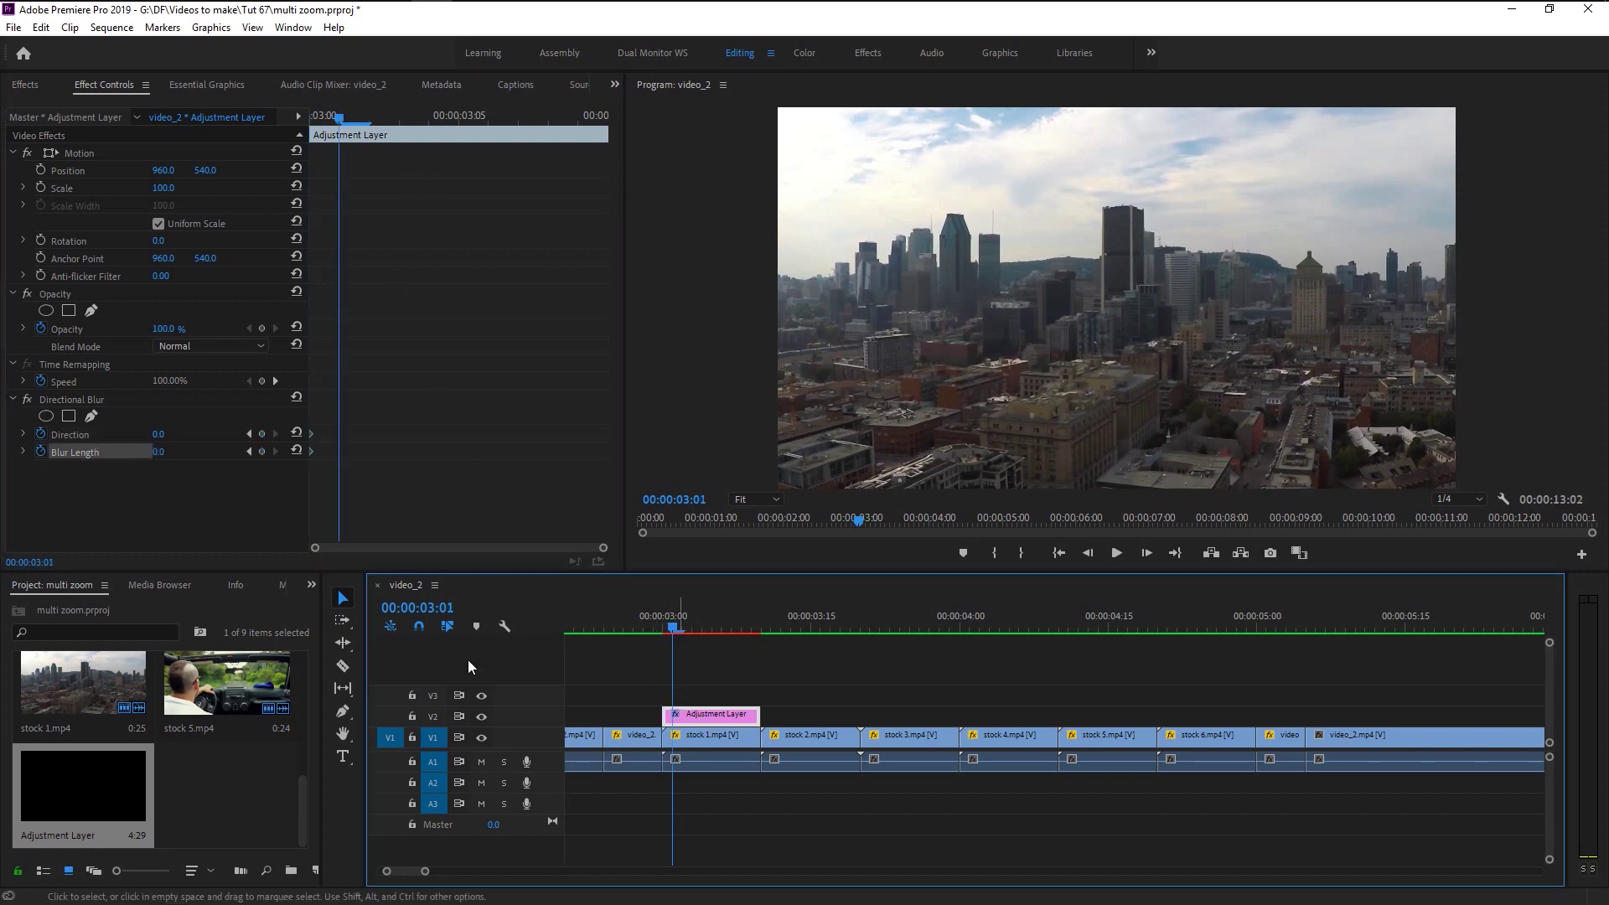
left_click(160, 435)
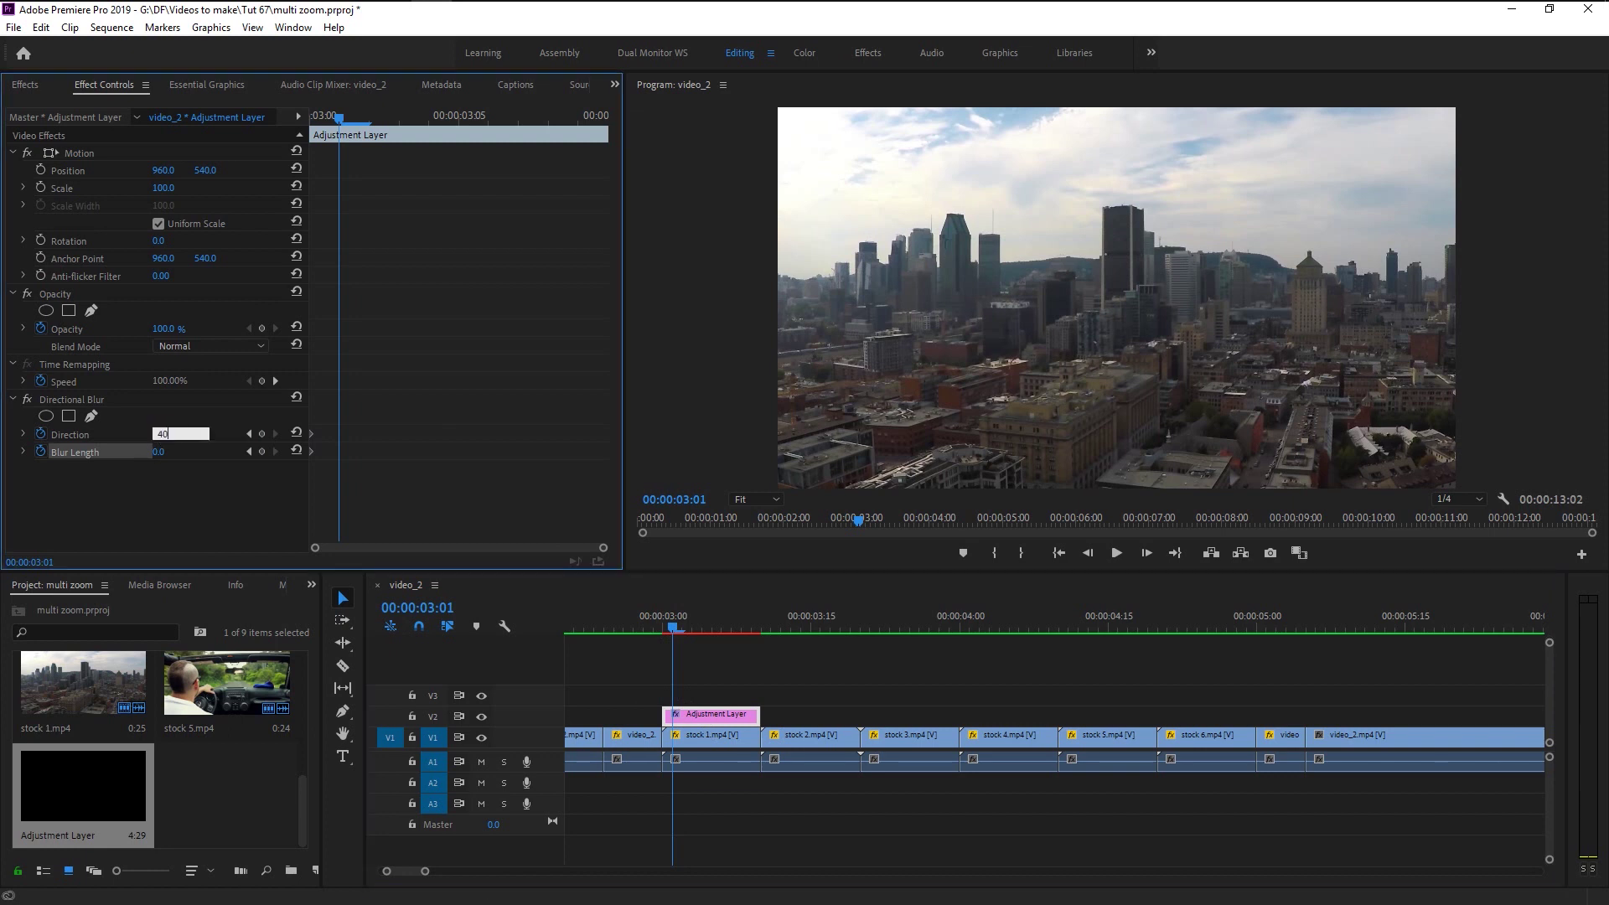
key("Return")
left_click(175, 450)
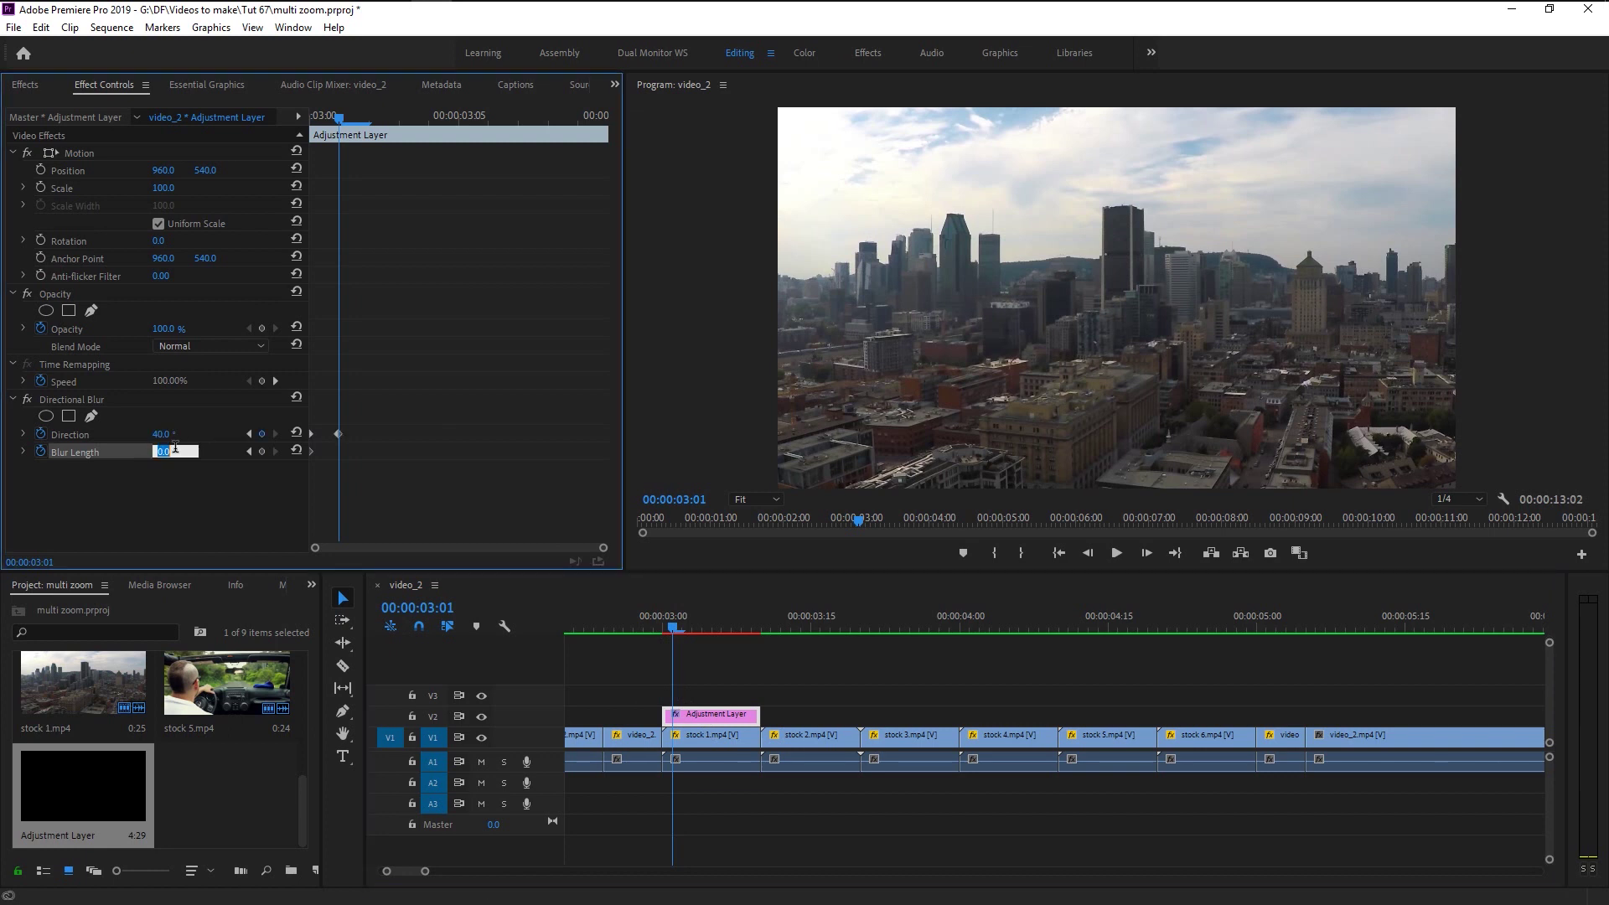
type("60")
key("Return")
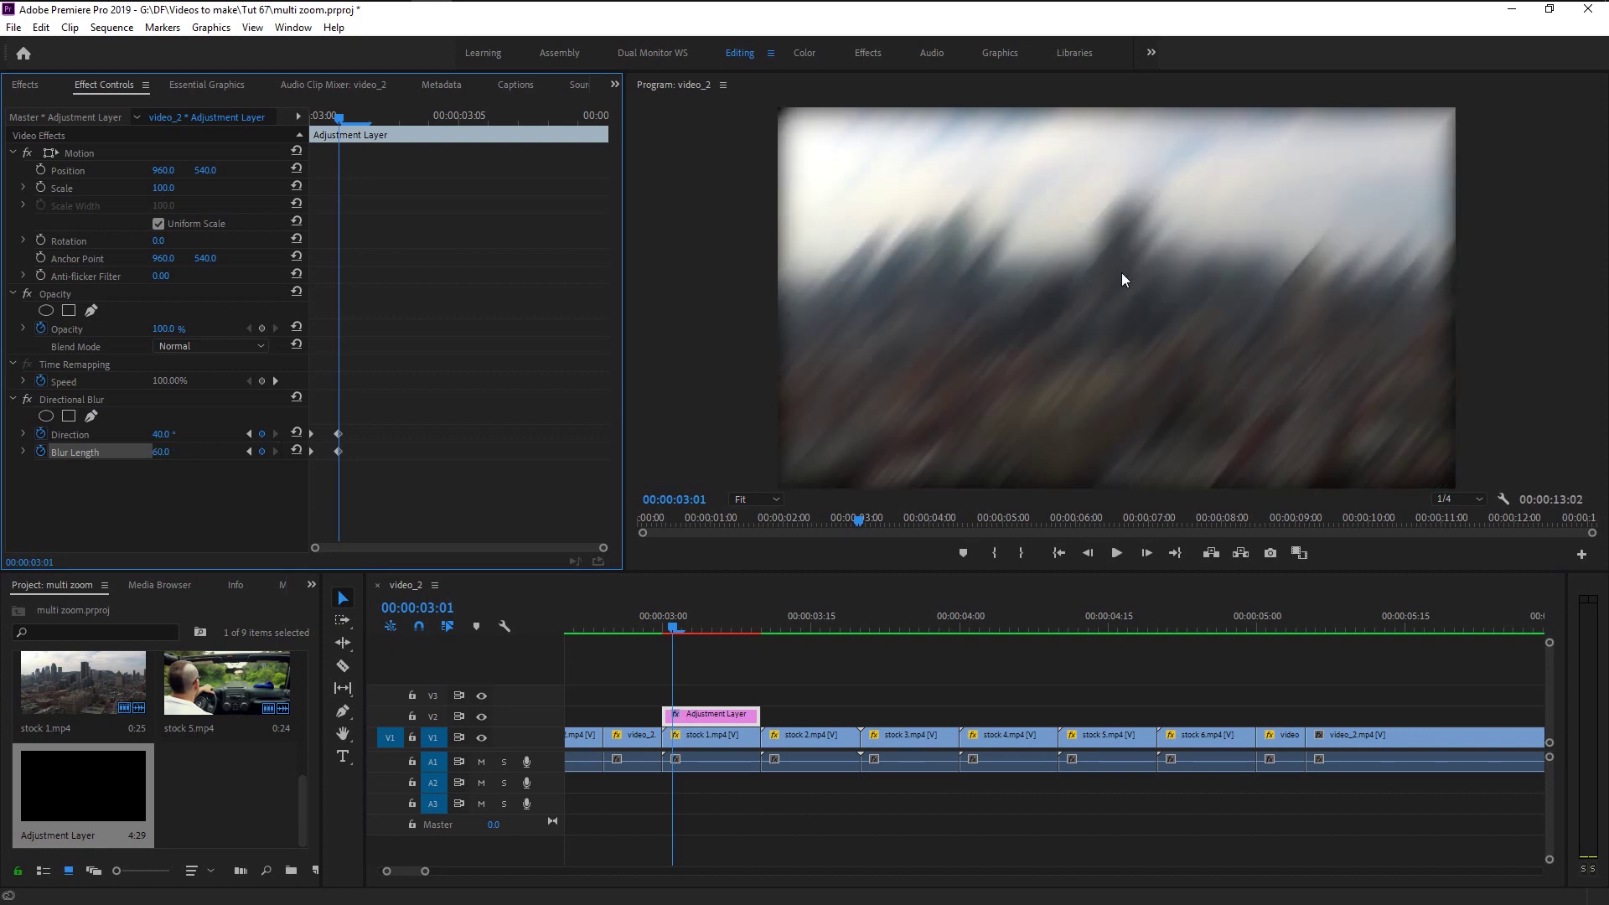
left_click(174, 449)
key("Return")
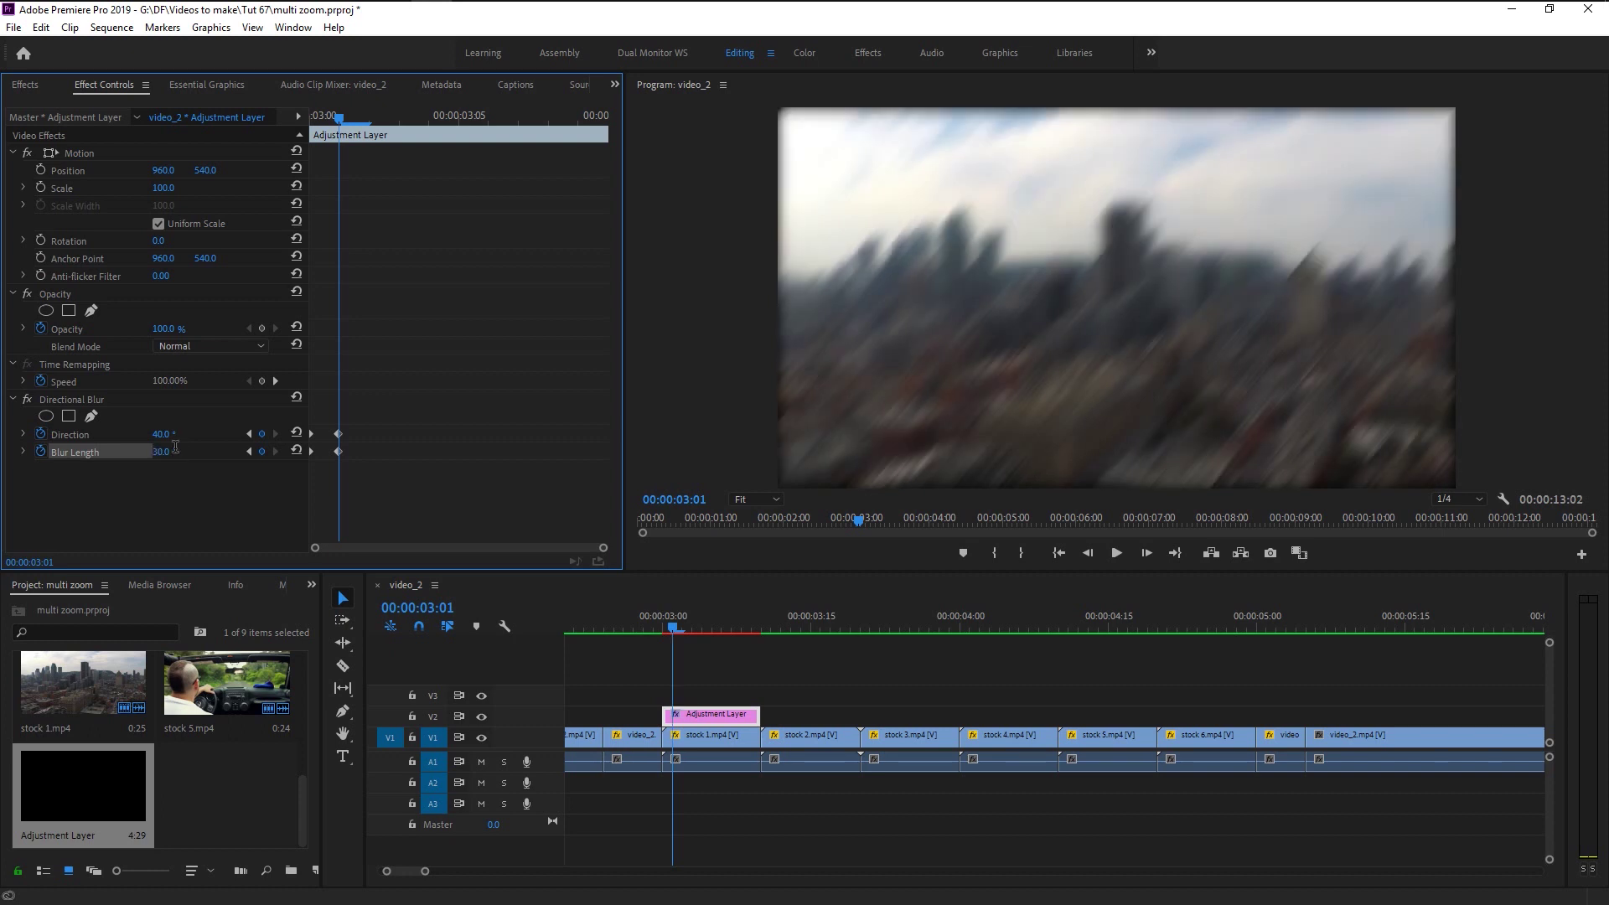
left_click(175, 449)
type("20")
key("Return")
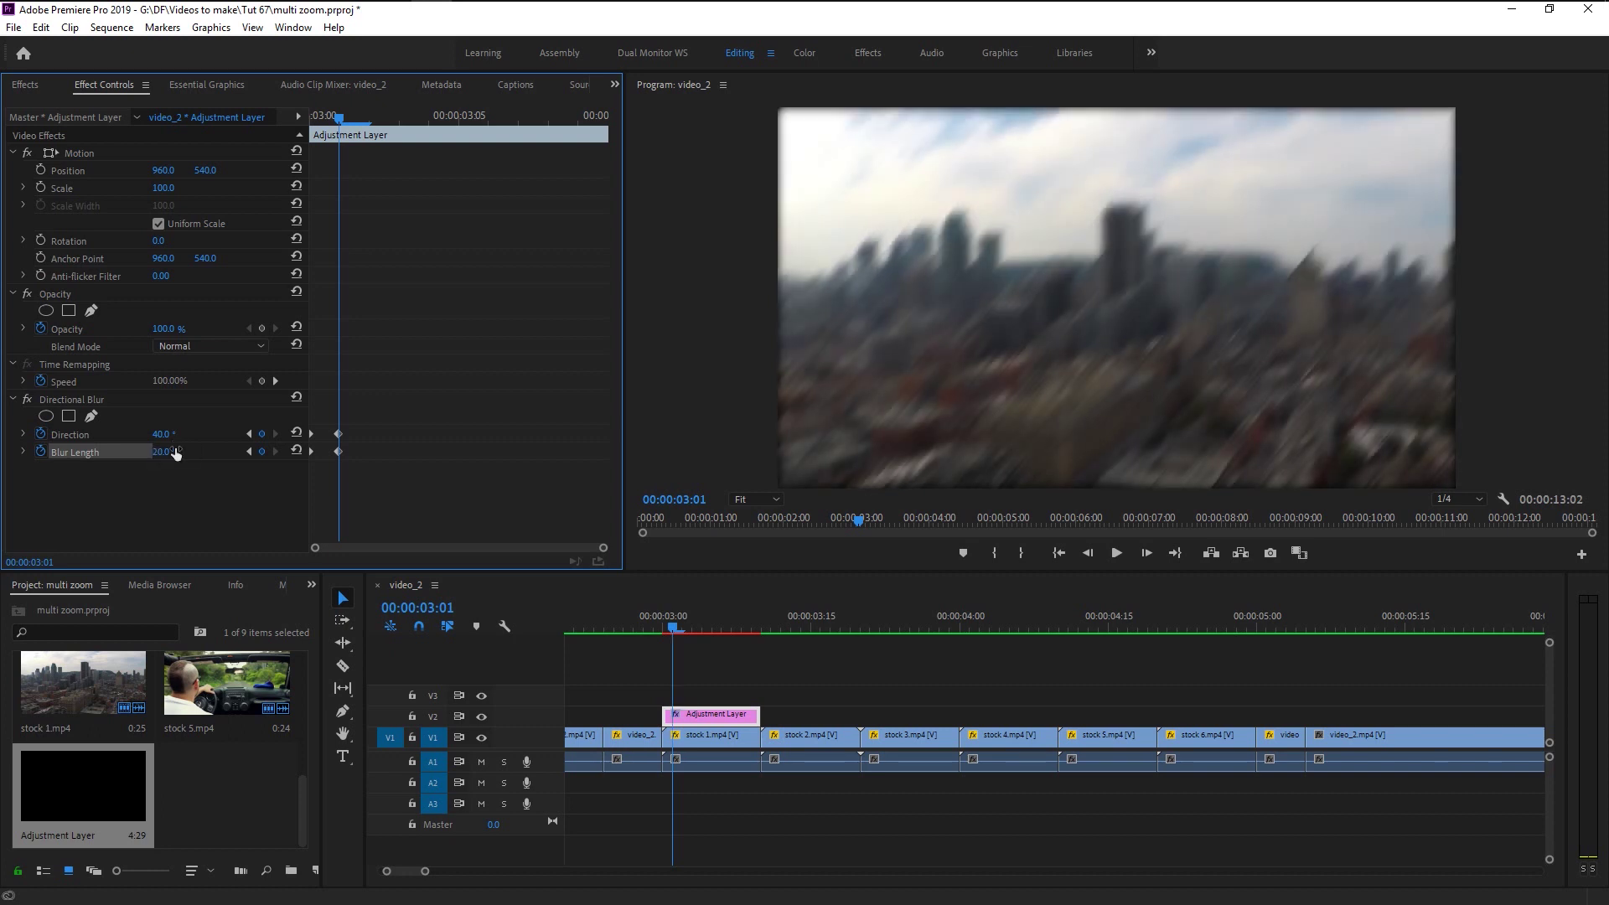
Step: Add Direction and Blur Length keyframes at 00:00:03:09
left_click(741, 627)
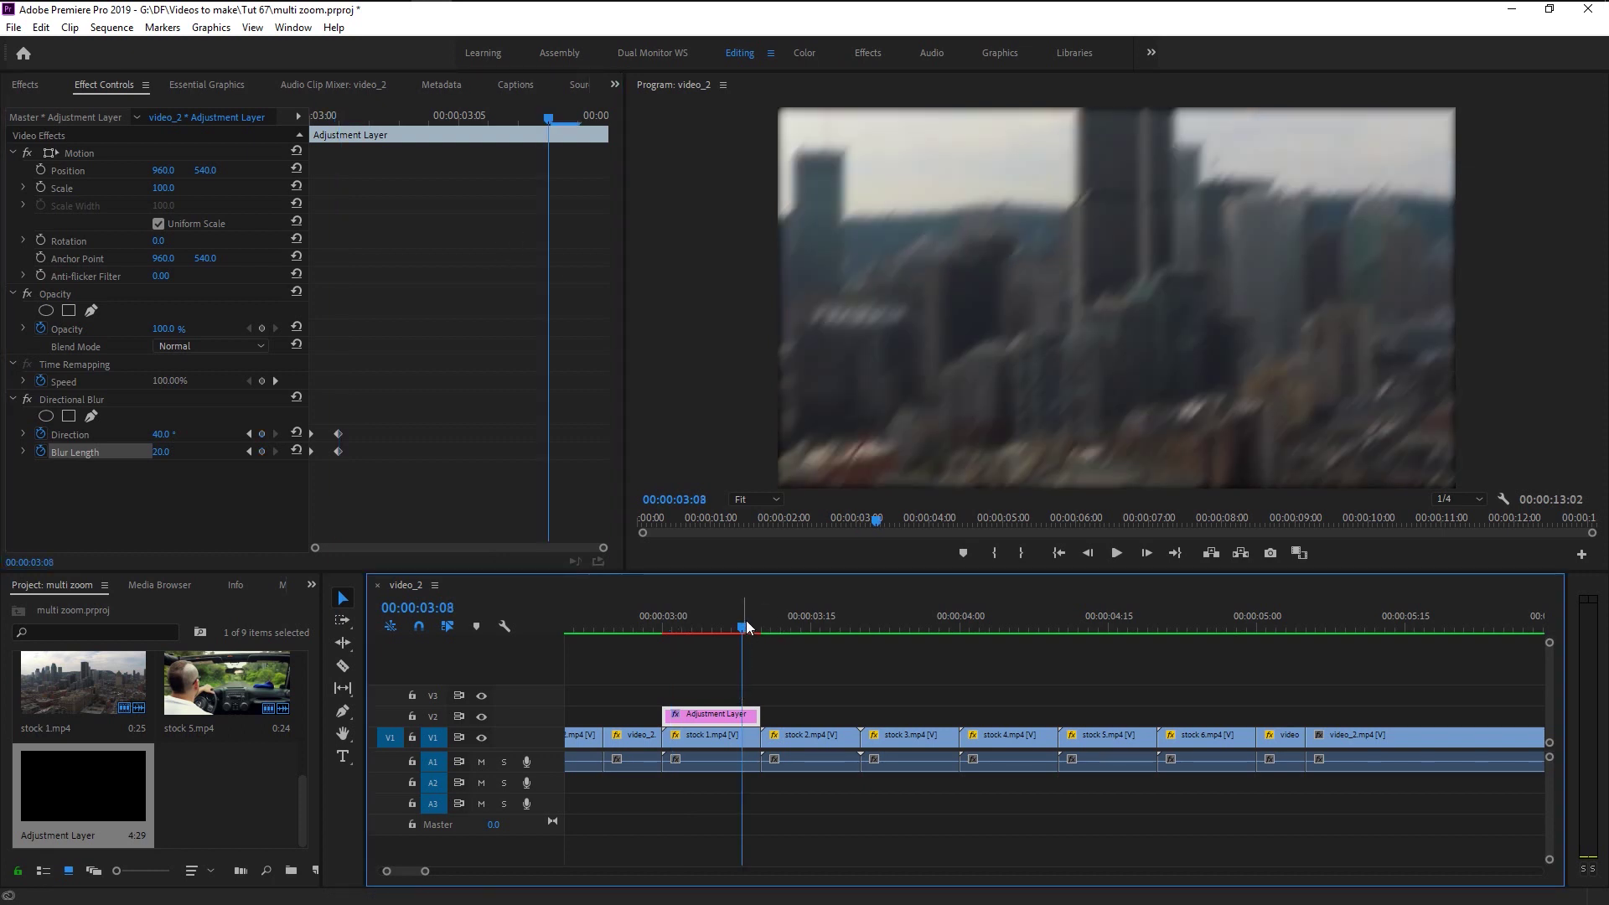
left_click(756, 621)
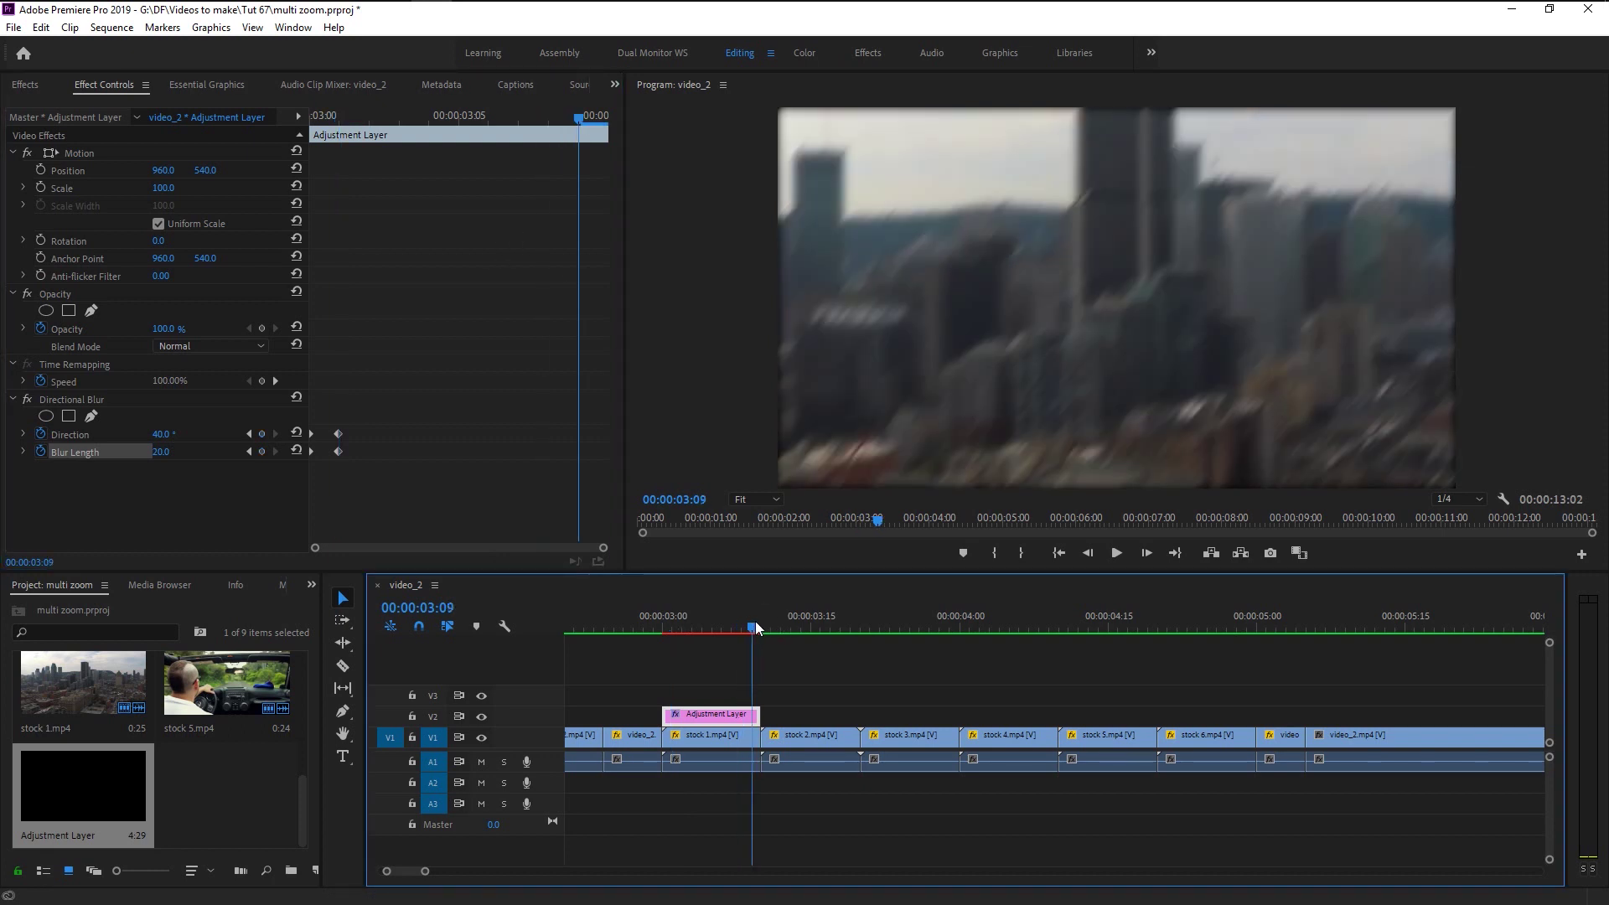
left_click(259, 436)
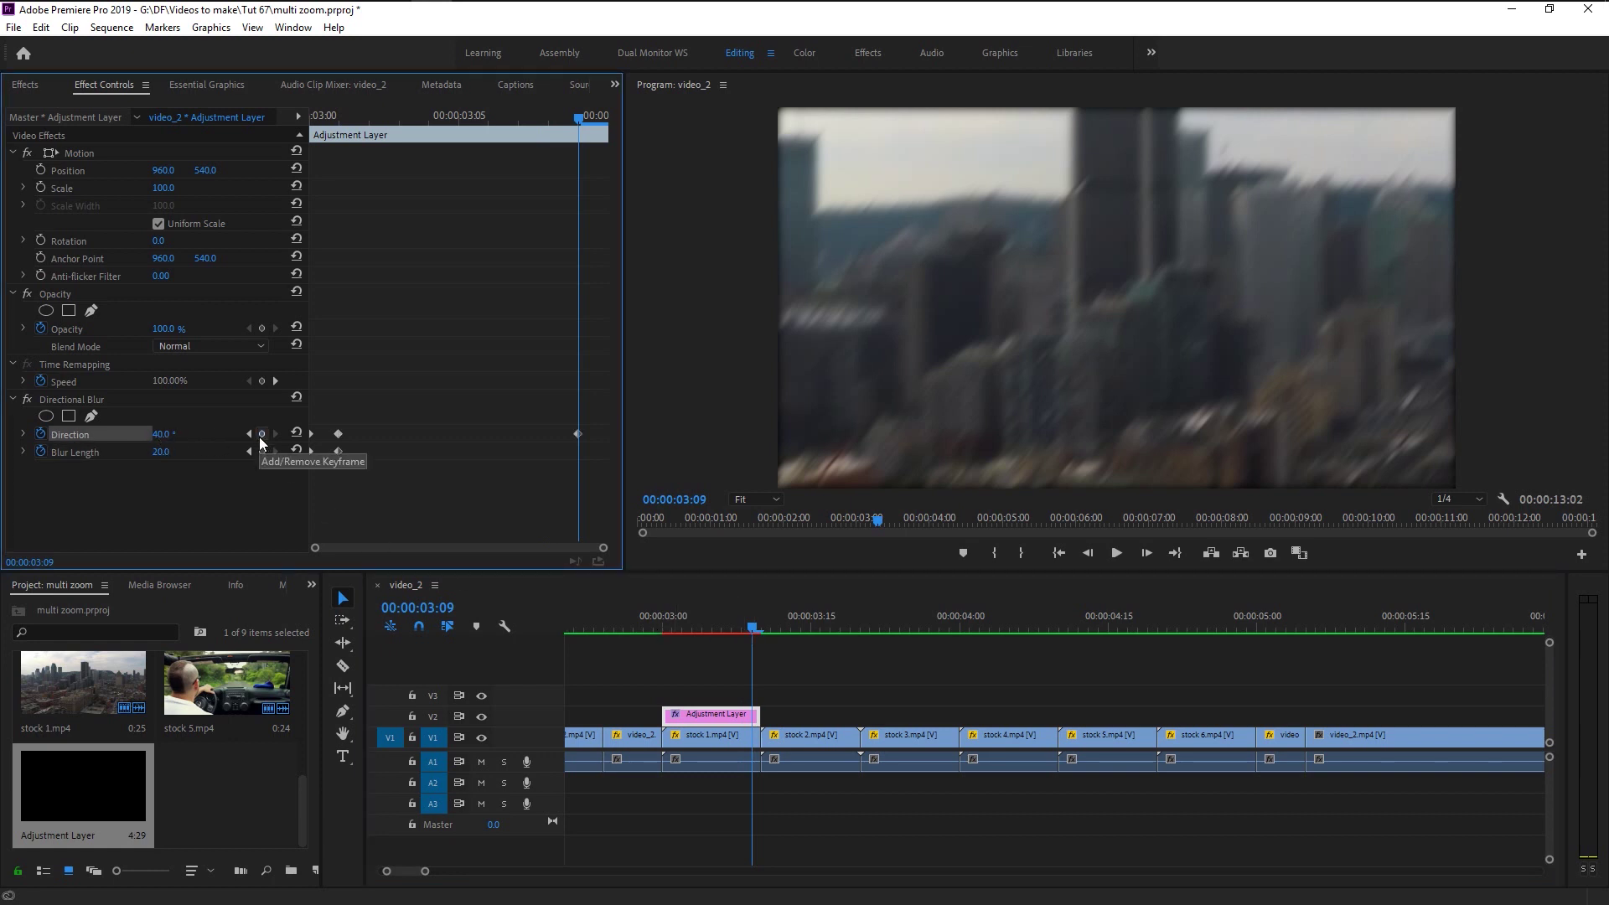
left_click(264, 452)
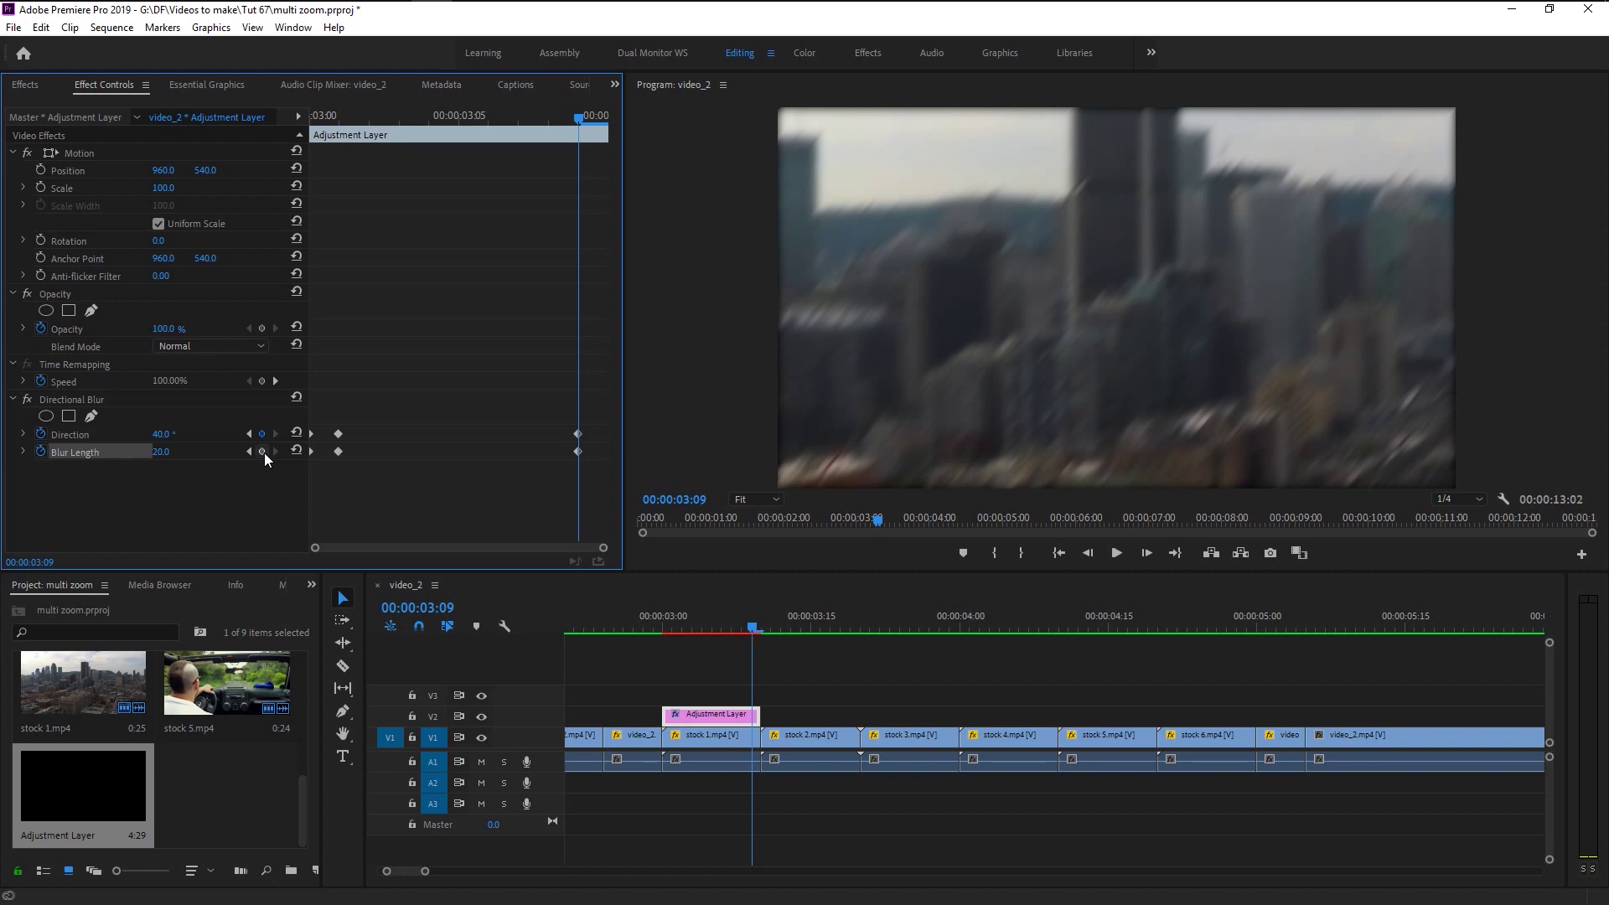
Step: Set Direction and Blur Length to 0 at 03:10 and scrub to preview the blur
left_click(761, 621)
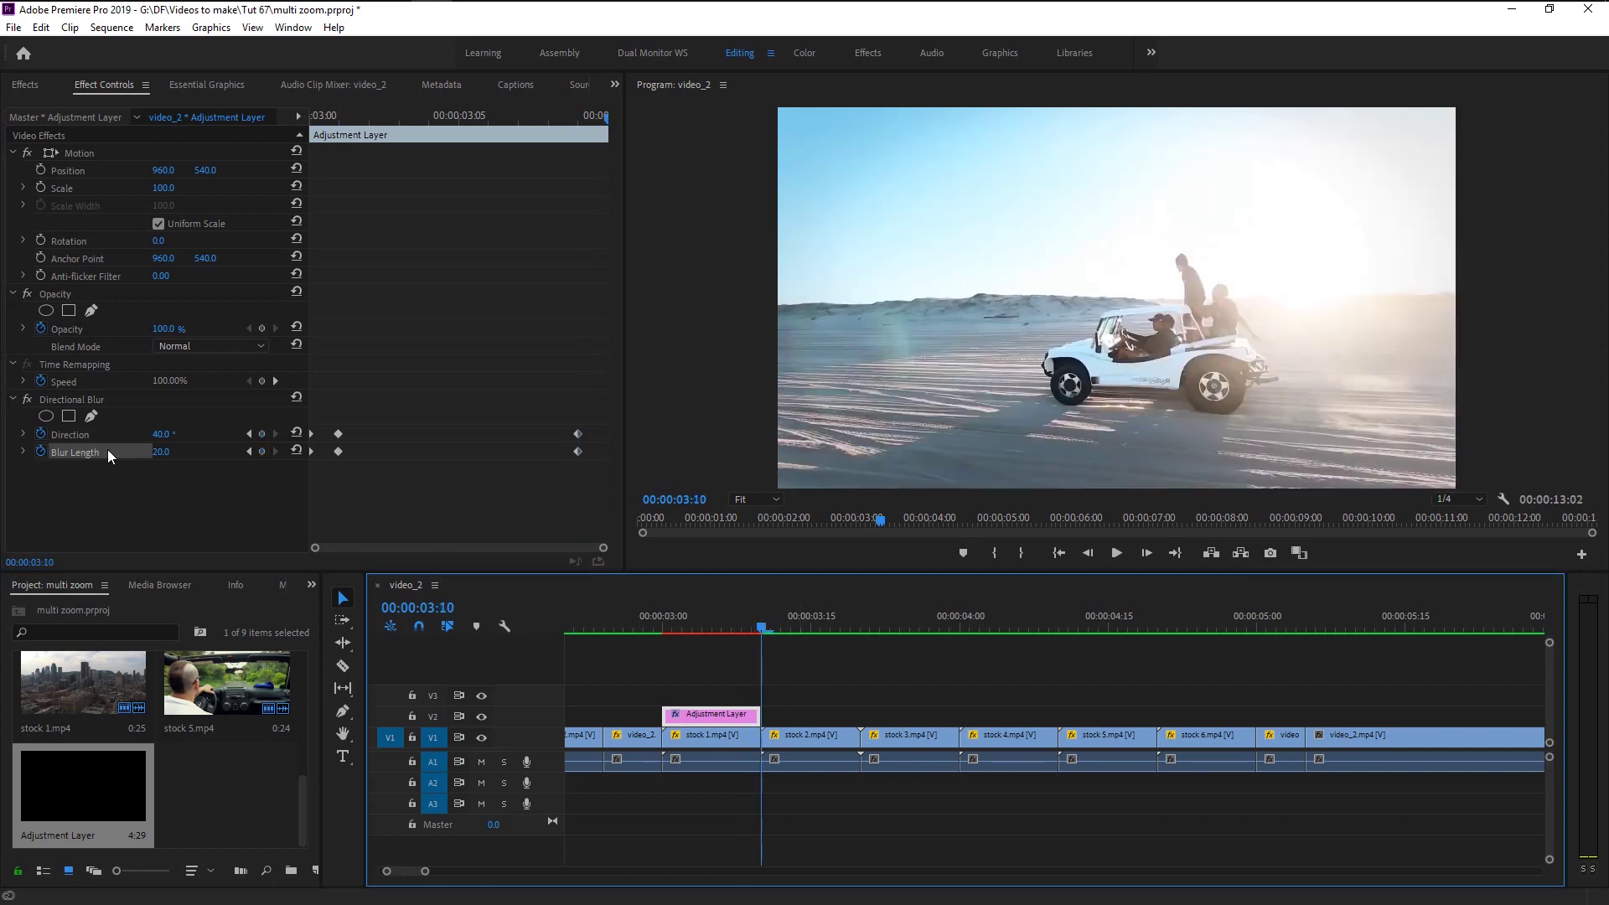
left_click(164, 436)
type("0")
key("Return")
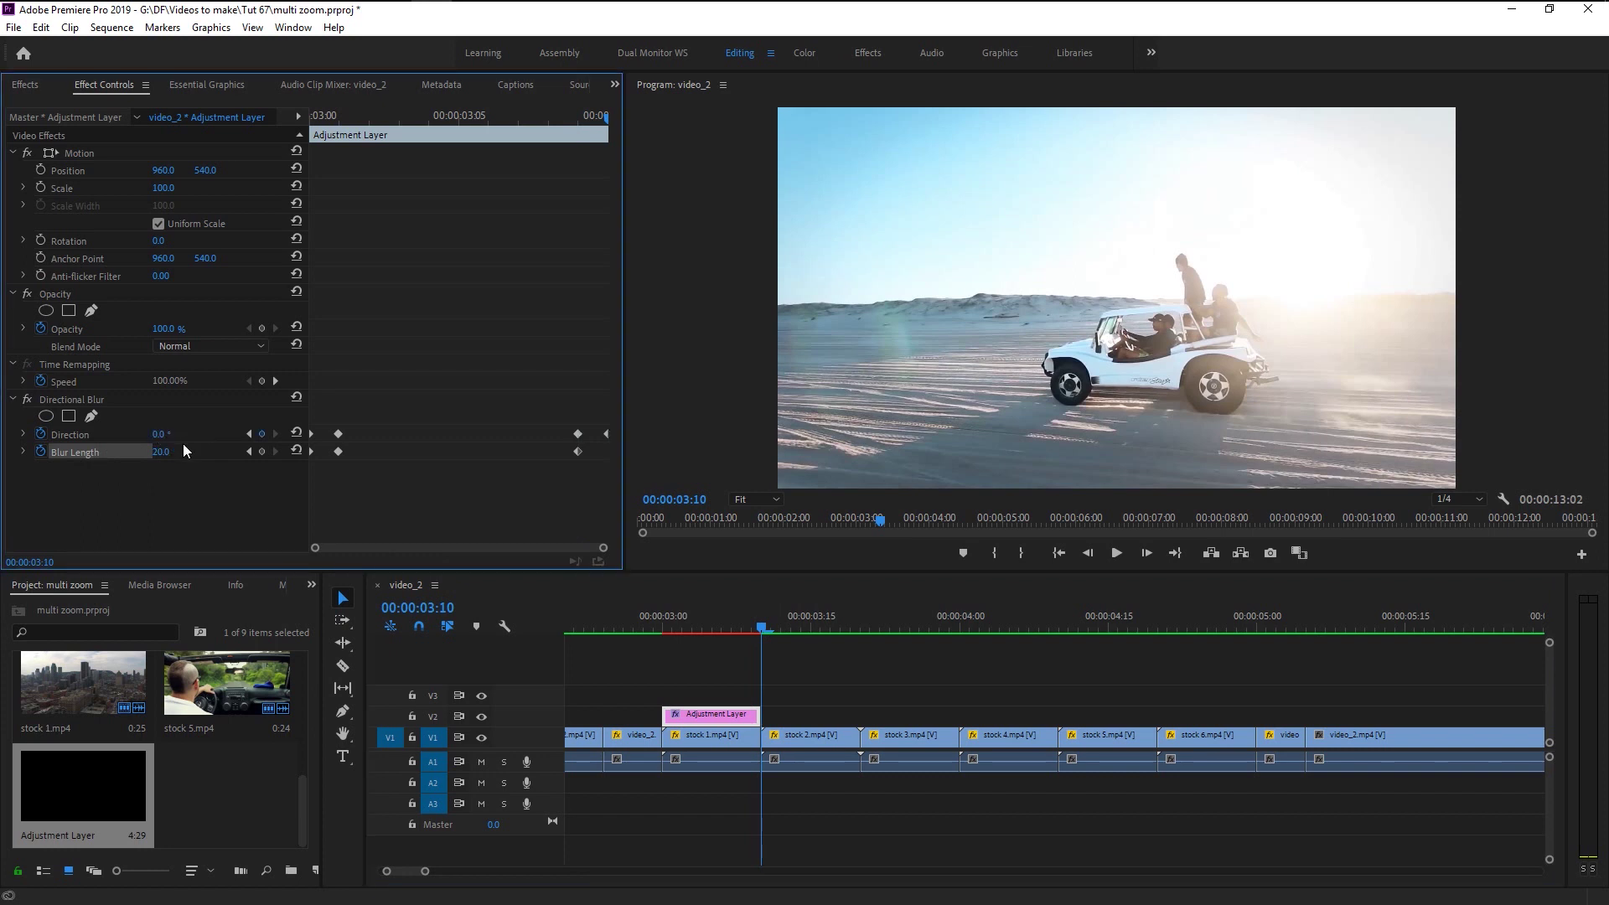
left_click(167, 452)
type("0")
key("Return")
left_click(670, 622)
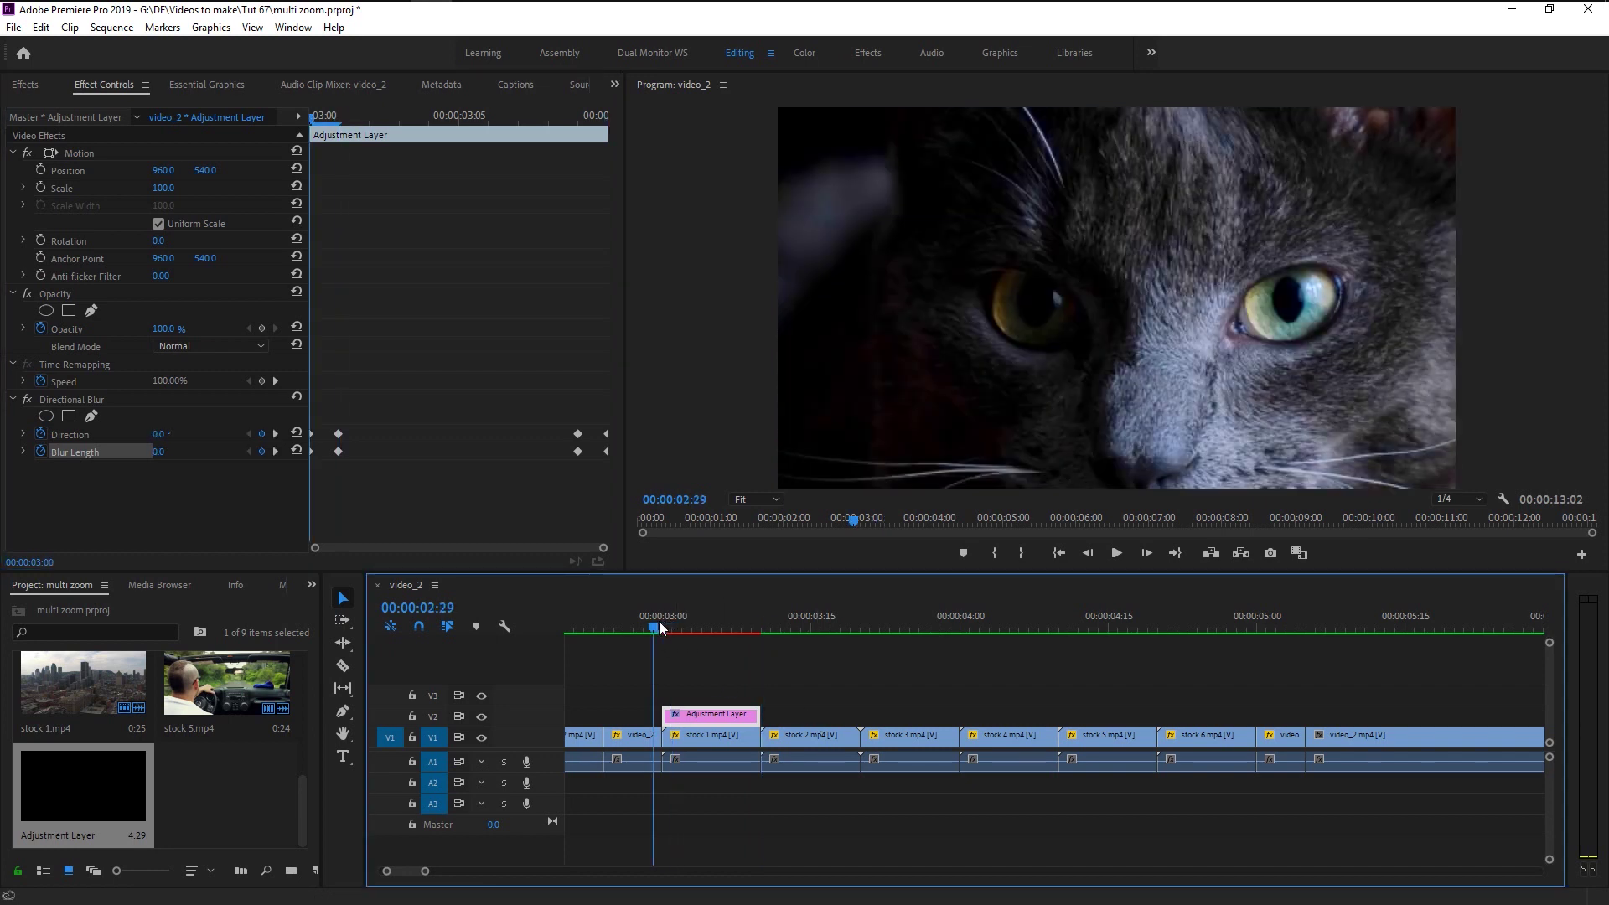
left_click_drag(675, 626, 732, 627)
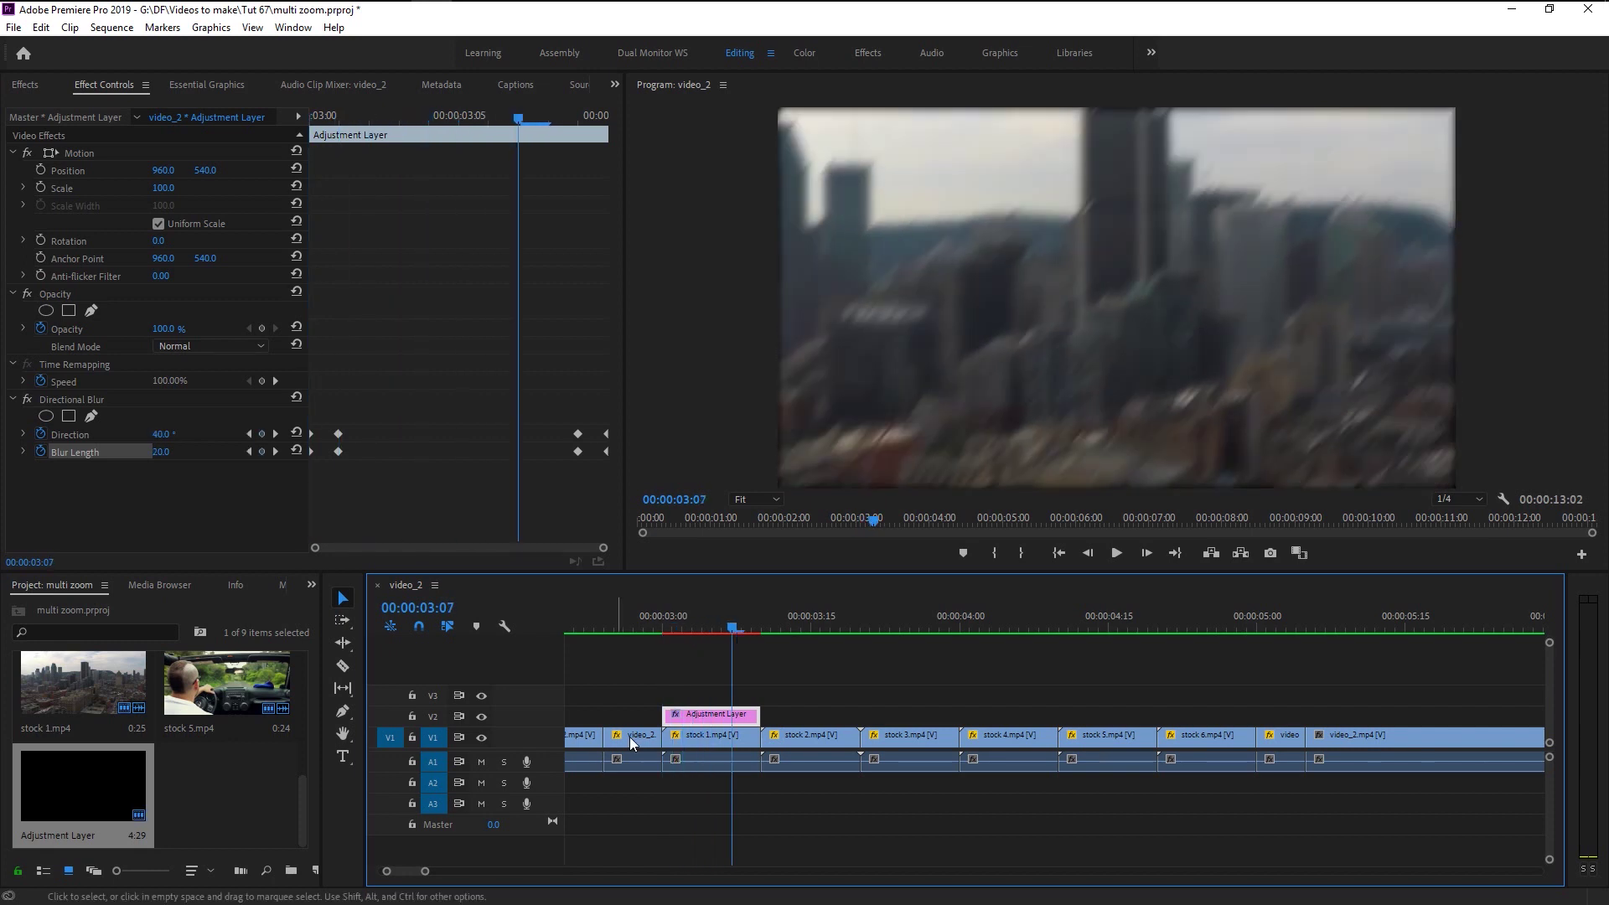
Step: Alt-drag copies of the blur adjustment layer above stock 2 through stock 6 on V2
left_click(781, 620)
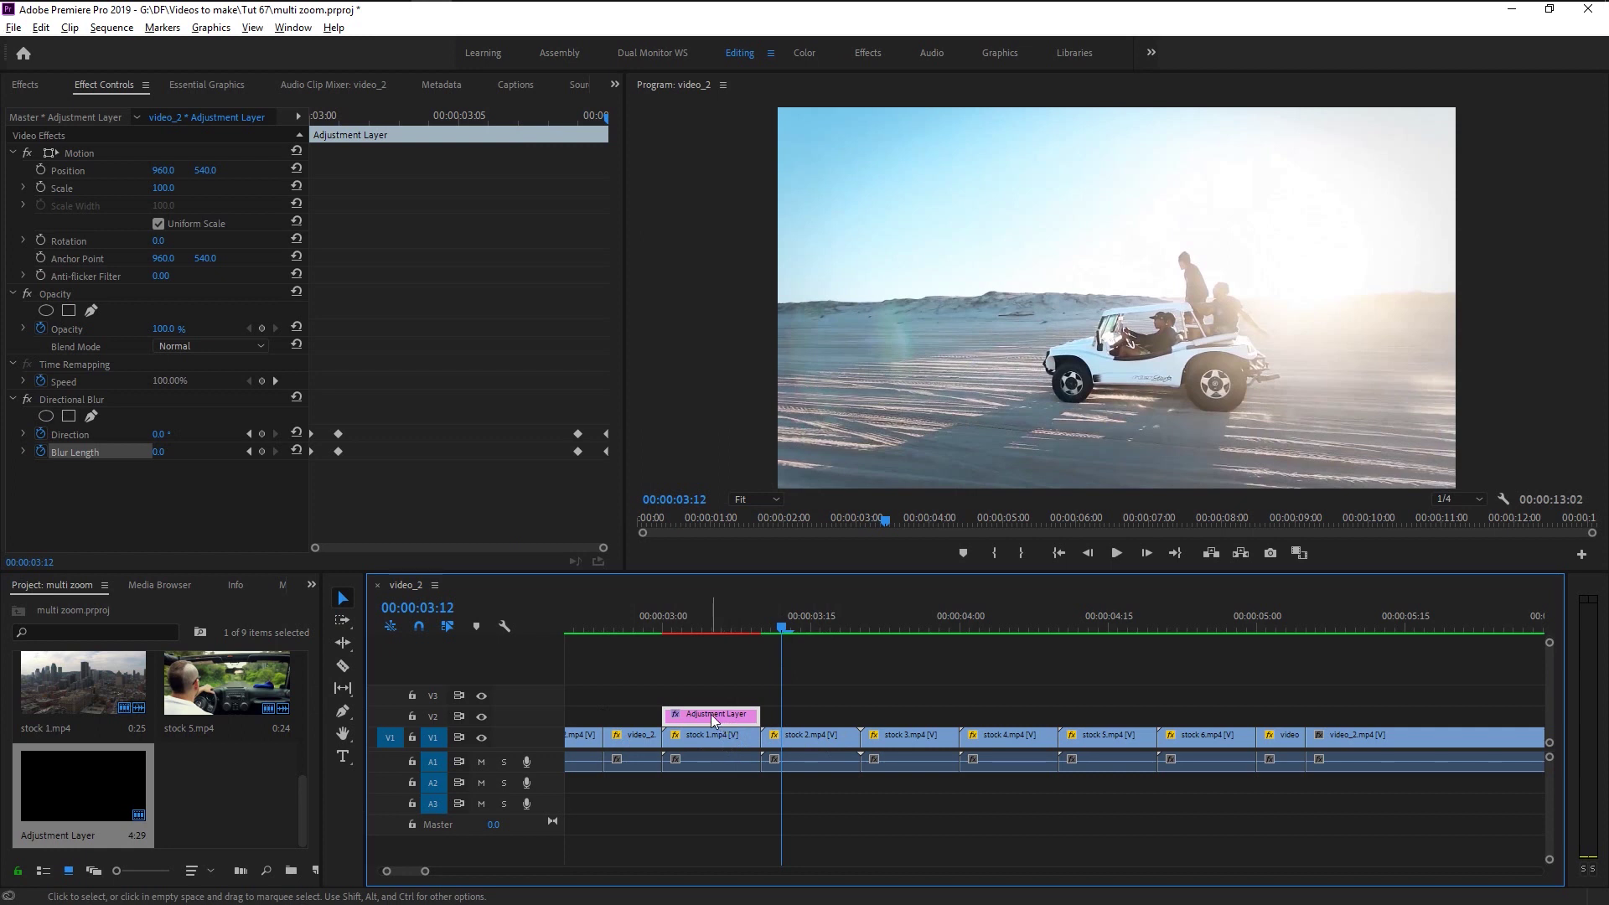
left_click_drag(714, 721, 825, 722)
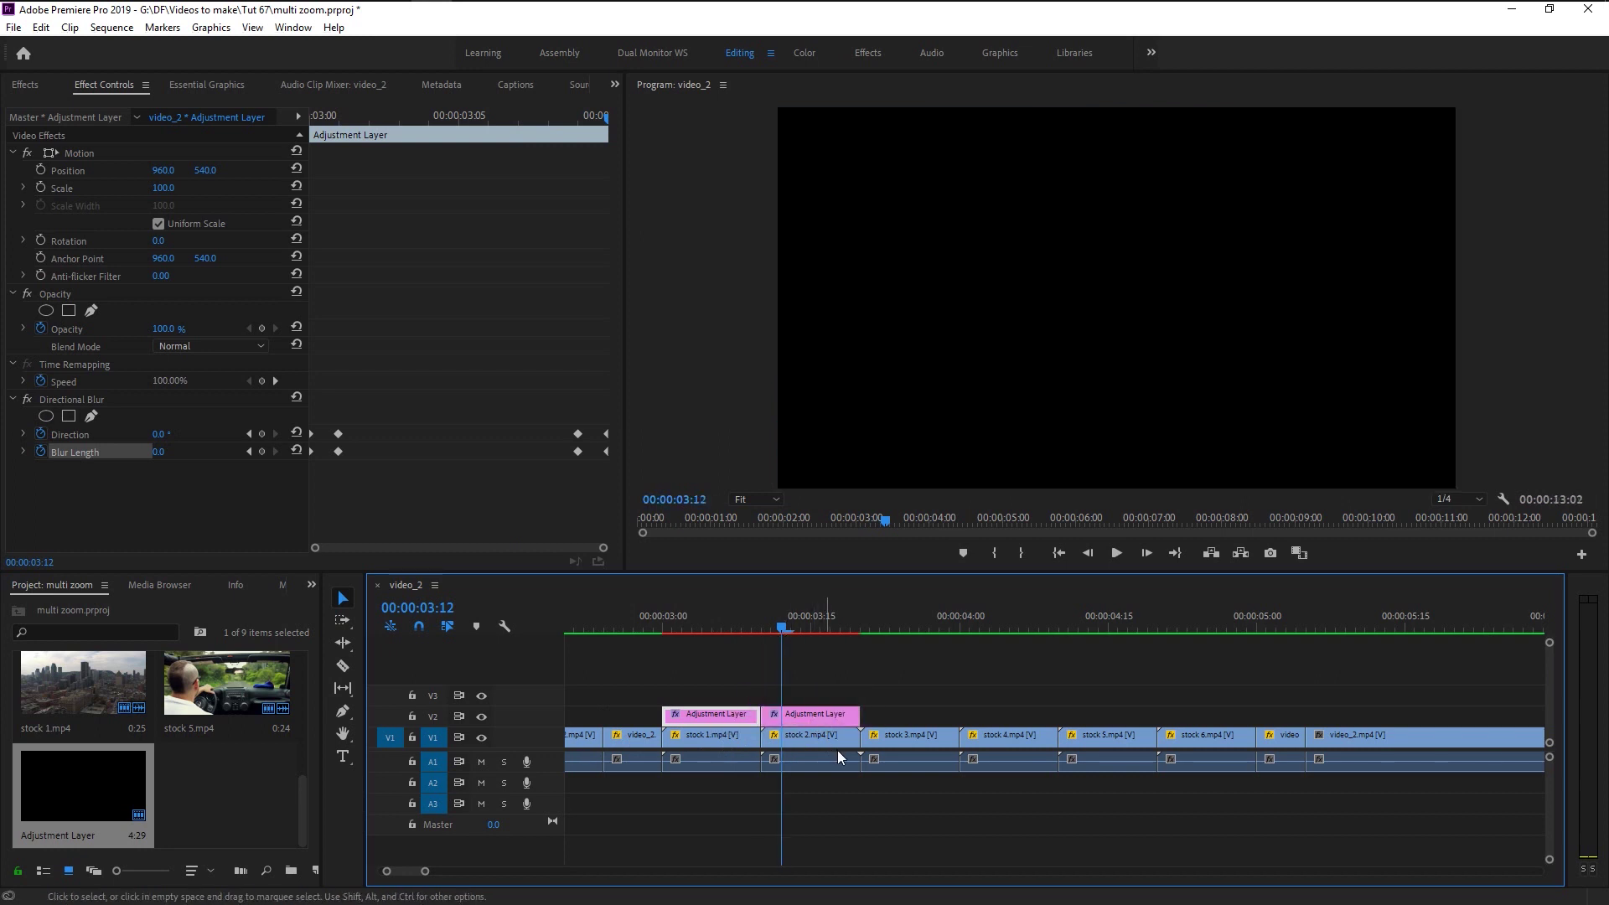
left_click_drag(702, 667, 1137, 714)
left_click(1177, 680)
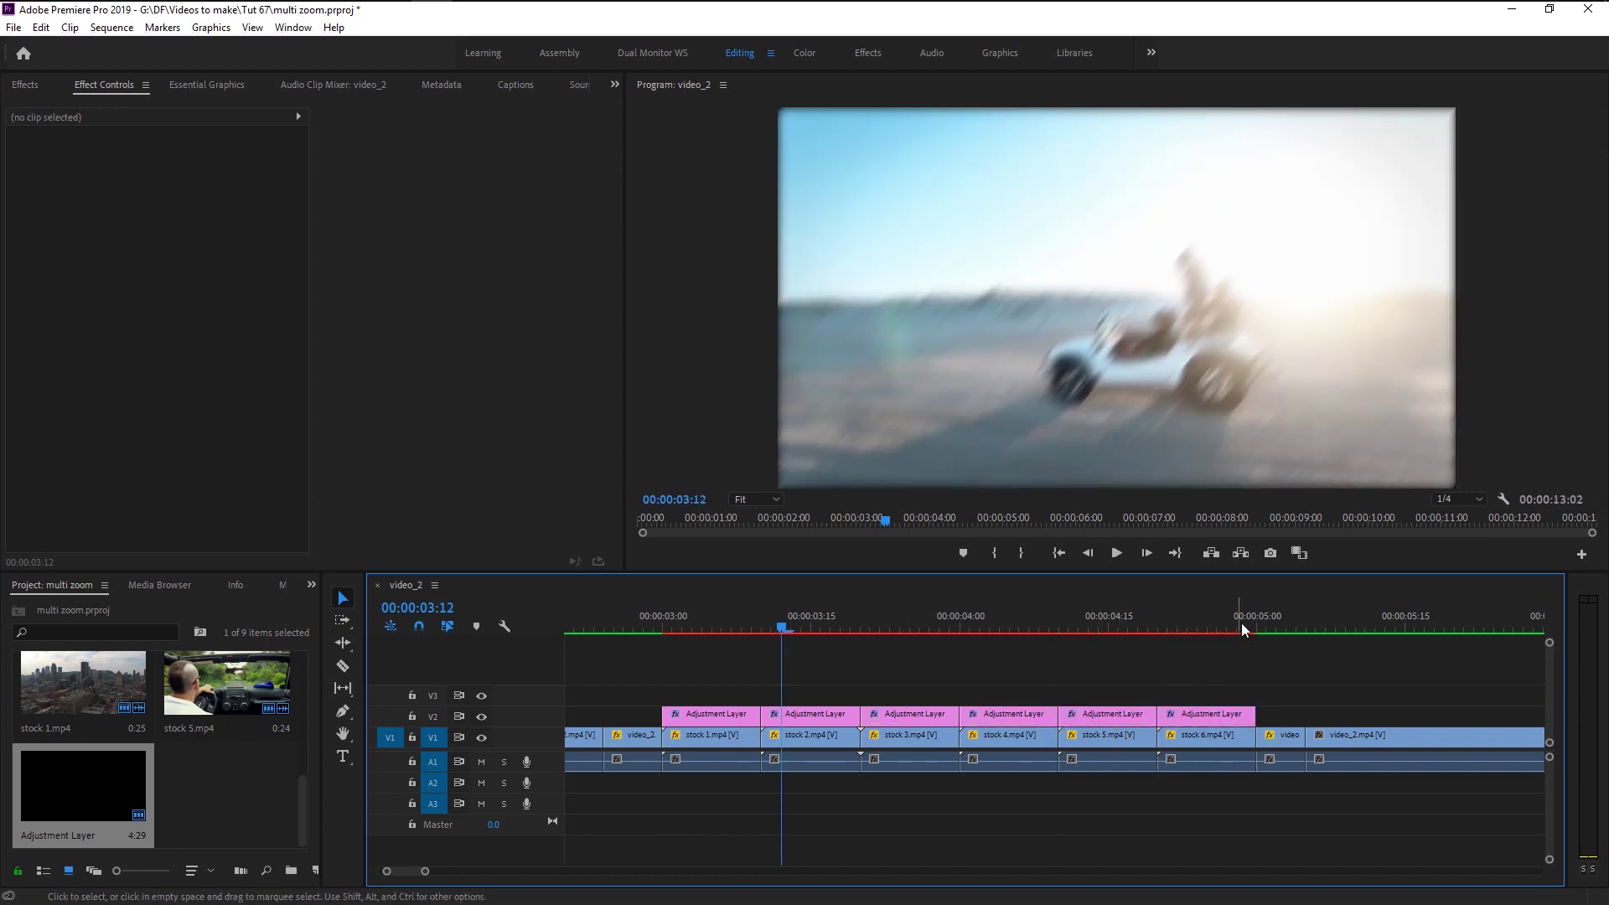
left_click(1279, 734)
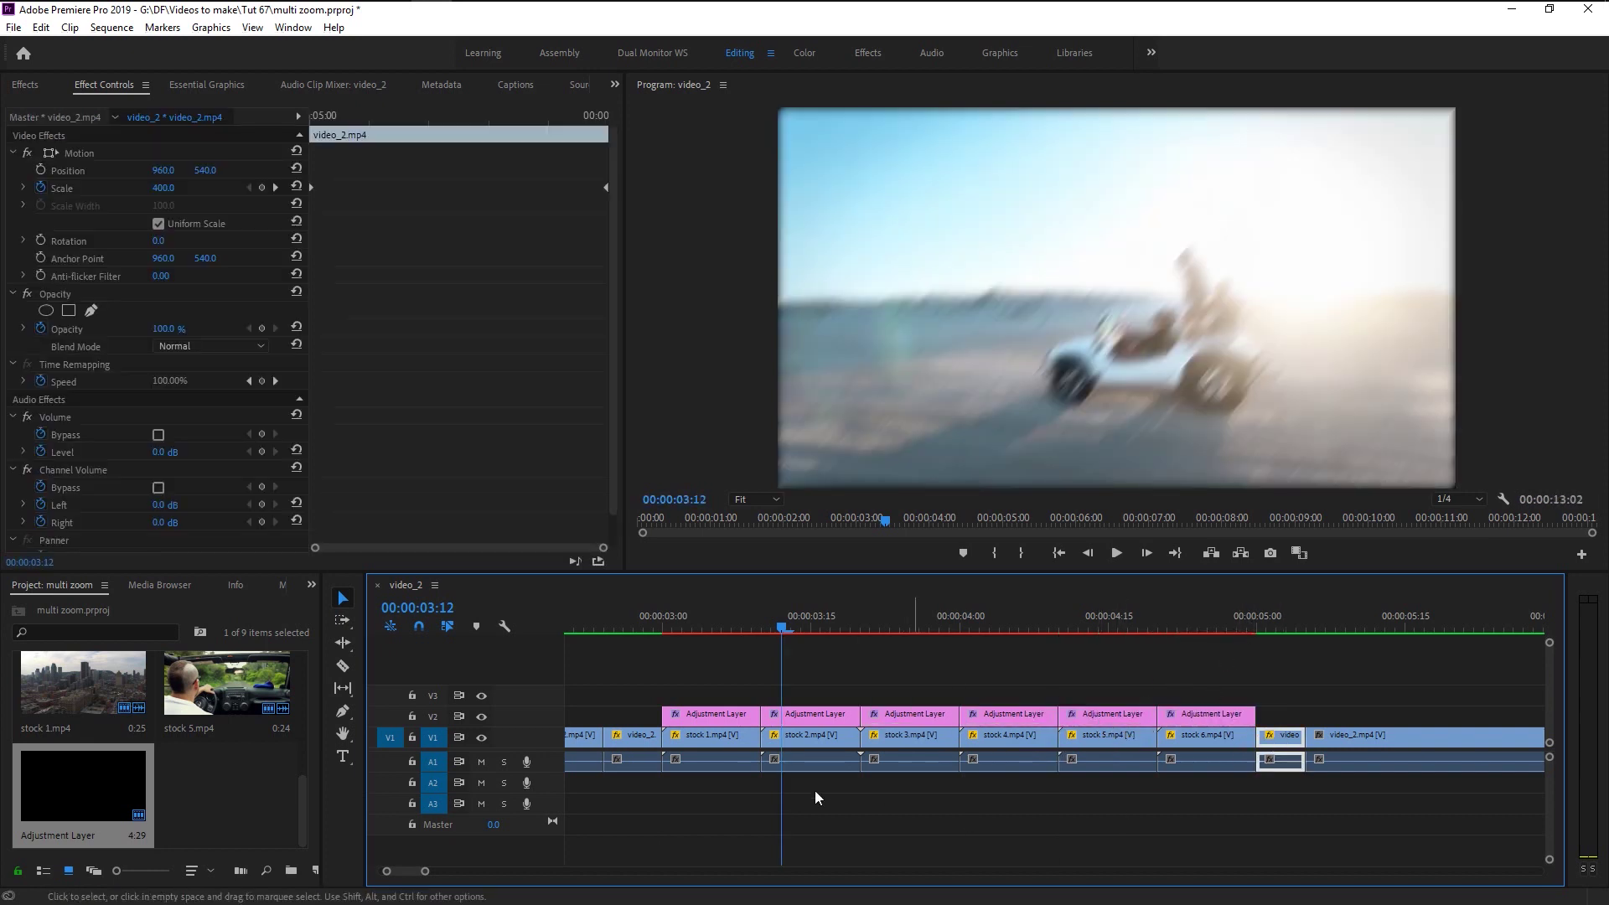
Step: Copy the first adjustment layer onto V3 before 03:00 and shift its blur keyframes to 02:29–03:00
left_click(634, 741)
left_click(704, 714)
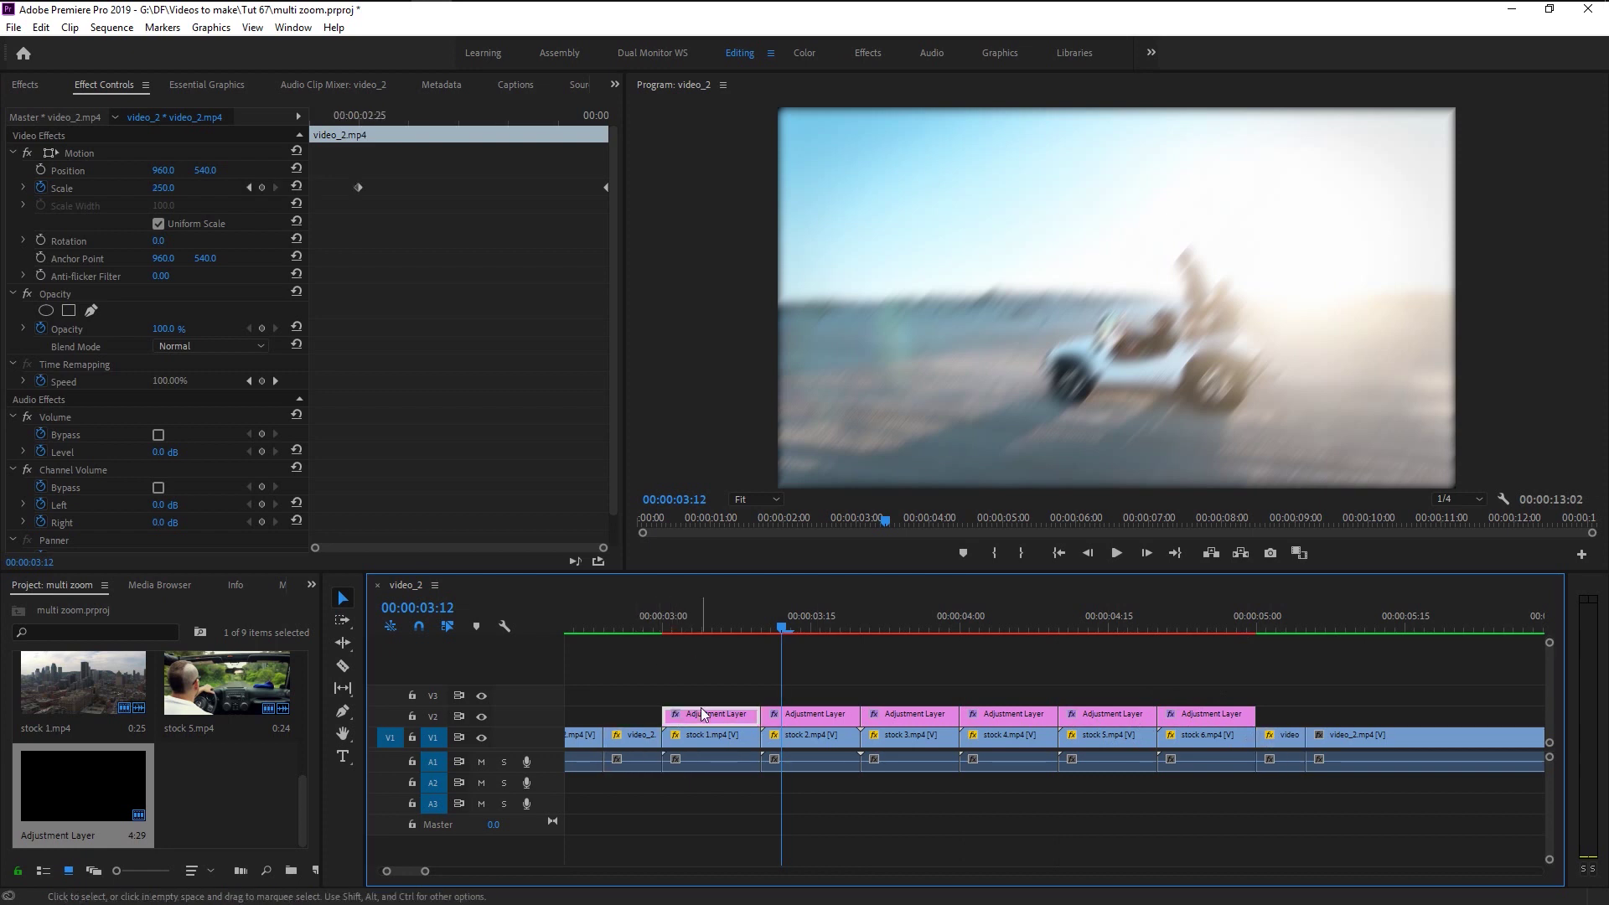
left_click_drag(704, 714, 642, 694)
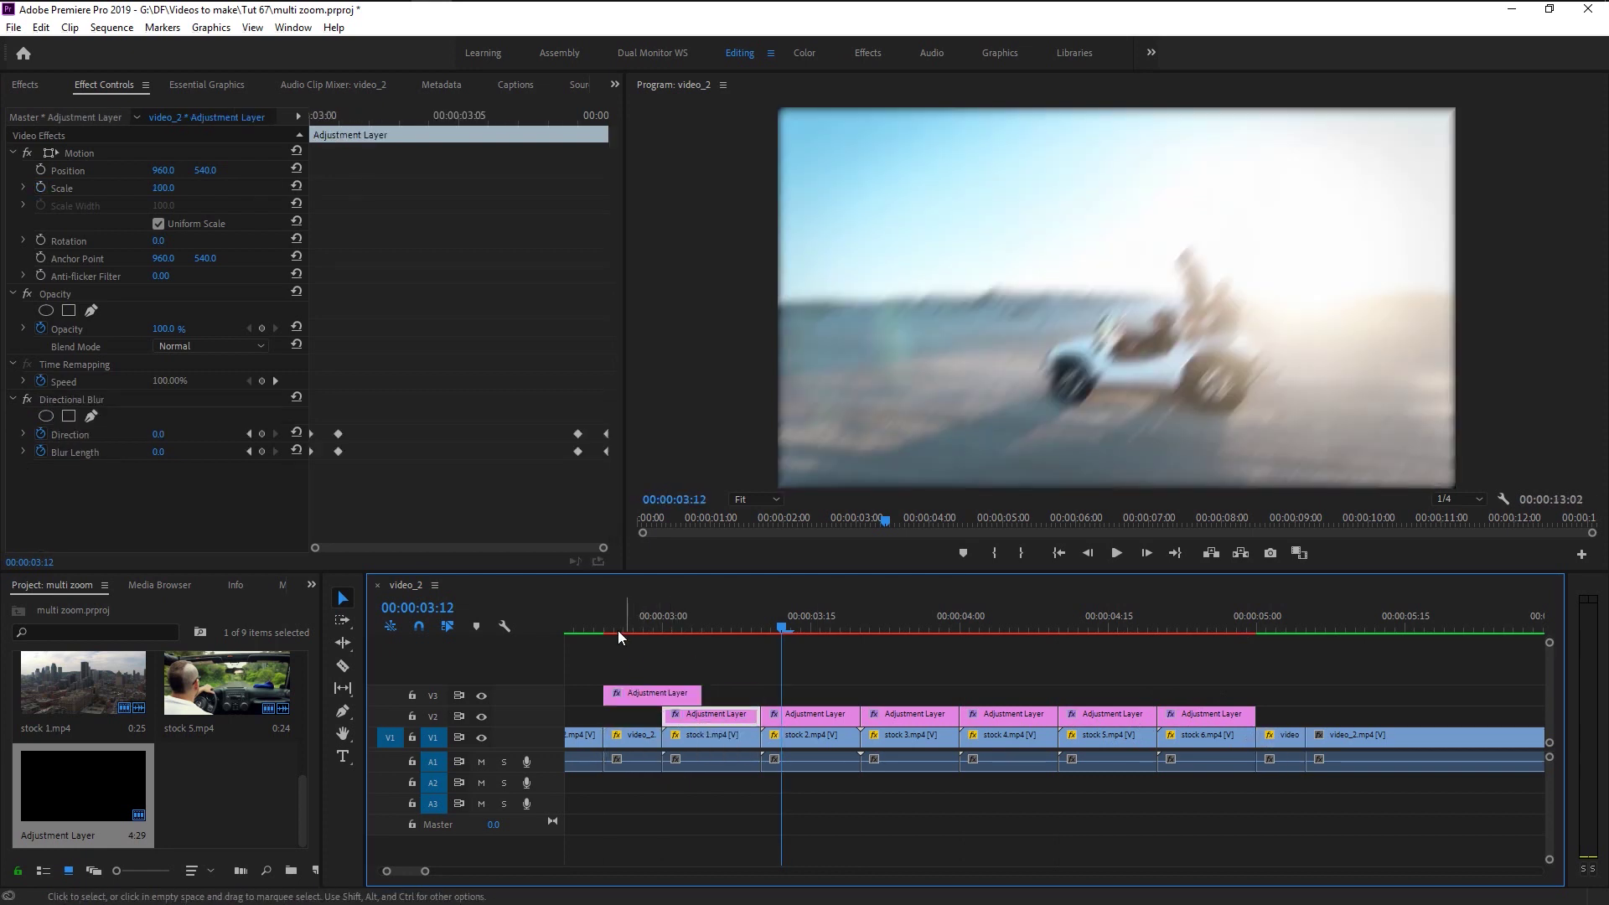
left_click_drag(619, 634, 655, 630)
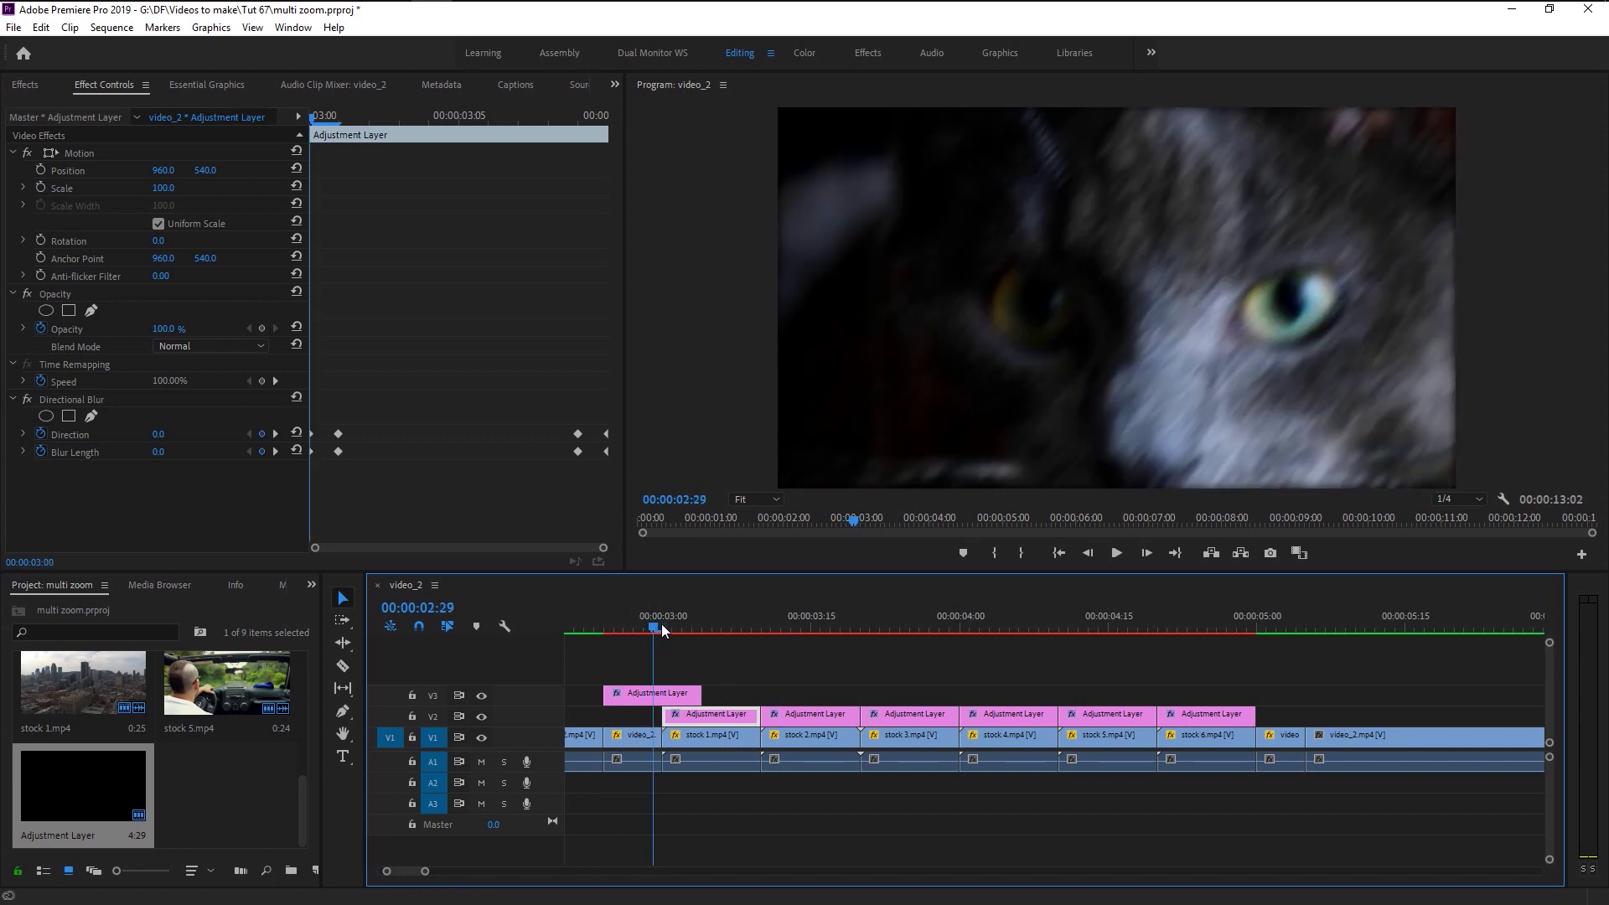
left_click(677, 696)
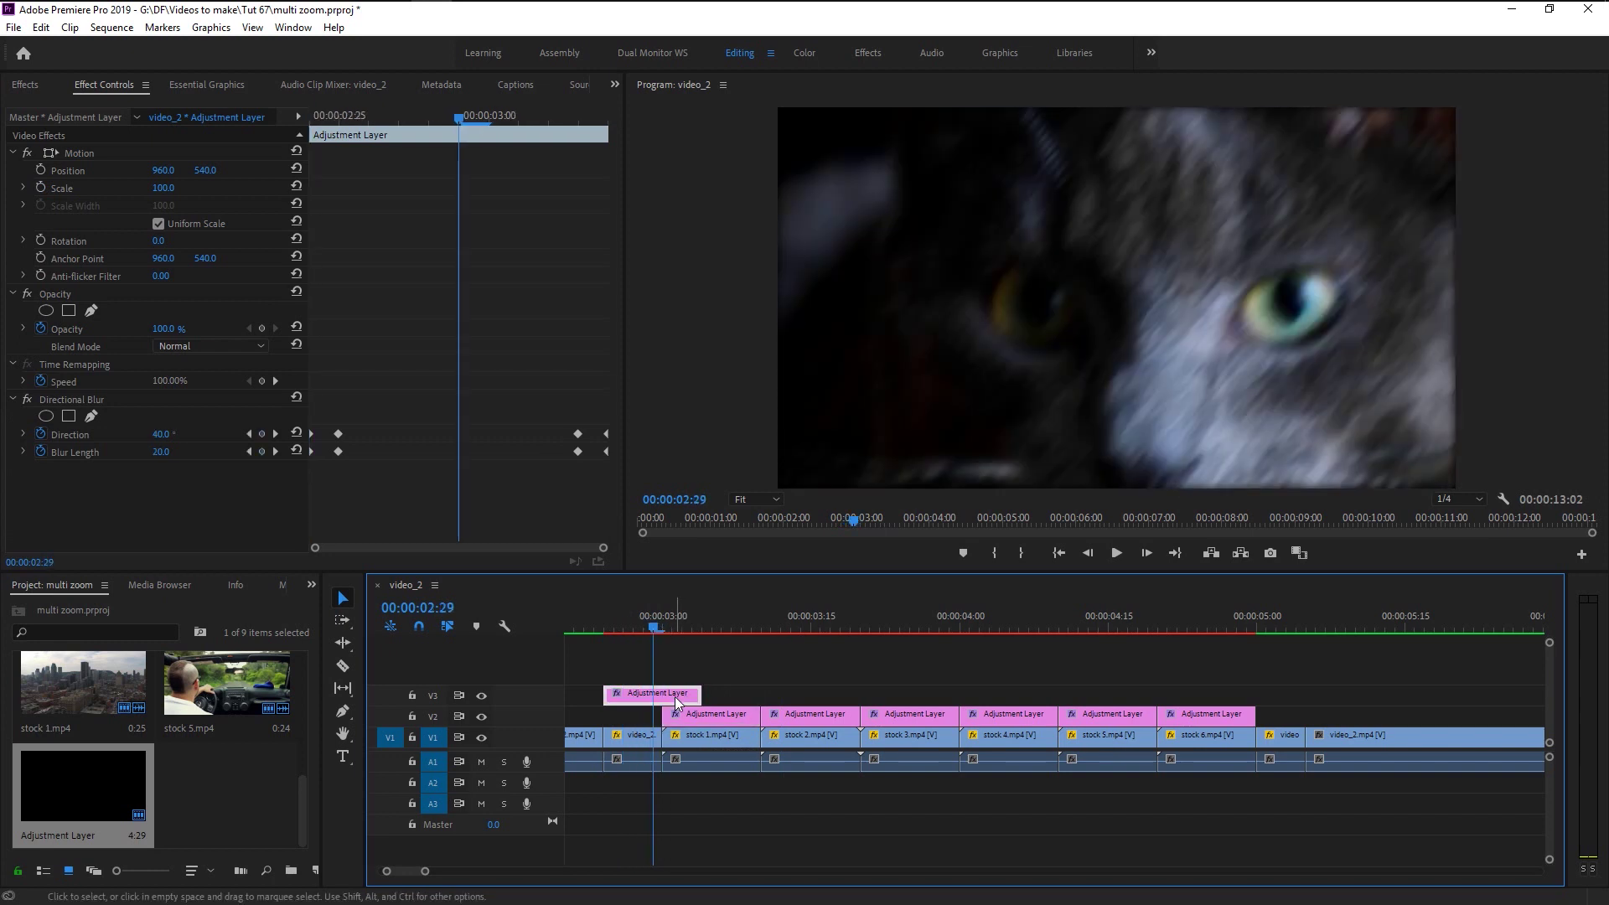
left_click_drag(551, 413, 463, 465)
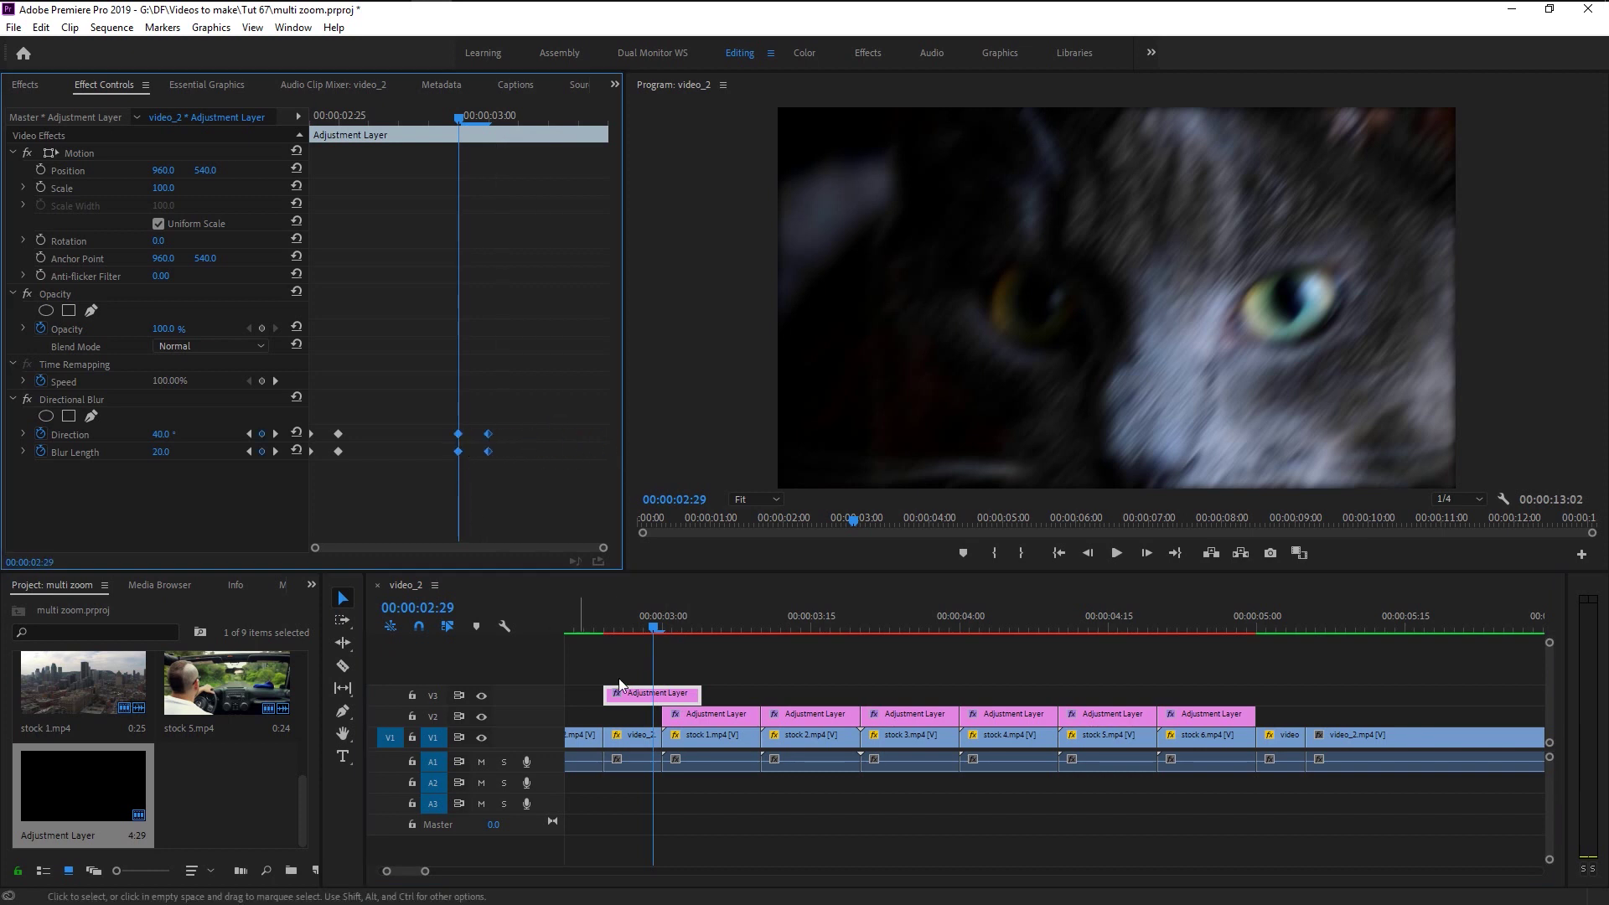
left_click(662, 631)
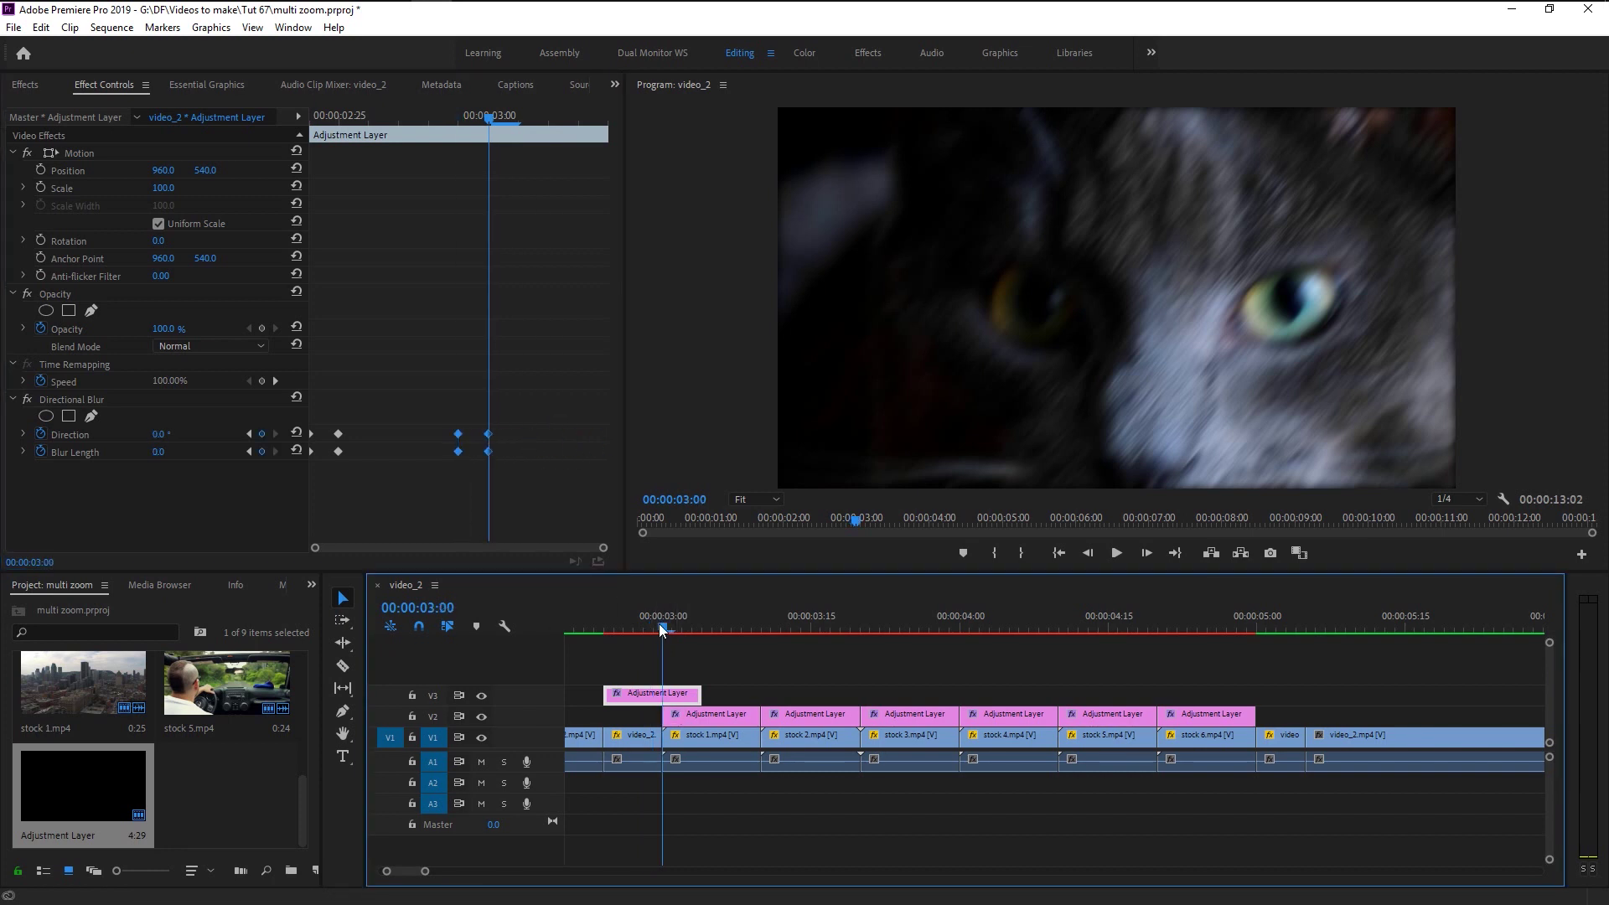
left_click(341, 666)
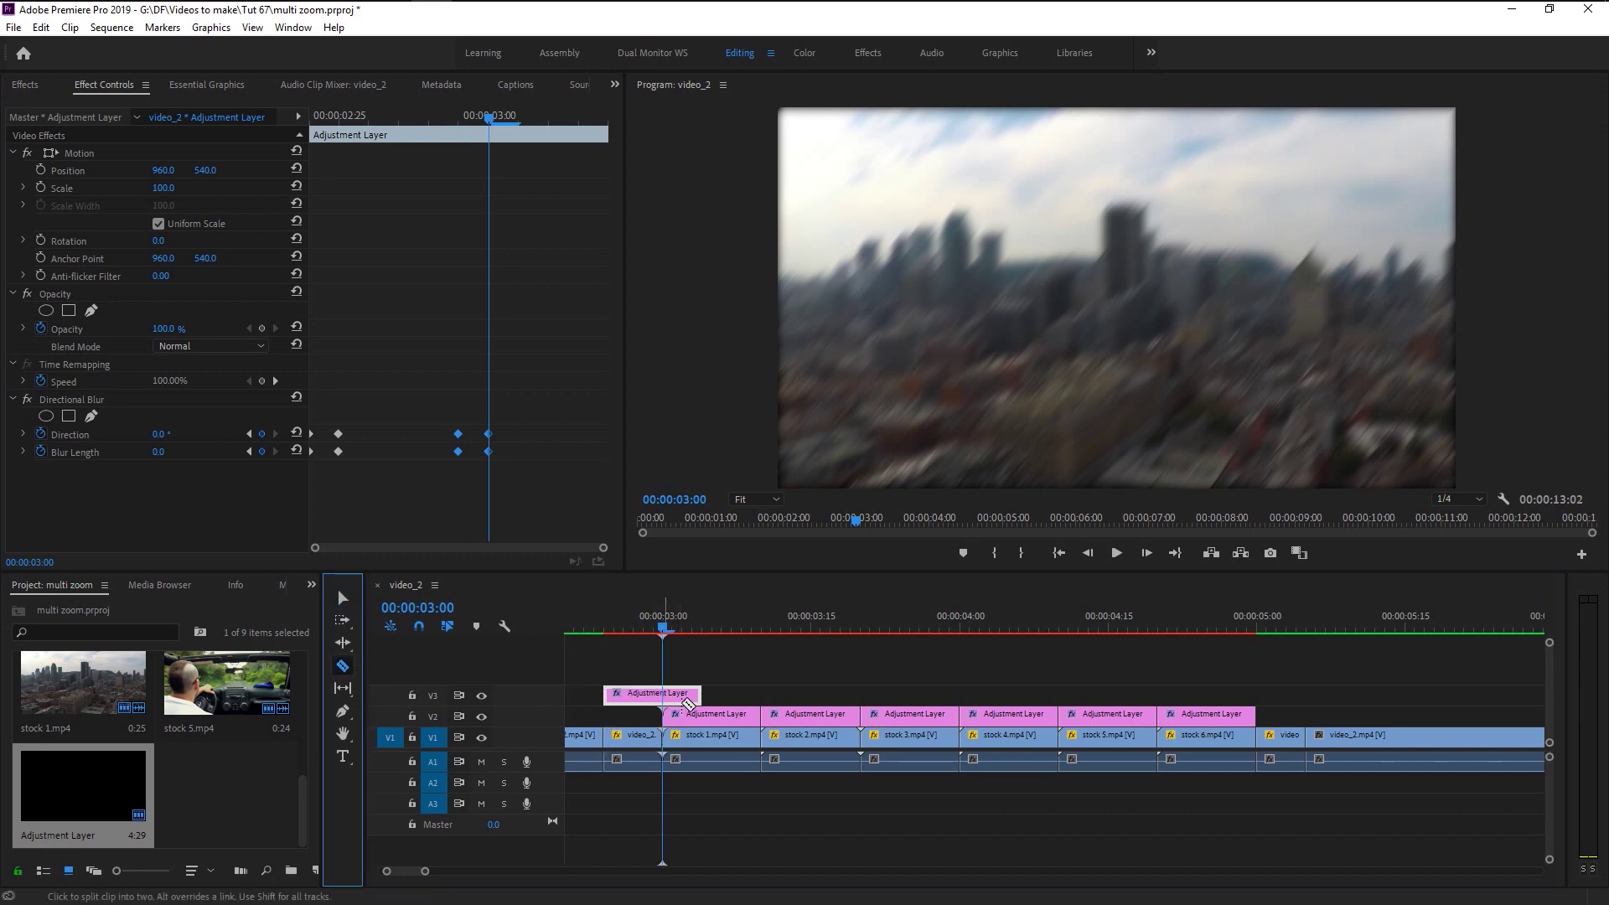
Step: Cut the V3 layer at 03:00, delete the right piece, and drag the copy over video_2
left_click(664, 695)
key("v")
left_click(680, 694)
key("Delete")
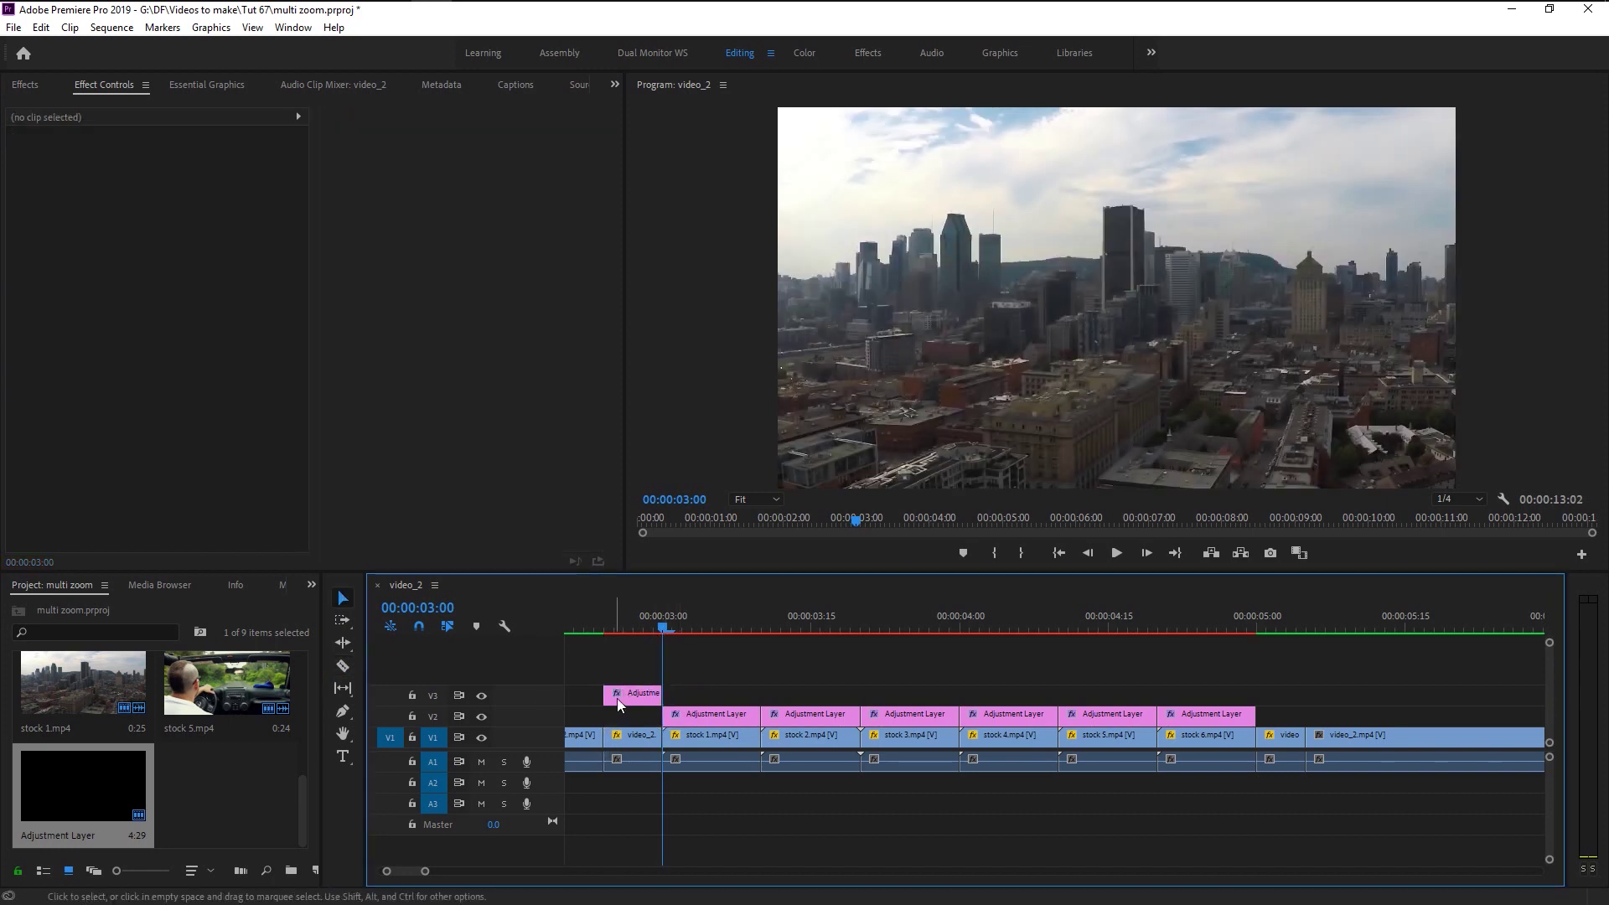
left_click_drag(618, 701, 1291, 717)
Step: Trim the blur layer over video_2 to end at 00:00:05:05 and slide its keyframes to its start
key("equal")
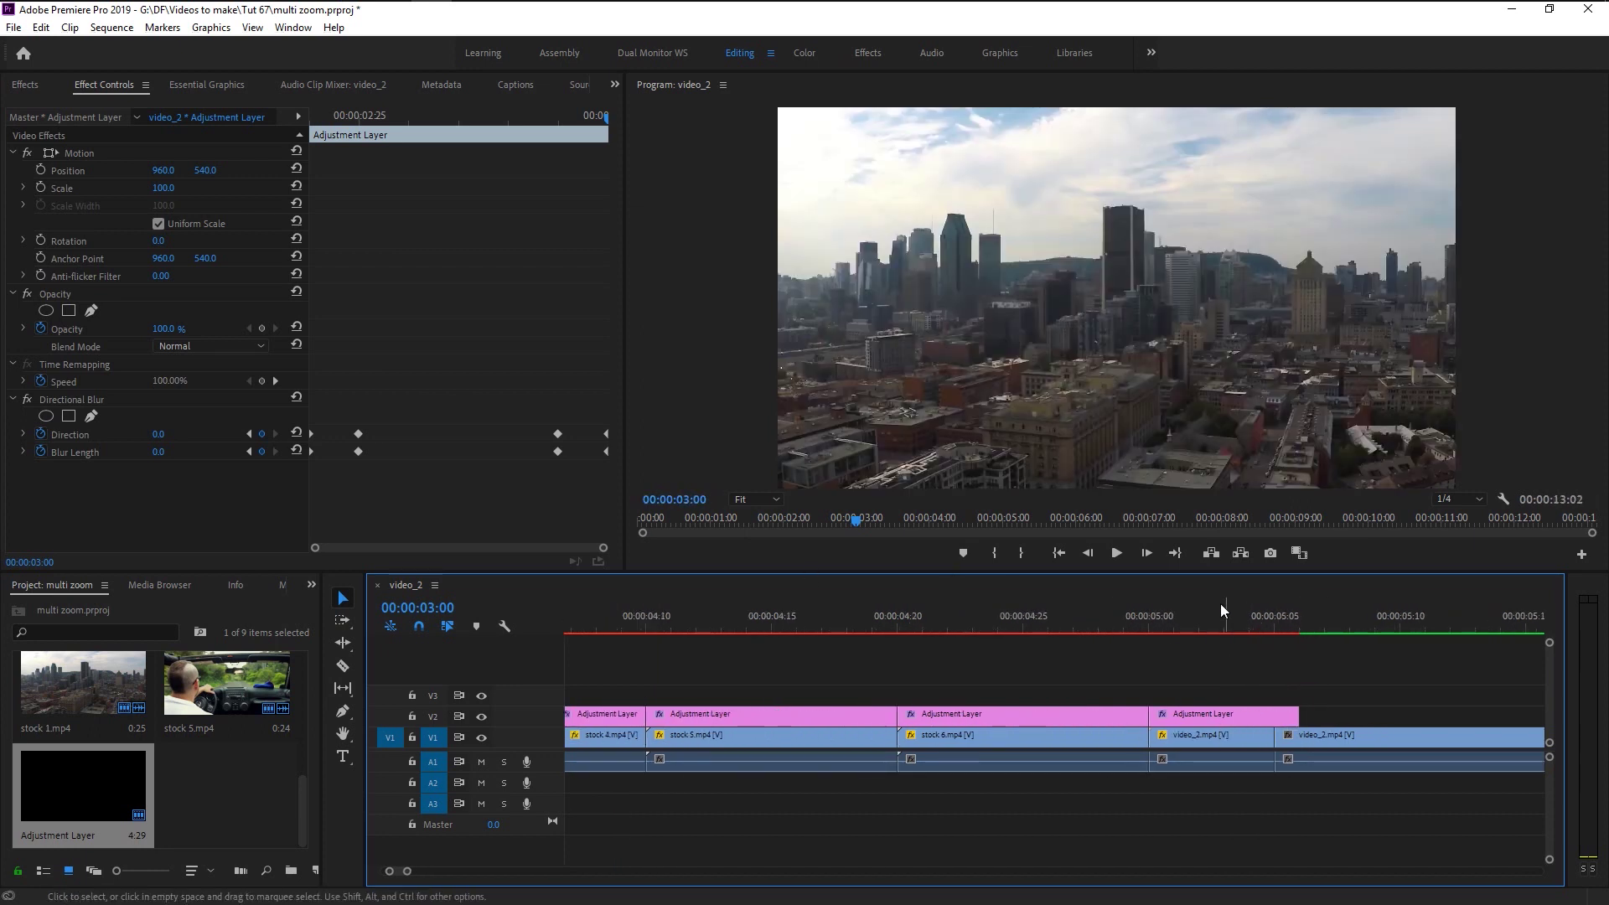
left_click(1221, 608)
left_click(1233, 712)
left_click(1248, 626)
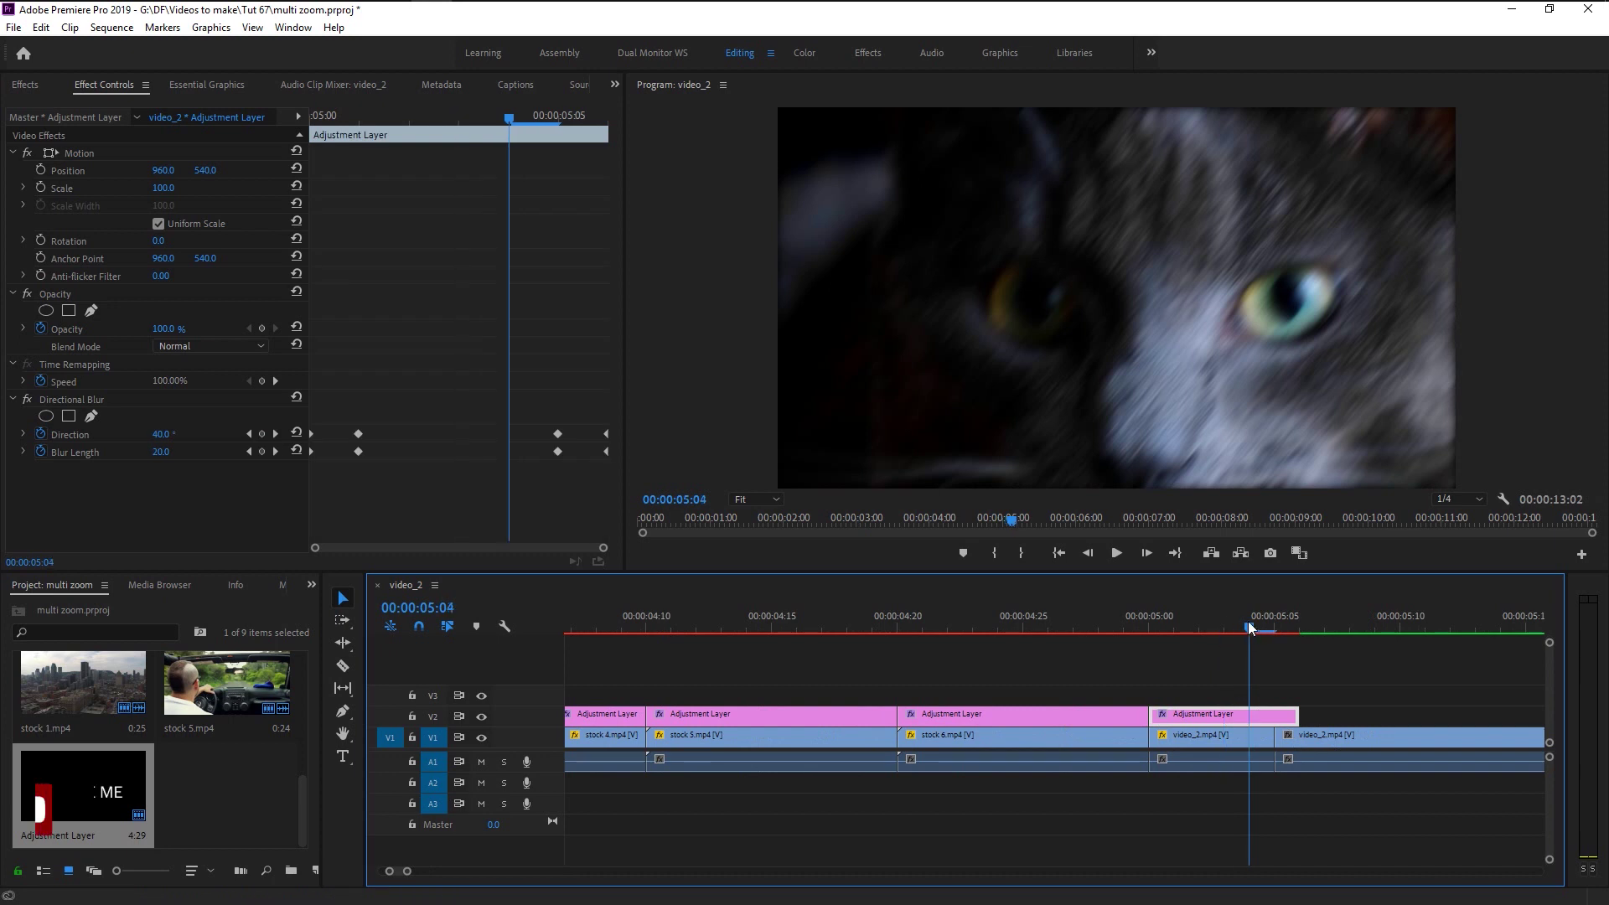
left_click(1275, 627)
left_click_drag(1296, 717, 1274, 718)
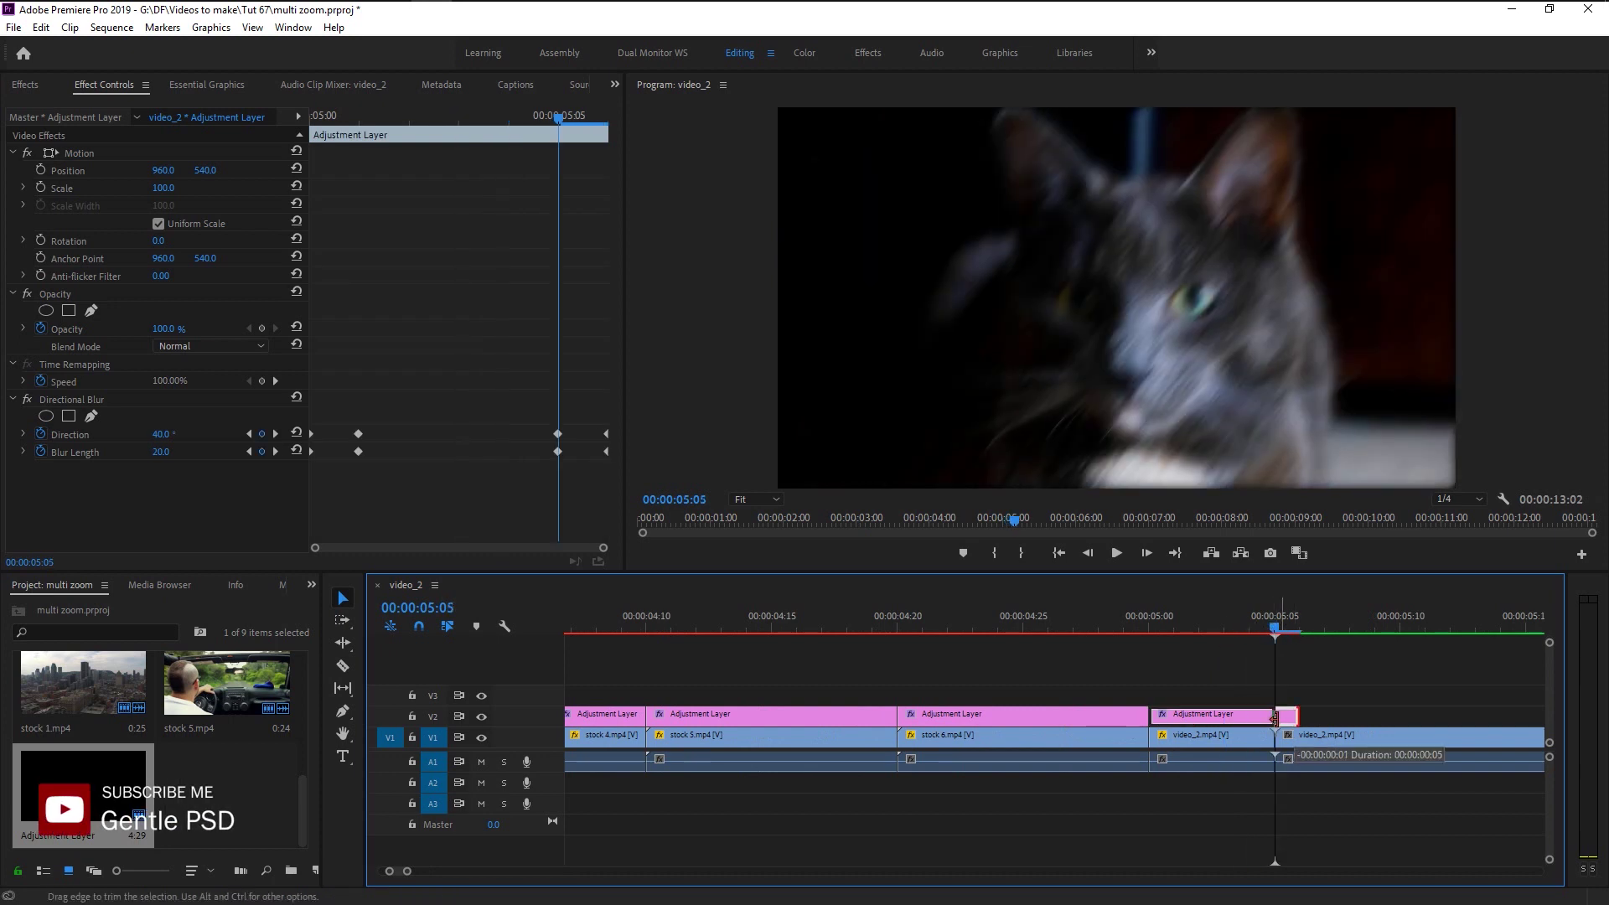
left_click_drag(1245, 624, 1153, 631)
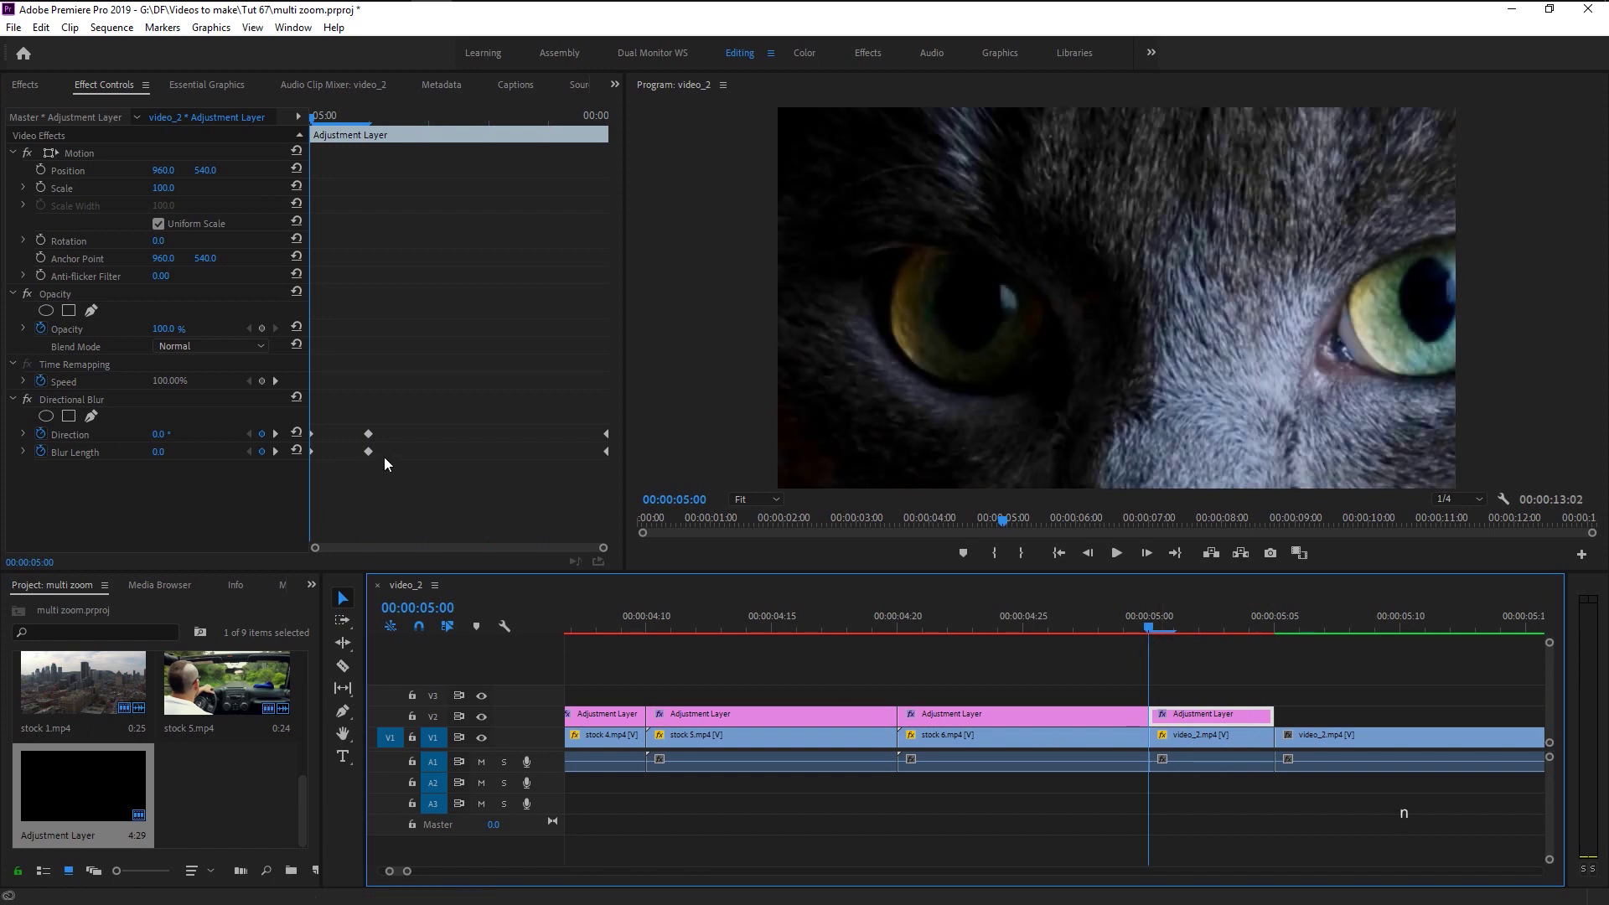
left_click_drag(387, 463, 324, 459)
left_click_drag(577, 405, 642, 478)
left_click(1231, 837)
key("minus")
key("shift+Right")
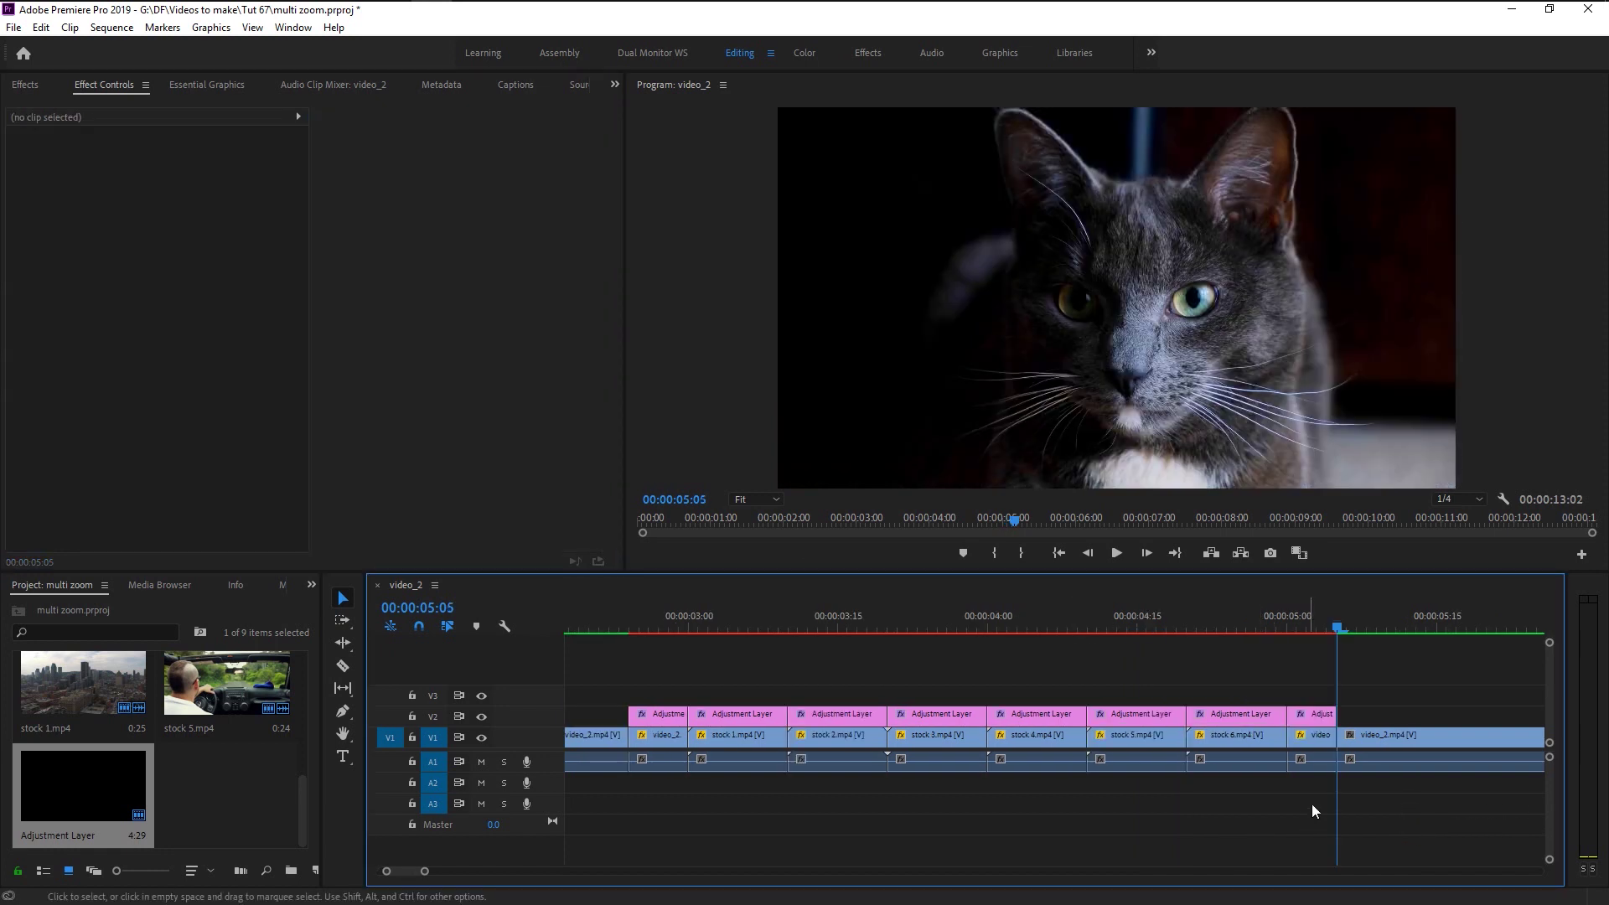
Step: Nest the selected transition clips and blur layers into a sequence named 'zoom transition'
left_click_drag(1322, 801, 1042, 704)
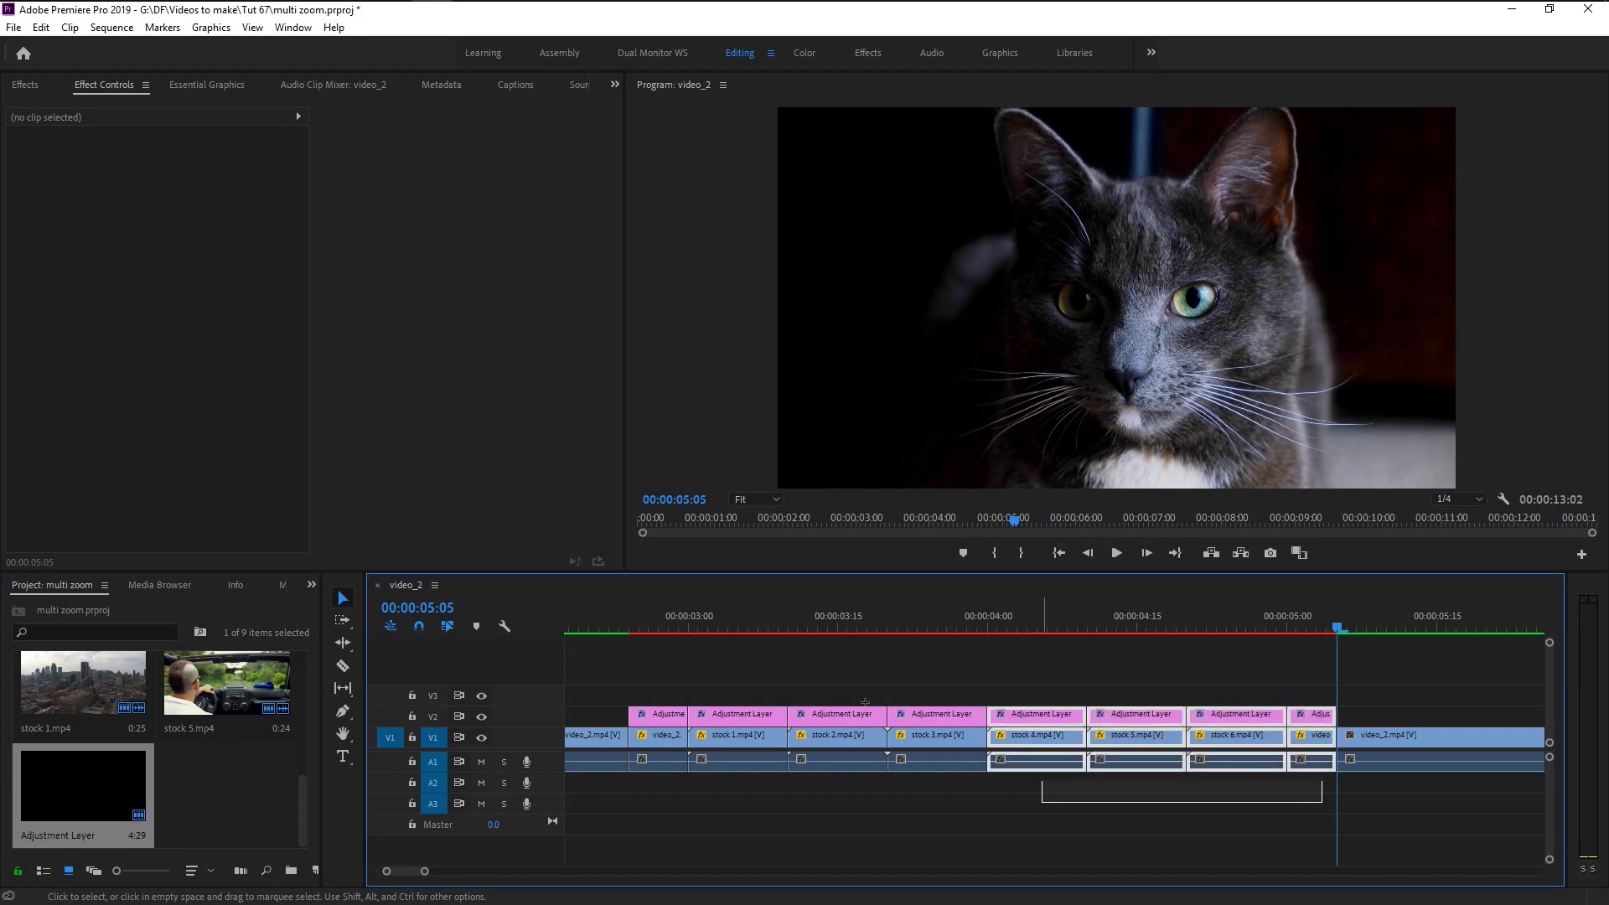
left_click_drag(865, 703, 659, 697)
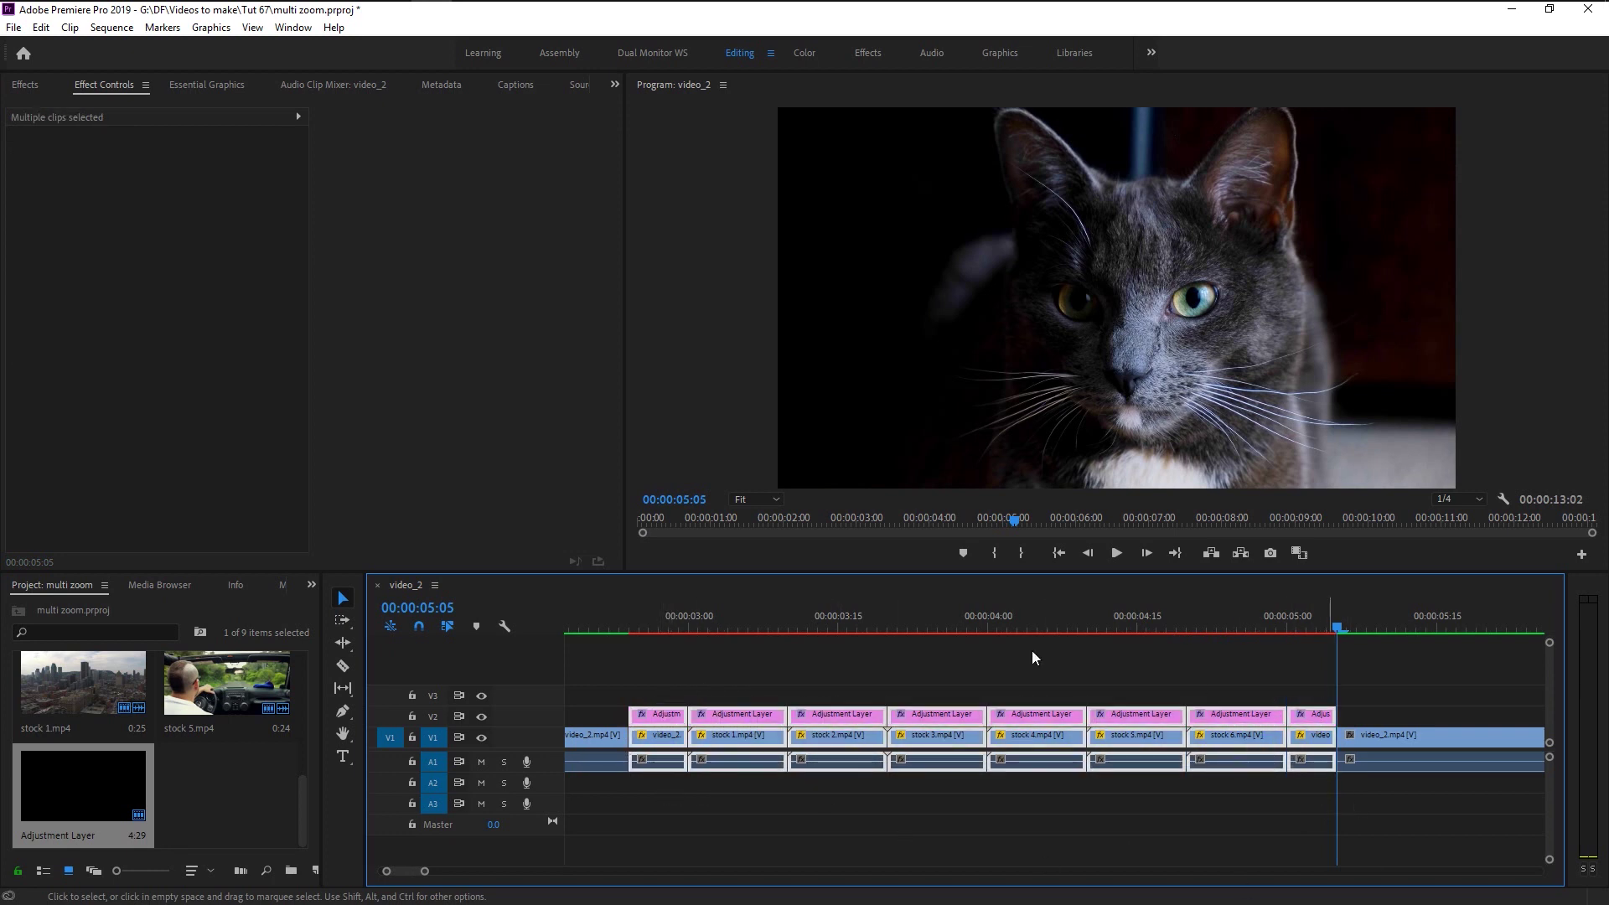
right_click(928, 741)
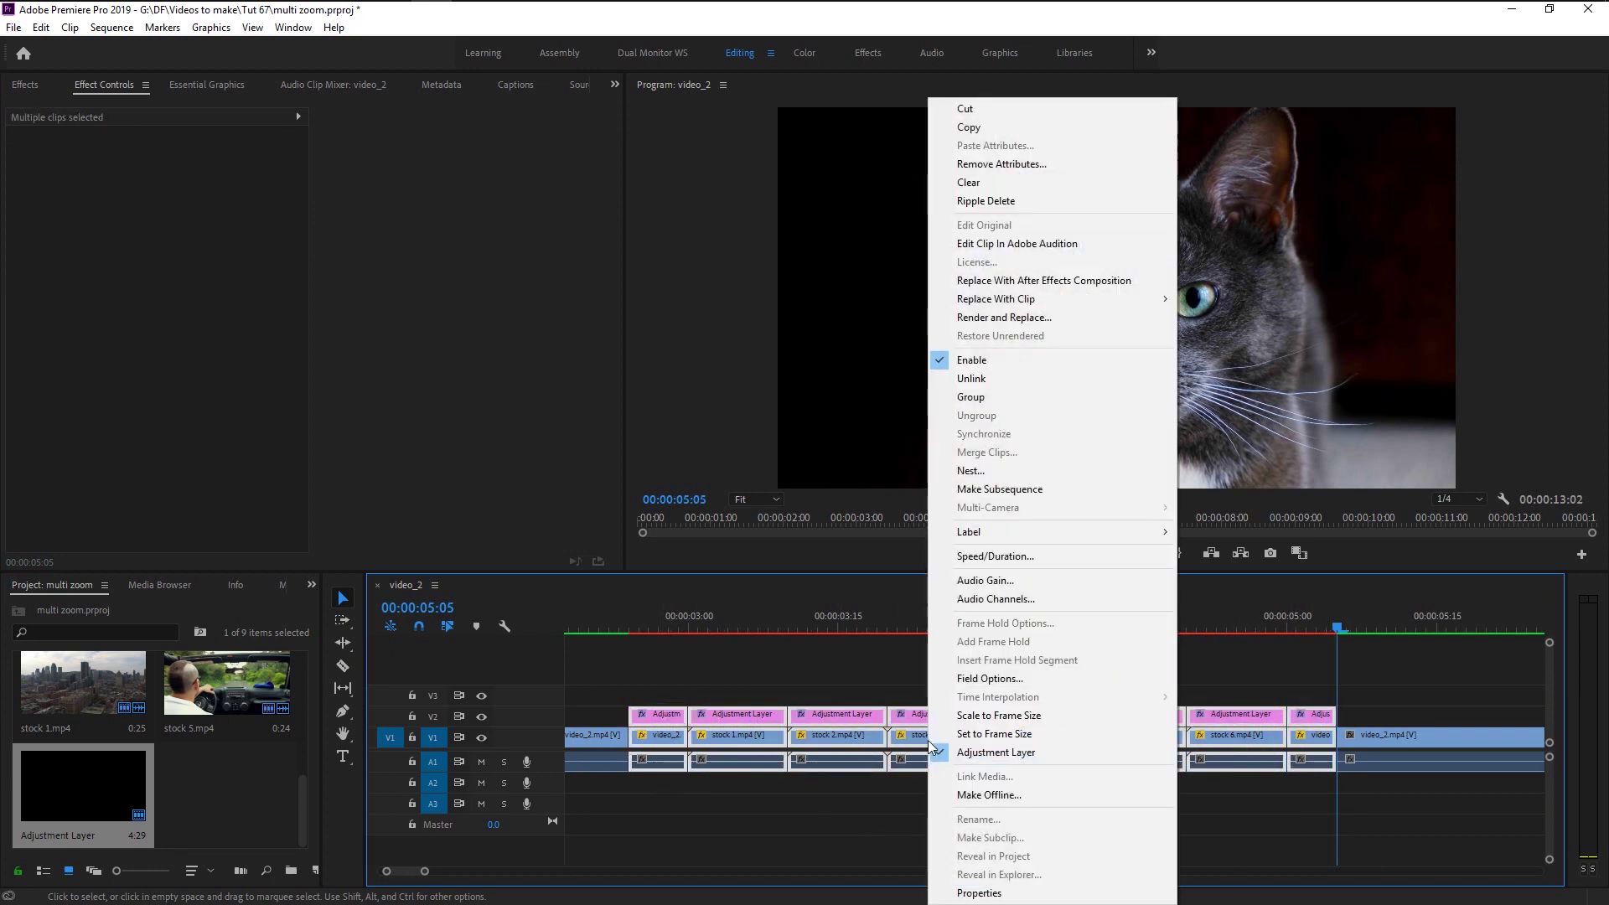
left_click(974, 474)
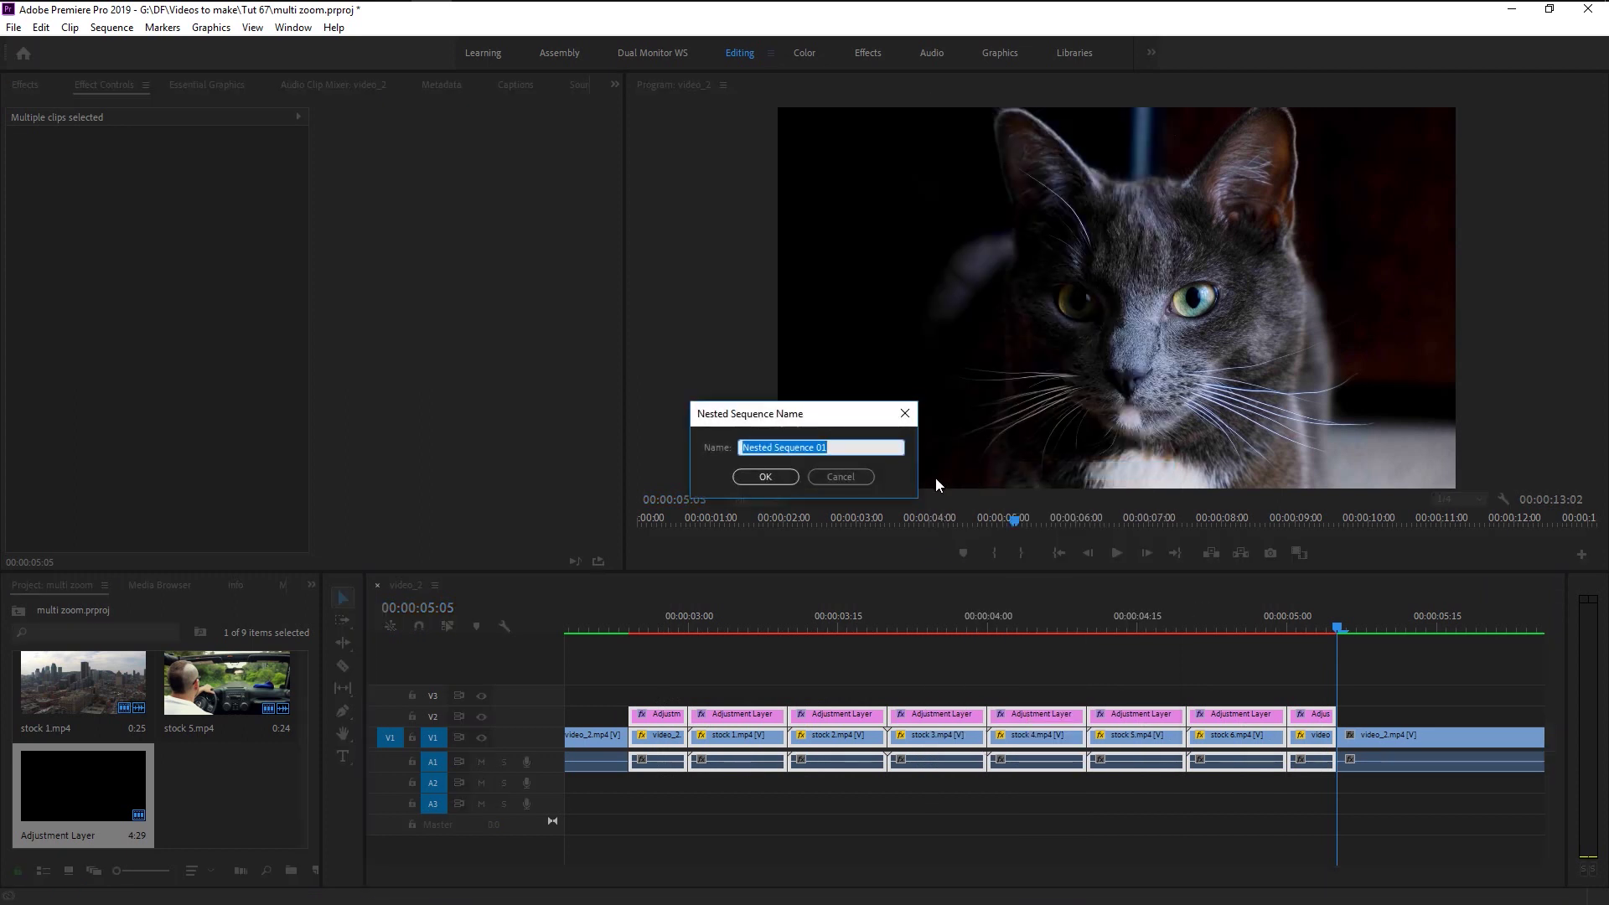
type("zoom")
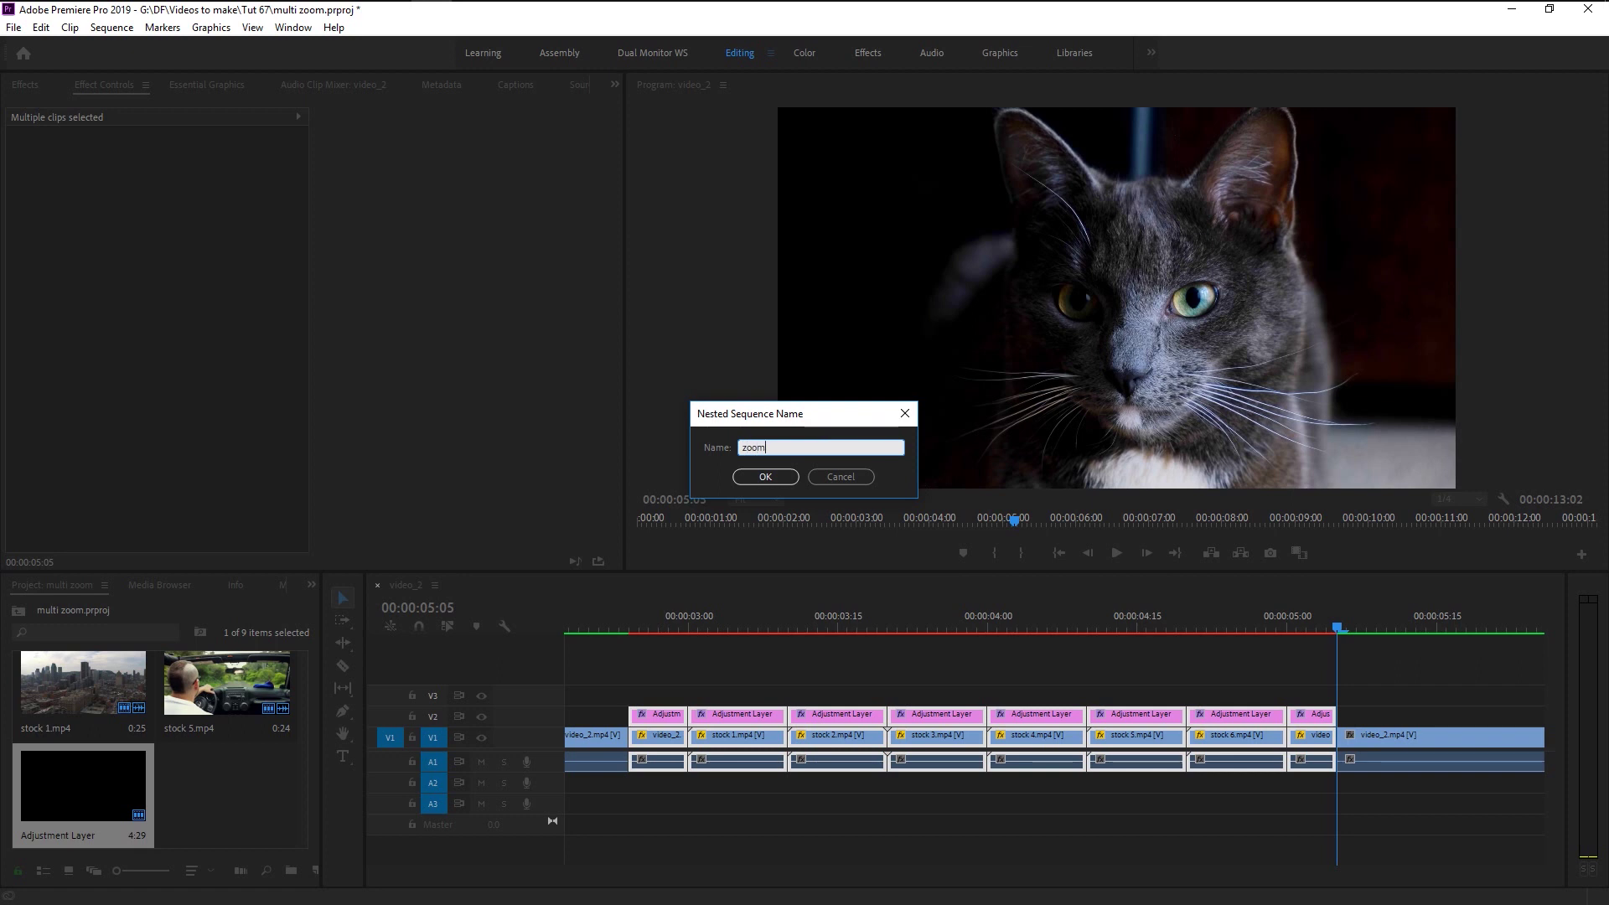
type(" transition")
key("Return")
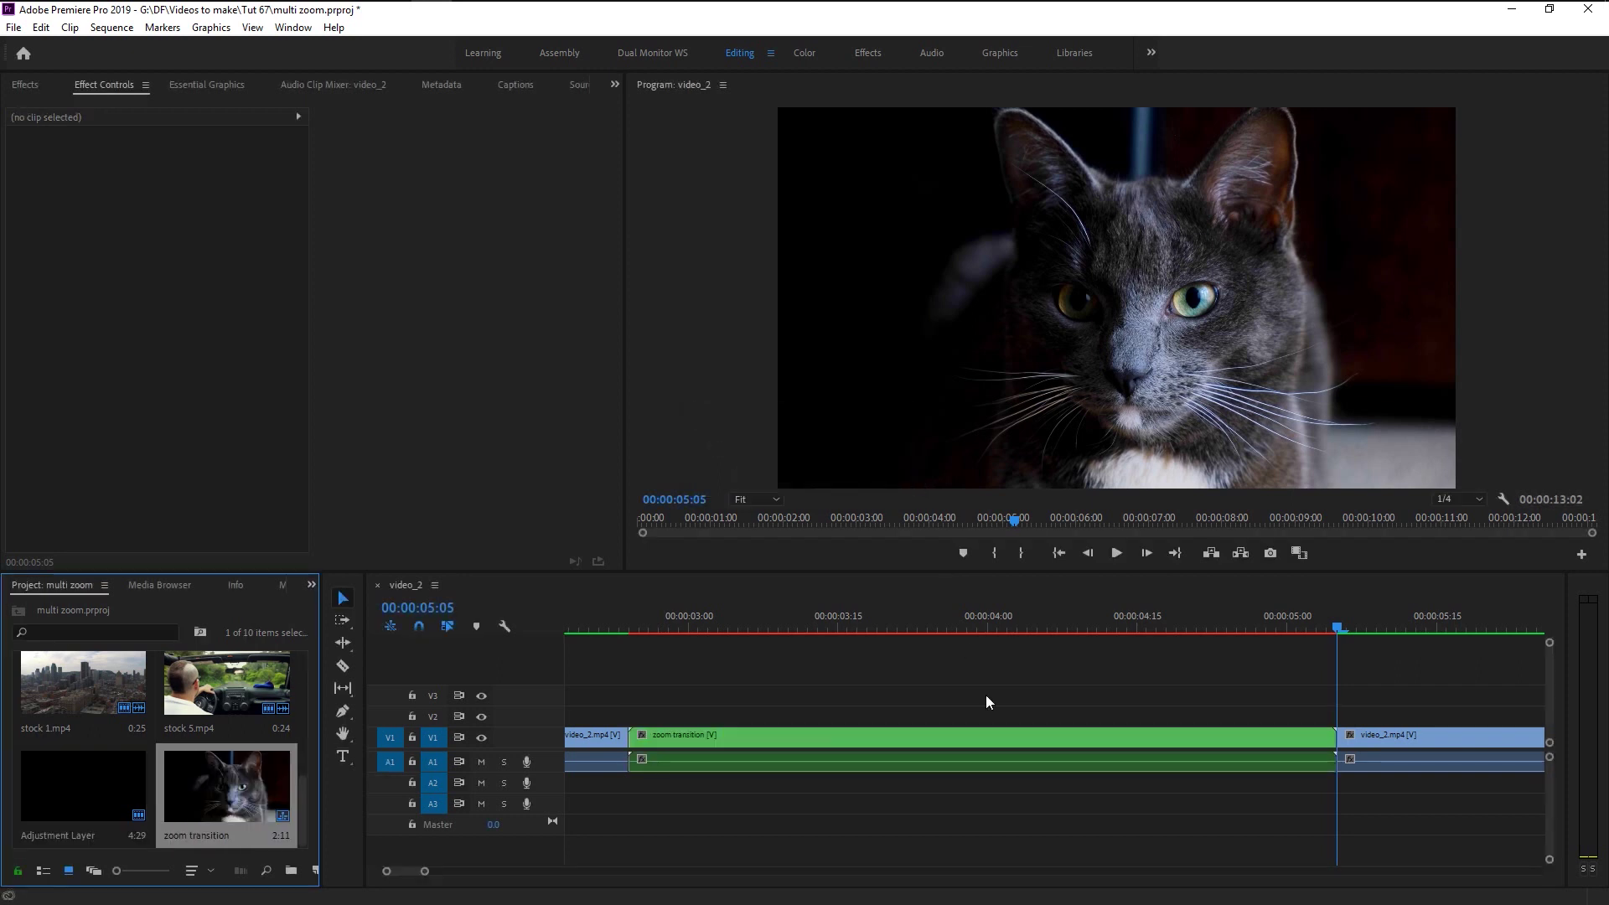
Step: Speed up the nested zoom transition clip to about 115% via Speed/Duration
left_click(1011, 735)
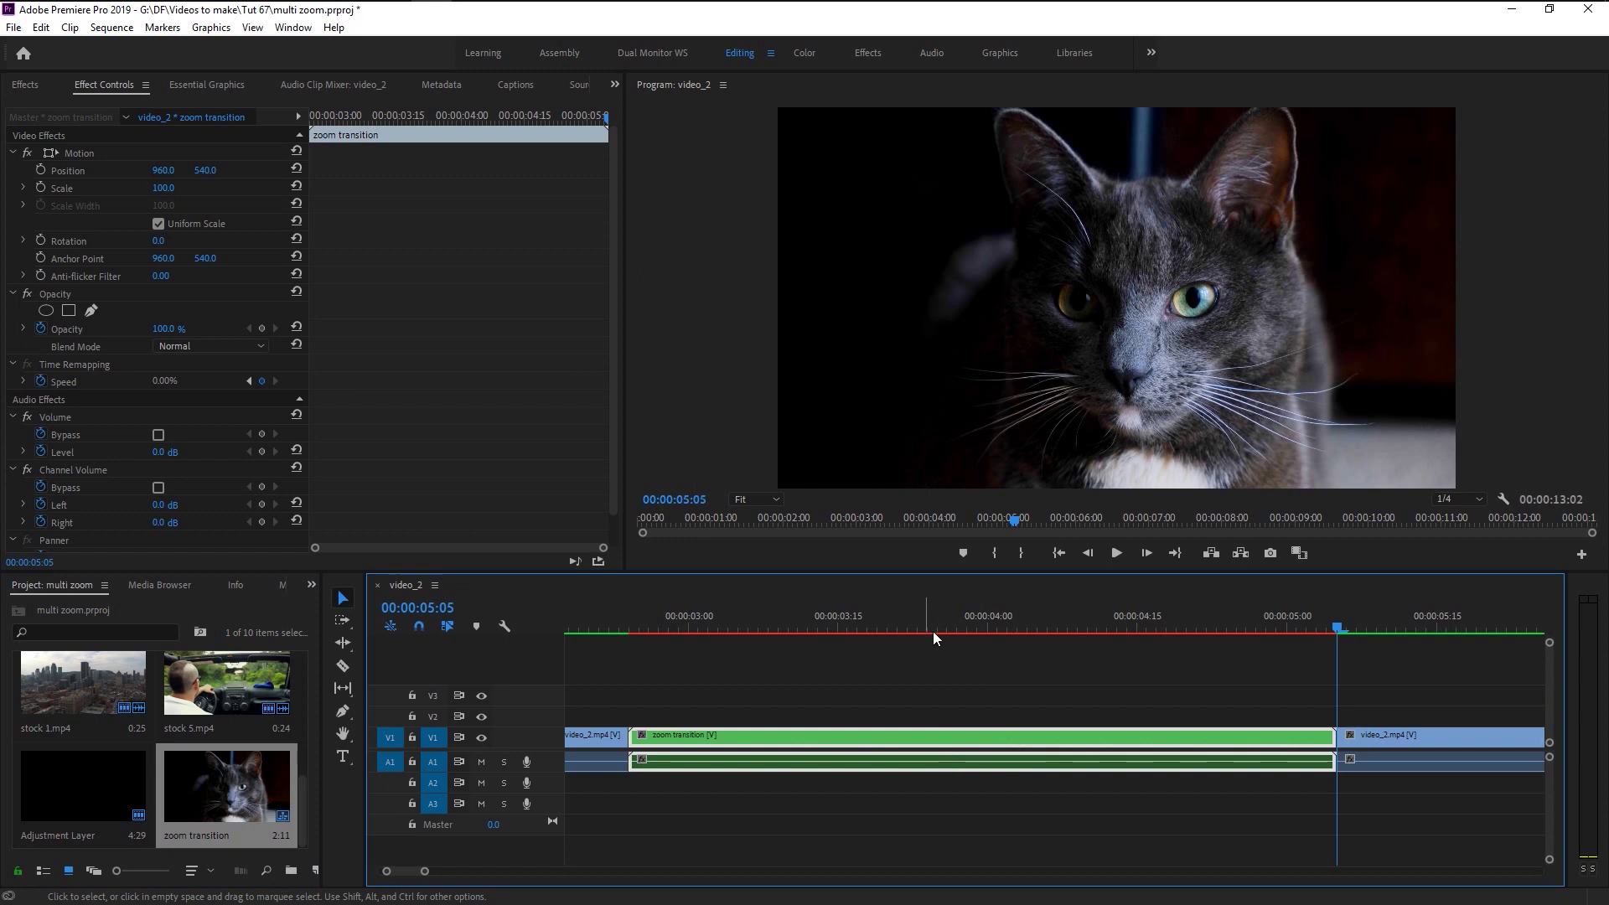
right_click(966, 734)
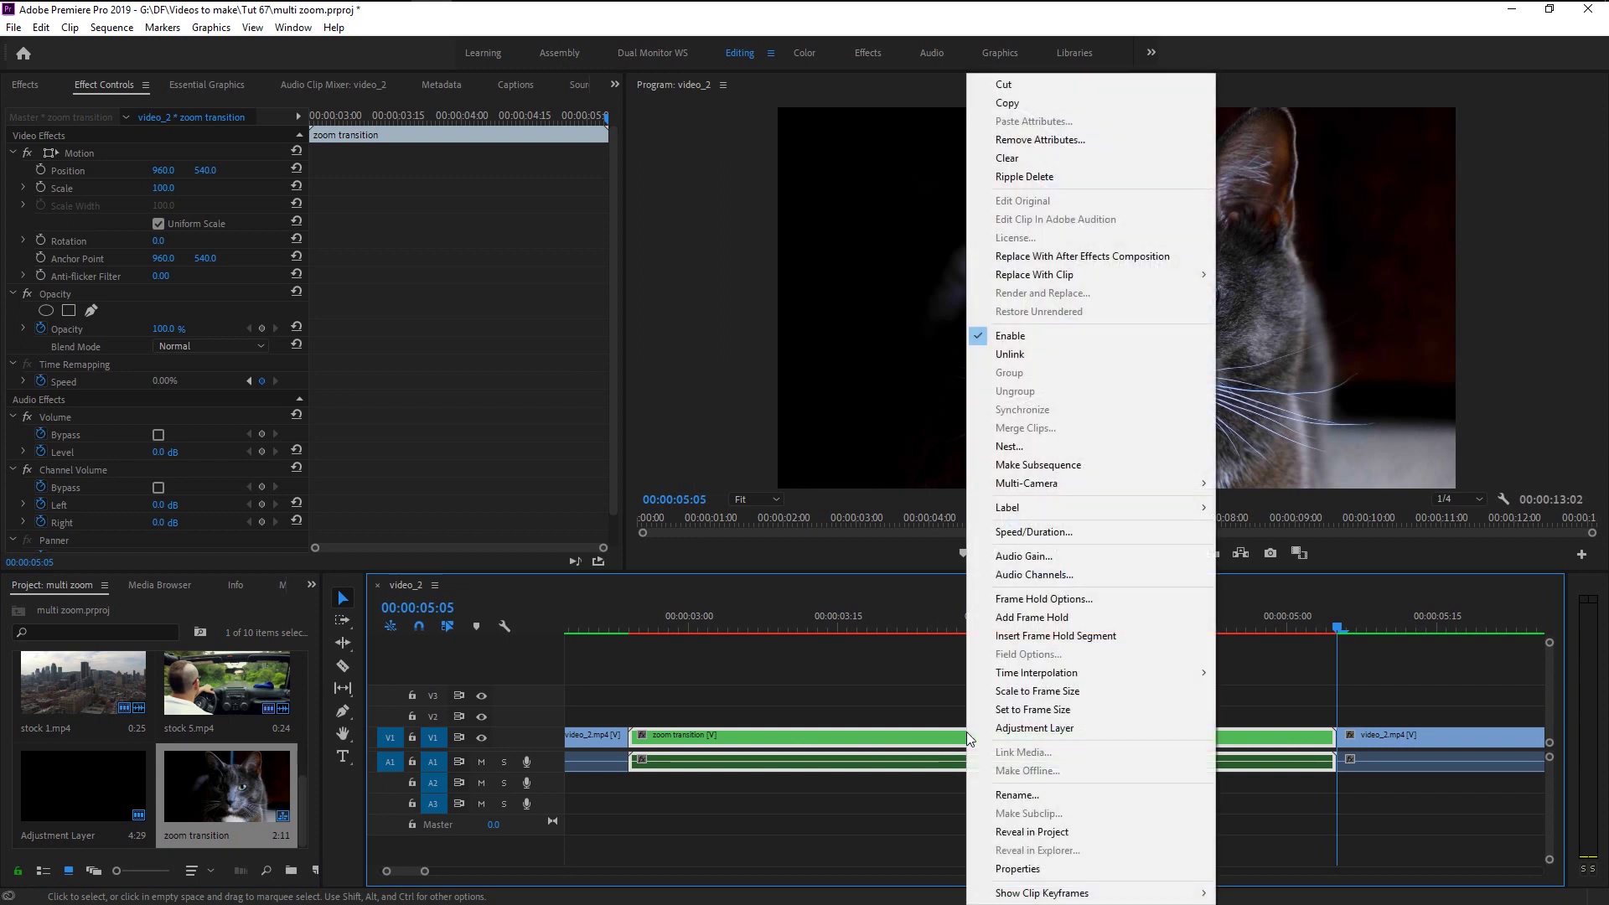
left_click(1019, 532)
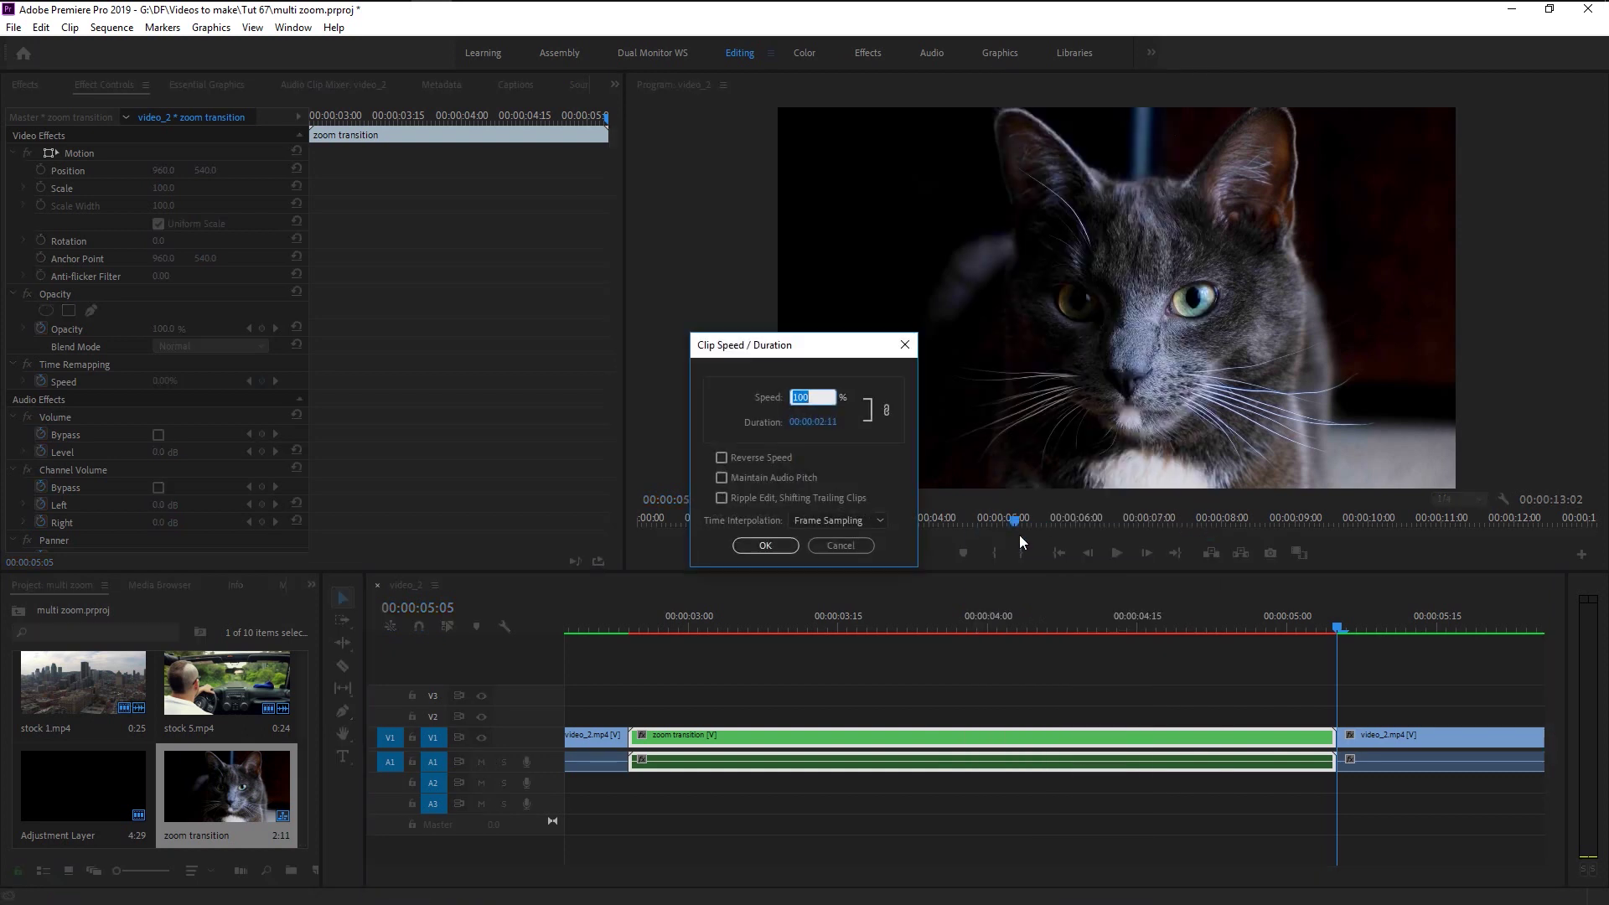
type("115")
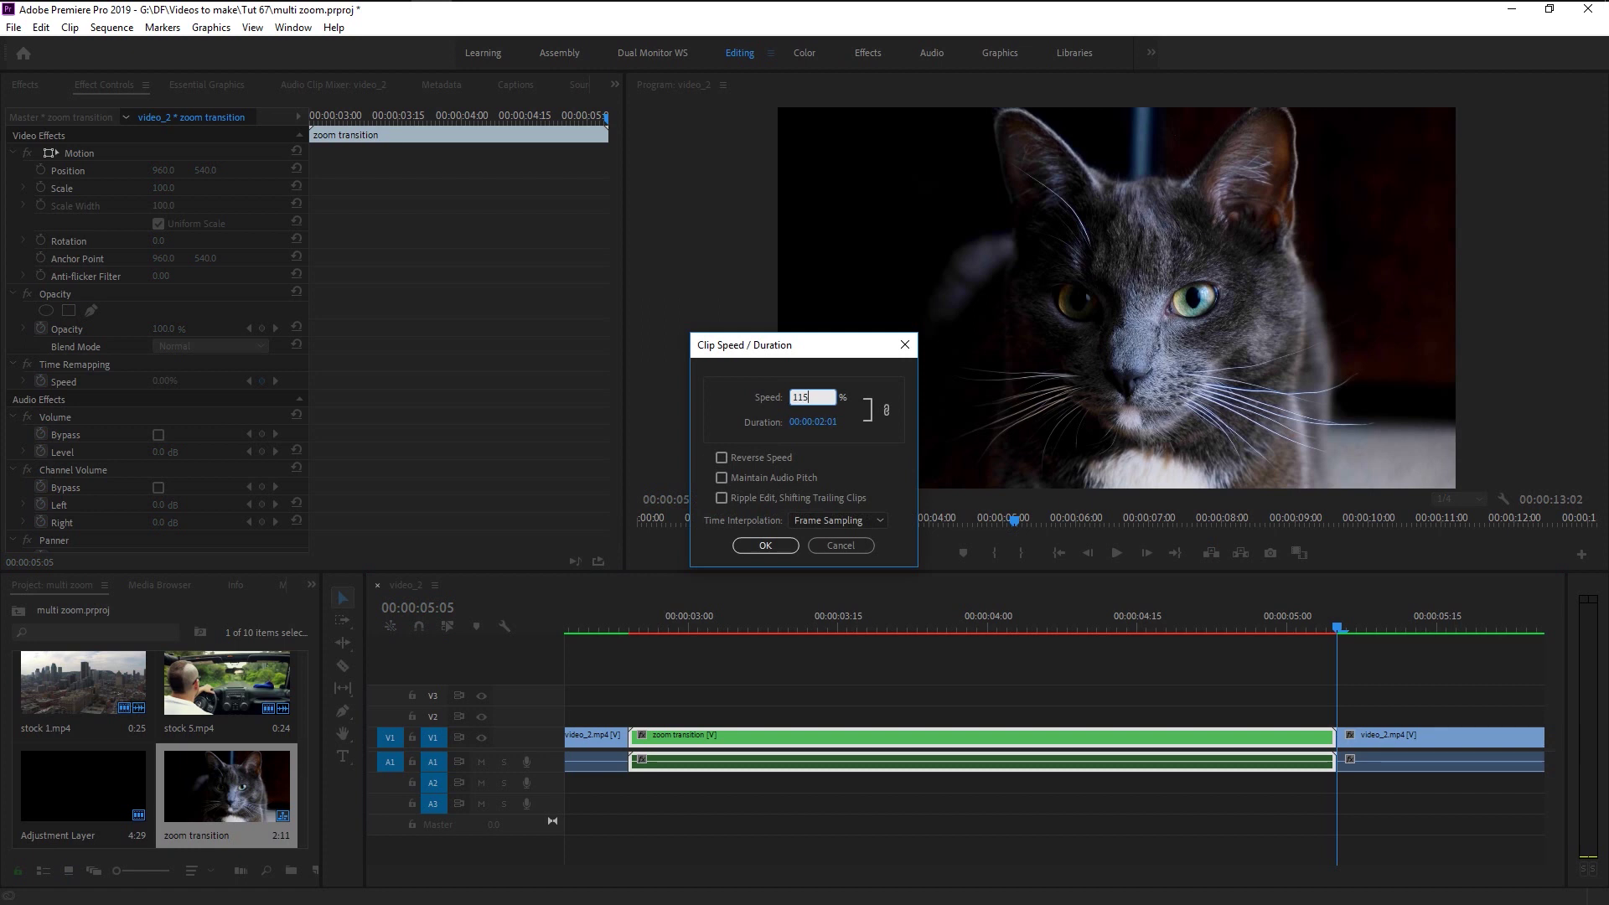
key("Return")
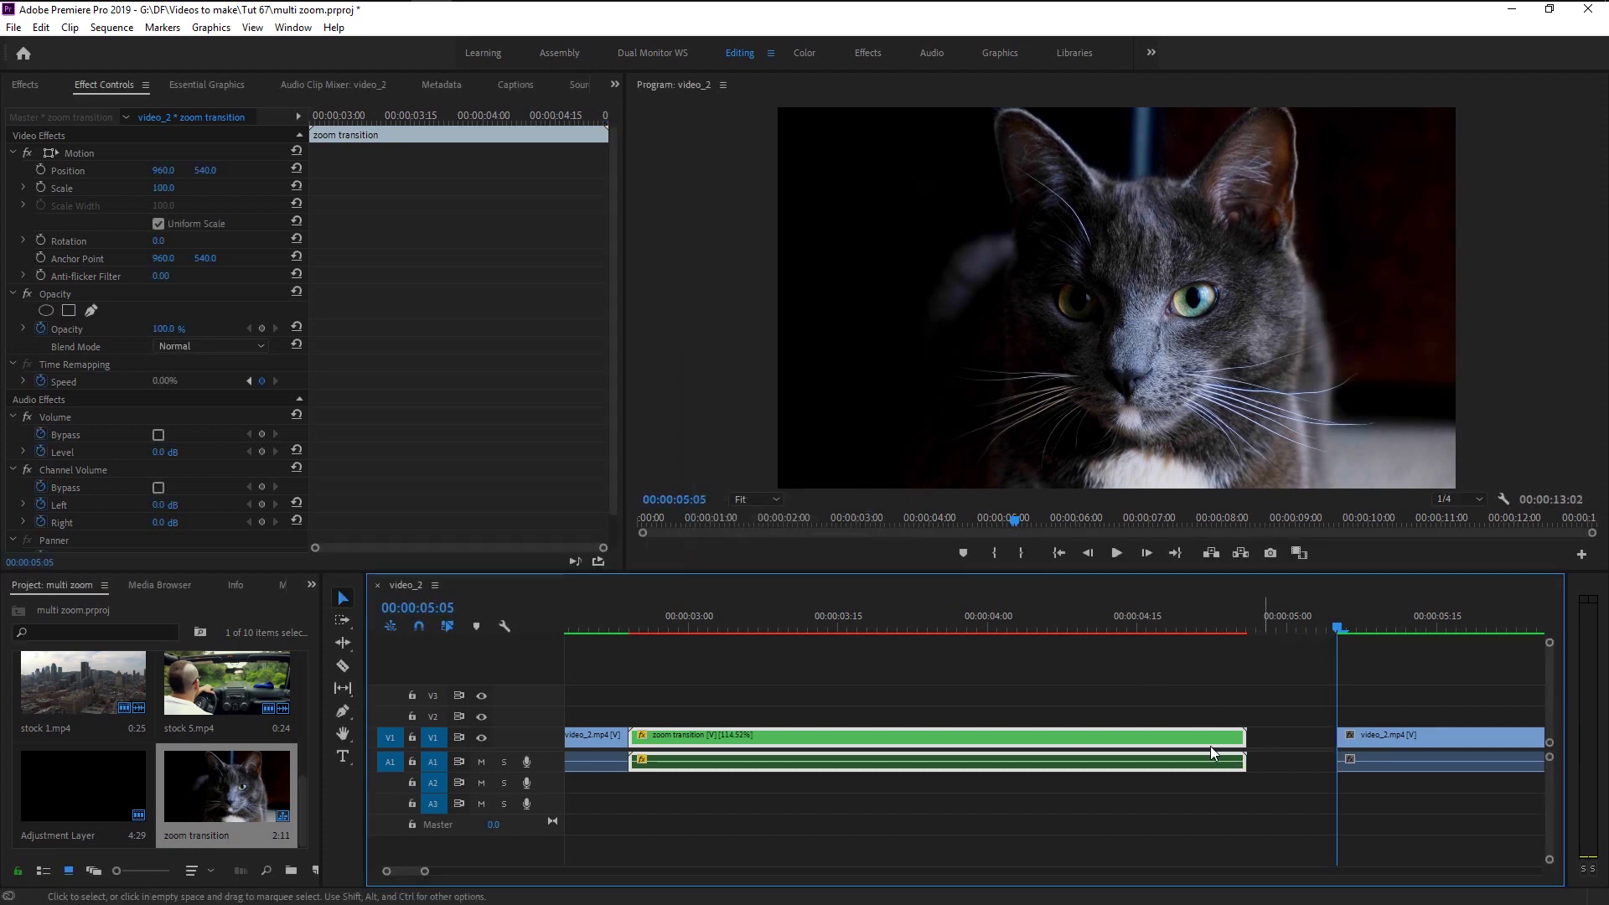
Step: Ripple-delete the gap after the zoom transition clip and zoom the timeline out
left_click(1269, 737)
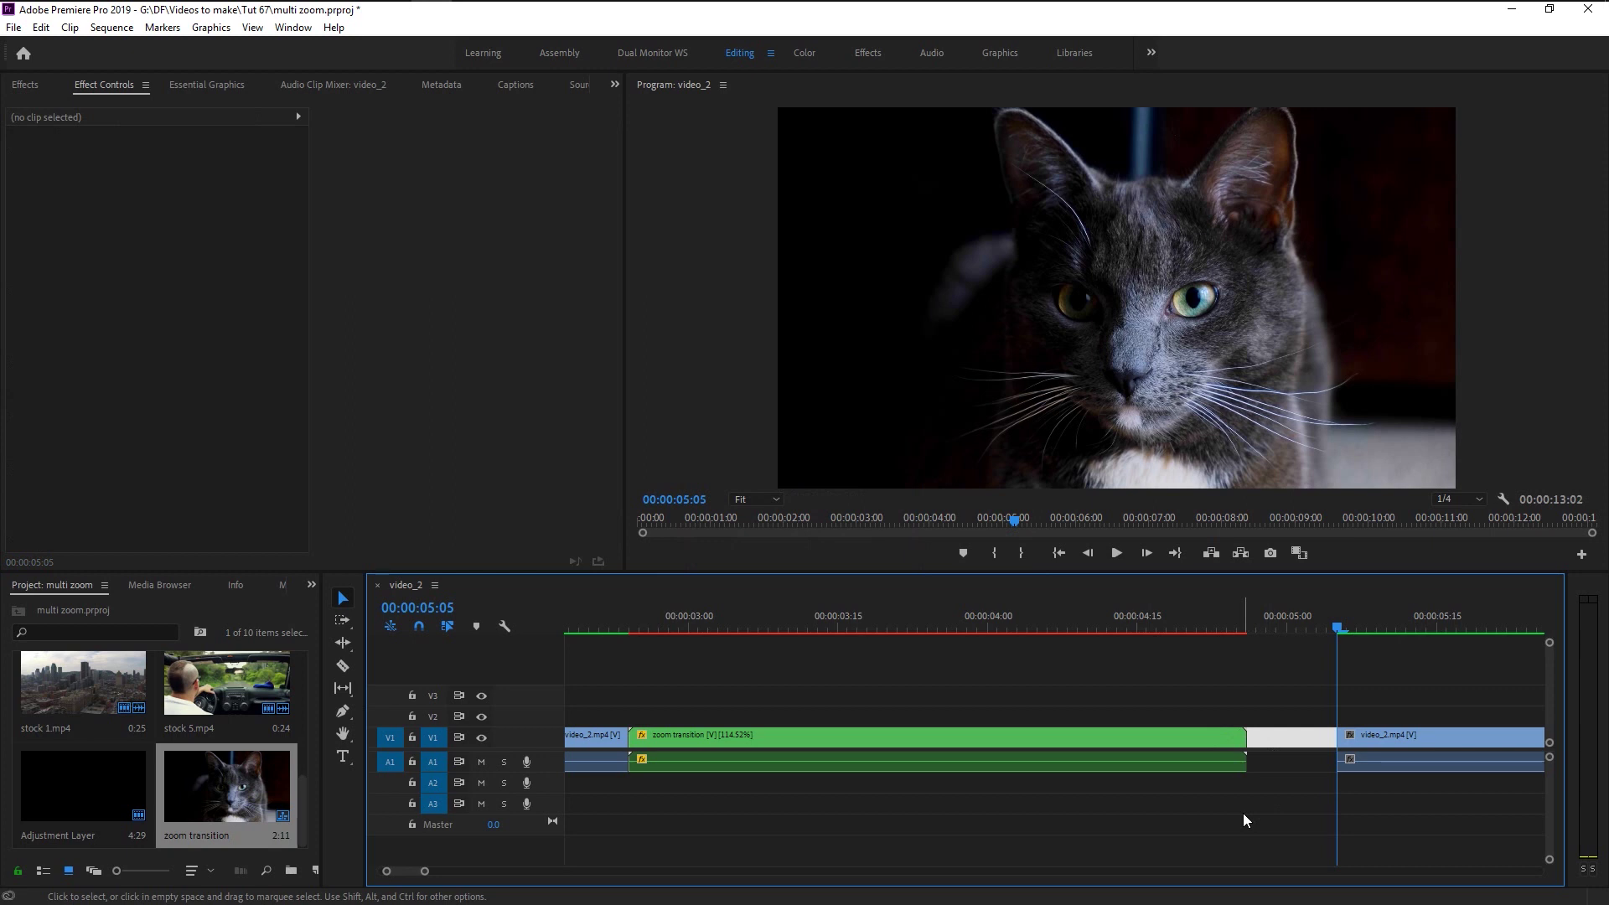
key("Delete")
key("minus")
key("minus")
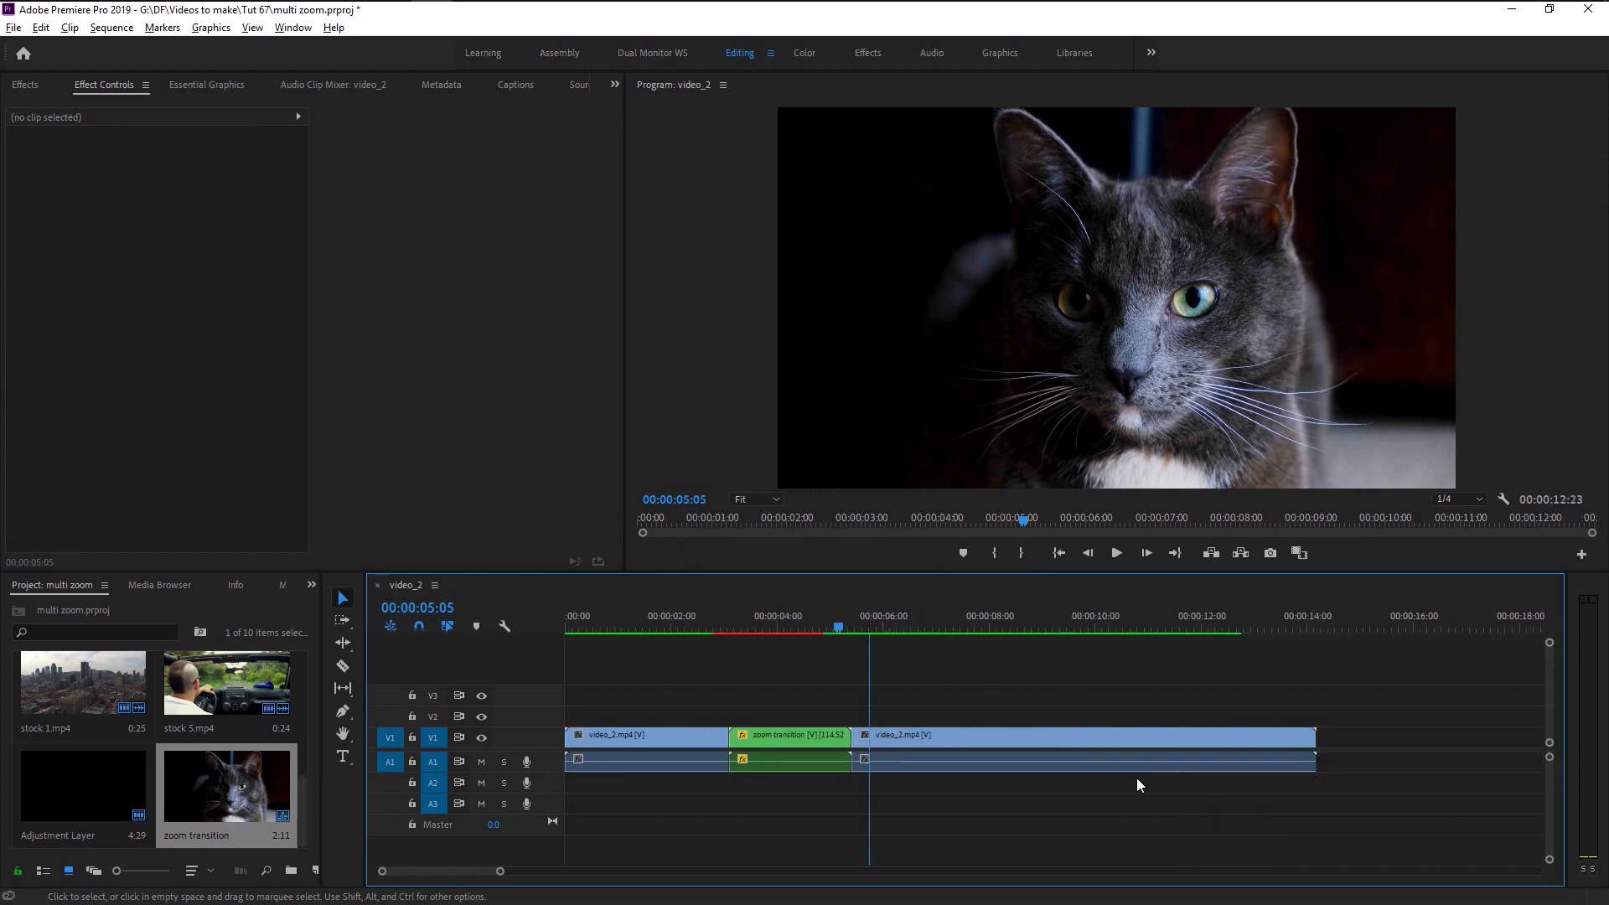
key("minus")
left_click(576, 620)
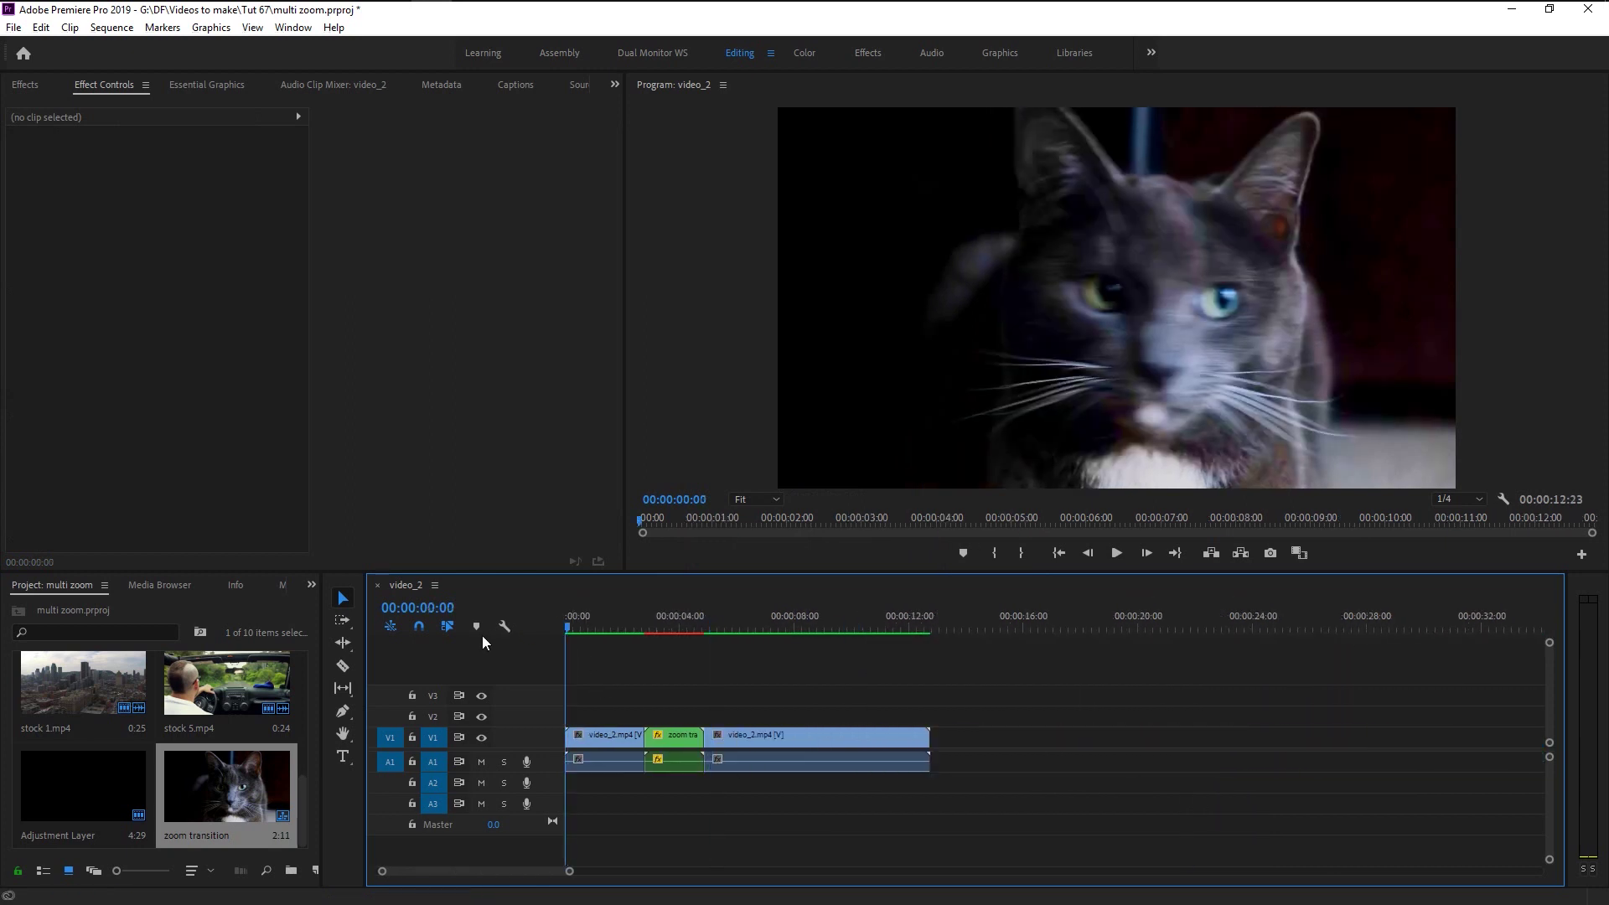
key("equal")
left_click(1116, 553)
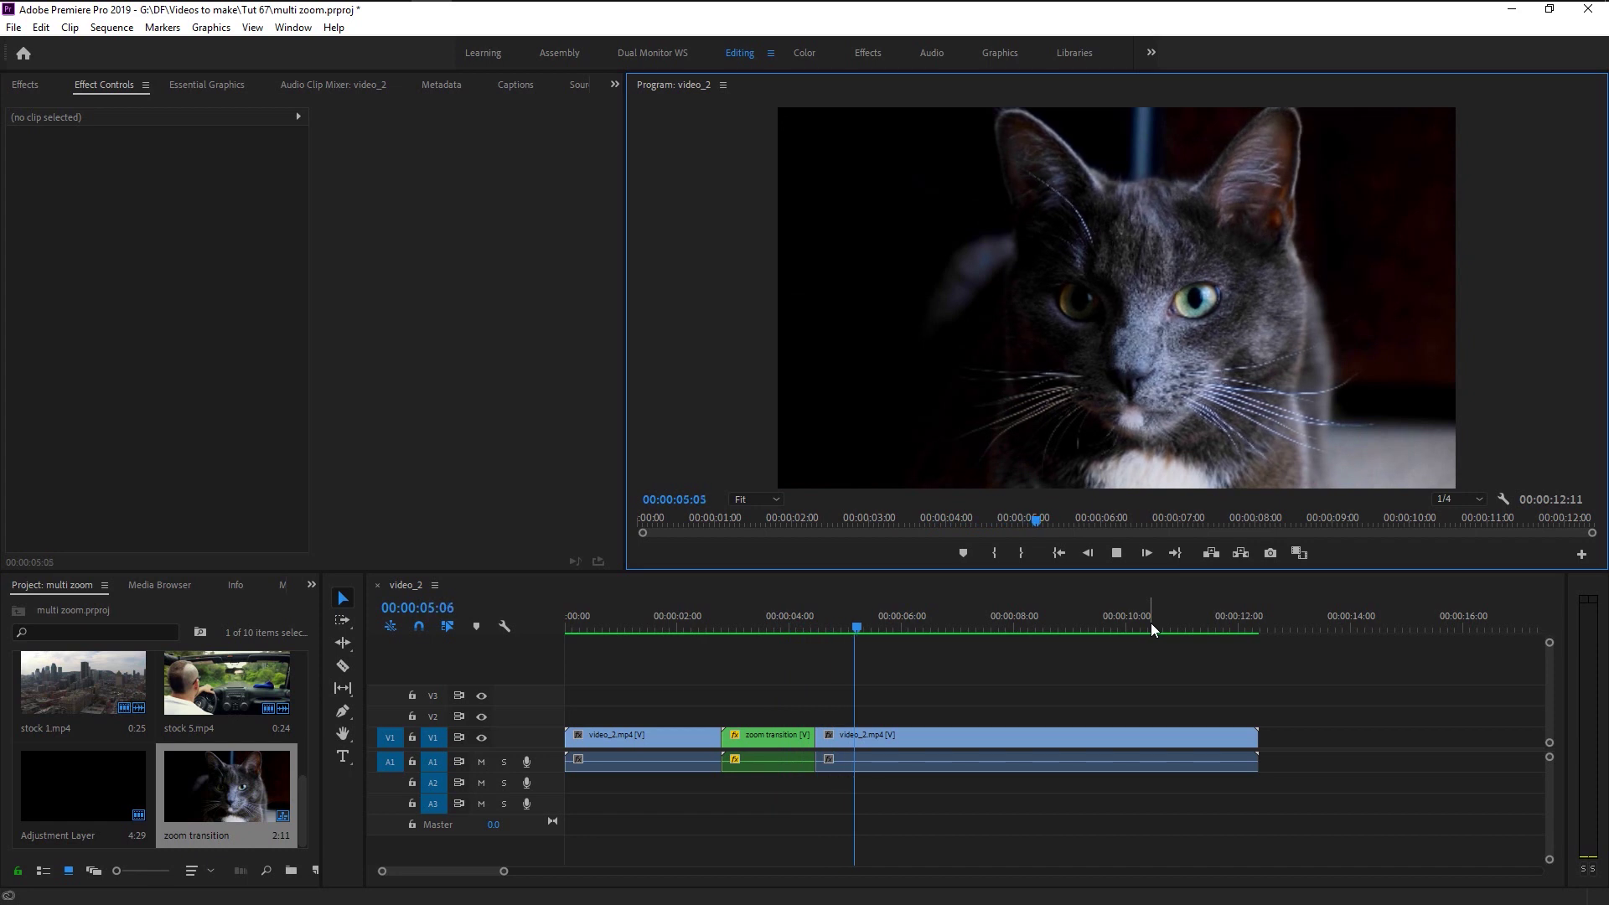
key("space")
left_click_drag(724, 610, 826, 620)
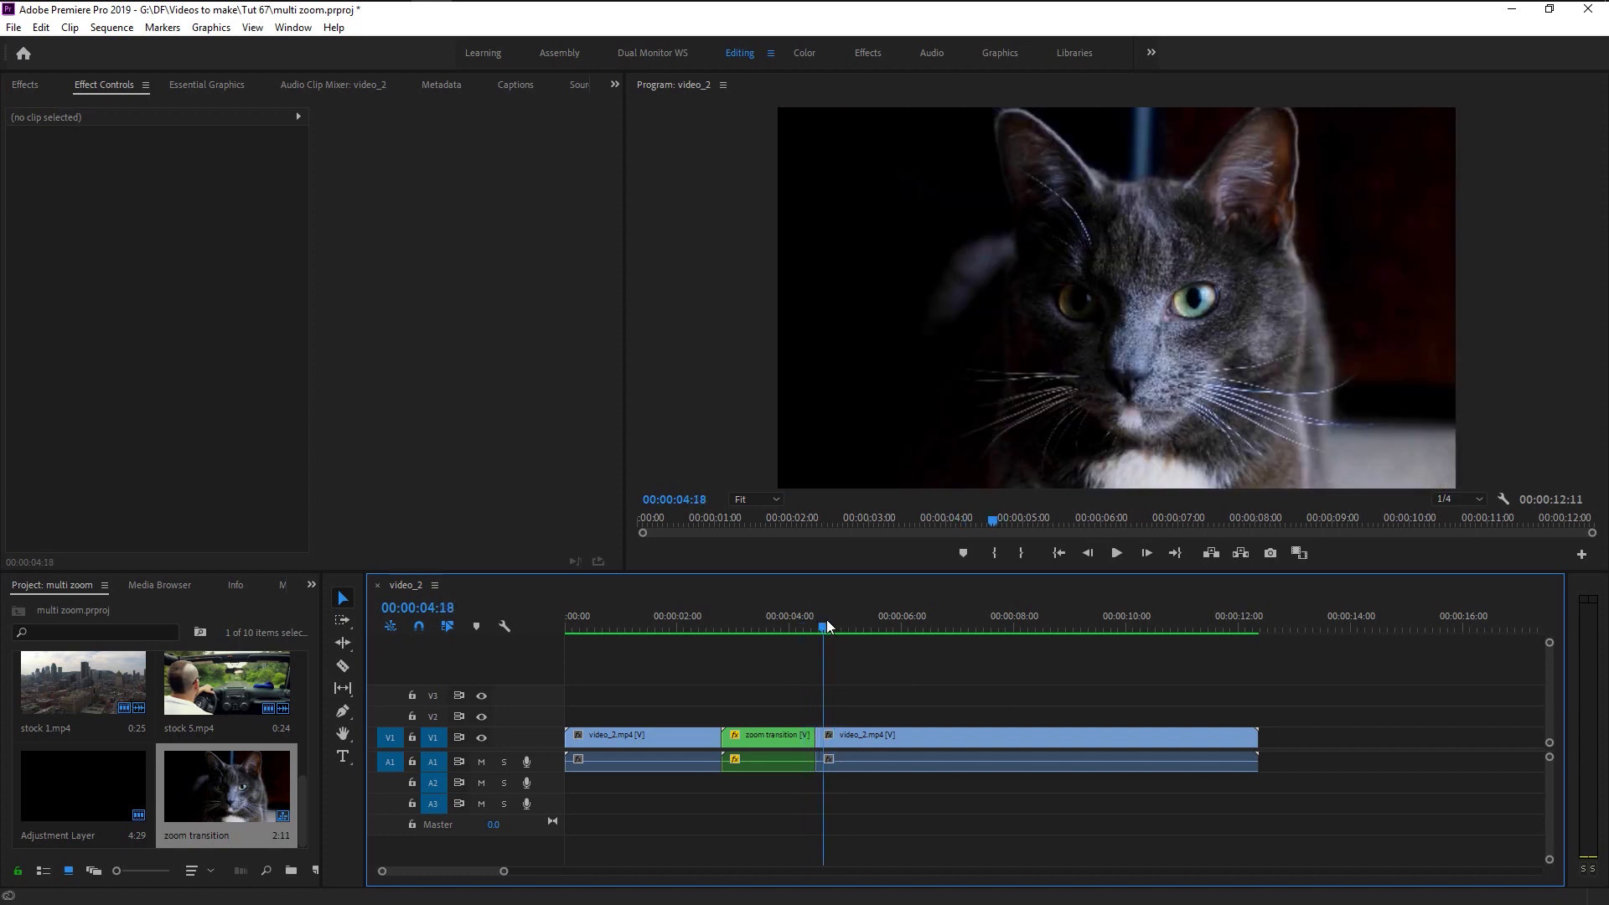
left_click(792, 736)
Step: Inside the zoom transition sequence, add a 6-frame Cross Dissolve at the cut into stock 1
double_click(776, 740)
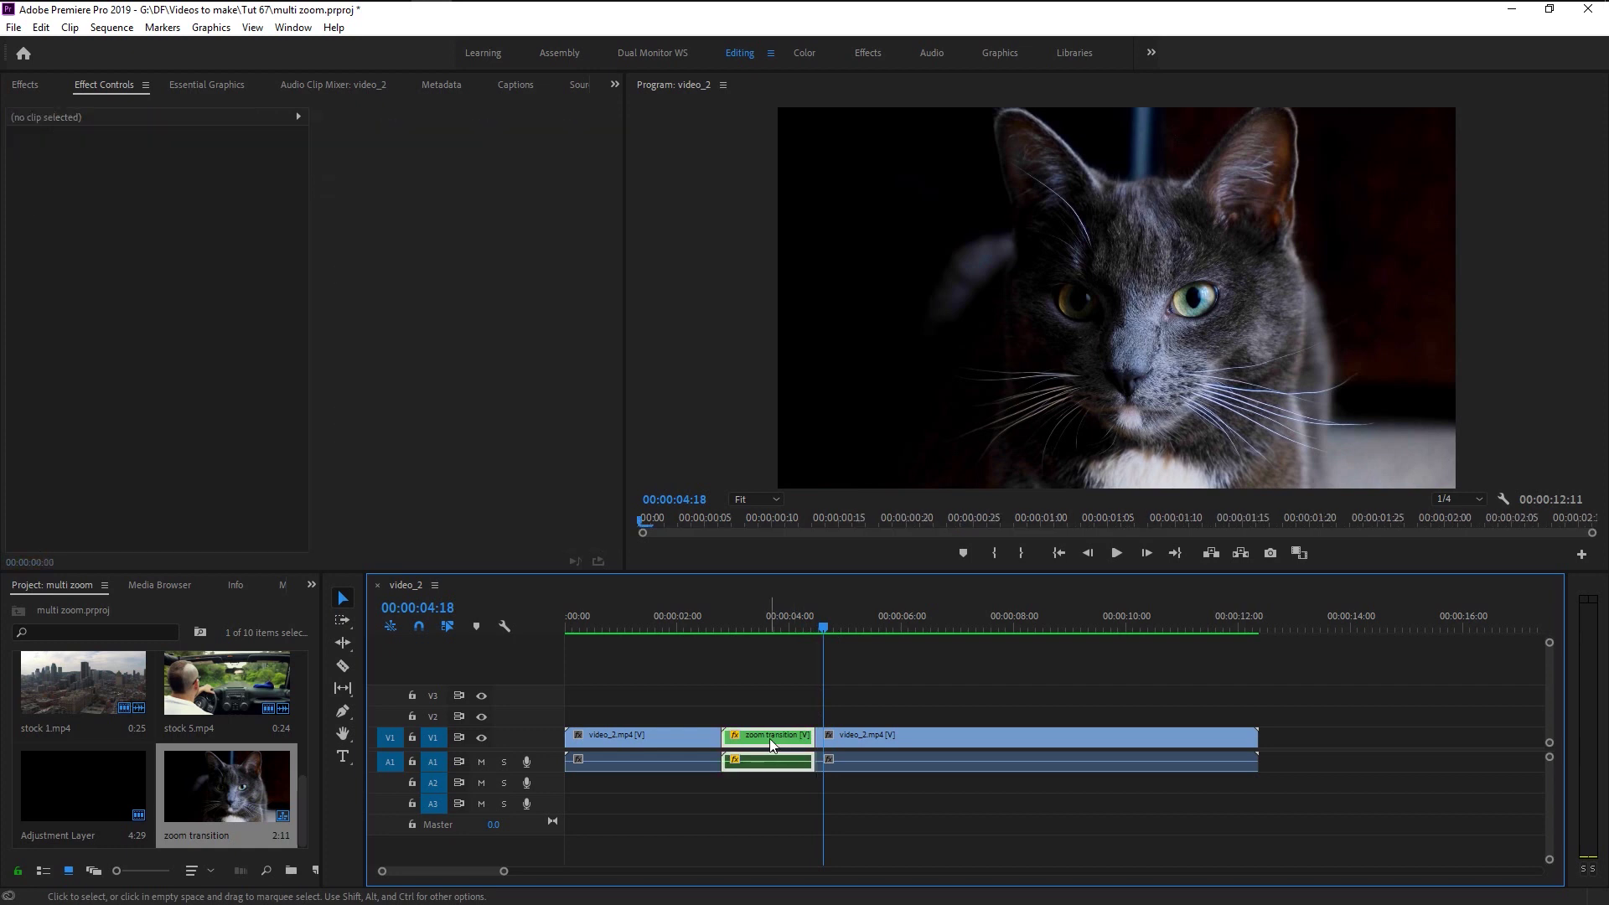
double_click(388, 871)
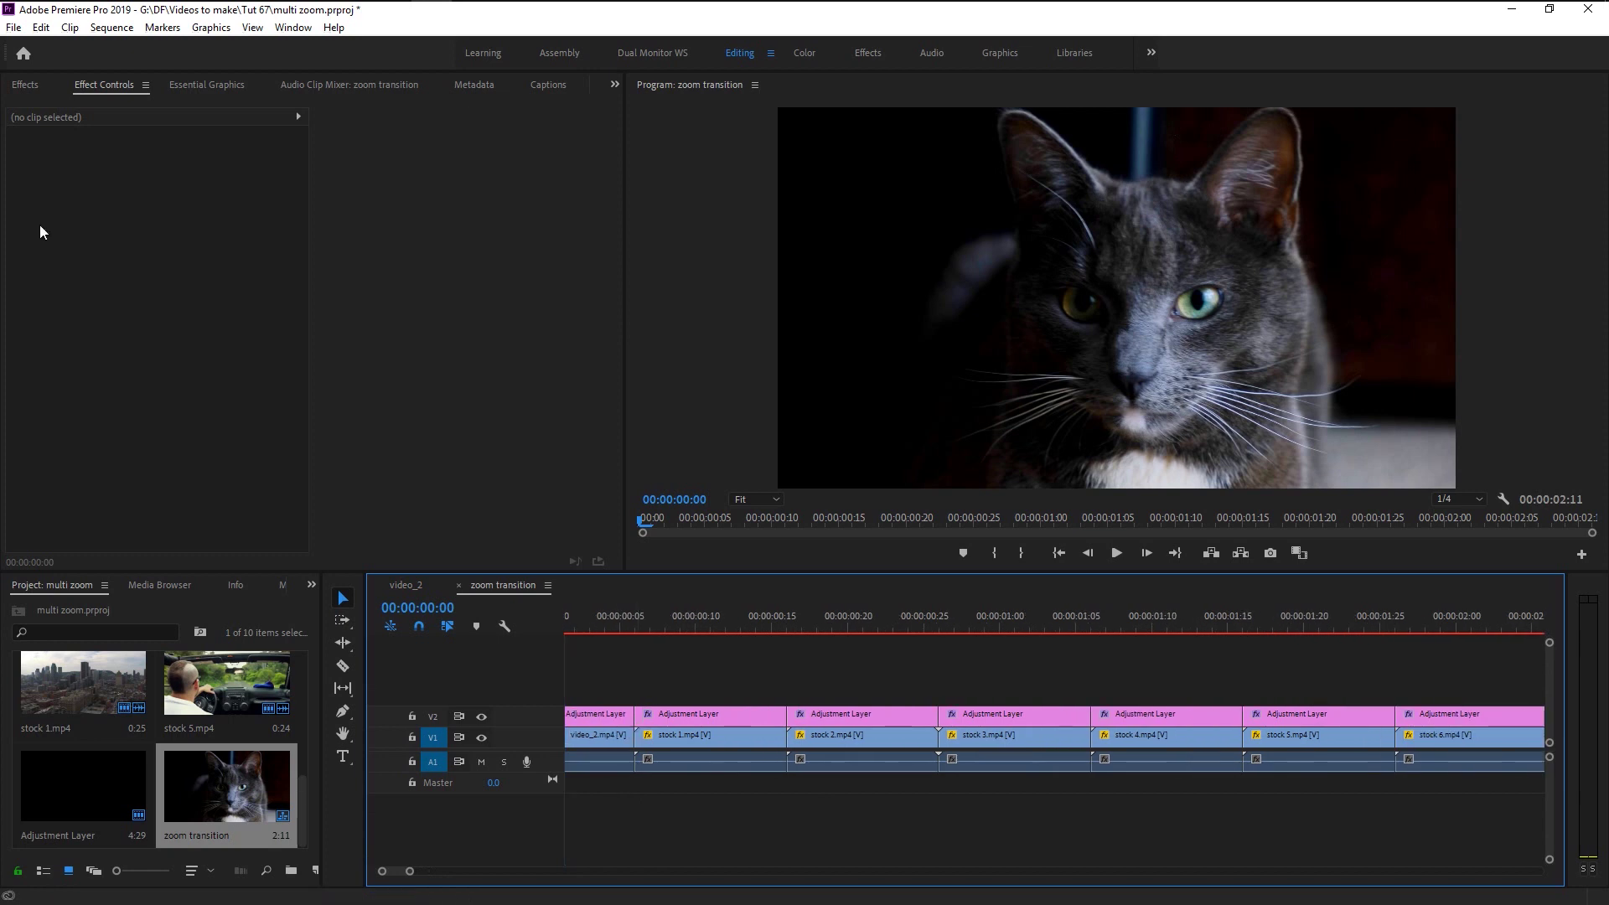
left_click(173, 107)
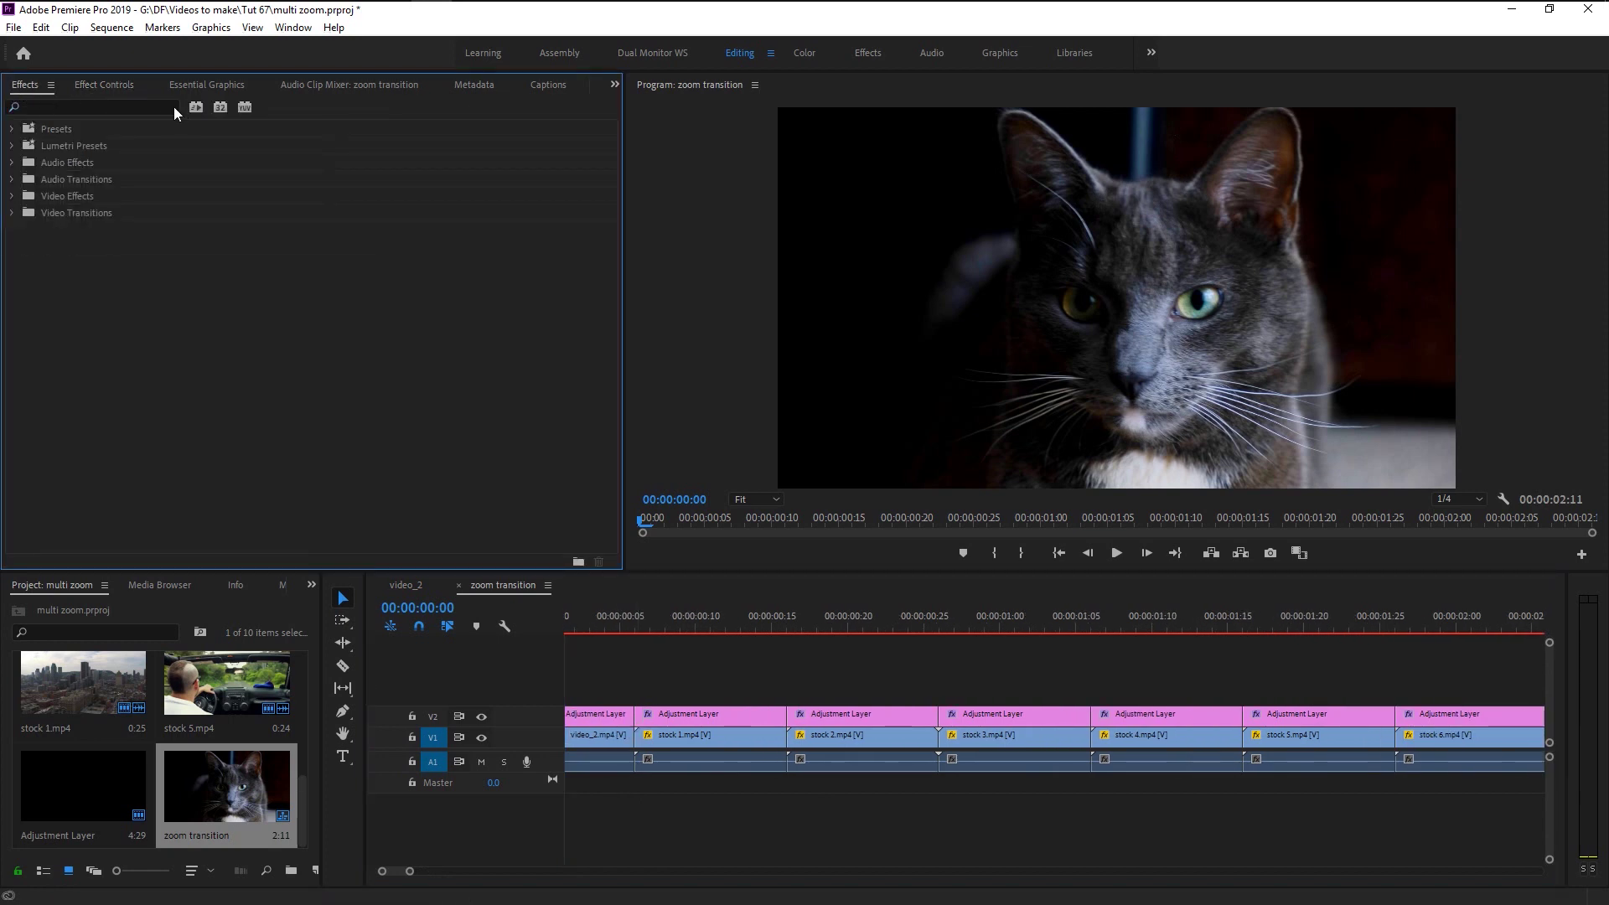
left_click(106, 112)
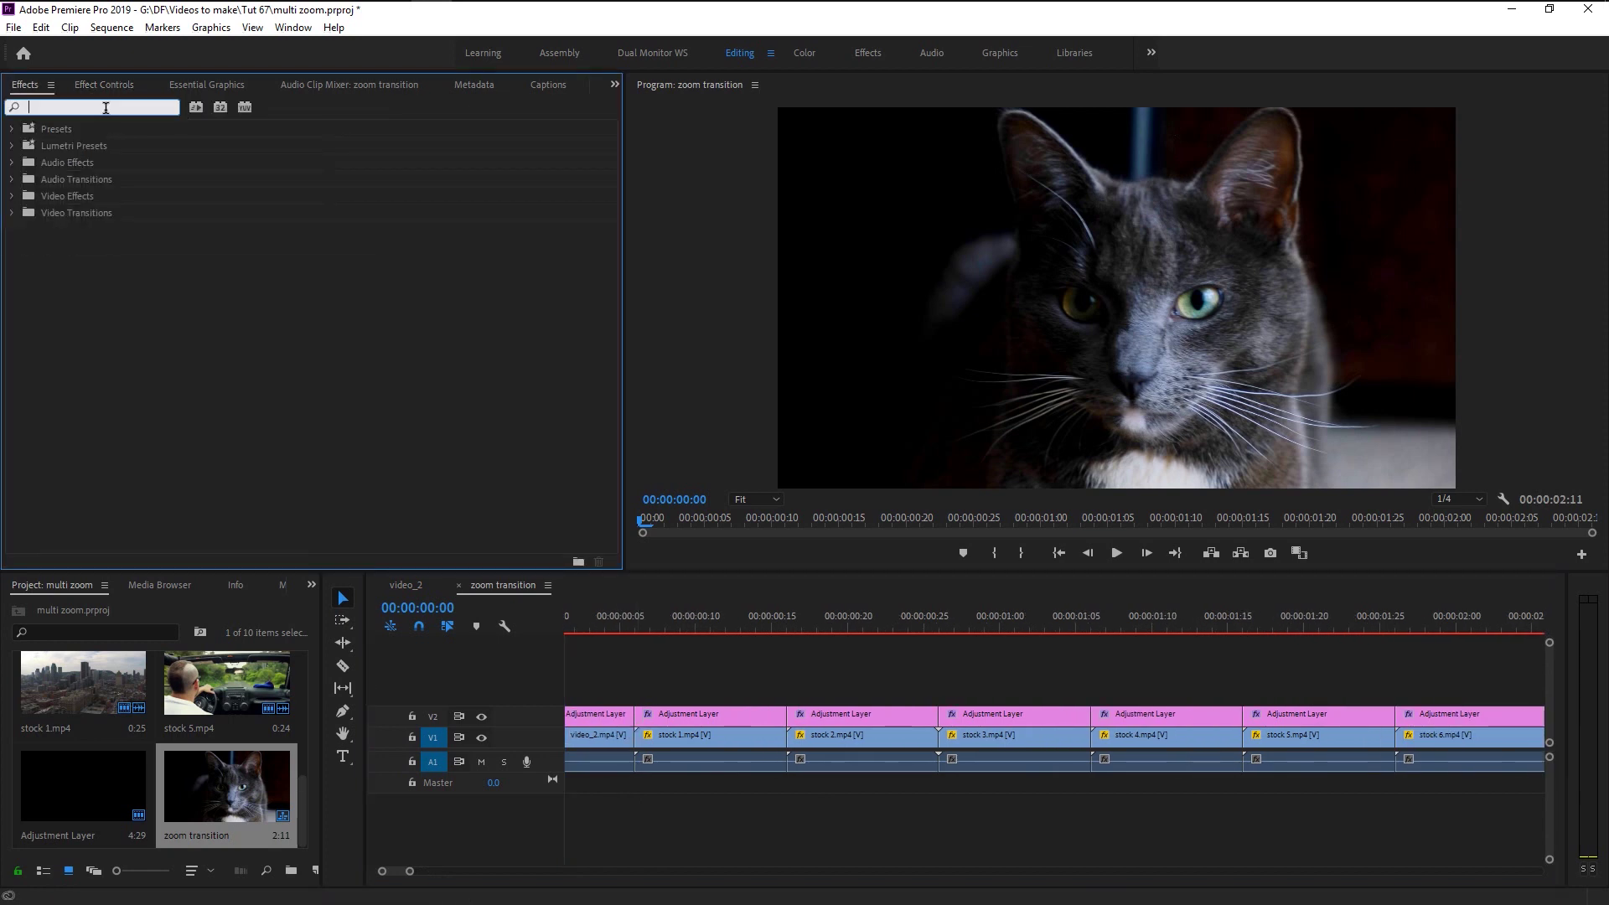
type("cross")
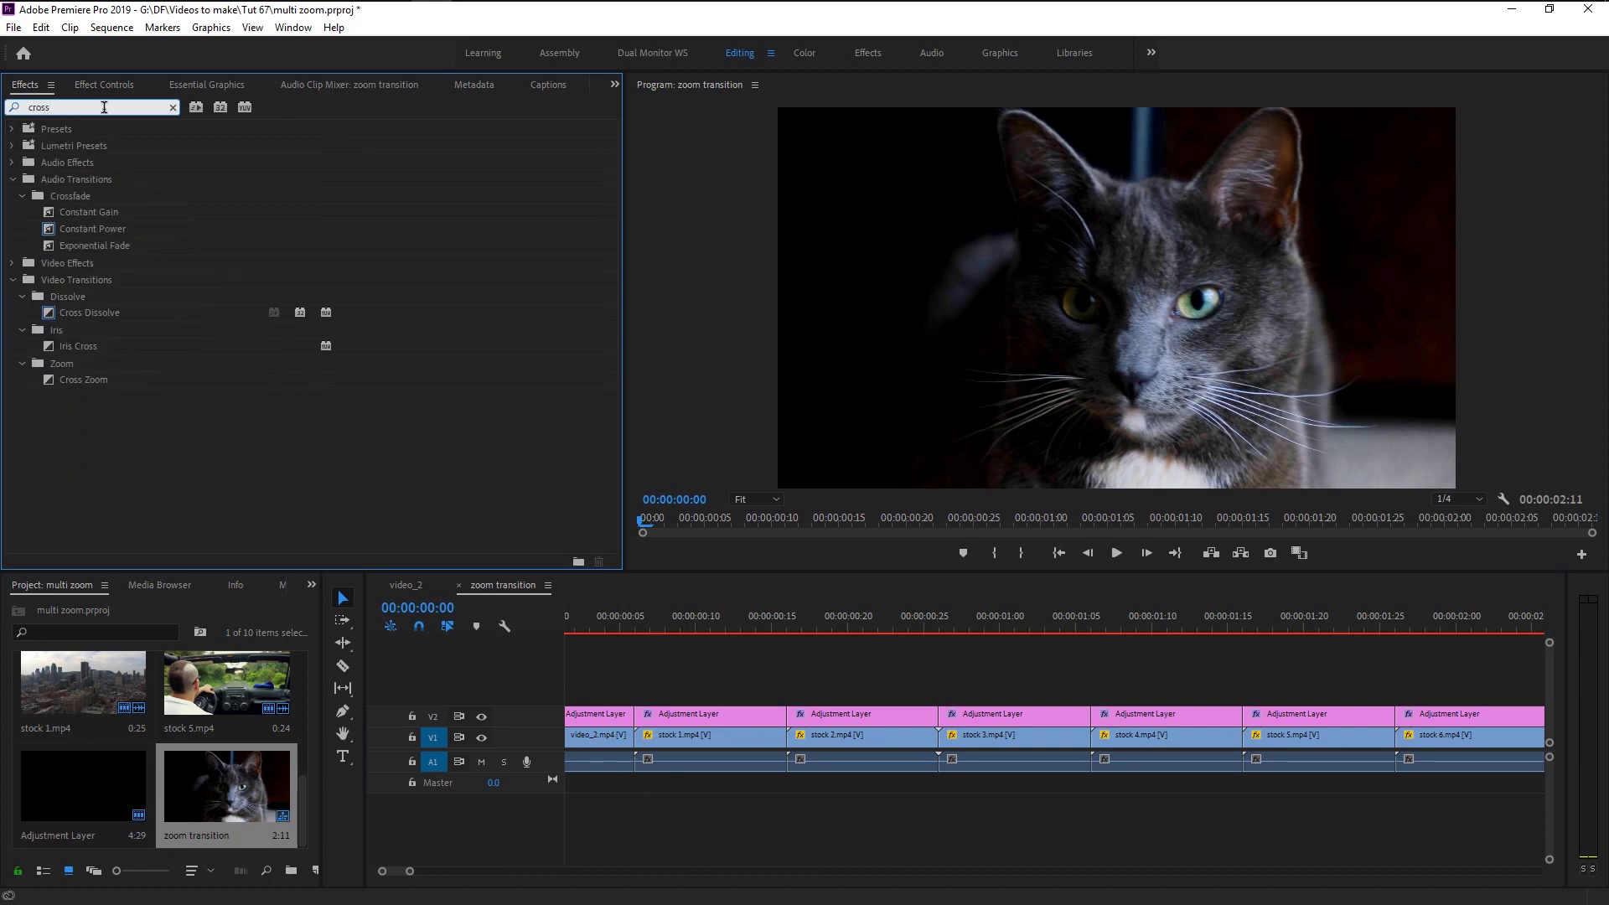
left_click_drag(116, 315, 641, 750)
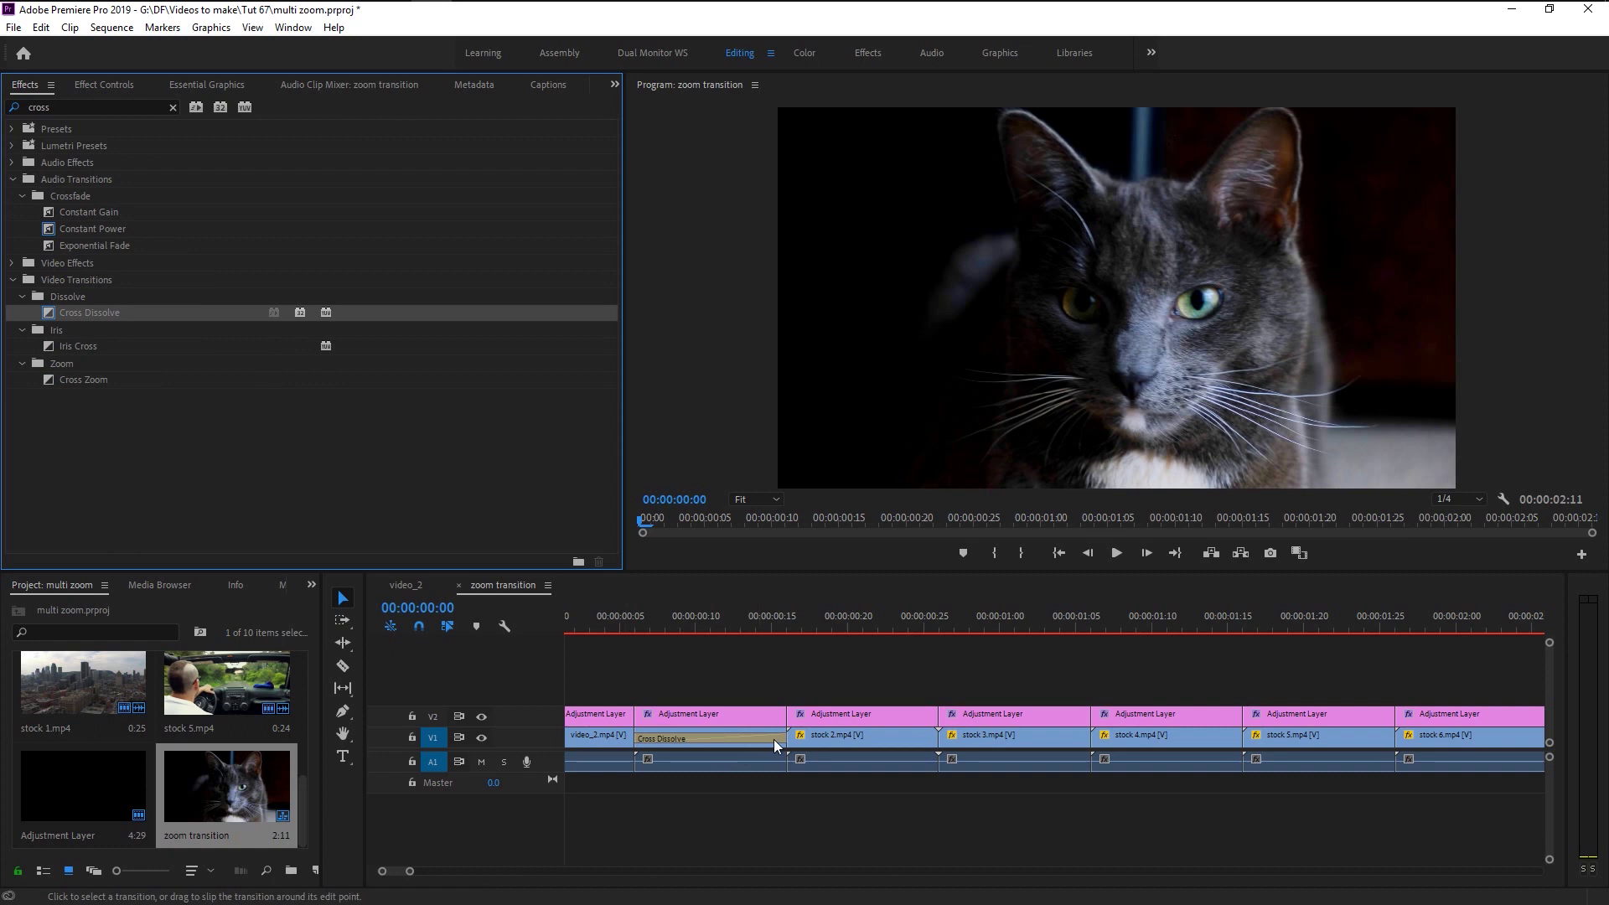
left_click_drag(784, 740, 651, 741)
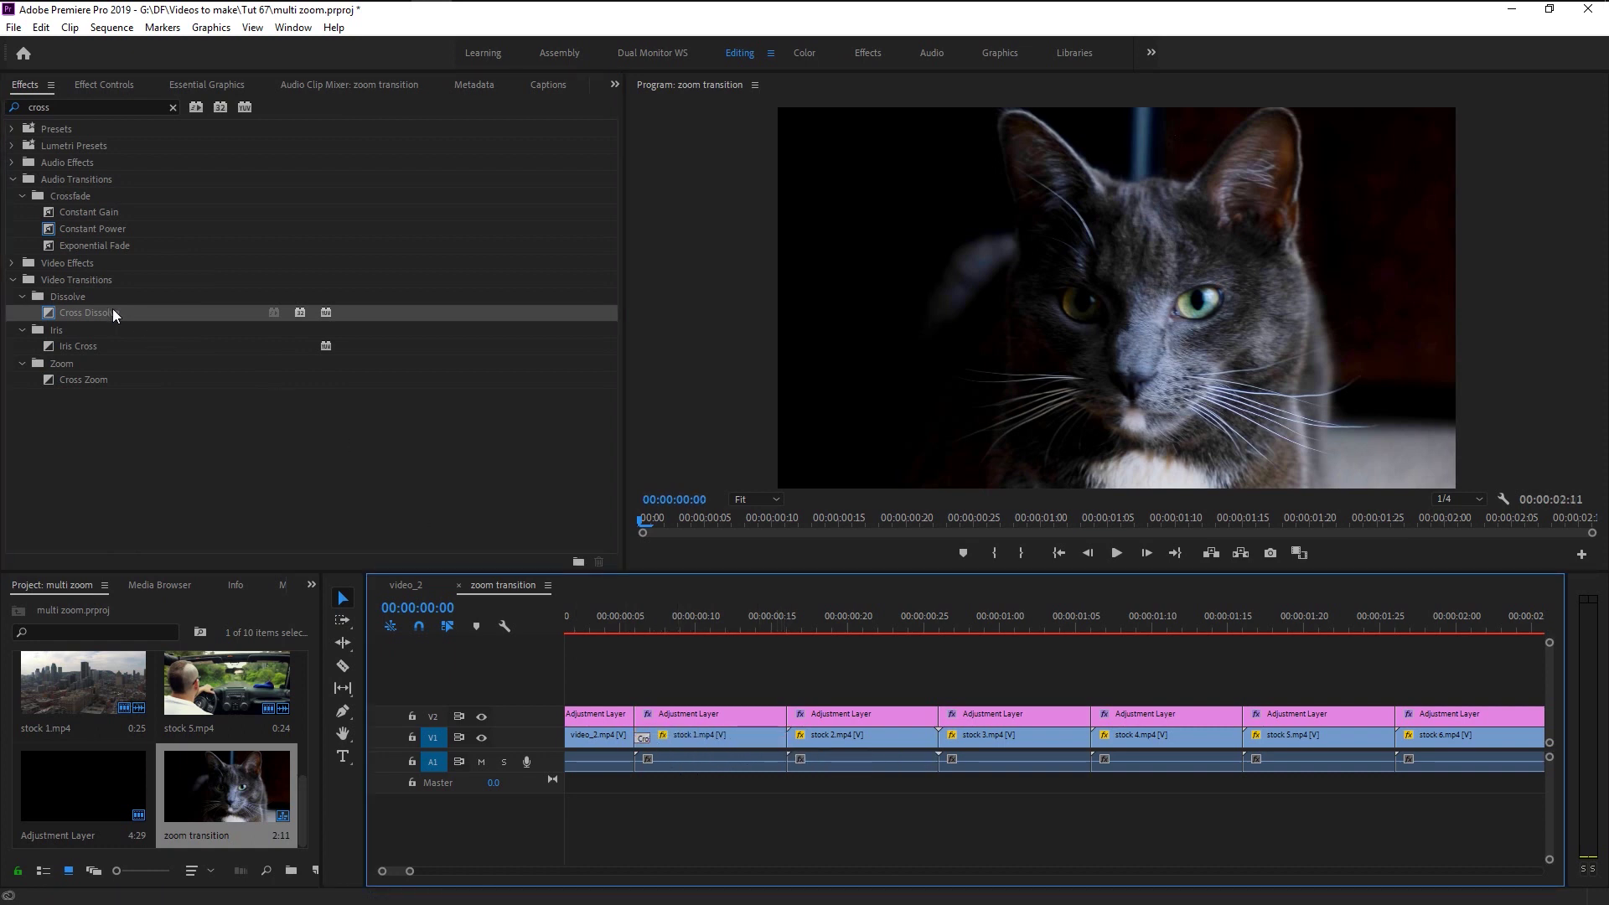
Step: Add short Cross Dissolves at the cuts into stock 2, 3, 5, 6 and video_2
left_click_drag(115, 315, 817, 742)
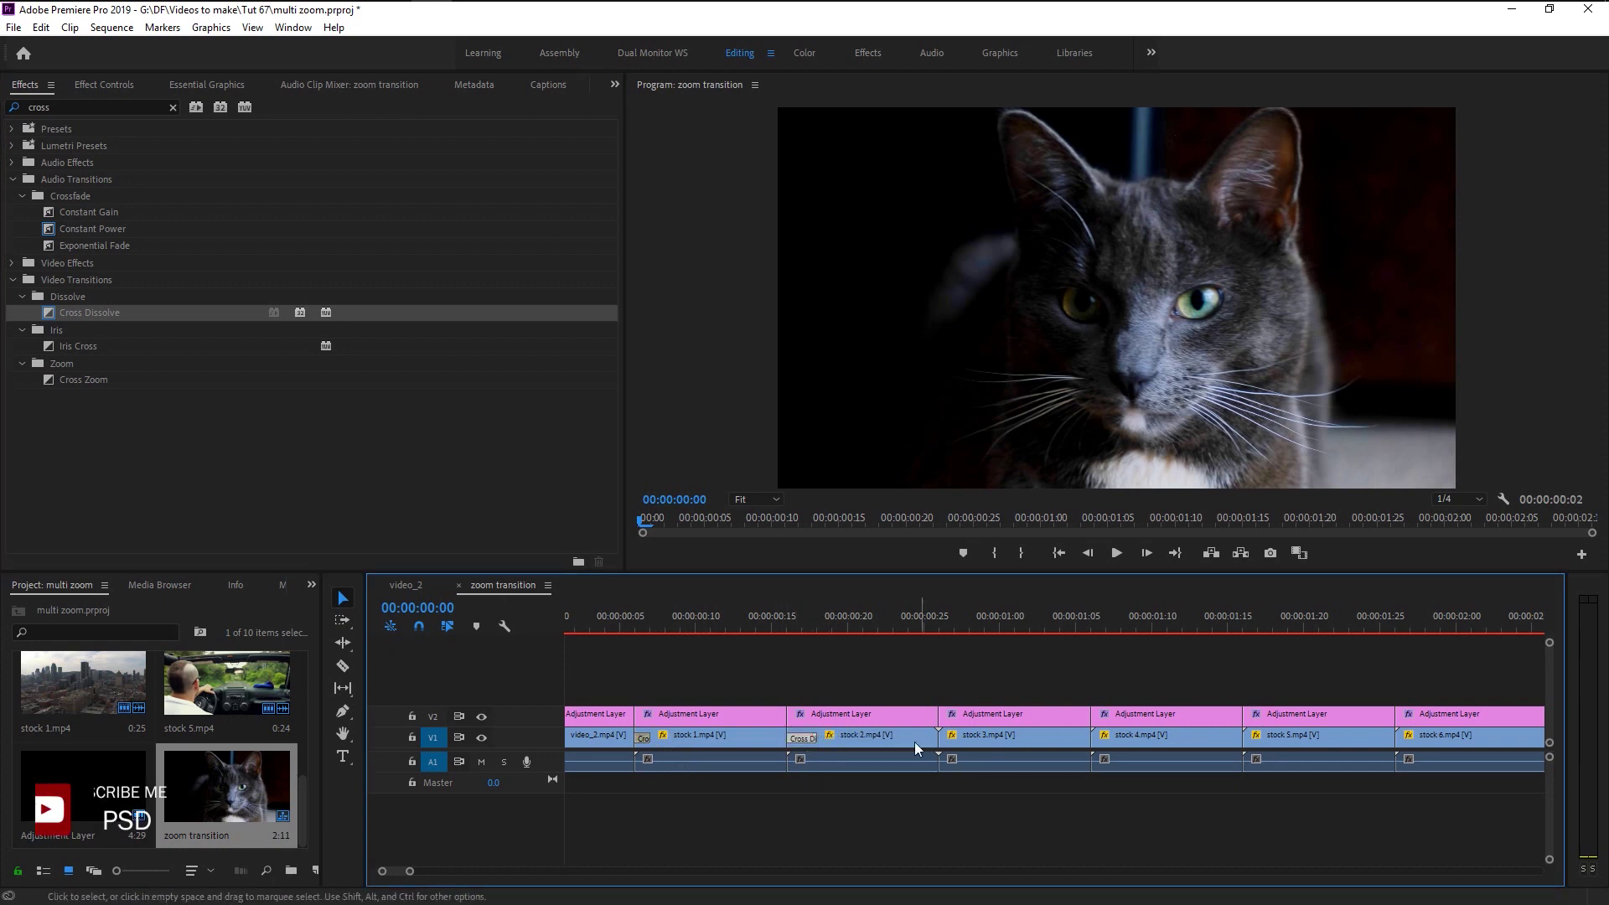
left_click_drag(816, 738, 800, 739)
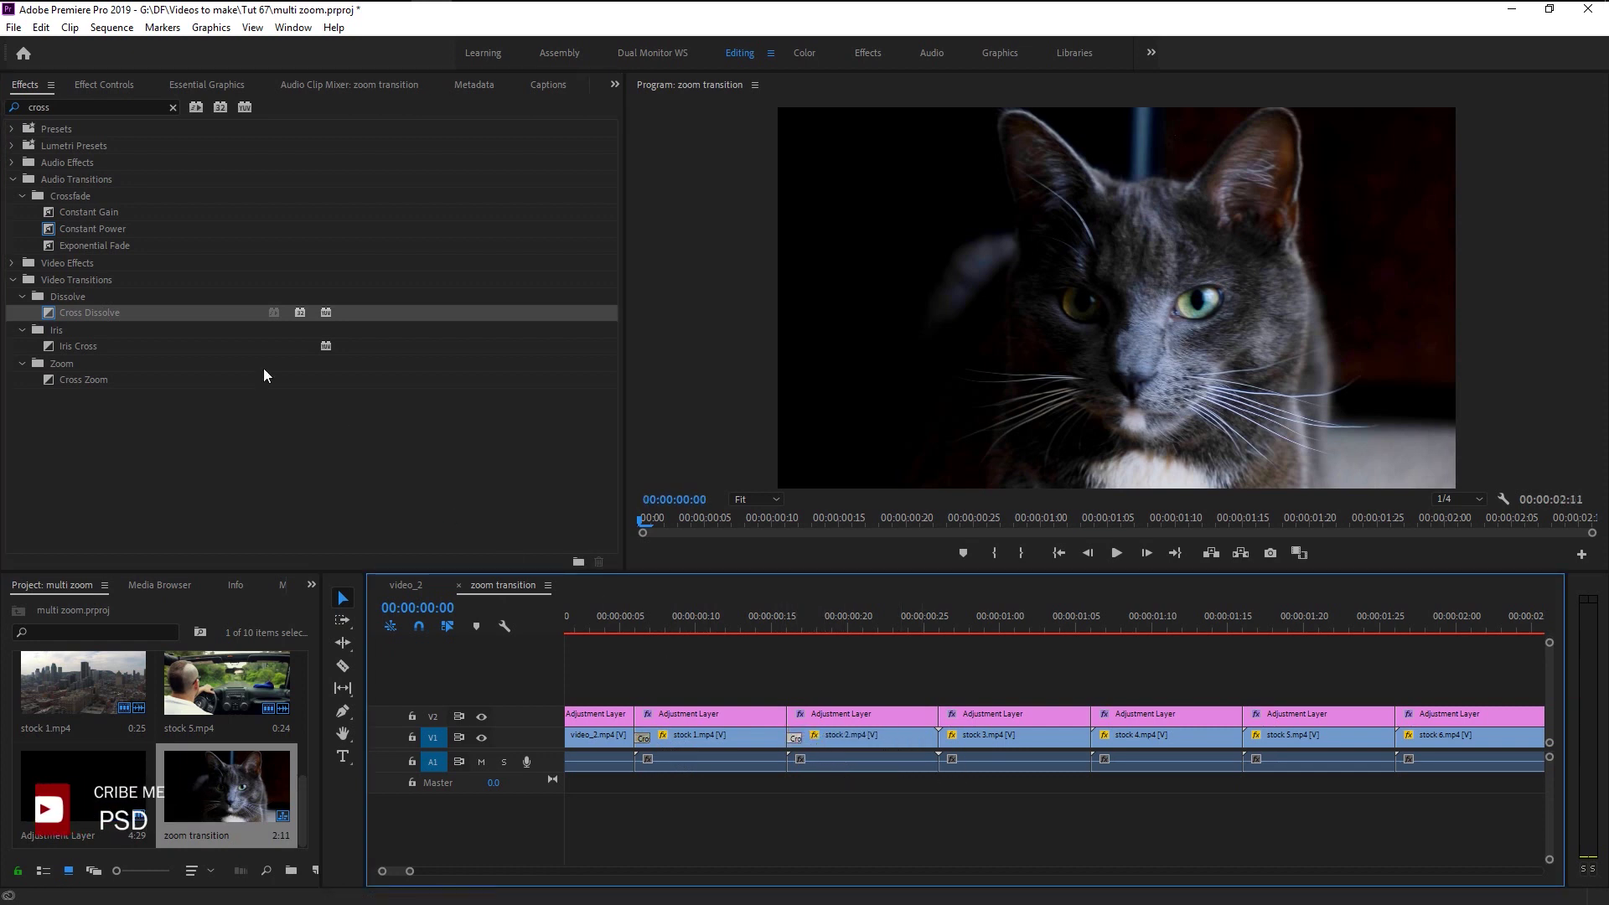
left_click_drag(54, 313, 1123, 743)
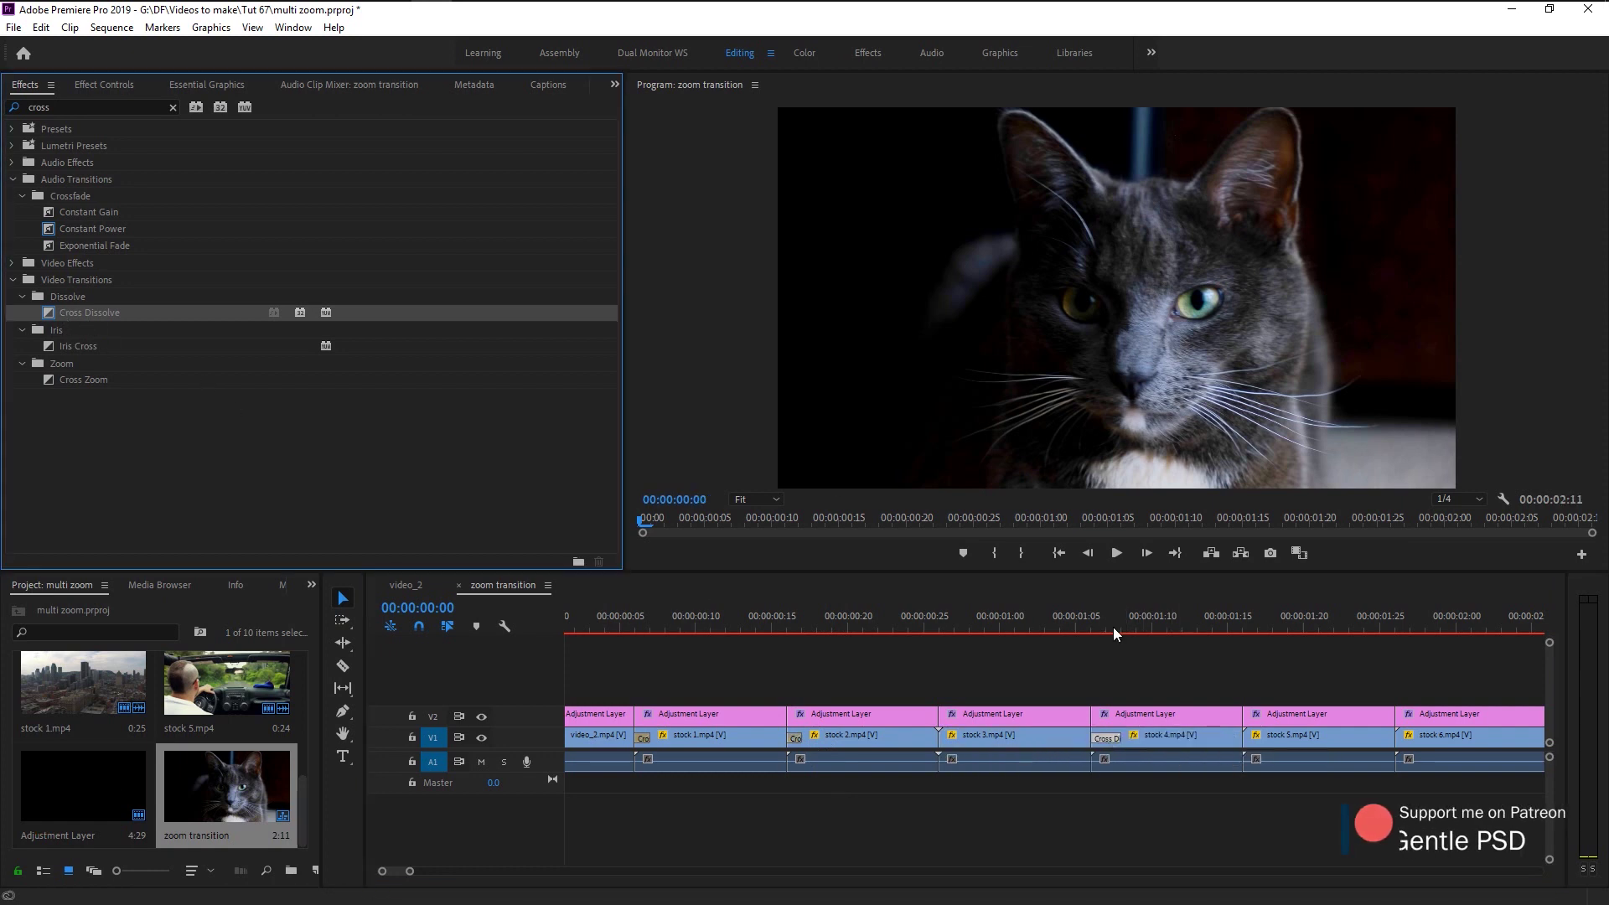
left_click_drag(81, 313, 1245, 739)
scroll(1245, 739, "right", 3)
left_click_drag(82, 313, 1018, 739)
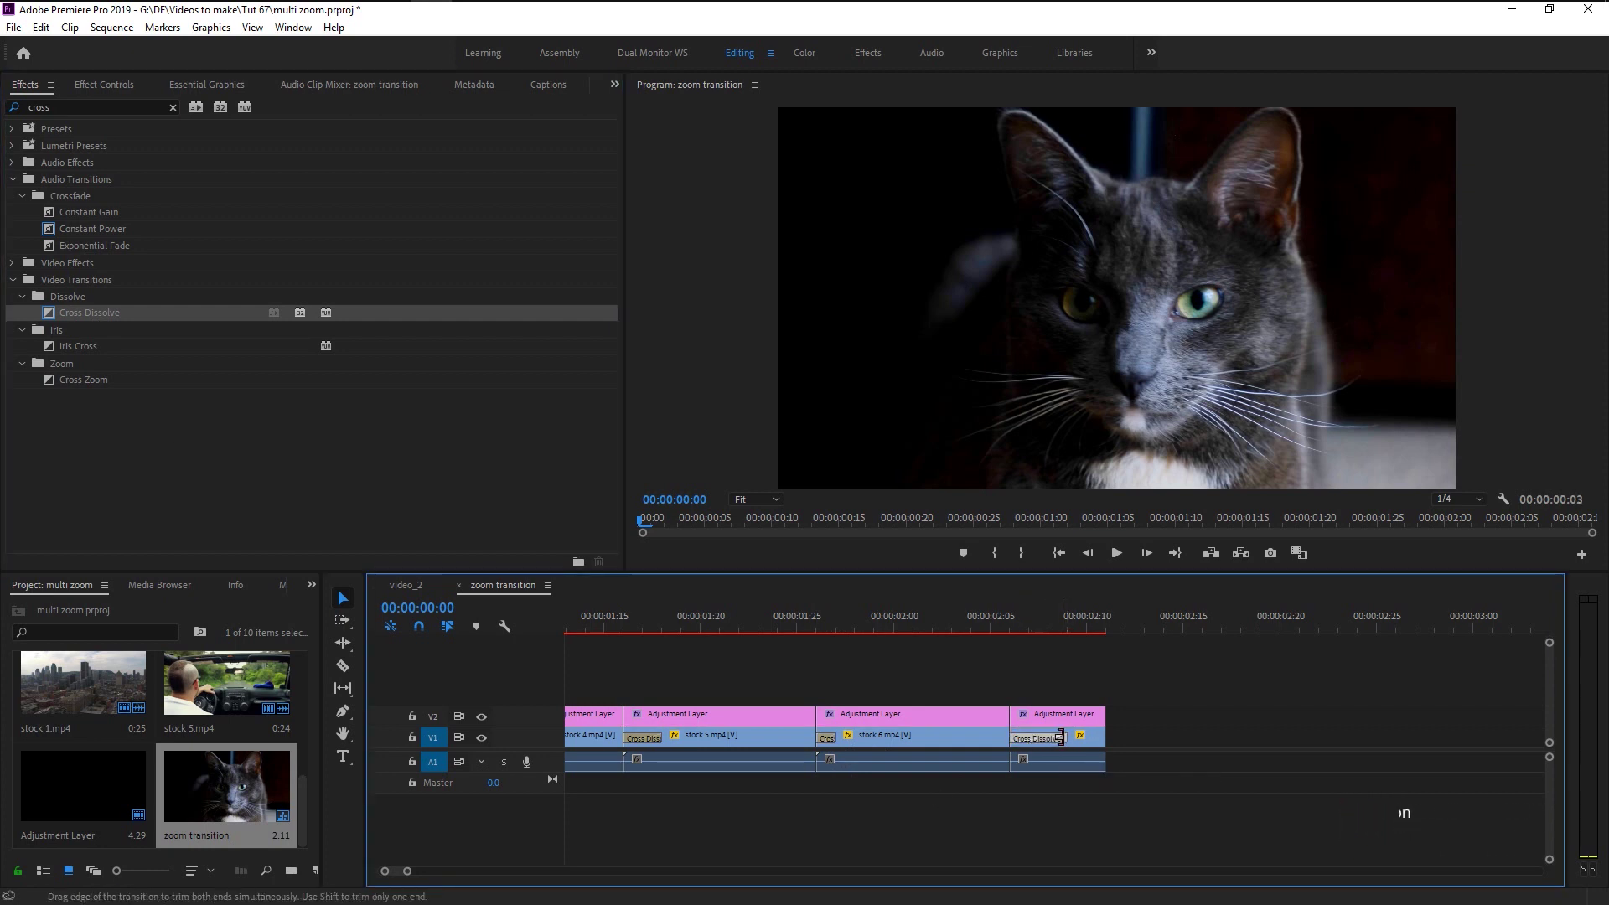
key("minus")
key("minus")
key("minus")
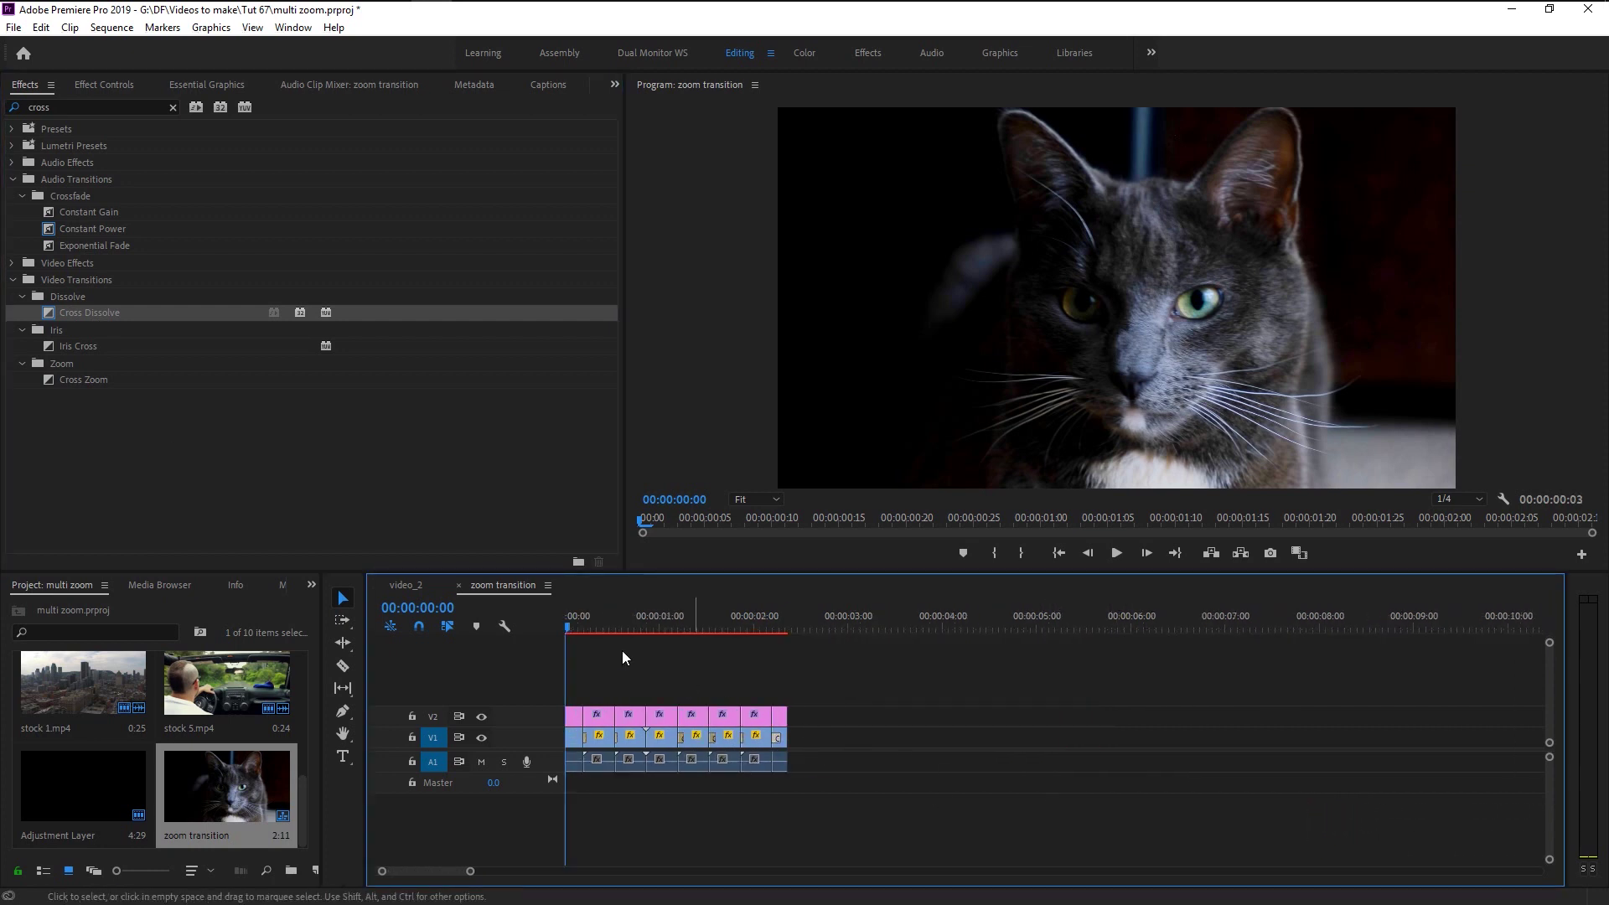
Step: Play the video_2 sequence from the start, then scrub to about 4 seconds to check the nested transition
left_click(405, 585)
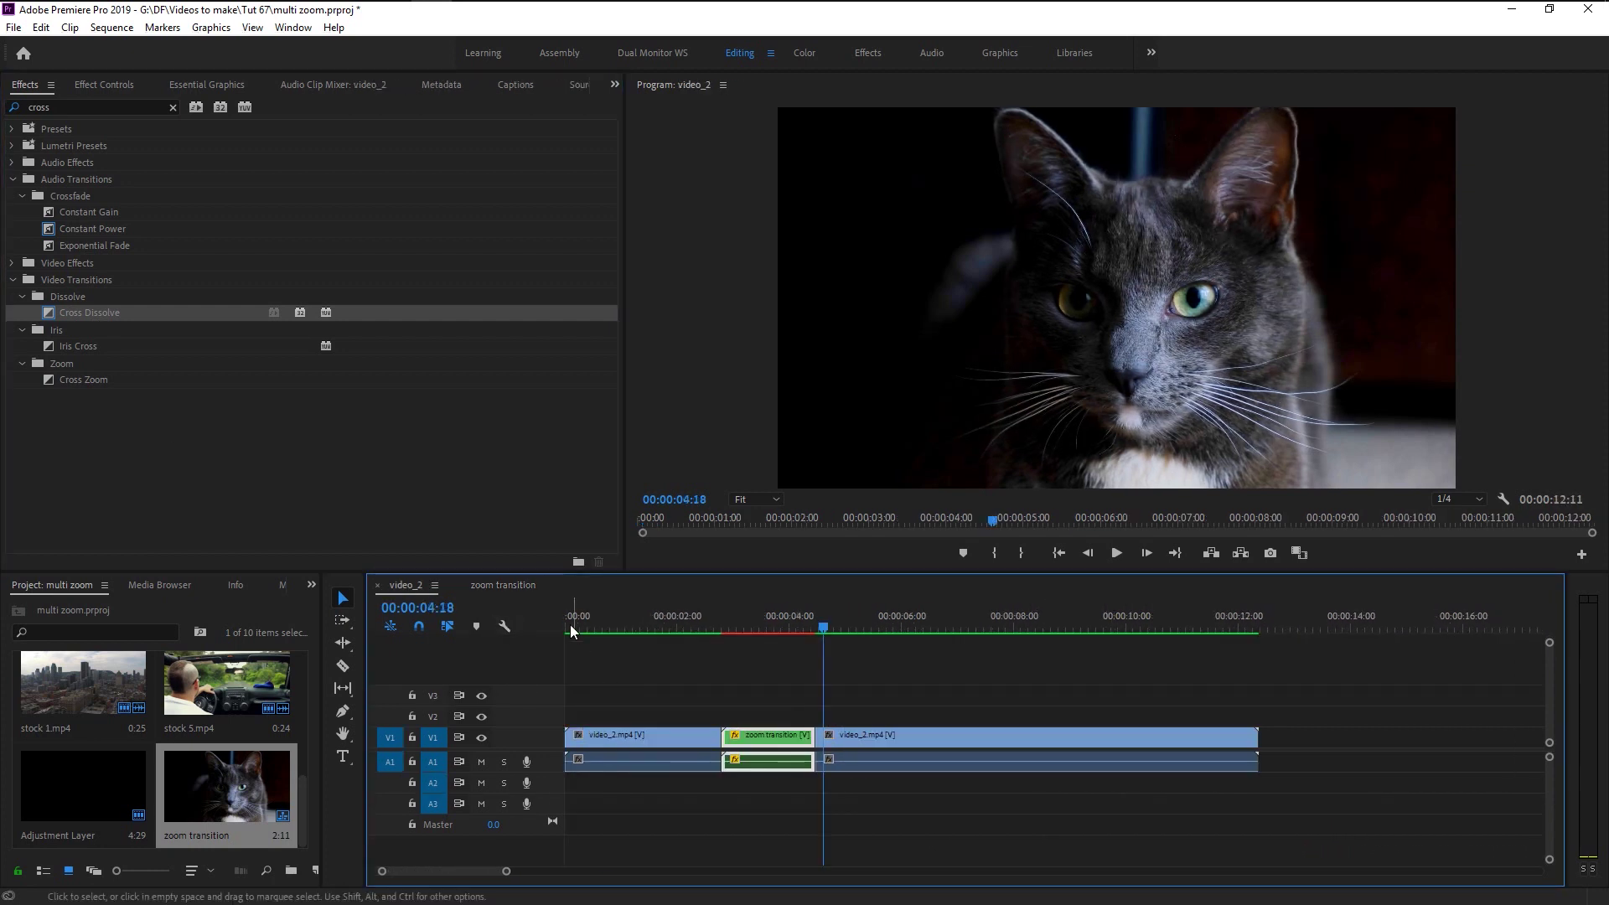
key("Home")
left_click(1116, 553)
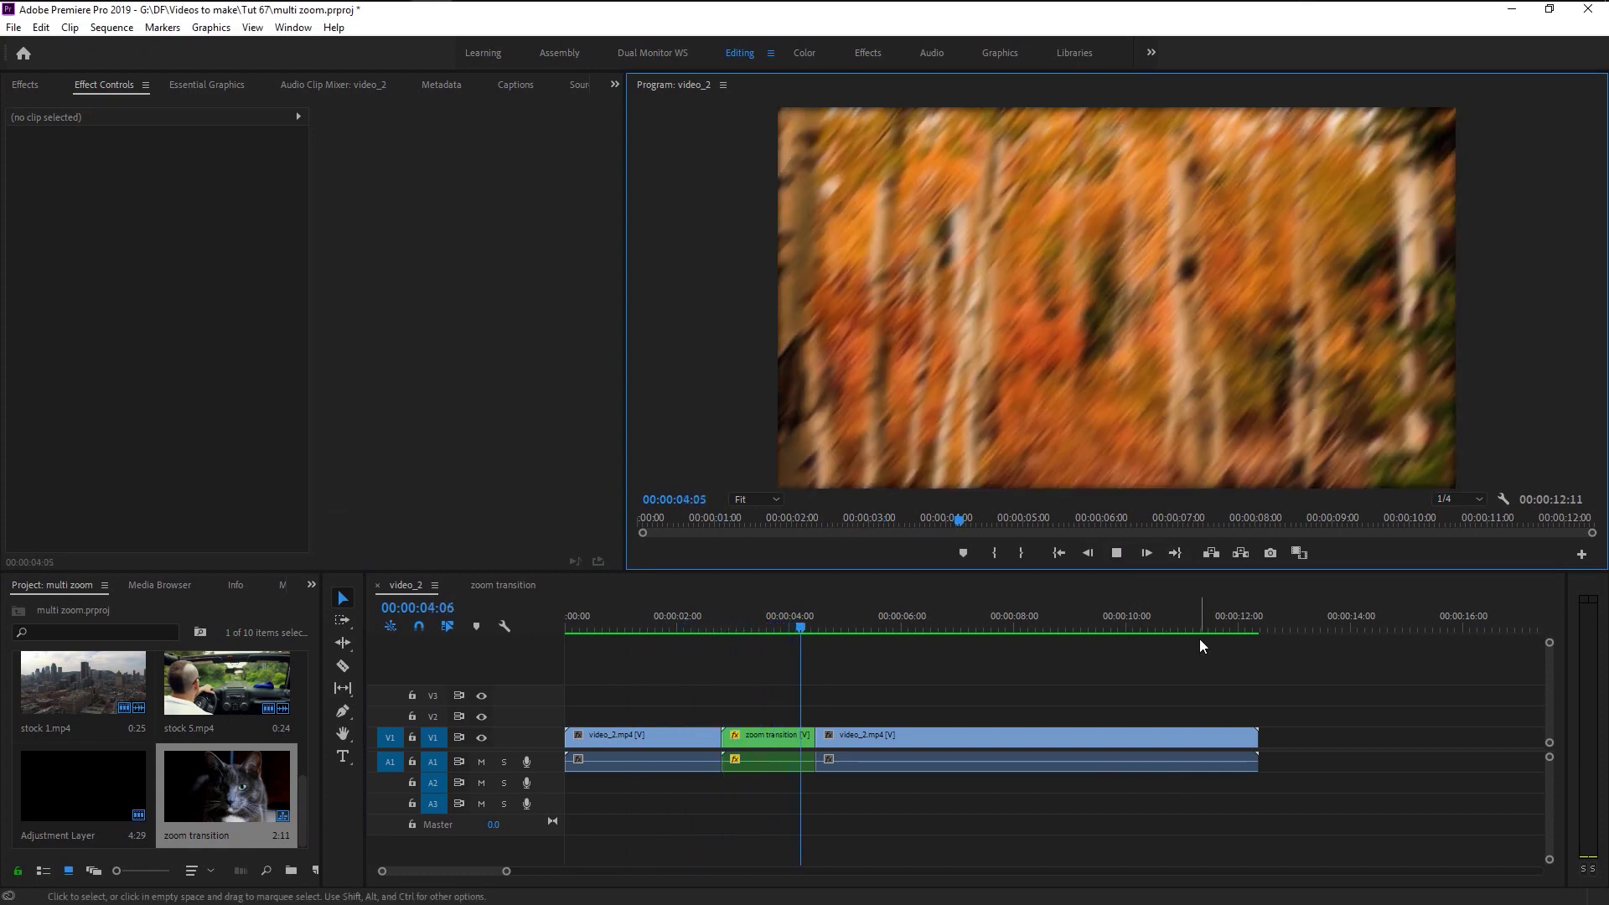
key("space")
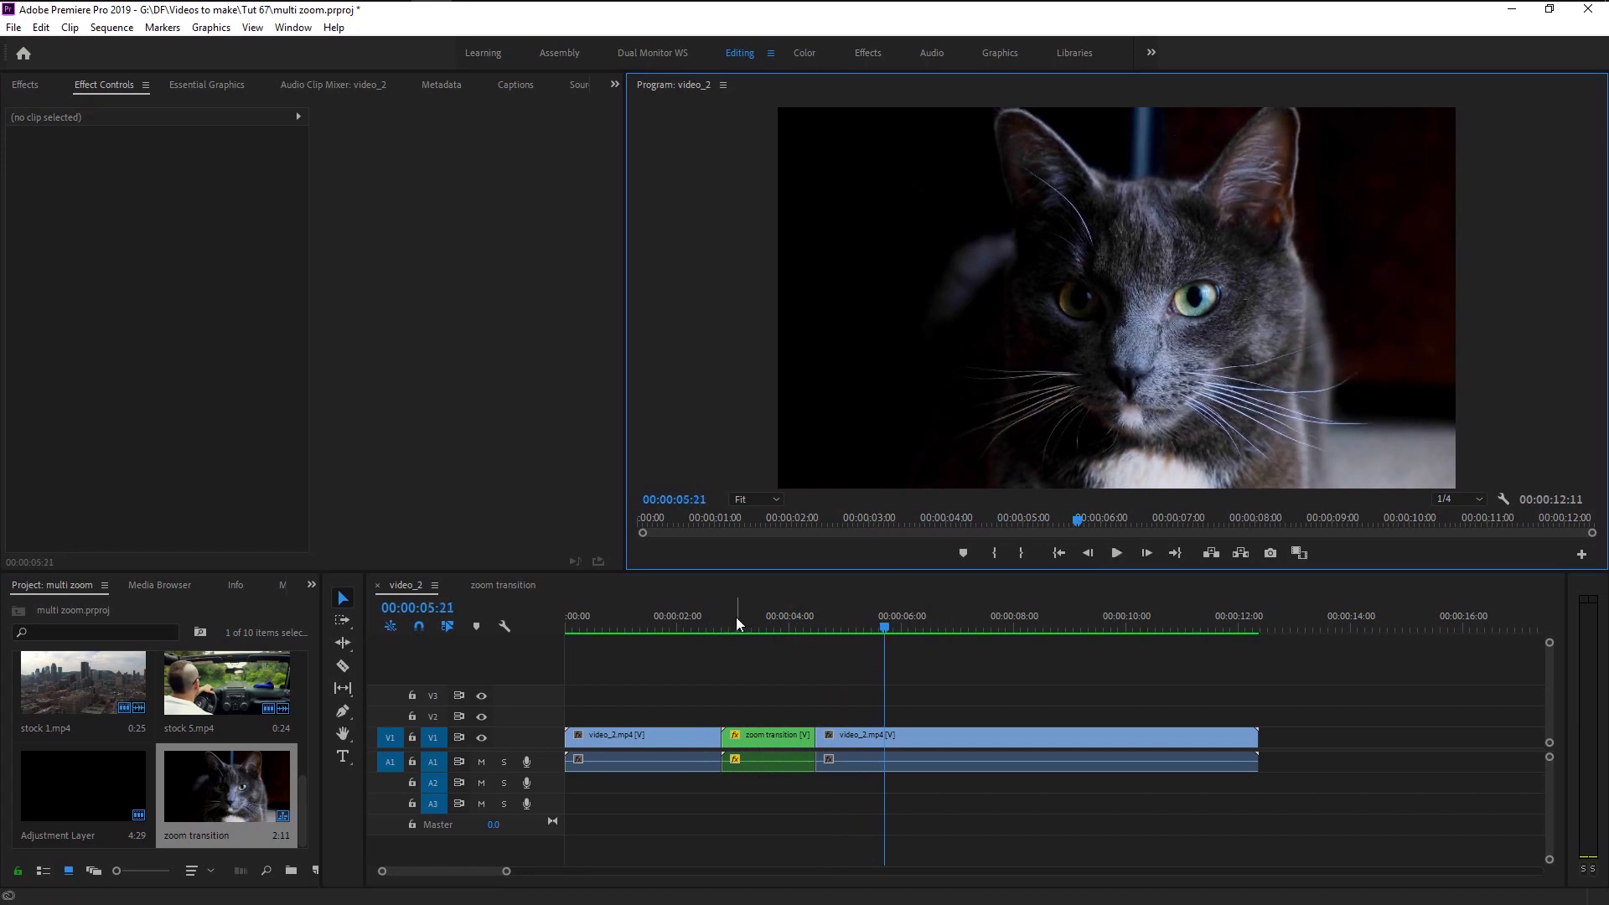
left_click_drag(735, 620, 778, 622)
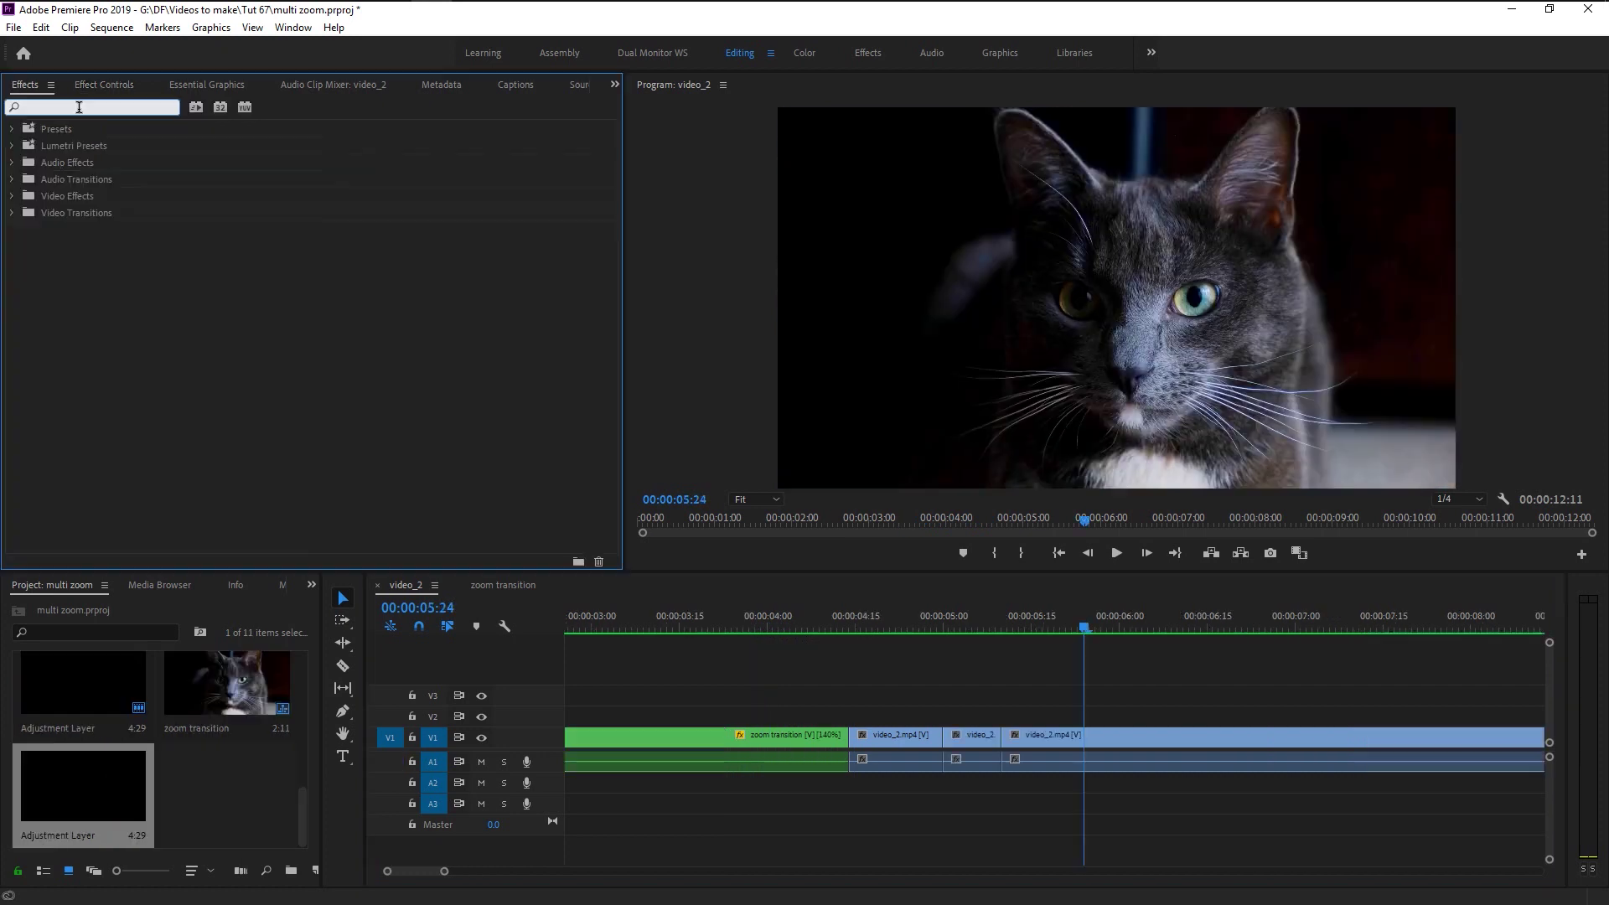
Step: Apply the Multi Zoom GPSD preset to the short middle clip at 00:00:05:00
type("multi z")
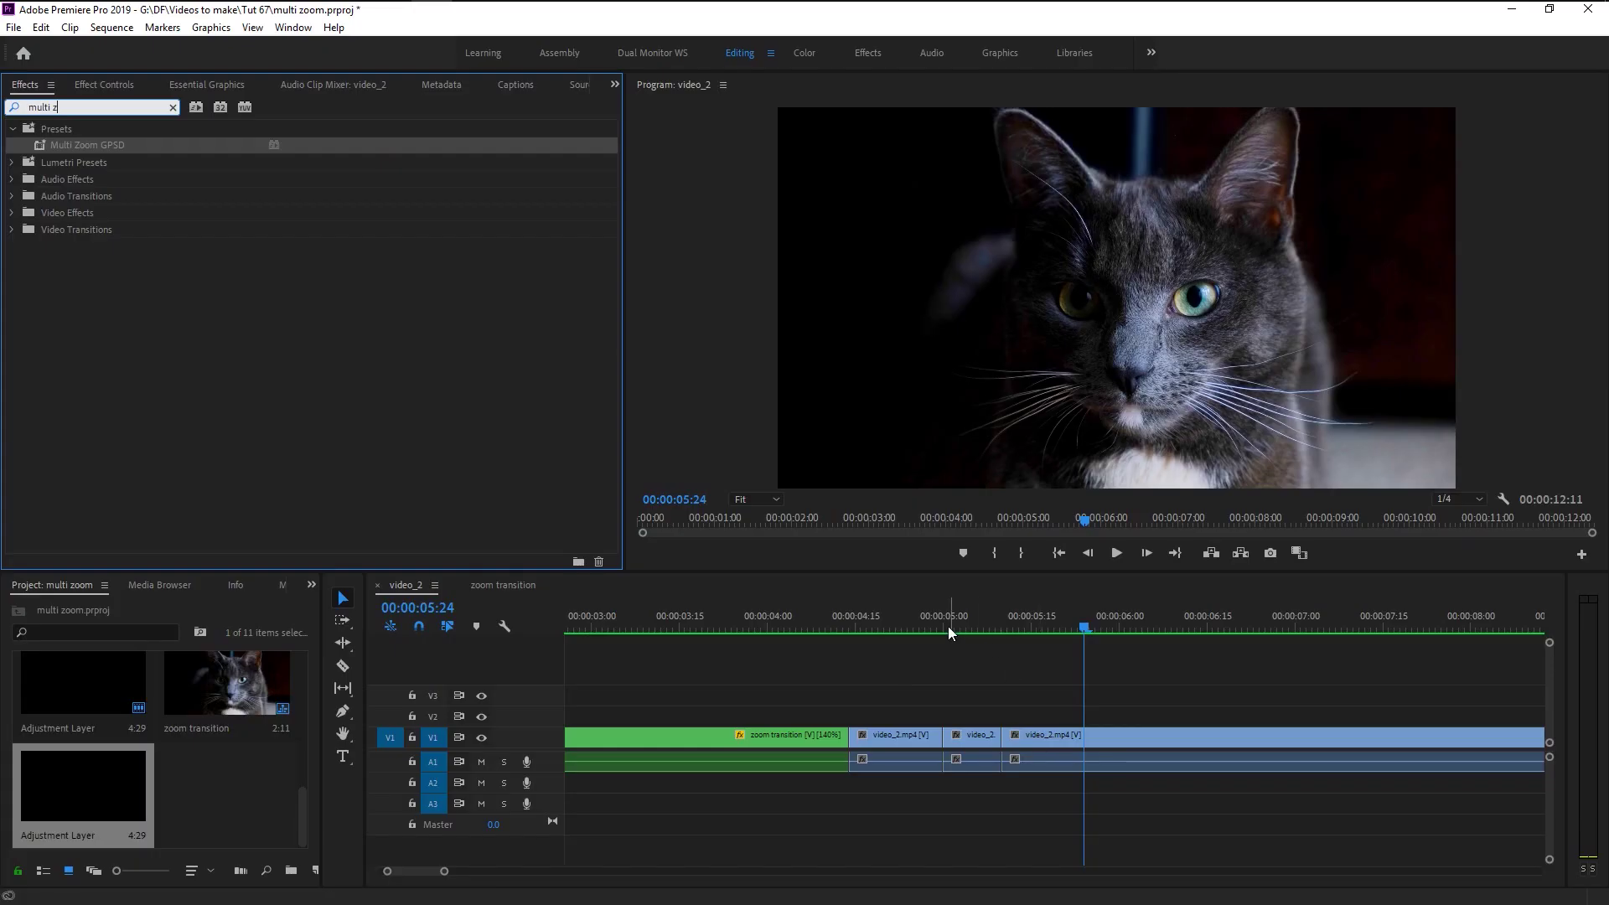
left_click(947, 627)
scroll(942, 626, "up", 5)
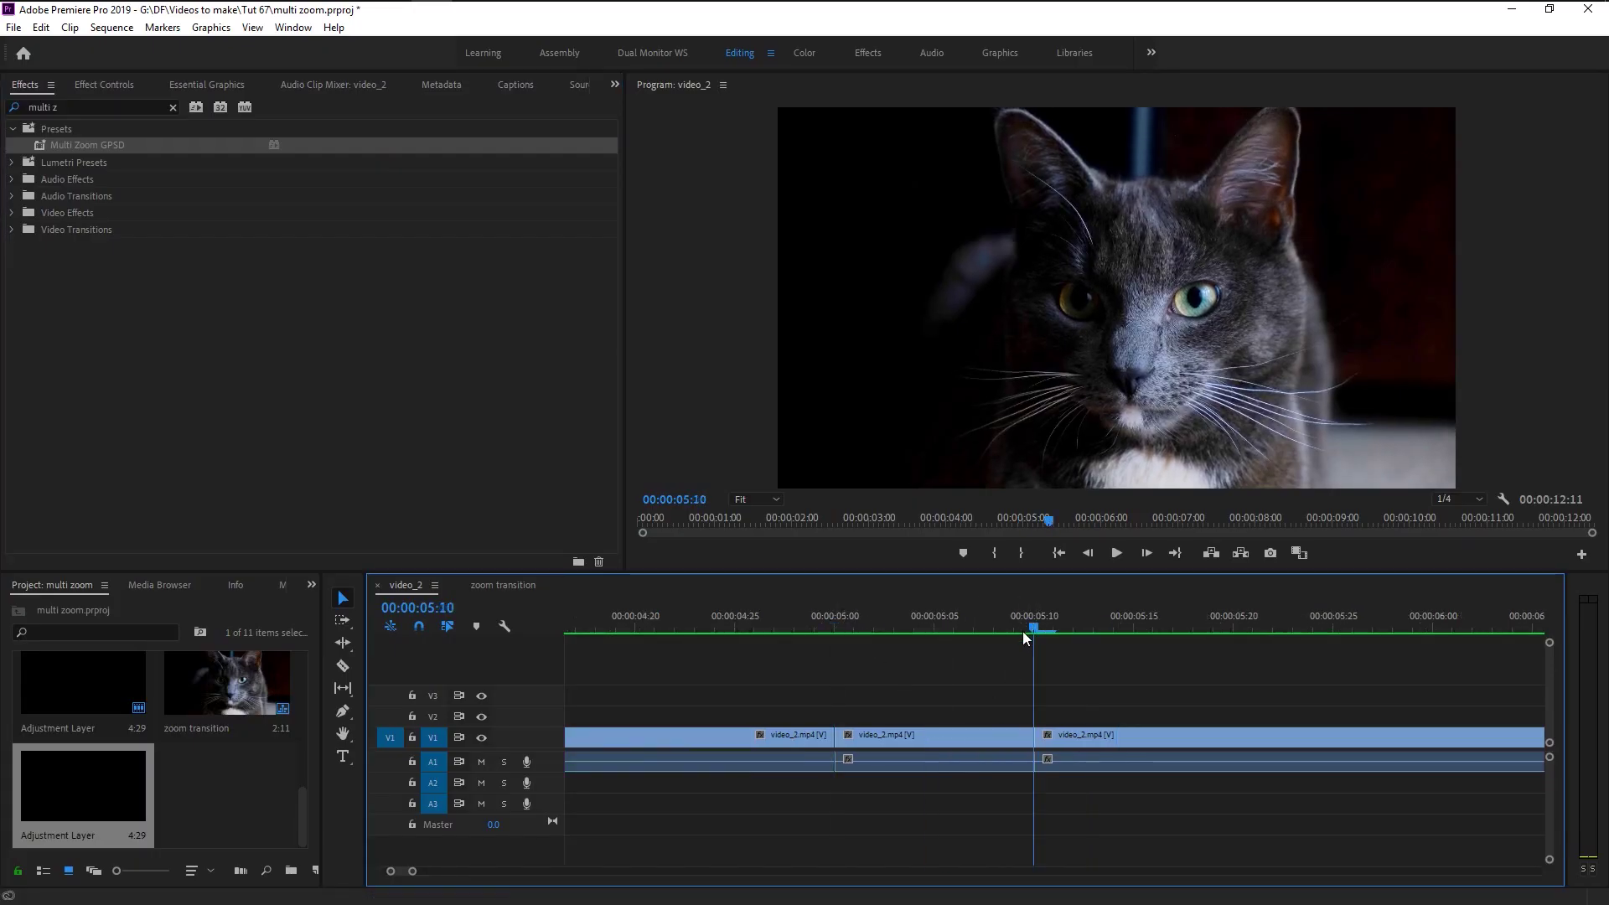
left_click(837, 623)
left_click_drag(112, 149, 878, 741)
scroll(880, 750, "down", 5)
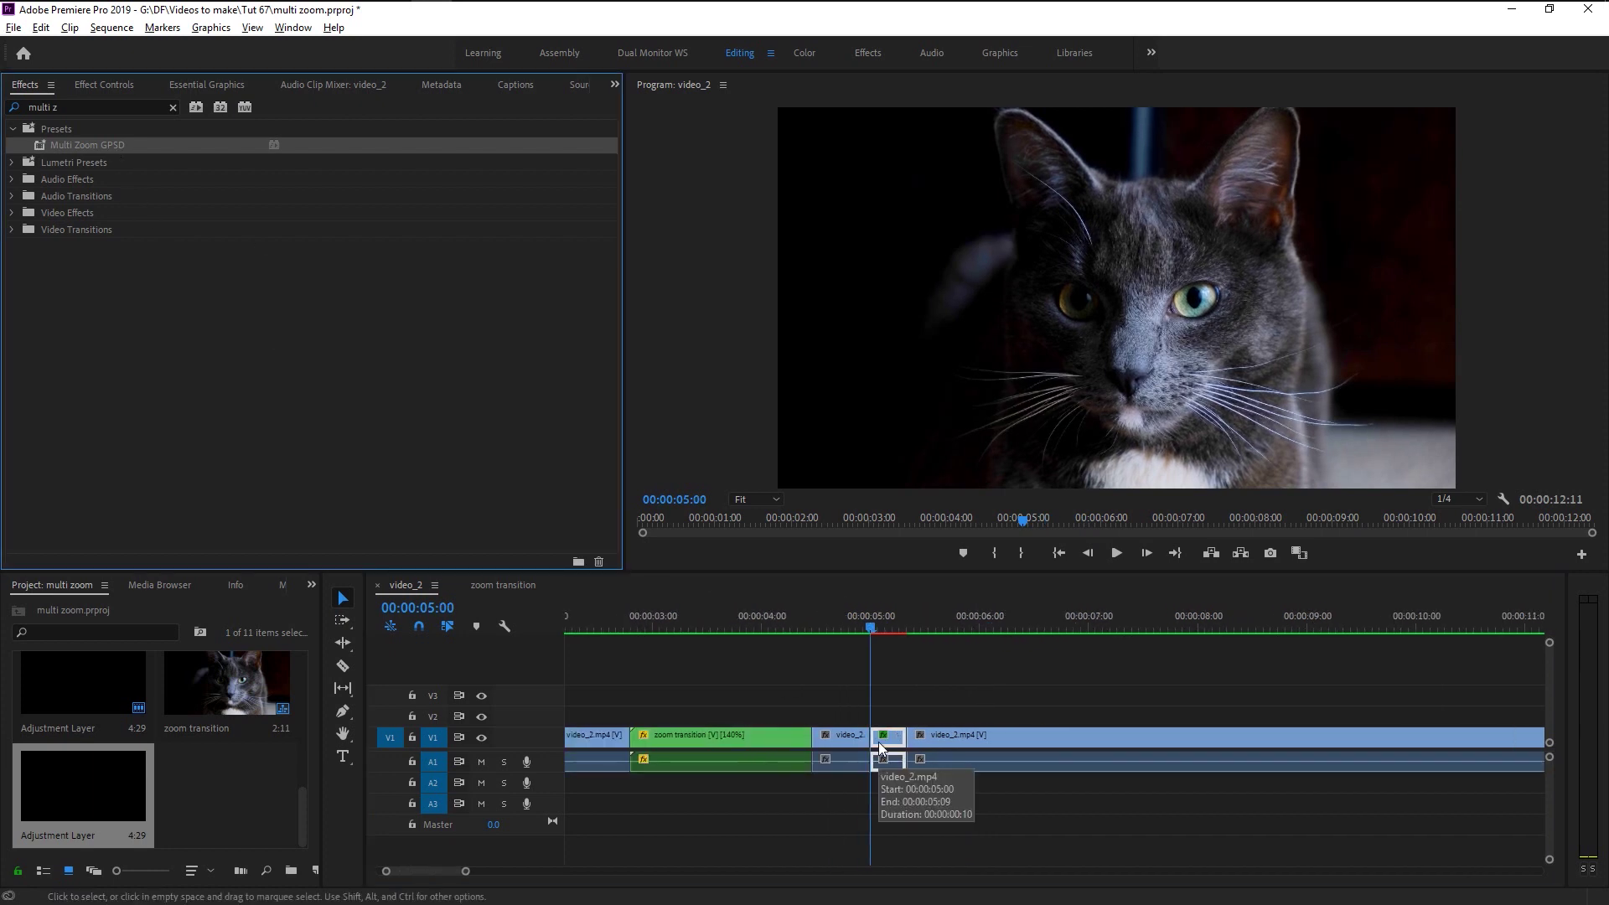
Step: Replay the zoomed section around 5 seconds several times to check the multi zoom effect
scroll(921, 781, "up", 1)
key("space")
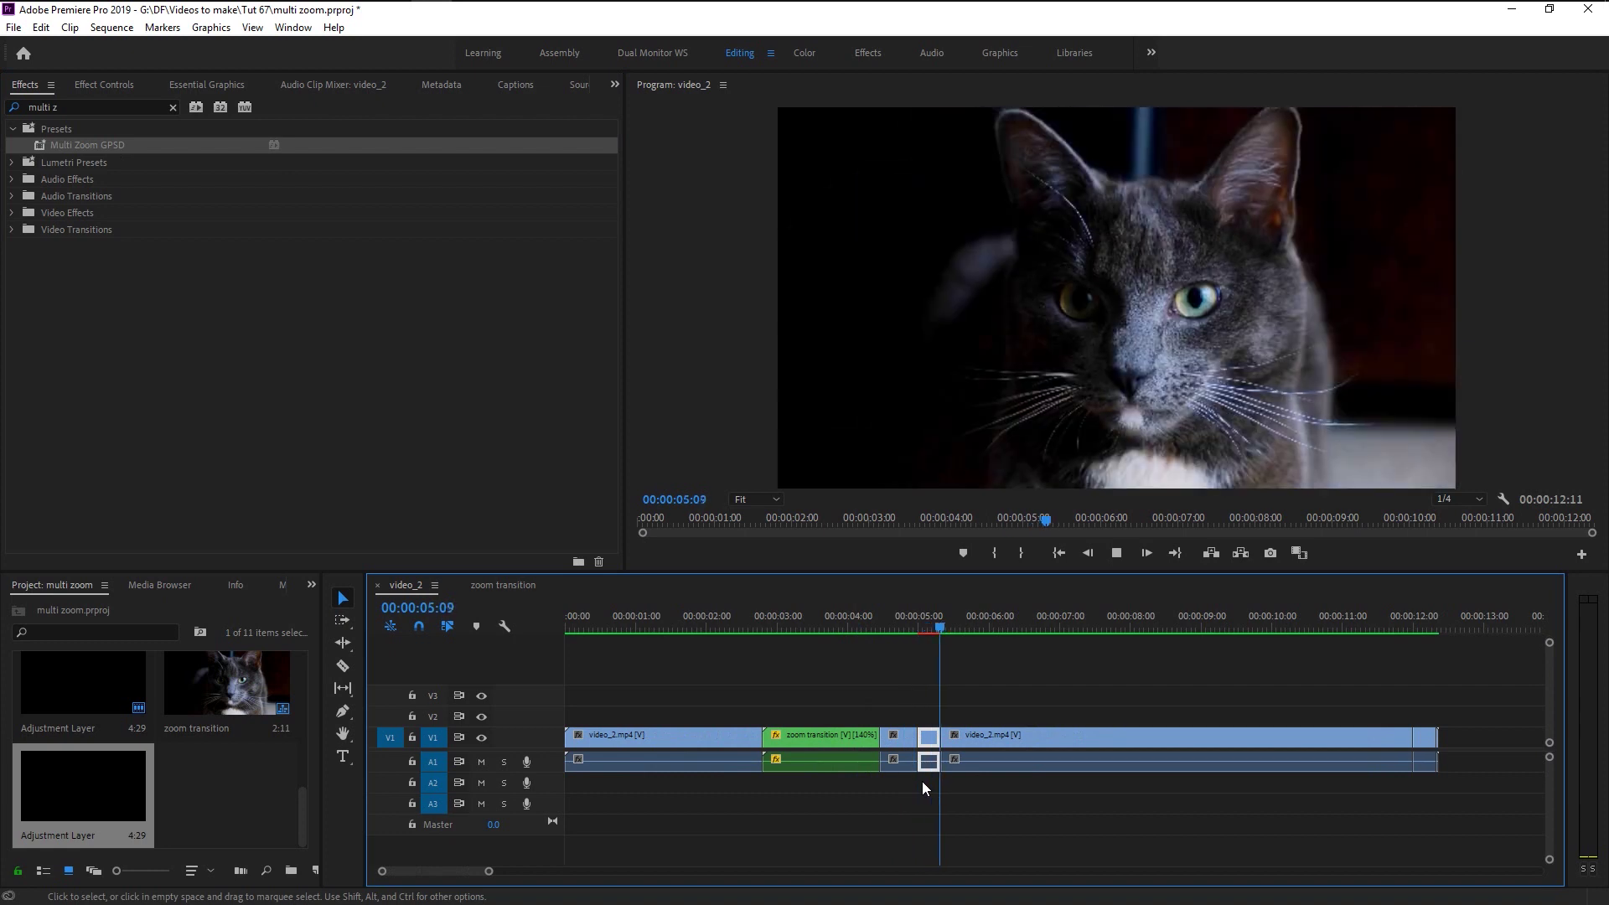
left_click(899, 624)
key("space")
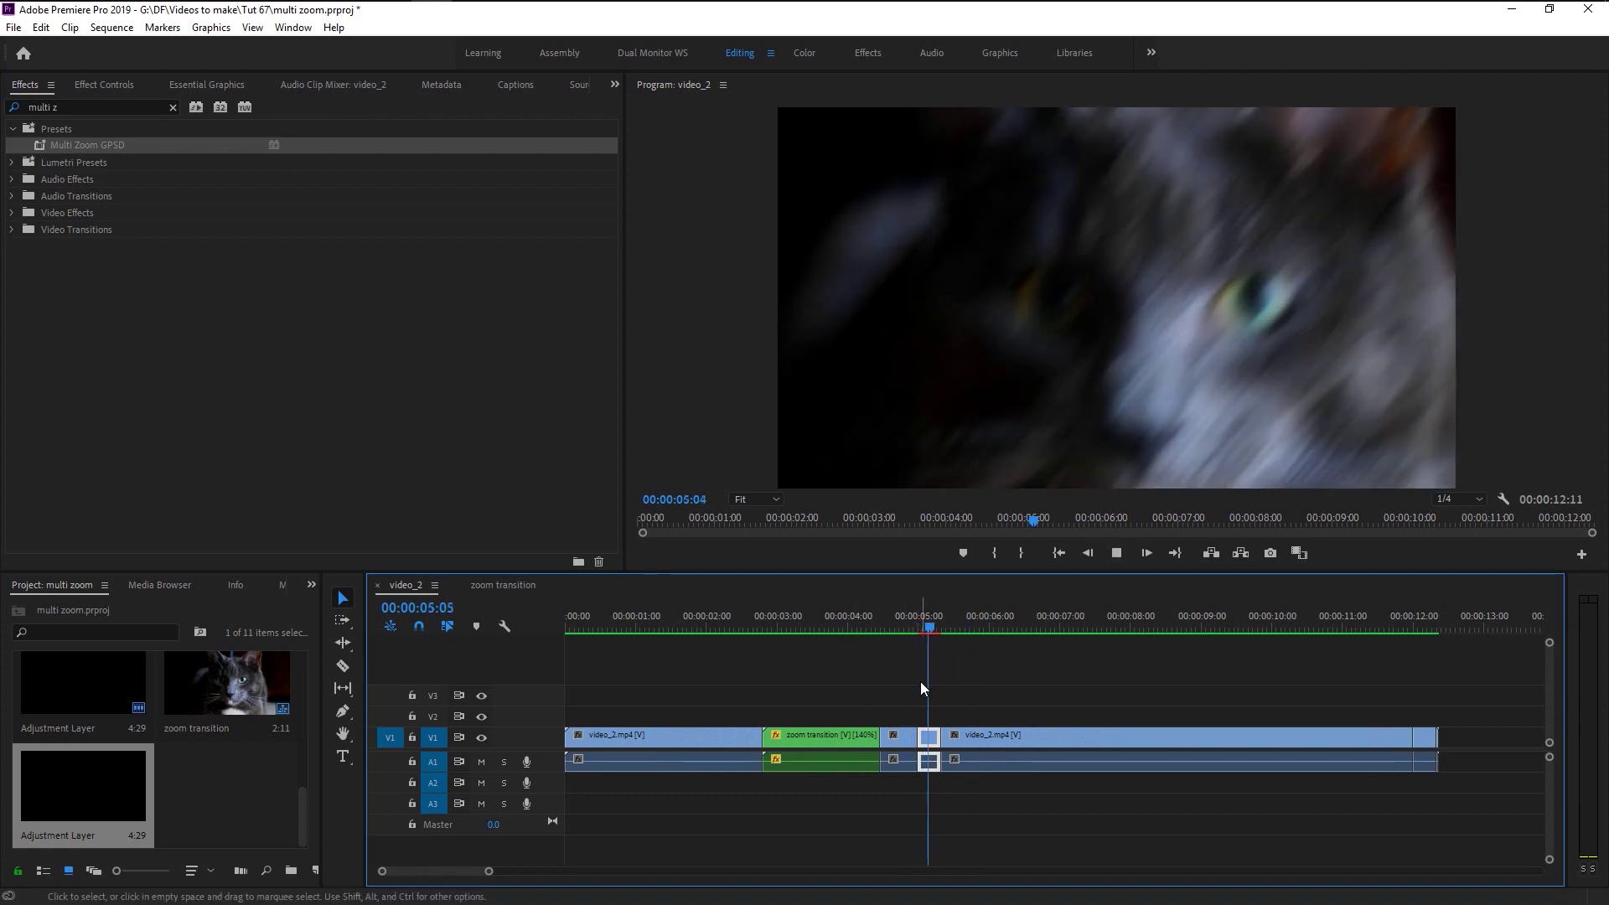
left_click(897, 623)
key("space")
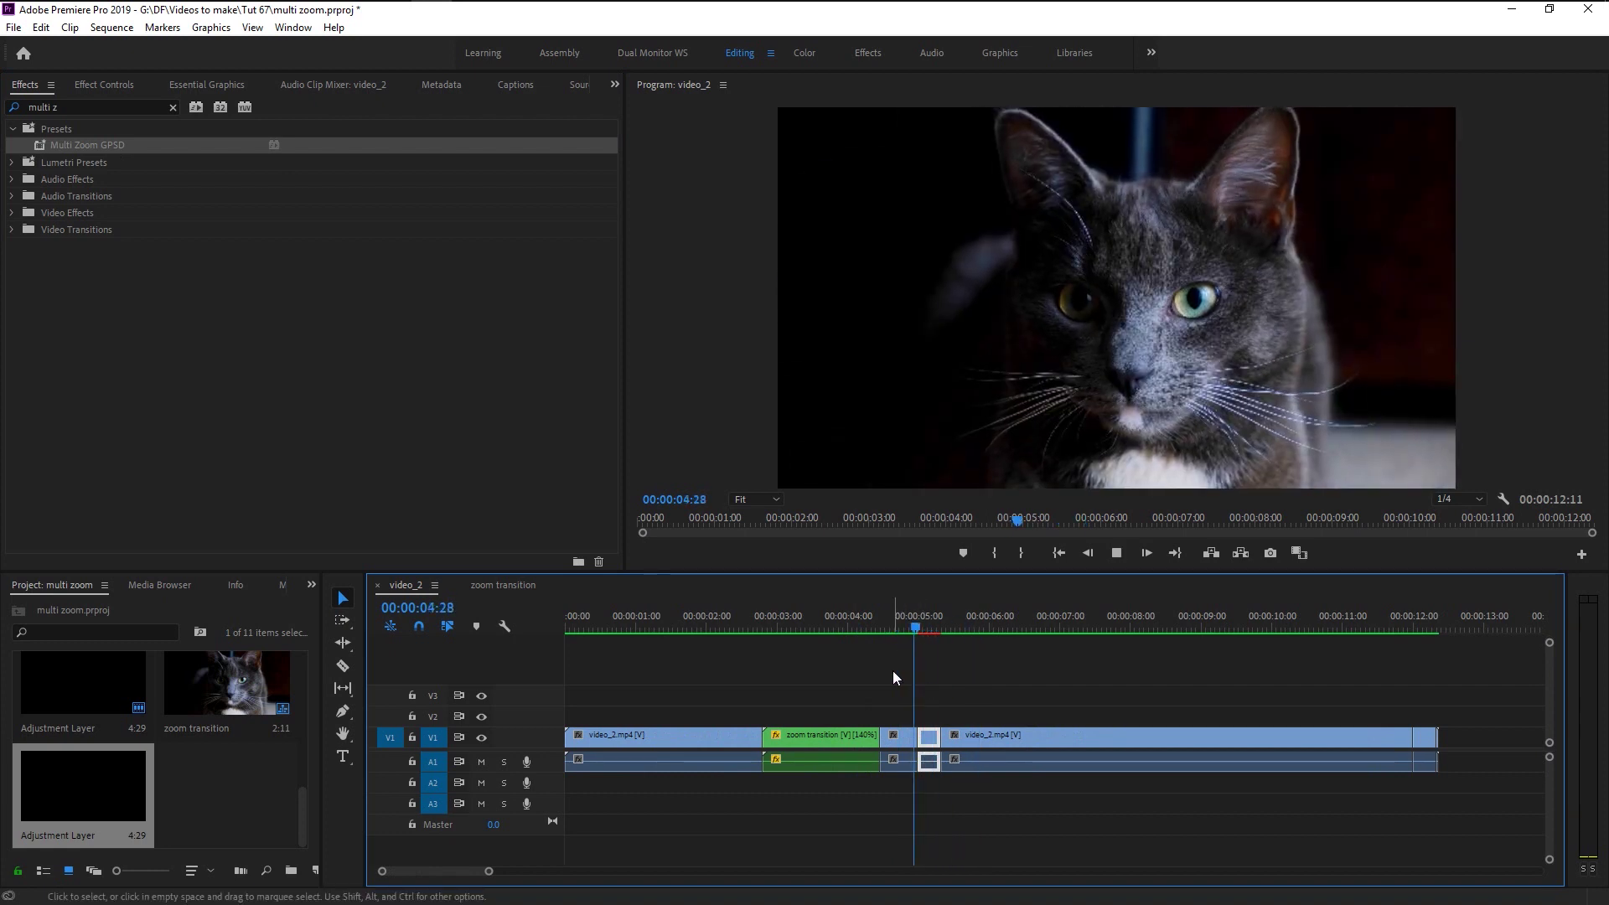
left_click(901, 625)
key("space")
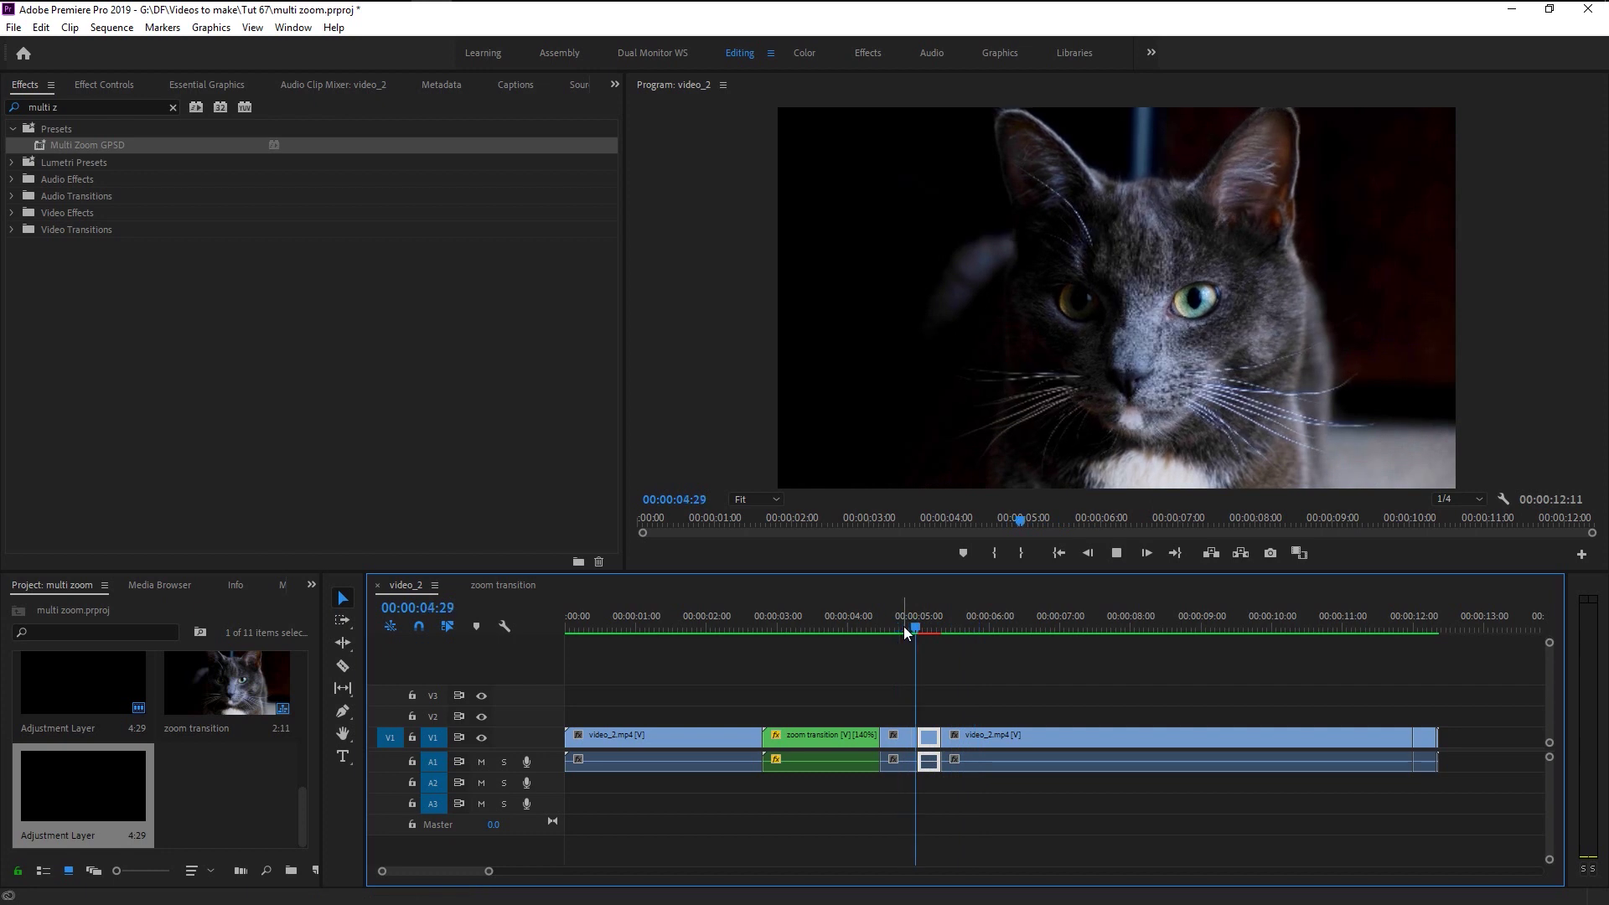
key("space")
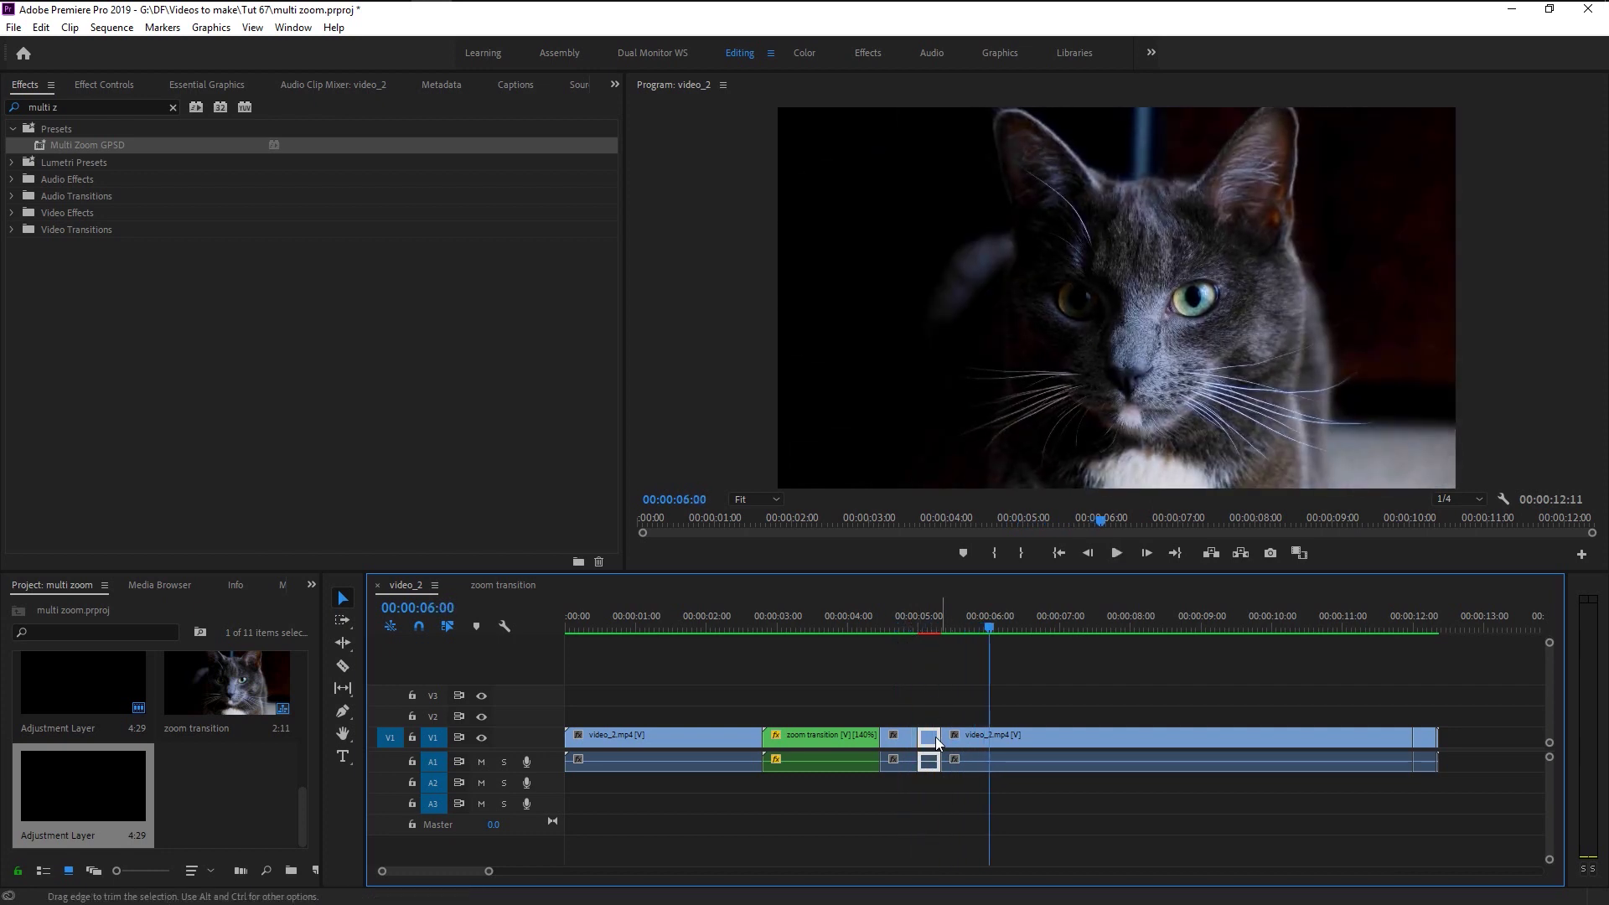